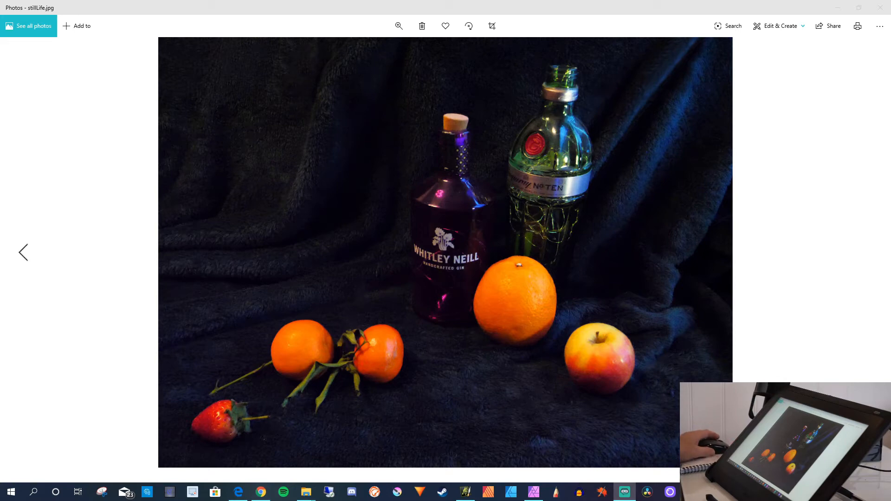
Compare the still life reference photo with the other photos of the lighting setup.
{"action": "key", "text": "Left"}
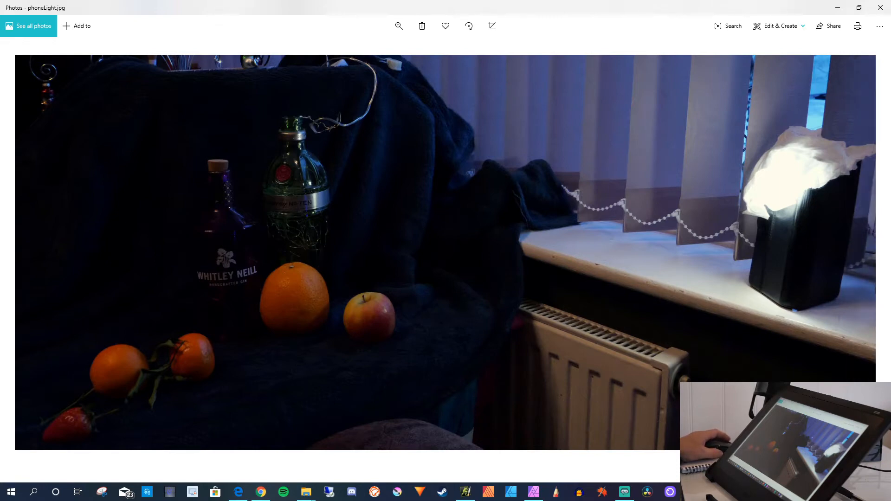
{"action": "key", "text": "Right"}
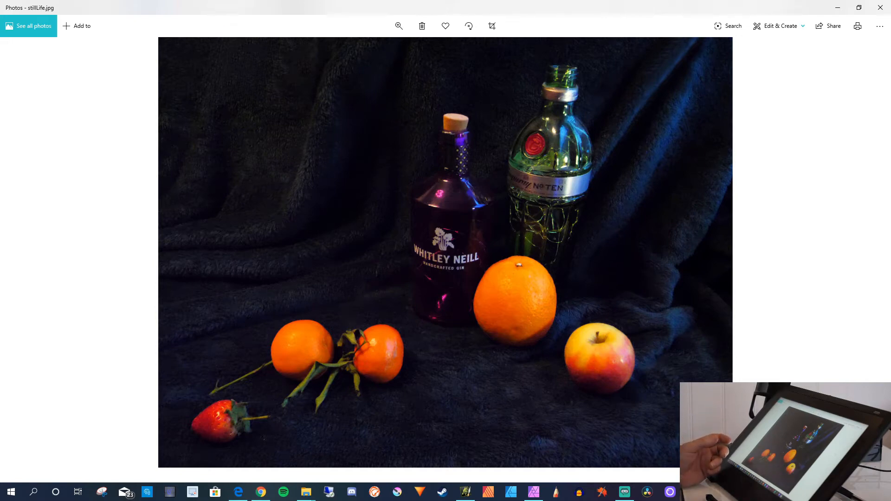
{"action": "key", "text": "Left"}
{"action": "key", "text": "Left"}
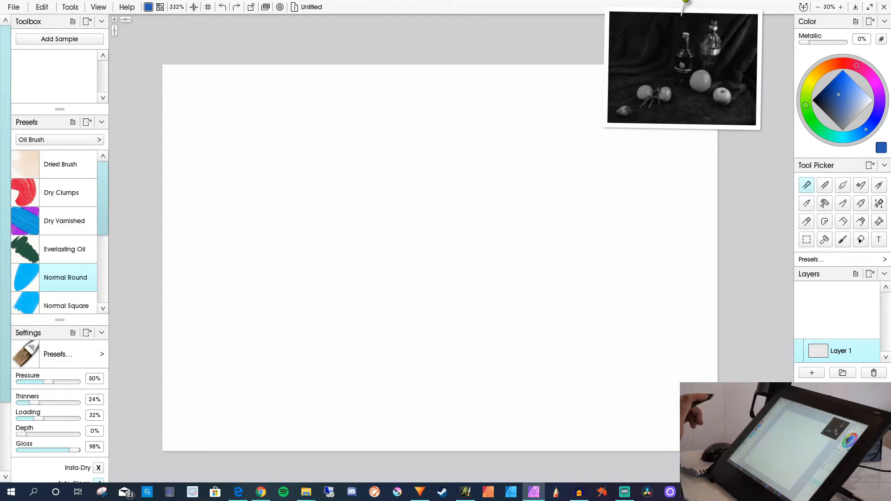
Choose a neutral light grey as the colour and reduce the Normal Round oil brush size to 102%.
{"action": "left_click_drag", "start_coordinate": [841, 103], "coordinate": [842, 130]}
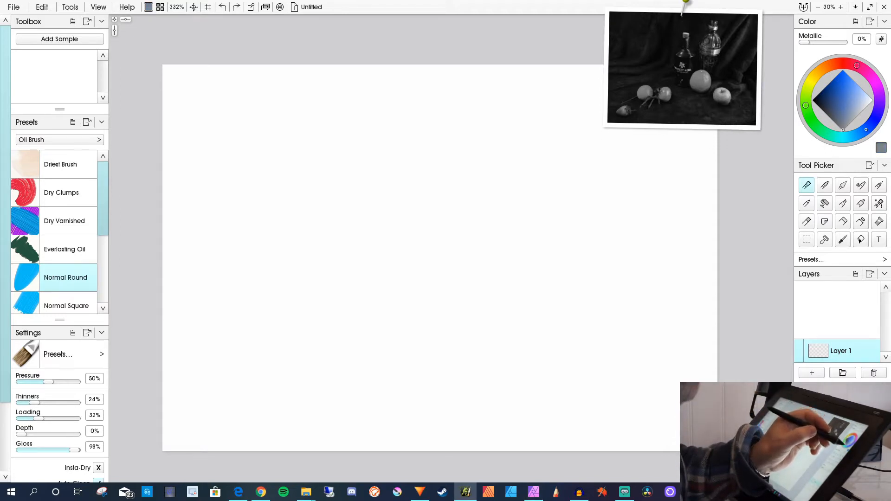
{"action": "left_click", "coordinate": [854, 118]}
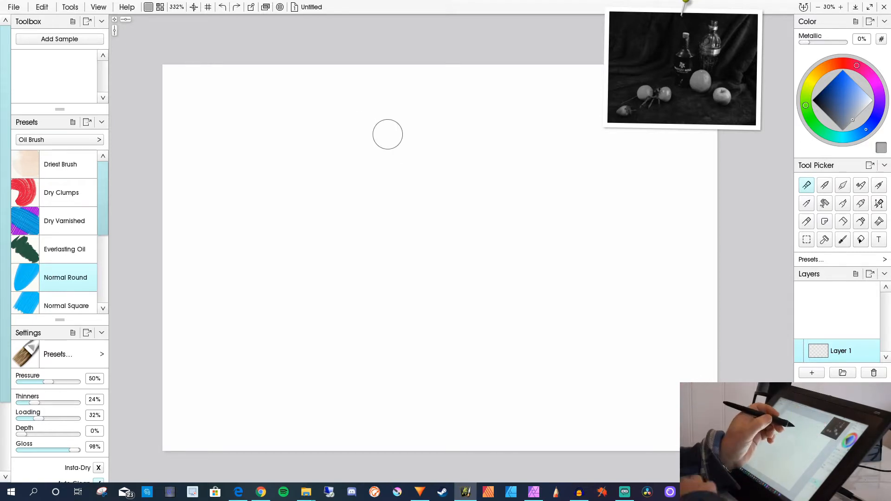
{"action": "key", "text": "["}
{"action": "key", "text": "["}
{"action": "key", "text": "["}
{"action": "key", "text": "["}
{"action": "key", "text": "["}
{"action": "key", "text": "["}
{"action": "key", "text": "["}
{"action": "key", "text": "["}
{"action": "key", "text": "["}
{"action": "key", "text": "["}
{"action": "key", "text": "["}
{"action": "key", "text": "["}
{"action": "key", "text": "["}
{"action": "key", "text": "["}
{"action": "key", "text": "["}
{"action": "key", "text": "["}
{"action": "key", "text": "["}
{"action": "key", "text": "["}
{"action": "key", "text": "["}
{"action": "key", "text": "["}
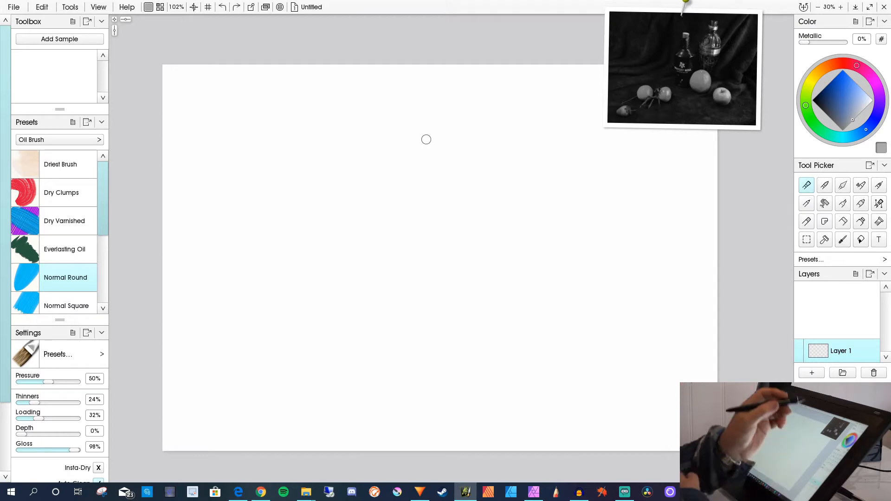
Switch to the Pastel tool with the Medium Pastel preset.
{"action": "left_click", "coordinate": [806, 221]}
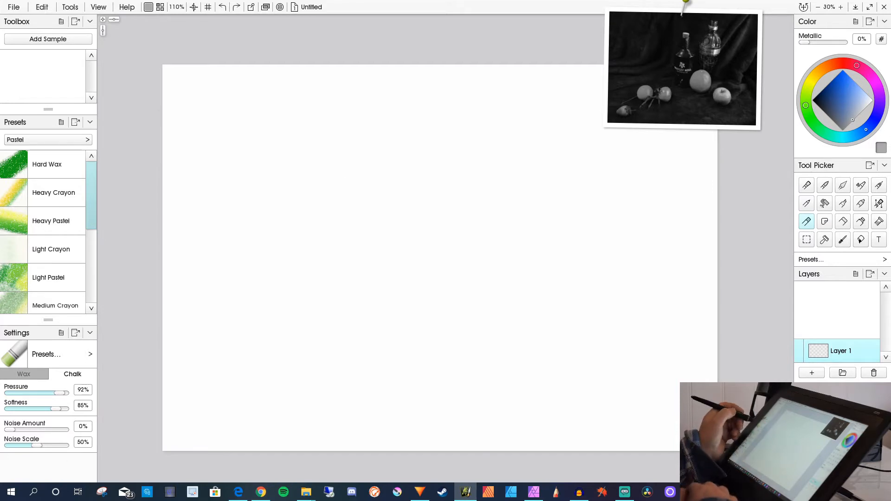
{"action": "scroll", "coordinate": [46, 232], "scroll_direction": "down", "scroll_amount": 5}
{"action": "mouse_move", "coordinate": [92, 250]}
{"action": "left_mouse_down"}
{"action": "mouse_move", "coordinate": [92, 270]}
{"action": "mouse_move", "coordinate": [92, 256]}
{"action": "left_mouse_up"}
{"action": "left_click", "coordinate": [53, 191]}
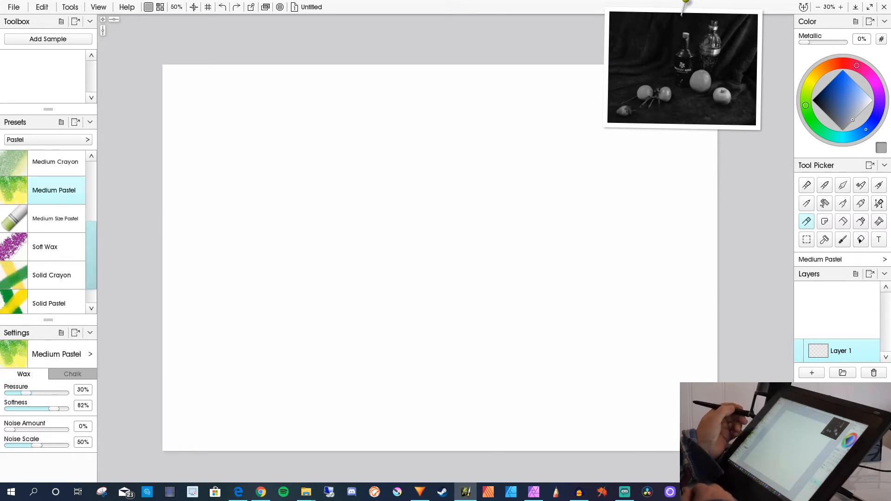
Sketch the cap, neck and sloping shoulders of the tall bottle in the upper-right part of the canvas.
{"action": "left_click_drag", "start_coordinate": [555, 101], "coordinate": [552, 134]}
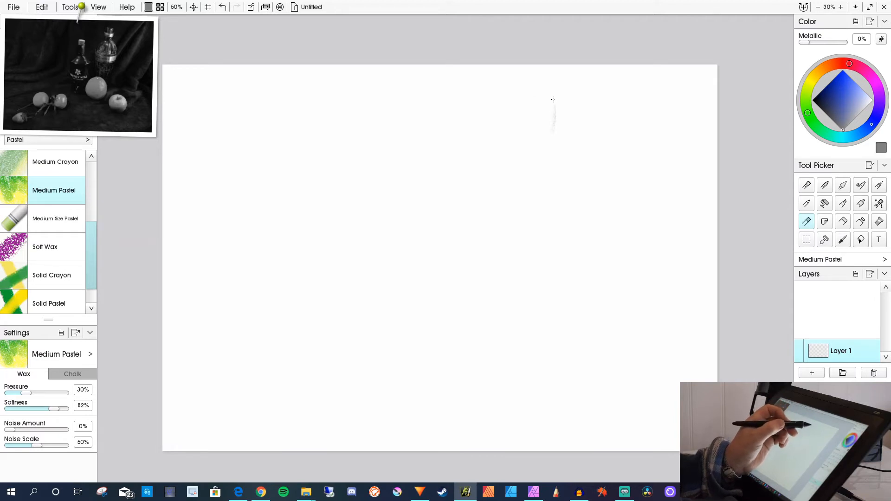
{"action": "left_click_drag", "start_coordinate": [550, 92], "coordinate": [532, 93]}
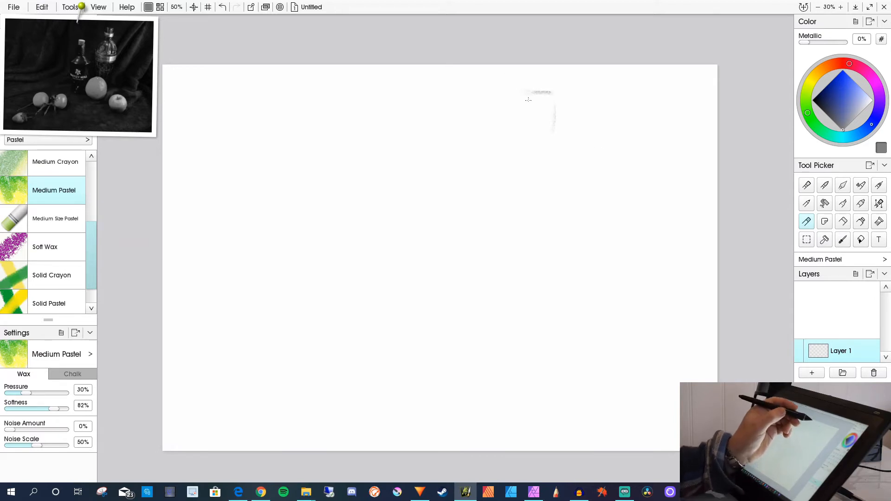
{"action": "left_click_drag", "start_coordinate": [526, 91], "coordinate": [527, 120]}
{"action": "mouse_move", "coordinate": [553, 91]}
{"action": "left_mouse_down"}
{"action": "mouse_move", "coordinate": [553, 129]}
{"action": "mouse_move", "coordinate": [574, 147]}
{"action": "mouse_move", "coordinate": [580, 172]}
{"action": "left_mouse_up"}
{"action": "mouse_move", "coordinate": [557, 140]}
{"action": "left_mouse_down"}
{"action": "mouse_move", "coordinate": [550, 114]}
{"action": "mouse_move", "coordinate": [551, 150]}
{"action": "mouse_move", "coordinate": [553, 134]}
{"action": "mouse_move", "coordinate": [558, 146]}
{"action": "mouse_move", "coordinate": [525, 127]}
{"action": "mouse_move", "coordinate": [554, 114]}
{"action": "mouse_move", "coordinate": [517, 113]}
{"action": "mouse_move", "coordinate": [521, 132]}
{"action": "mouse_move", "coordinate": [559, 114]}
{"action": "mouse_move", "coordinate": [521, 114]}
{"action": "mouse_move", "coordinate": [556, 111]}
{"action": "mouse_move", "coordinate": [553, 123]}
{"action": "mouse_move", "coordinate": [517, 122]}
{"action": "mouse_move", "coordinate": [511, 150]}
{"action": "left_mouse_up"}
{"action": "left_click_drag", "start_coordinate": [550, 120], "coordinate": [586, 192]}
{"action": "mouse_move", "coordinate": [570, 150]}
{"action": "left_mouse_down"}
{"action": "mouse_move", "coordinate": [589, 190]}
{"action": "mouse_move", "coordinate": [587, 210]}
{"action": "left_mouse_up"}
{"action": "left_click_drag", "start_coordinate": [513, 152], "coordinate": [492, 173]}
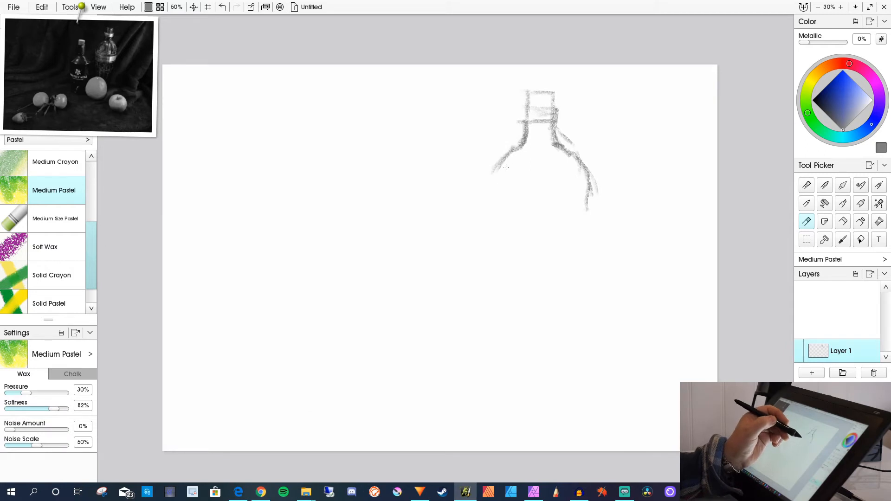
Draw the tall bottle's long sides down from its shoulders with repeated strokes.
{"action": "mouse_move", "coordinate": [558, 148]}
{"action": "left_mouse_down"}
{"action": "mouse_move", "coordinate": [581, 182]}
{"action": "mouse_move", "coordinate": [581, 226]}
{"action": "left_mouse_up"}
{"action": "left_click_drag", "start_coordinate": [583, 168], "coordinate": [579, 250]}
{"action": "left_click_drag", "start_coordinate": [496, 166], "coordinate": [493, 246]}
{"action": "left_click_drag", "start_coordinate": [586, 173], "coordinate": [580, 193]}
{"action": "left_click_drag", "start_coordinate": [579, 222], "coordinate": [579, 271]}
{"action": "left_click_drag", "start_coordinate": [555, 139], "coordinate": [584, 178]}
{"action": "left_click_drag", "start_coordinate": [516, 143], "coordinate": [496, 170]}
{"action": "left_click_drag", "start_coordinate": [584, 208], "coordinate": [576, 281]}
{"action": "left_click_drag", "start_coordinate": [583, 235], "coordinate": [583, 292]}
{"action": "left_click_drag", "start_coordinate": [584, 165], "coordinate": [582, 300]}
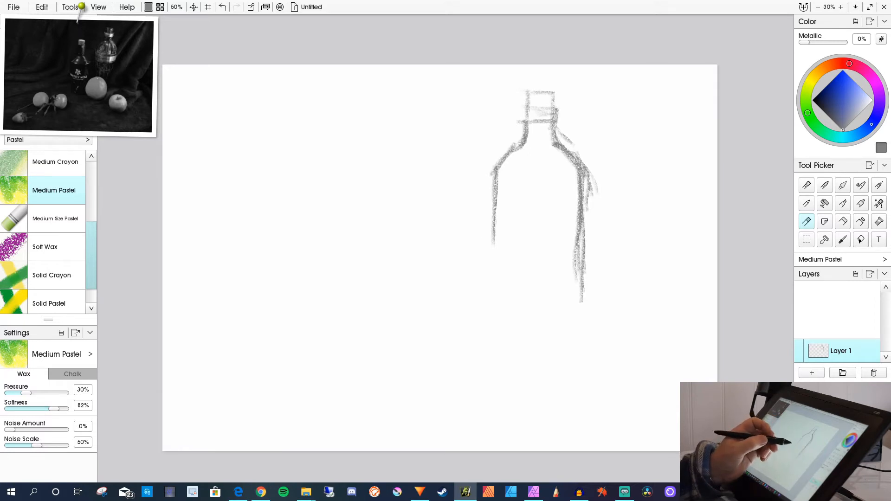
{"action": "left_click_drag", "start_coordinate": [599, 244], "coordinate": [569, 302]}
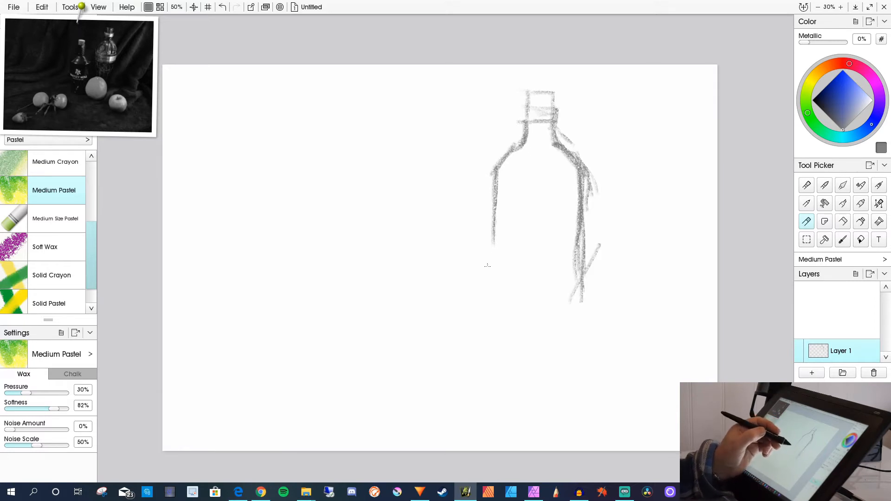
{"action": "left_click_drag", "start_coordinate": [494, 235], "coordinate": [490, 284]}
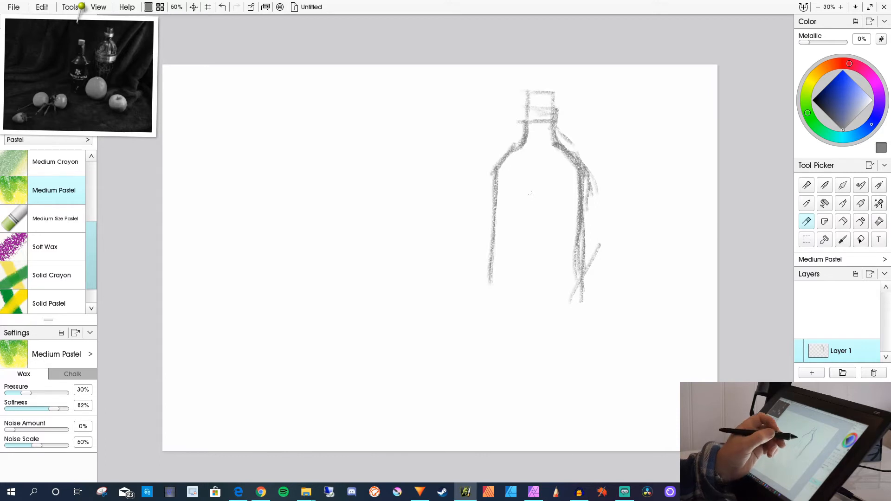
Sketch the curved upper and lower edges of the label band across the tall bottle.
{"action": "left_click_drag", "start_coordinate": [497, 191], "coordinate": [507, 199]}
{"action": "left_click_drag", "start_coordinate": [578, 192], "coordinate": [565, 203]}
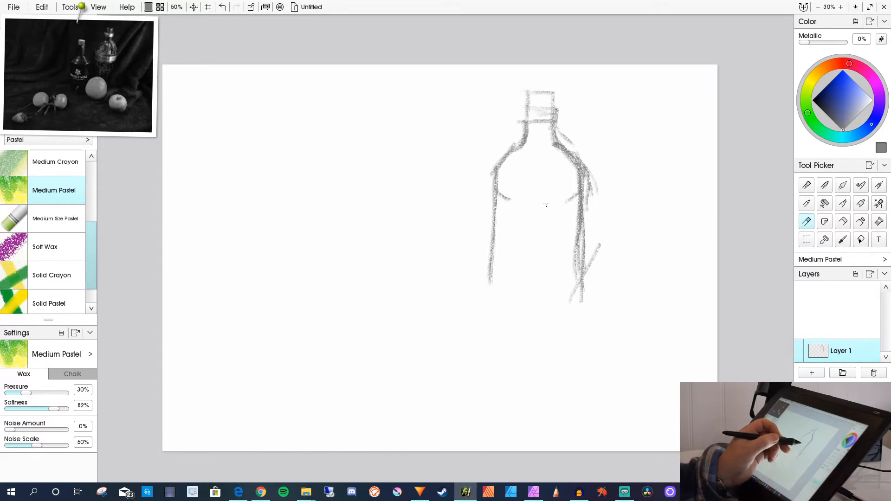
{"action": "left_click_drag", "start_coordinate": [552, 199], "coordinate": [526, 201]}
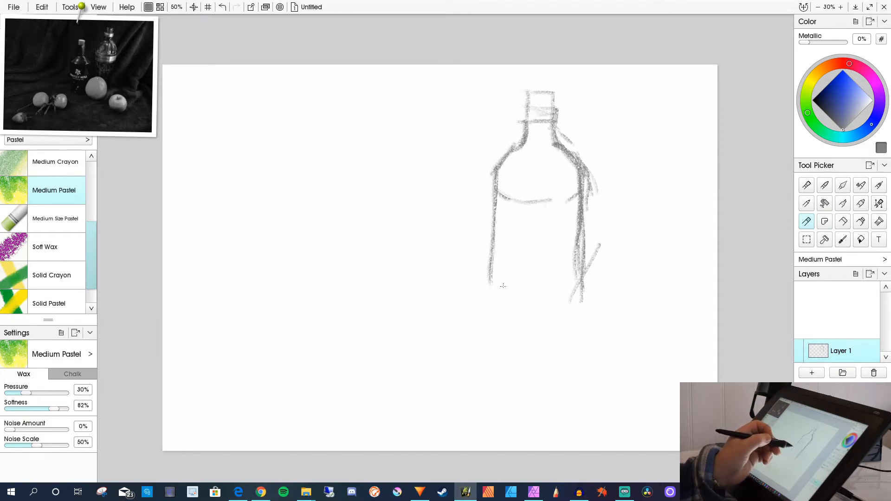
{"action": "left_click_drag", "start_coordinate": [493, 220], "coordinate": [519, 226]}
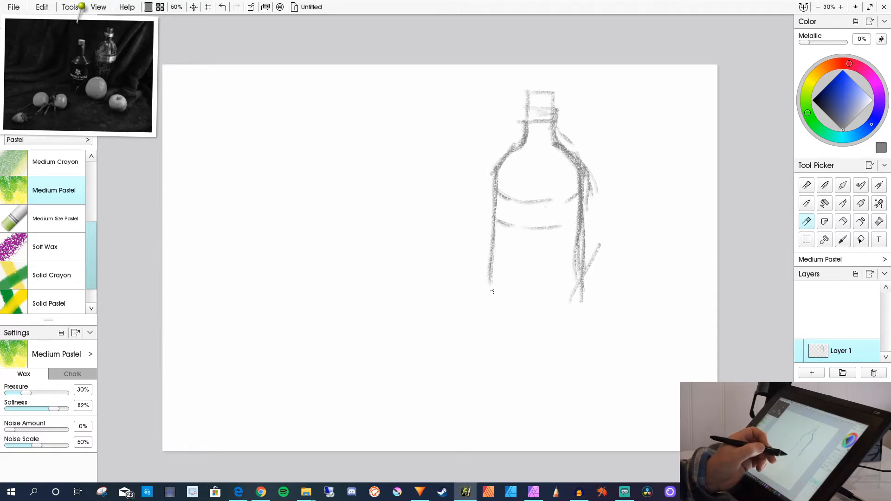
Rough in the outline of the large orange in front of the tall bottle's base.
{"action": "mouse_move", "coordinate": [509, 278]}
{"action": "left_mouse_down"}
{"action": "mouse_move", "coordinate": [499, 276]}
{"action": "mouse_move", "coordinate": [538, 274]}
{"action": "mouse_move", "coordinate": [529, 270]}
{"action": "mouse_move", "coordinate": [560, 292]}
{"action": "mouse_move", "coordinate": [542, 275]}
{"action": "mouse_move", "coordinate": [506, 268]}
{"action": "left_mouse_up"}
{"action": "left_click_drag", "start_coordinate": [559, 297], "coordinate": [563, 338]}
{"action": "left_click_drag", "start_coordinate": [563, 293], "coordinate": [551, 344]}
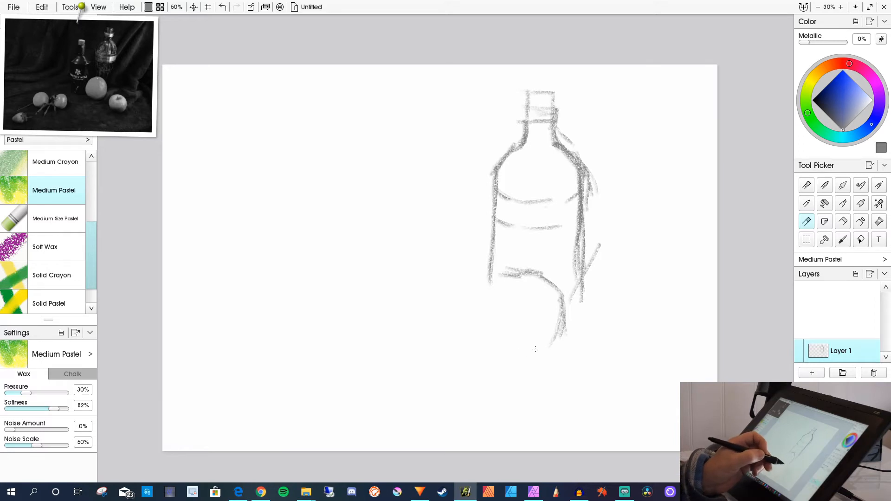
{"action": "left_click_drag", "start_coordinate": [536, 347], "coordinate": [525, 346]}
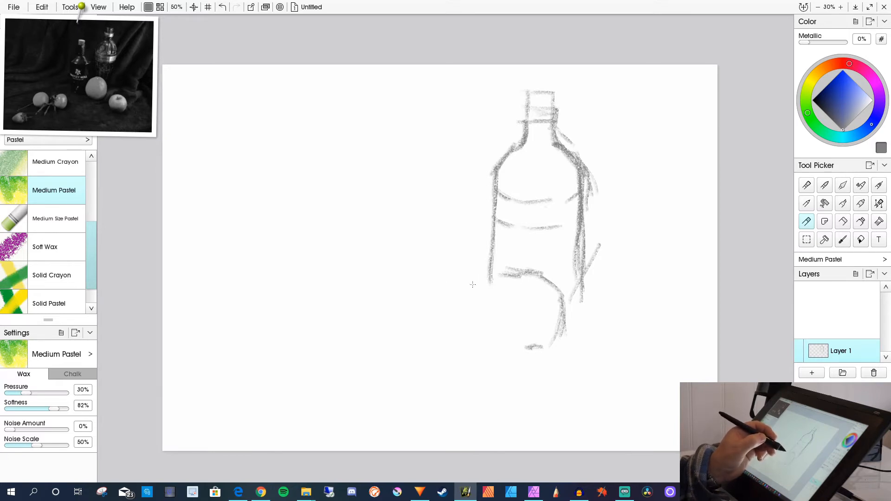
{"action": "left_click_drag", "start_coordinate": [495, 272], "coordinate": [478, 286]}
Darken and straighten both sides of the tall bottle, moving its edges slightly inward.
{"action": "left_click_drag", "start_coordinate": [499, 166], "coordinate": [503, 267]}
{"action": "left_click_drag", "start_coordinate": [503, 158], "coordinate": [497, 270]}
{"action": "left_click_drag", "start_coordinate": [498, 214], "coordinate": [496, 269]}
{"action": "left_click_drag", "start_coordinate": [576, 154], "coordinate": [576, 219]}
{"action": "mouse_move", "coordinate": [575, 179]}
{"action": "left_mouse_down"}
{"action": "mouse_move", "coordinate": [575, 284]}
{"action": "mouse_move", "coordinate": [577, 271]}
{"action": "left_mouse_up"}
Complete the round outline of the large orange and reinforce its edges.
{"action": "mouse_move", "coordinate": [580, 228]}
{"action": "left_mouse_down"}
{"action": "mouse_move", "coordinate": [578, 293]}
{"action": "mouse_move", "coordinate": [548, 322]}
{"action": "left_mouse_up"}
{"action": "left_click_drag", "start_coordinate": [552, 292], "coordinate": [549, 325]}
{"action": "mouse_move", "coordinate": [530, 271]}
{"action": "left_mouse_down"}
{"action": "mouse_move", "coordinate": [552, 296]}
{"action": "mouse_move", "coordinate": [542, 281]}
{"action": "mouse_move", "coordinate": [552, 315]}
{"action": "mouse_move", "coordinate": [536, 356]}
{"action": "left_mouse_up"}
{"action": "left_click_drag", "start_coordinate": [557, 321], "coordinate": [541, 347]}
{"action": "mouse_move", "coordinate": [523, 273]}
{"action": "left_mouse_down"}
{"action": "mouse_move", "coordinate": [482, 283]}
{"action": "mouse_move", "coordinate": [455, 308]}
{"action": "mouse_move", "coordinate": [466, 284]}
{"action": "mouse_move", "coordinate": [455, 326]}
{"action": "left_mouse_up"}
{"action": "mouse_move", "coordinate": [466, 296]}
{"action": "left_mouse_down"}
{"action": "mouse_move", "coordinate": [458, 330]}
{"action": "mouse_move", "coordinate": [478, 359]}
{"action": "mouse_move", "coordinate": [504, 363]}
{"action": "left_mouse_up"}
{"action": "left_click_drag", "start_coordinate": [466, 338], "coordinate": [533, 366]}
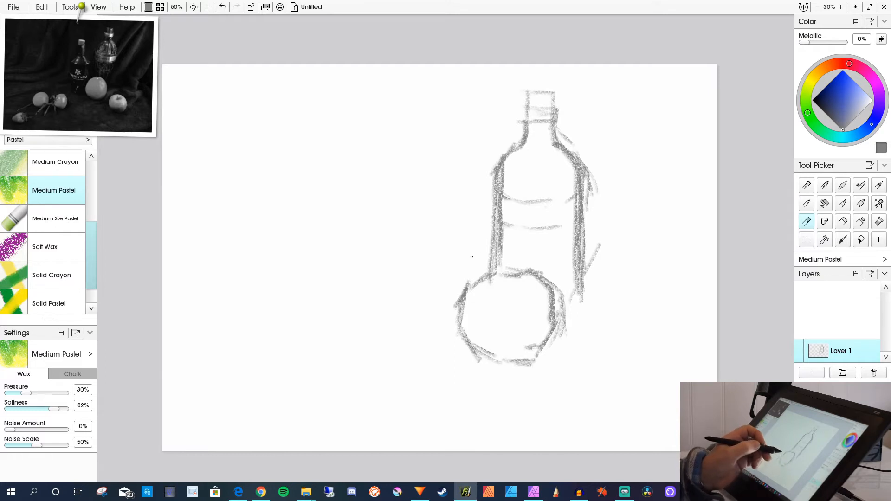
{"action": "mouse_move", "coordinate": [496, 268]}
{"action": "left_mouse_down"}
{"action": "mouse_move", "coordinate": [517, 268]}
{"action": "mouse_move", "coordinate": [494, 270]}
{"action": "mouse_move", "coordinate": [461, 308]}
{"action": "mouse_move", "coordinate": [464, 323]}
{"action": "mouse_move", "coordinate": [460, 309]}
{"action": "mouse_move", "coordinate": [484, 362]}
{"action": "mouse_move", "coordinate": [516, 366]}
{"action": "left_mouse_up"}
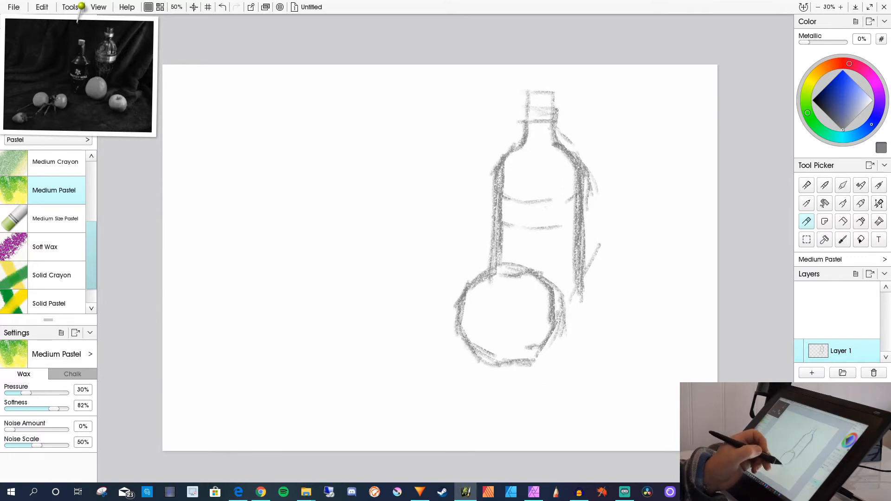
{"action": "left_click_drag", "start_coordinate": [555, 338], "coordinate": [537, 367]}
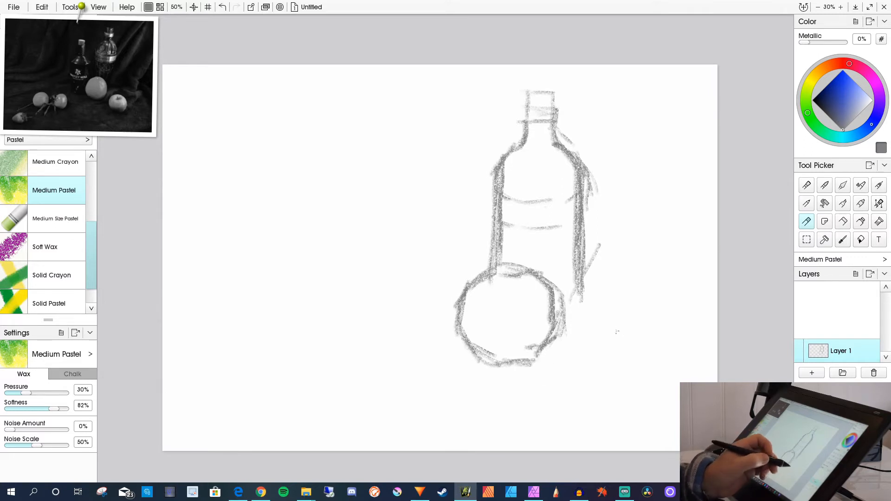
Rough in the apple's curved outline to the lower right of the large orange.
{"action": "mouse_move", "coordinate": [607, 321]}
{"action": "left_mouse_down"}
{"action": "mouse_move", "coordinate": [650, 347]}
{"action": "mouse_move", "coordinate": [624, 391]}
{"action": "left_mouse_up"}
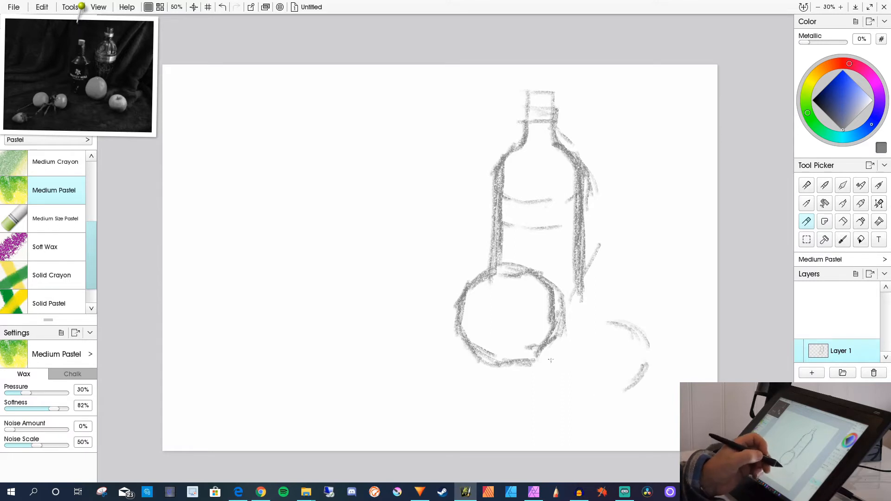
{"action": "left_click_drag", "start_coordinate": [588, 335], "coordinate": [579, 362]}
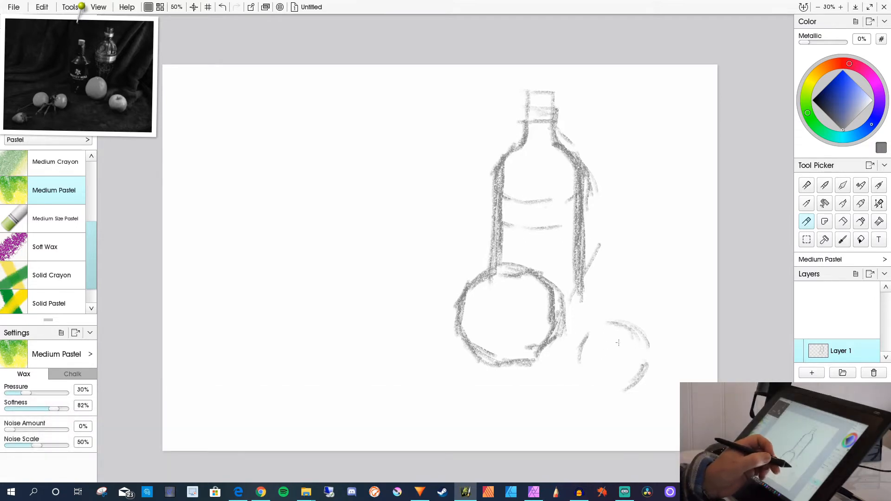
{"action": "mouse_move", "coordinate": [634, 343]}
{"action": "left_mouse_down"}
{"action": "mouse_move", "coordinate": [645, 372]}
{"action": "mouse_move", "coordinate": [594, 351]}
{"action": "mouse_move", "coordinate": [618, 342]}
{"action": "mouse_move", "coordinate": [585, 376]}
{"action": "left_mouse_up"}
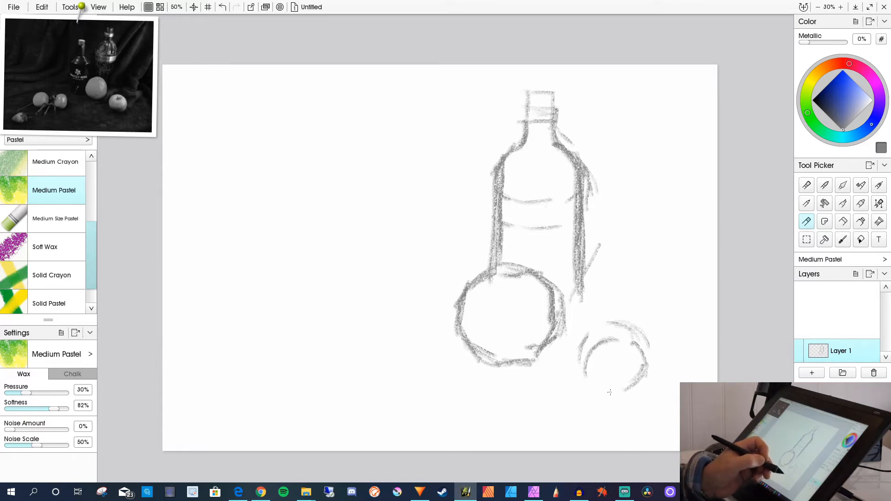
Sketch fabric folds beside the tall bottle's base and between the large orange and the apple.
{"action": "left_click_drag", "start_coordinate": [611, 237], "coordinate": [583, 292]}
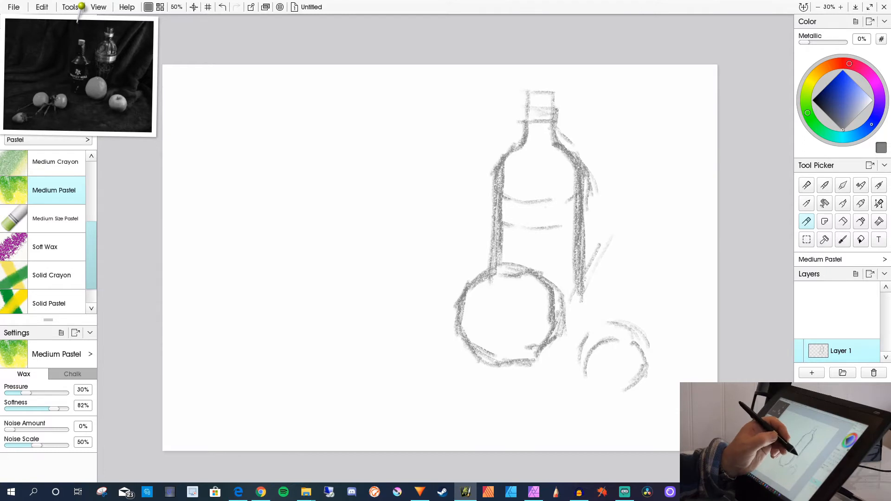
{"action": "mouse_move", "coordinate": [583, 276]}
{"action": "left_mouse_down"}
{"action": "mouse_move", "coordinate": [574, 322]}
{"action": "mouse_move", "coordinate": [582, 278]}
{"action": "mouse_move", "coordinate": [607, 245]}
{"action": "left_mouse_up"}
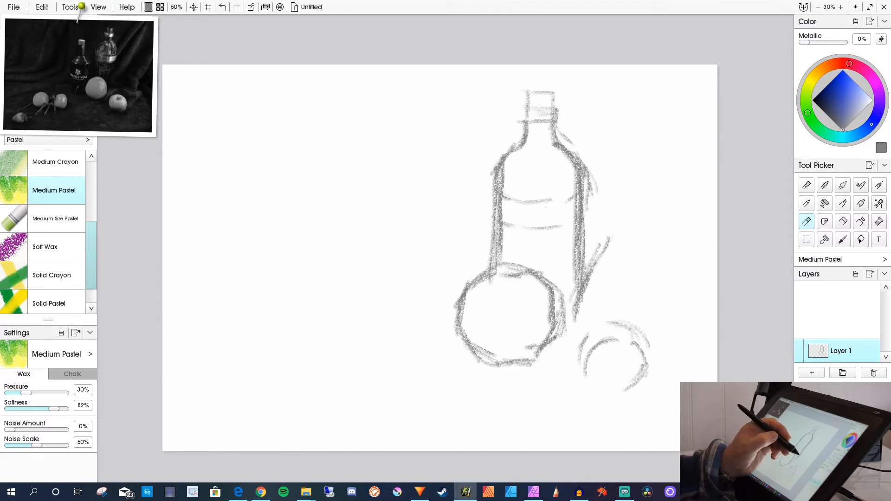
{"action": "mouse_move", "coordinate": [575, 299]}
{"action": "left_mouse_down"}
{"action": "mouse_move", "coordinate": [575, 319]}
{"action": "mouse_move", "coordinate": [551, 338]}
{"action": "mouse_move", "coordinate": [563, 381]}
{"action": "left_mouse_up"}
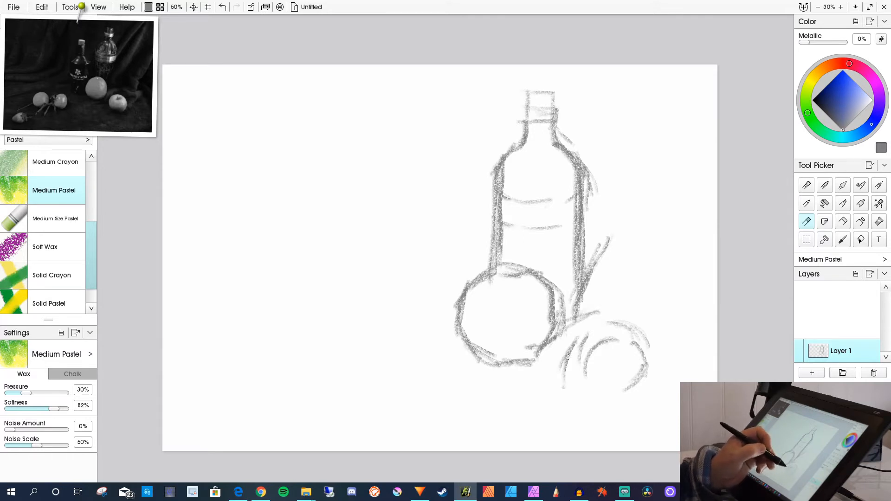
Close and darken the apple's round outline and add its stem.
{"action": "mouse_move", "coordinate": [588, 349]}
{"action": "left_mouse_down"}
{"action": "mouse_move", "coordinate": [582, 388]}
{"action": "mouse_move", "coordinate": [591, 346]}
{"action": "mouse_move", "coordinate": [608, 338]}
{"action": "mouse_move", "coordinate": [620, 396]}
{"action": "mouse_move", "coordinate": [637, 373]}
{"action": "left_mouse_up"}
{"action": "mouse_move", "coordinate": [630, 342]}
{"action": "left_mouse_down"}
{"action": "mouse_move", "coordinate": [632, 393]}
{"action": "mouse_move", "coordinate": [602, 396]}
{"action": "mouse_move", "coordinate": [585, 380]}
{"action": "mouse_move", "coordinate": [598, 395]}
{"action": "mouse_move", "coordinate": [631, 393]}
{"action": "left_mouse_up"}
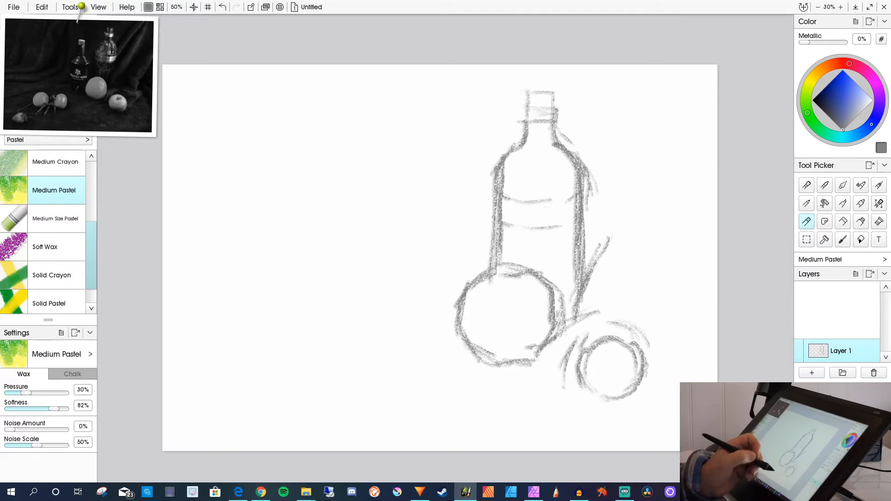
{"action": "left_click_drag", "start_coordinate": [612, 340], "coordinate": [631, 344]}
{"action": "left_click_drag", "start_coordinate": [637, 356], "coordinate": [640, 371]}
{"action": "mouse_move", "coordinate": [586, 358]}
{"action": "left_mouse_down"}
{"action": "mouse_move", "coordinate": [595, 398]}
{"action": "mouse_move", "coordinate": [622, 400]}
{"action": "left_mouse_up"}
{"action": "left_click_drag", "start_coordinate": [610, 359], "coordinate": [619, 349]}
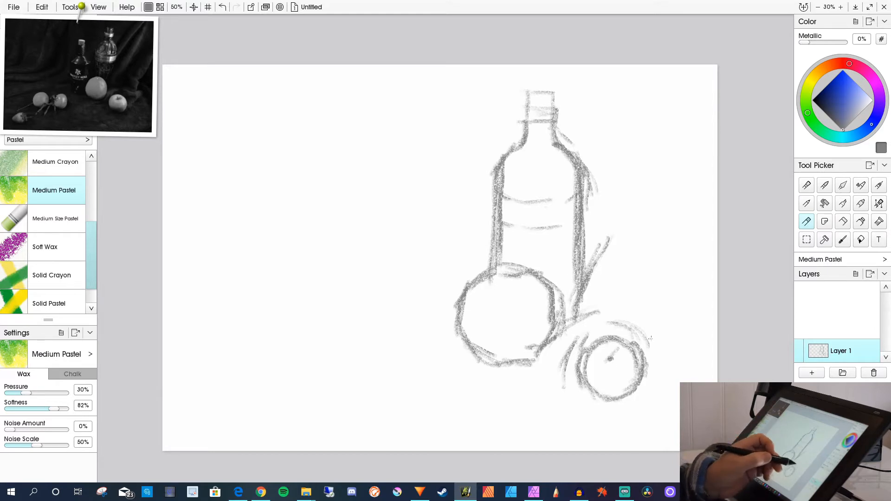
Add angled fabric fold lines to the right of the apple.
{"action": "mouse_move", "coordinate": [639, 327]}
{"action": "left_mouse_down"}
{"action": "mouse_move", "coordinate": [677, 341]}
{"action": "mouse_move", "coordinate": [704, 325]}
{"action": "mouse_move", "coordinate": [649, 377]}
{"action": "left_mouse_up"}
{"action": "left_click_drag", "start_coordinate": [694, 358], "coordinate": [649, 398]}
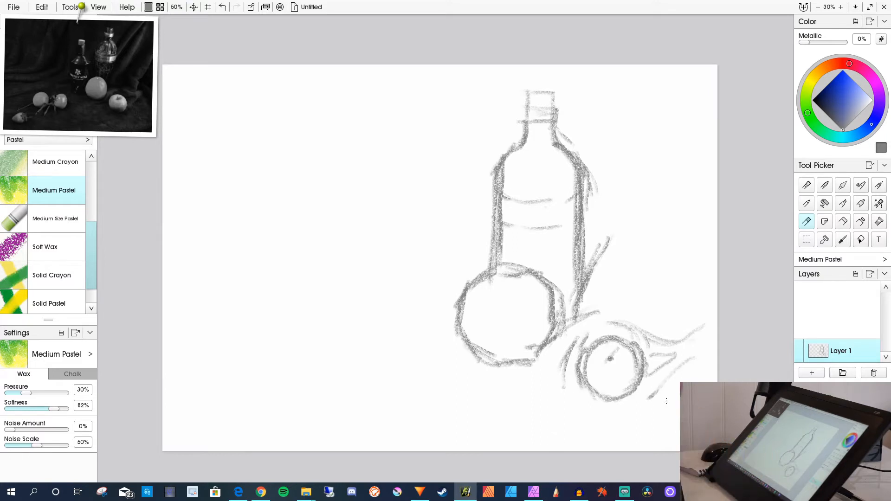
Sketch the second bottle's body, base and shoulders to the left of the tall bottle.
{"action": "left_click_drag", "start_coordinate": [478, 205], "coordinate": [481, 266]}
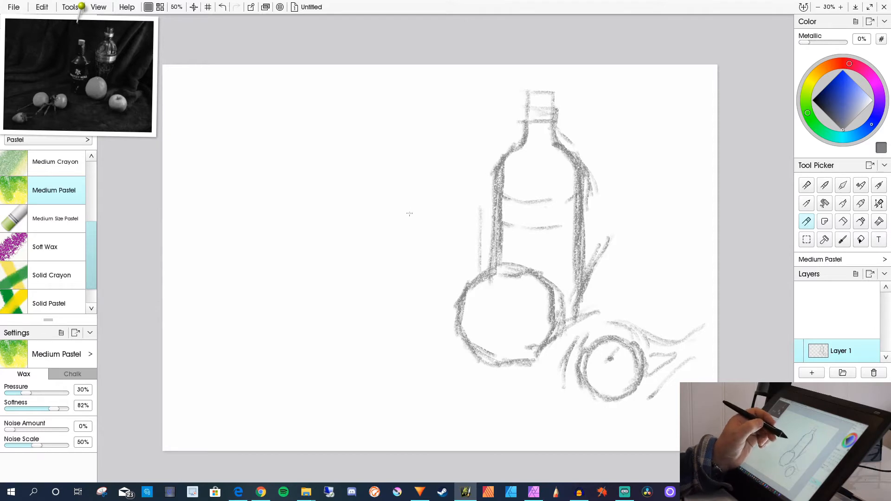
{"action": "left_click_drag", "start_coordinate": [399, 205], "coordinate": [397, 278]}
{"action": "left_click_drag", "start_coordinate": [394, 238], "coordinate": [395, 330]}
{"action": "left_click_drag", "start_coordinate": [397, 203], "coordinate": [392, 341]}
{"action": "mouse_move", "coordinate": [461, 341]}
{"action": "left_mouse_down"}
{"action": "mouse_move", "coordinate": [400, 347]}
{"action": "mouse_move", "coordinate": [389, 334]}
{"action": "left_mouse_up"}
{"action": "left_click_drag", "start_coordinate": [395, 226], "coordinate": [480, 223]}
{"action": "left_click_drag", "start_coordinate": [424, 187], "coordinate": [388, 218]}
{"action": "left_click_drag", "start_coordinate": [454, 186], "coordinate": [486, 219]}
Draw the second bottle's cork and neck and join the neck to the shoulder.
{"action": "left_click_drag", "start_coordinate": [428, 131], "coordinate": [456, 135]}
{"action": "mouse_move", "coordinate": [423, 130]}
{"action": "left_mouse_down"}
{"action": "mouse_move", "coordinate": [452, 151]}
{"action": "mouse_move", "coordinate": [423, 146]}
{"action": "left_mouse_up"}
{"action": "mouse_move", "coordinate": [425, 145]}
{"action": "left_mouse_down"}
{"action": "mouse_move", "coordinate": [451, 144]}
{"action": "mouse_move", "coordinate": [451, 127]}
{"action": "left_mouse_up"}
{"action": "mouse_move", "coordinate": [450, 144]}
{"action": "left_mouse_down"}
{"action": "mouse_move", "coordinate": [450, 189]}
{"action": "mouse_move", "coordinate": [423, 188]}
{"action": "left_mouse_up"}
{"action": "left_click_drag", "start_coordinate": [452, 187], "coordinate": [477, 211]}
Hatch the shaded sides of the second bottle and the underside of the large orange.
{"action": "left_click_drag", "start_coordinate": [422, 186], "coordinate": [389, 226]}
{"action": "mouse_move", "coordinate": [482, 217]}
{"action": "left_mouse_down"}
{"action": "mouse_move", "coordinate": [494, 266]}
{"action": "mouse_move", "coordinate": [404, 357]}
{"action": "left_mouse_up"}
{"action": "left_click_drag", "start_coordinate": [487, 369], "coordinate": [543, 366]}
Sketch the two small oranges with their stems and leaves, and the strawberry, in the lower-left part of the canvas.
{"action": "mouse_move", "coordinate": [372, 342]}
{"action": "left_mouse_down"}
{"action": "mouse_move", "coordinate": [365, 391]}
{"action": "mouse_move", "coordinate": [343, 385]}
{"action": "mouse_move", "coordinate": [363, 392]}
{"action": "left_mouse_up"}
{"action": "mouse_move", "coordinate": [286, 361]}
{"action": "left_mouse_down"}
{"action": "mouse_move", "coordinate": [335, 361]}
{"action": "mouse_move", "coordinate": [297, 371]}
{"action": "mouse_move", "coordinate": [307, 360]}
{"action": "left_mouse_up"}
{"action": "mouse_move", "coordinate": [324, 355]}
{"action": "left_mouse_down"}
{"action": "mouse_move", "coordinate": [319, 338]}
{"action": "mouse_move", "coordinate": [279, 330]}
{"action": "left_mouse_up"}
{"action": "mouse_move", "coordinate": [275, 335]}
{"action": "left_mouse_down"}
{"action": "mouse_move", "coordinate": [269, 365]}
{"action": "mouse_move", "coordinate": [283, 378]}
{"action": "left_mouse_up"}
{"action": "mouse_move", "coordinate": [285, 384]}
{"action": "left_mouse_down"}
{"action": "mouse_move", "coordinate": [320, 371]}
{"action": "mouse_move", "coordinate": [281, 387]}
{"action": "left_mouse_up"}
{"action": "mouse_move", "coordinate": [278, 374]}
{"action": "left_mouse_down"}
{"action": "mouse_move", "coordinate": [301, 327]}
{"action": "mouse_move", "coordinate": [272, 374]}
{"action": "left_mouse_up"}
{"action": "mouse_move", "coordinate": [274, 366]}
{"action": "left_mouse_down"}
{"action": "mouse_move", "coordinate": [223, 386]}
{"action": "mouse_move", "coordinate": [209, 417]}
{"action": "mouse_move", "coordinate": [283, 420]}
{"action": "mouse_move", "coordinate": [308, 367]}
{"action": "mouse_move", "coordinate": [341, 363]}
{"action": "left_mouse_up"}
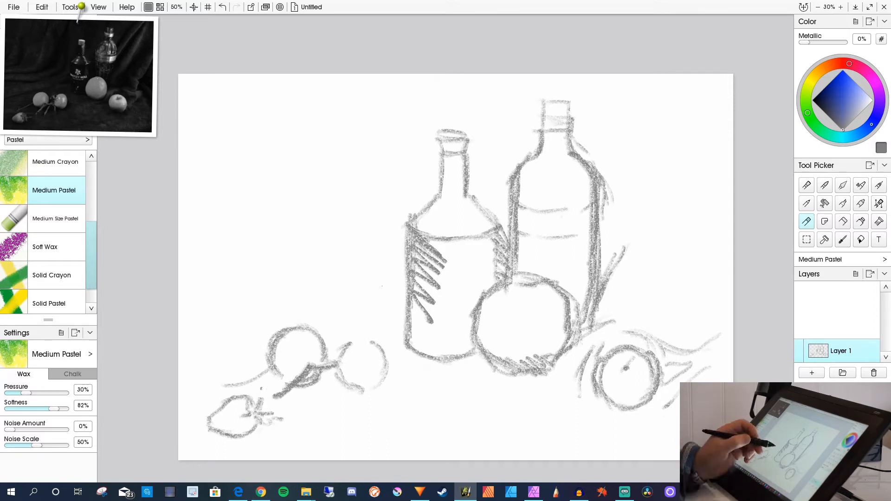
Hatch shadows around the second bottle, between the two bottles, under the large orange and beside the right-hand small orange.
{"action": "left_click_drag", "start_coordinate": [408, 284], "coordinate": [362, 362]}
{"action": "left_click_drag", "start_coordinate": [394, 362], "coordinate": [366, 403]}
{"action": "left_click_drag", "start_coordinate": [508, 378], "coordinate": [448, 349]}
{"action": "mouse_move", "coordinate": [490, 247]}
{"action": "left_mouse_down"}
{"action": "mouse_move", "coordinate": [500, 254]}
{"action": "mouse_move", "coordinate": [461, 290]}
{"action": "mouse_move", "coordinate": [480, 305]}
{"action": "mouse_move", "coordinate": [473, 308]}
{"action": "mouse_move", "coordinate": [476, 344]}
{"action": "left_mouse_up"}
{"action": "mouse_move", "coordinate": [469, 143]}
{"action": "left_mouse_down"}
{"action": "mouse_move", "coordinate": [506, 184]}
{"action": "mouse_move", "coordinate": [467, 200]}
{"action": "mouse_move", "coordinate": [509, 236]}
{"action": "left_mouse_up"}
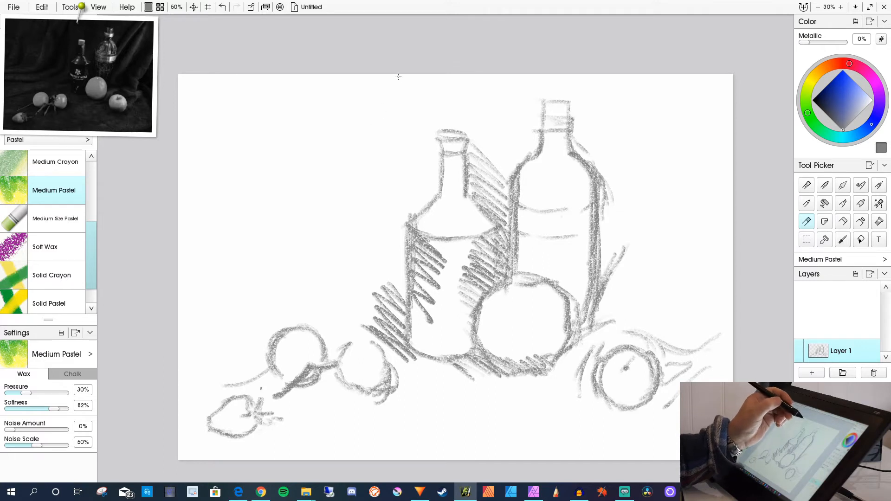
Sketch the drapery's long curved folds in the background left of the two bottles.
{"action": "left_click_drag", "start_coordinate": [403, 74], "coordinate": [387, 112]}
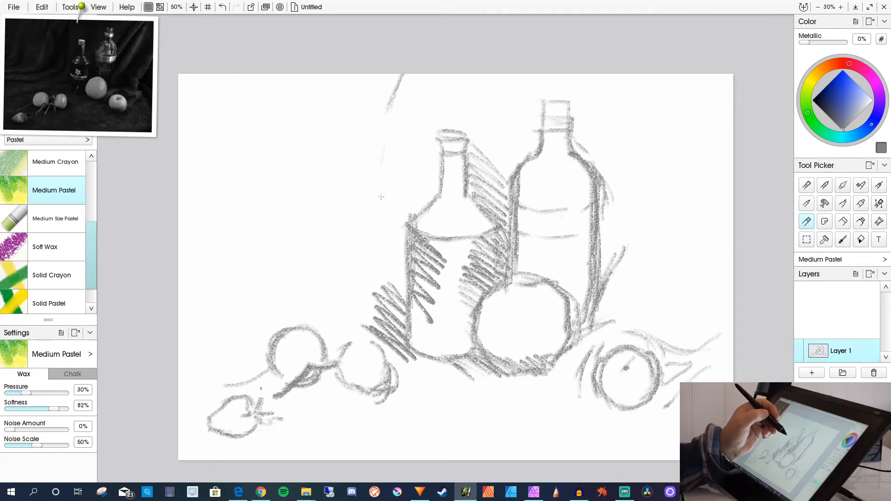
{"action": "left_click_drag", "start_coordinate": [380, 156], "coordinate": [372, 272]}
{"action": "left_click_drag", "start_coordinate": [391, 103], "coordinate": [363, 291]}
{"action": "mouse_move", "coordinate": [375, 303]}
{"action": "left_mouse_down"}
{"action": "mouse_move", "coordinate": [245, 320]}
{"action": "mouse_move", "coordinate": [196, 341]}
{"action": "left_mouse_up"}
{"action": "left_click_drag", "start_coordinate": [338, 283], "coordinate": [184, 306]}
{"action": "left_click_drag", "start_coordinate": [179, 280], "coordinate": [285, 292]}
{"action": "mouse_move", "coordinate": [293, 277]}
{"action": "left_mouse_down"}
{"action": "mouse_move", "coordinate": [342, 244]}
{"action": "mouse_move", "coordinate": [345, 203]}
{"action": "left_mouse_up"}
{"action": "mouse_move", "coordinate": [333, 208]}
{"action": "left_mouse_down"}
{"action": "mouse_move", "coordinate": [273, 269]}
{"action": "mouse_move", "coordinate": [179, 269]}
{"action": "left_mouse_up"}
{"action": "left_click_drag", "start_coordinate": [249, 243], "coordinate": [211, 250]}
{"action": "left_click_drag", "start_coordinate": [345, 76], "coordinate": [302, 146]}
Draw the diagonal drapery folds right of the taller bottle and hatch the shading along them.
{"action": "left_click_drag", "start_coordinate": [712, 75], "coordinate": [643, 160]}
{"action": "left_click_drag", "start_coordinate": [672, 125], "coordinate": [603, 211]}
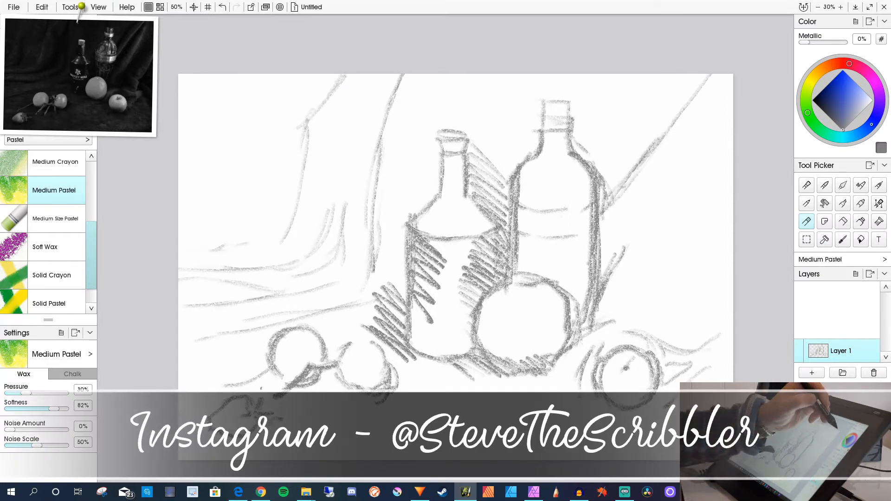
{"action": "left_click_drag", "start_coordinate": [668, 83], "coordinate": [596, 176]}
{"action": "left_click_drag", "start_coordinate": [705, 80], "coordinate": [601, 188]}
{"action": "left_click_drag", "start_coordinate": [640, 172], "coordinate": [598, 246]}
{"action": "left_click_drag", "start_coordinate": [683, 174], "coordinate": [659, 262]}
{"action": "left_click_drag", "start_coordinate": [660, 215], "coordinate": [628, 292]}
{"action": "left_click_drag", "start_coordinate": [638, 271], "coordinate": [599, 327]}
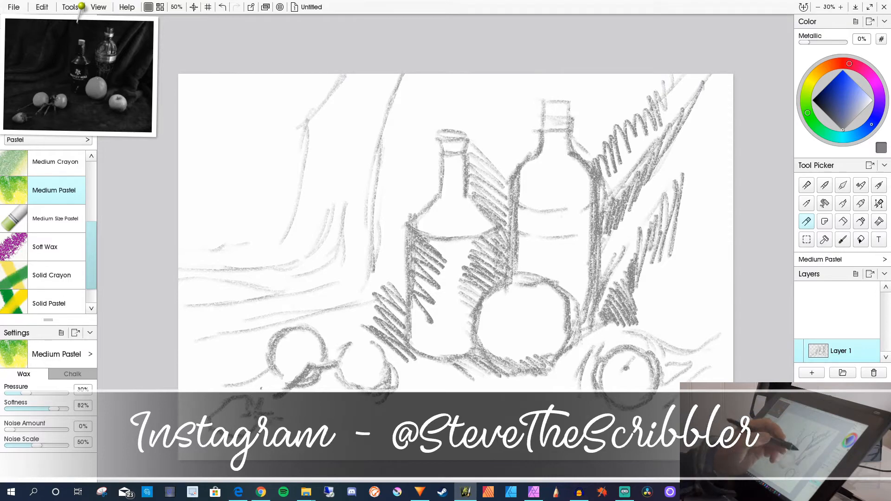
Hatch the drapery shadows above the right-hand small orange and along the canvas's right edge, and around the shorter bottle's neck and shoulder.
{"action": "left_click_drag", "start_coordinate": [673, 280], "coordinate": [620, 325]}
{"action": "left_click_drag", "start_coordinate": [622, 297], "coordinate": [660, 349]}
{"action": "left_click_drag", "start_coordinate": [658, 280], "coordinate": [687, 297]}
{"action": "left_click_drag", "start_coordinate": [692, 287], "coordinate": [685, 350]}
{"action": "left_click_drag", "start_coordinate": [701, 306], "coordinate": [698, 362]}
{"action": "left_click_drag", "start_coordinate": [732, 160], "coordinate": [682, 283]}
{"action": "left_click_drag", "start_coordinate": [728, 195], "coordinate": [696, 306]}
{"action": "left_click_drag", "start_coordinate": [732, 232], "coordinate": [720, 297]}
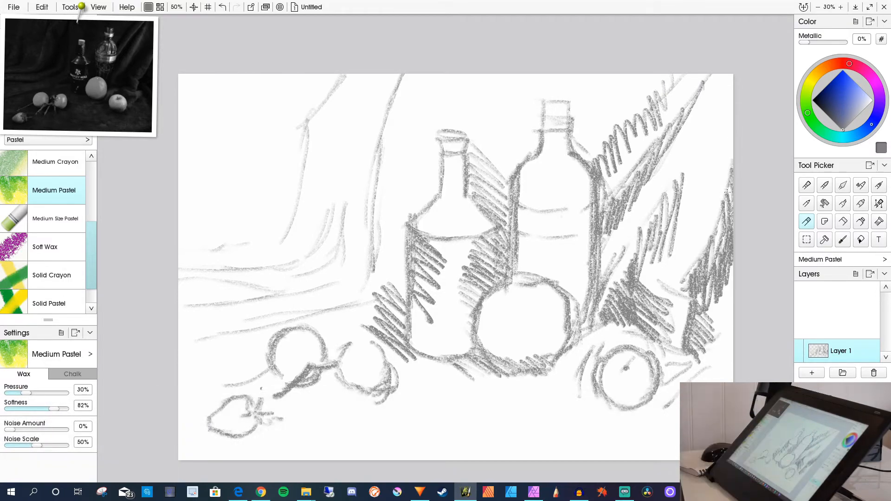
{"action": "left_click_drag", "start_coordinate": [486, 206], "coordinate": [481, 241]}
{"action": "mouse_move", "coordinate": [443, 159]}
{"action": "left_mouse_down"}
{"action": "mouse_move", "coordinate": [384, 219]}
{"action": "mouse_move", "coordinate": [393, 240]}
{"action": "left_mouse_up"}
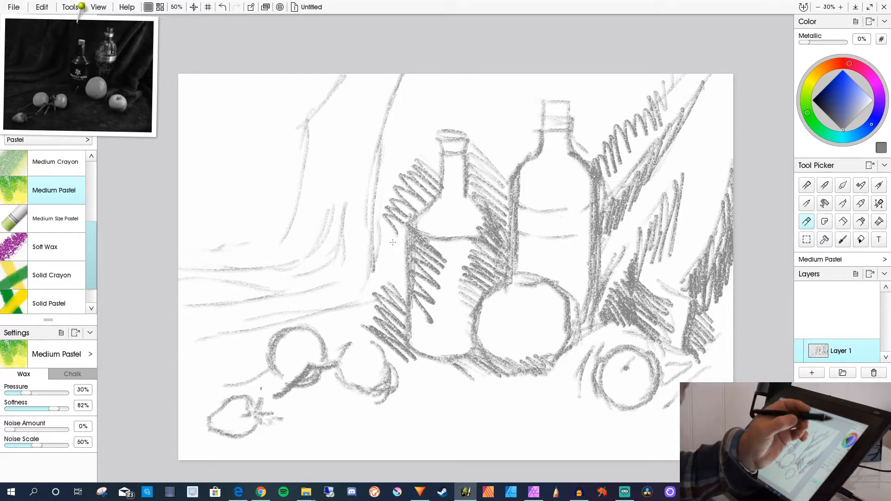
Switch to the Normal Round oil brush and choose a dark grey with a purple-leaning hue.
{"action": "left_click", "coordinate": [806, 185]}
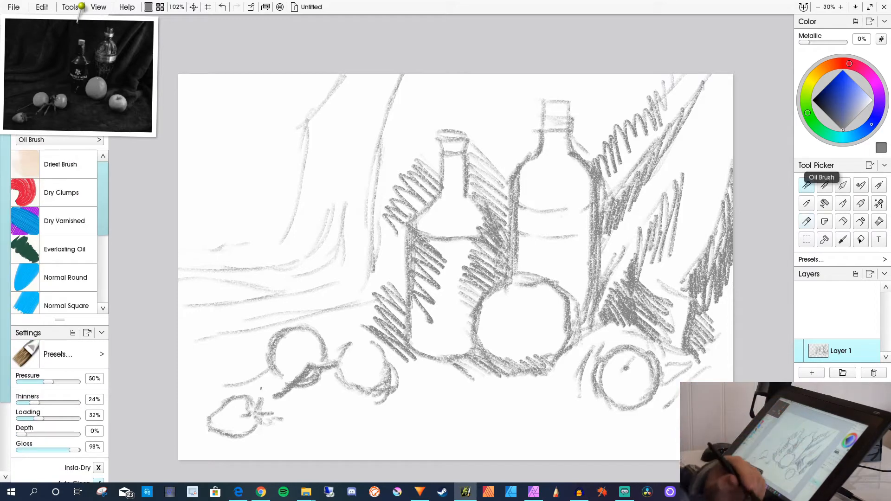
{"action": "left_click", "coordinate": [66, 278]}
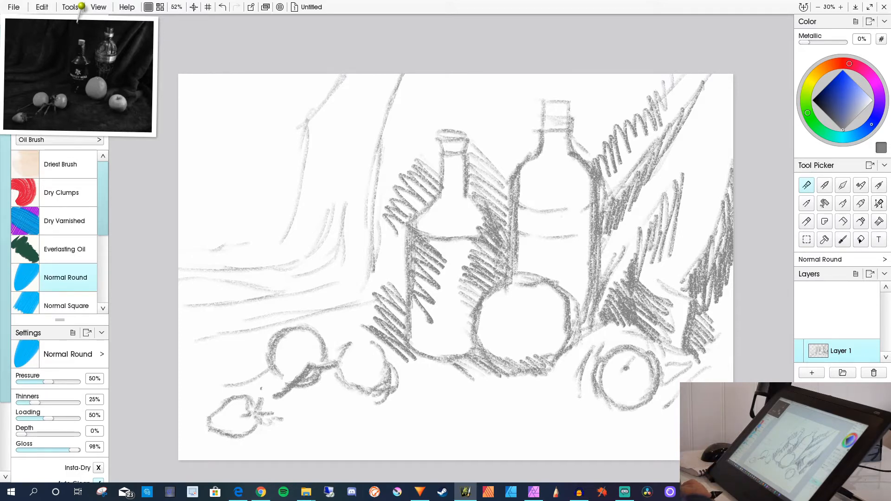
{"action": "left_click", "coordinate": [812, 100]}
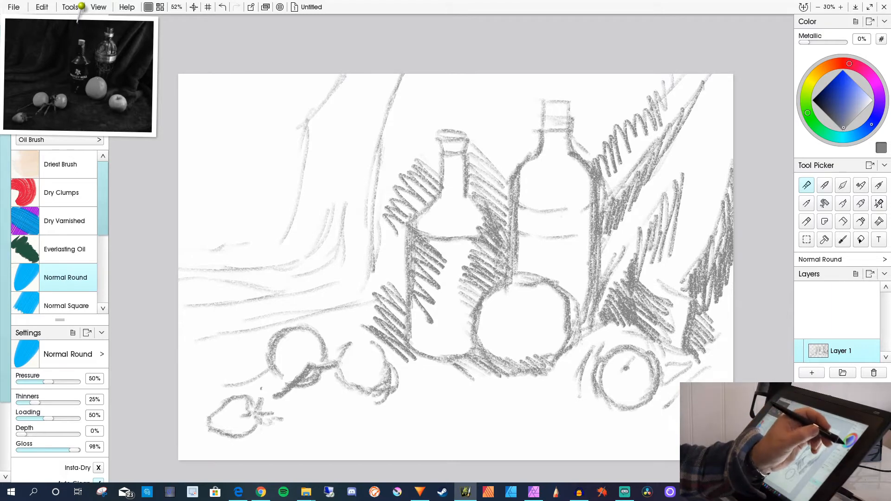
{"action": "left_click_drag", "start_coordinate": [812, 100], "coordinate": [841, 128]}
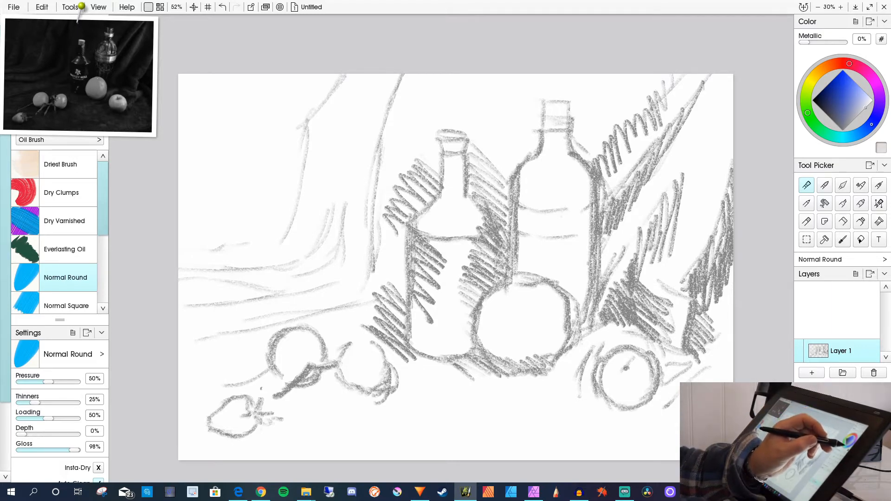
{"action": "left_click", "coordinate": [872, 101]}
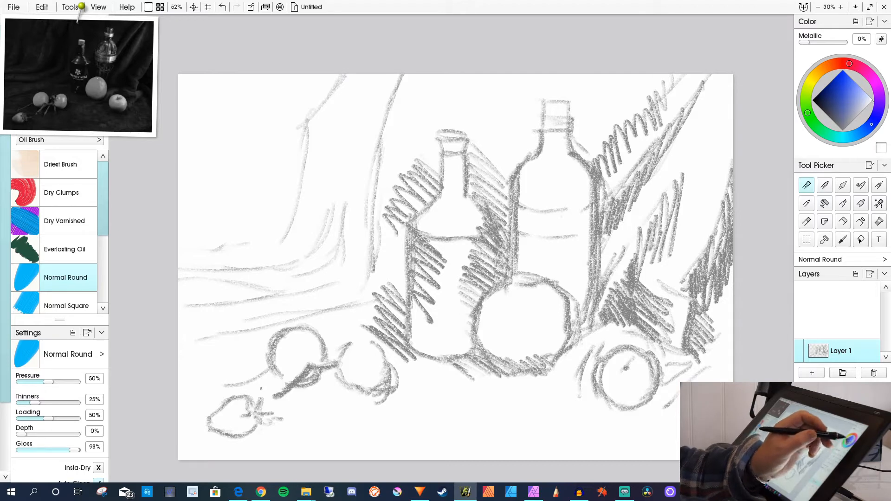
{"action": "left_click_drag", "start_coordinate": [849, 64], "coordinate": [835, 64]}
{"action": "mouse_move", "coordinate": [878, 112]}
{"action": "left_mouse_down"}
{"action": "mouse_move", "coordinate": [880, 103]}
{"action": "mouse_move", "coordinate": [864, 107]}
{"action": "mouse_move", "coordinate": [873, 101]}
{"action": "left_mouse_up"}
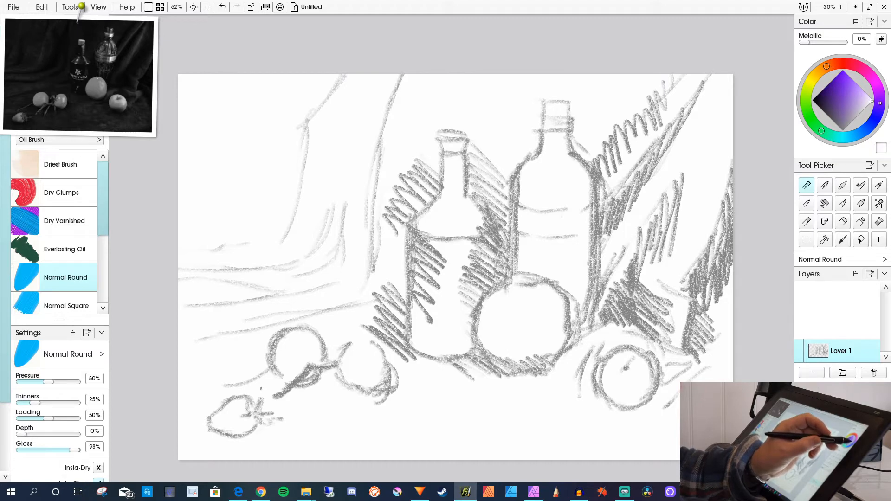
{"action": "mouse_move", "coordinate": [872, 101]}
{"action": "left_mouse_down"}
{"action": "mouse_move", "coordinate": [838, 124]}
{"action": "mouse_move", "coordinate": [813, 100]}
{"action": "left_mouse_up"}
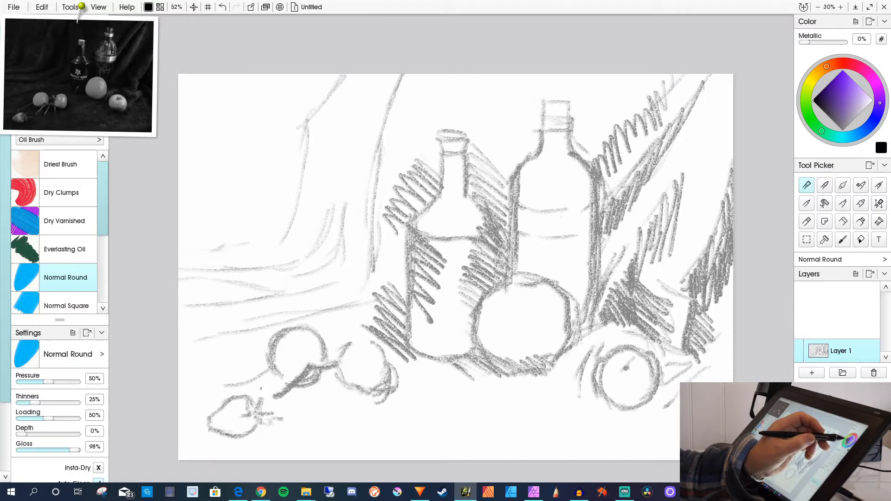
{"action": "mouse_move", "coordinate": [812, 101]}
{"action": "left_mouse_down"}
{"action": "mouse_move", "coordinate": [837, 123]}
{"action": "mouse_move", "coordinate": [825, 113]}
{"action": "left_mouse_up"}
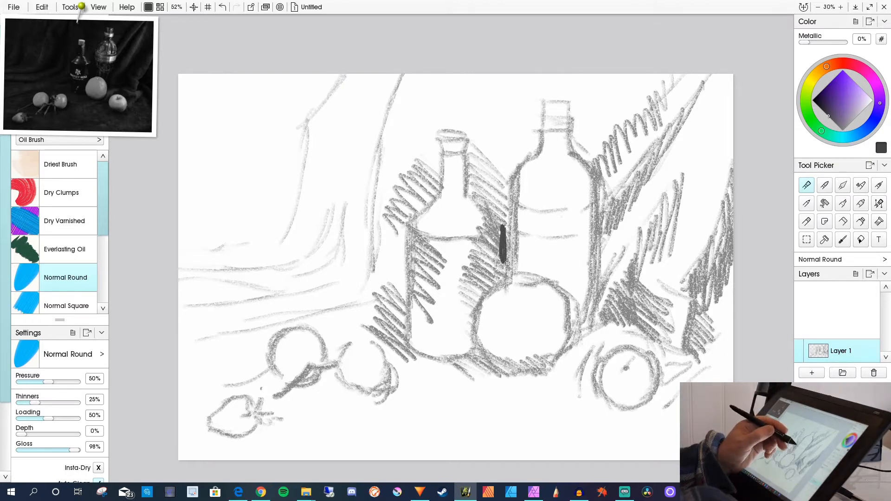
Paint the gap between the two bottles dark grey, from the large orange up along the shorter bottle's shoulder.
{"action": "mouse_move", "coordinate": [481, 231]}
{"action": "left_mouse_down"}
{"action": "mouse_move", "coordinate": [496, 240]}
{"action": "mouse_move", "coordinate": [500, 265]}
{"action": "mouse_move", "coordinate": [502, 225]}
{"action": "mouse_move", "coordinate": [503, 265]}
{"action": "mouse_move", "coordinate": [508, 226]}
{"action": "mouse_move", "coordinate": [512, 266]}
{"action": "left_mouse_up"}
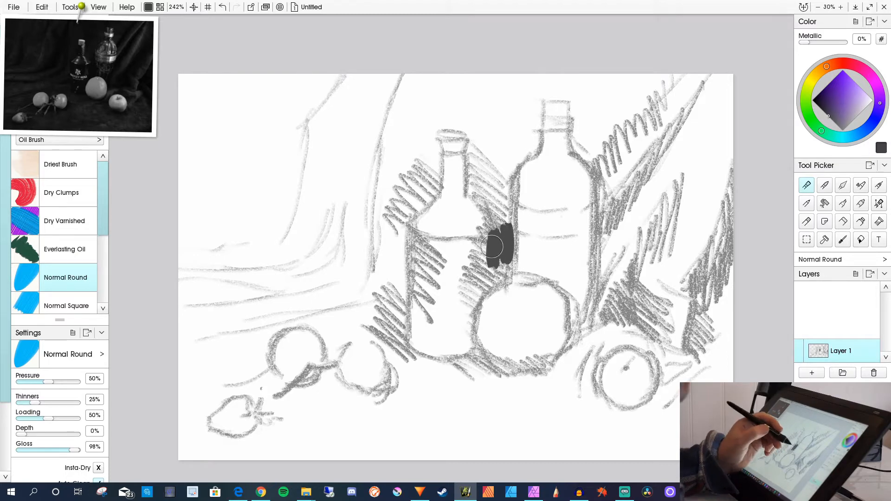
{"action": "mouse_move", "coordinate": [512, 227]}
{"action": "left_mouse_down"}
{"action": "mouse_move", "coordinate": [513, 273]}
{"action": "mouse_move", "coordinate": [501, 251]}
{"action": "mouse_move", "coordinate": [498, 273]}
{"action": "mouse_move", "coordinate": [513, 248]}
{"action": "mouse_move", "coordinate": [510, 273]}
{"action": "left_mouse_up"}
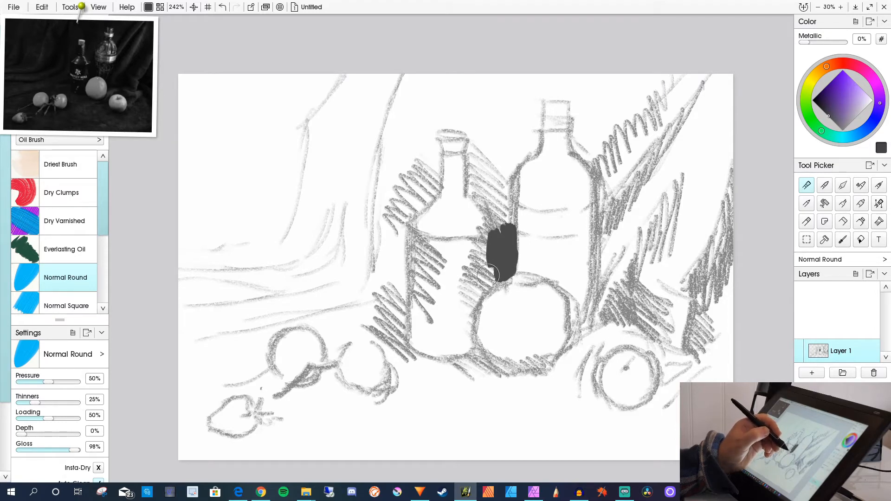
{"action": "left_click_drag", "start_coordinate": [485, 242], "coordinate": [494, 253]}
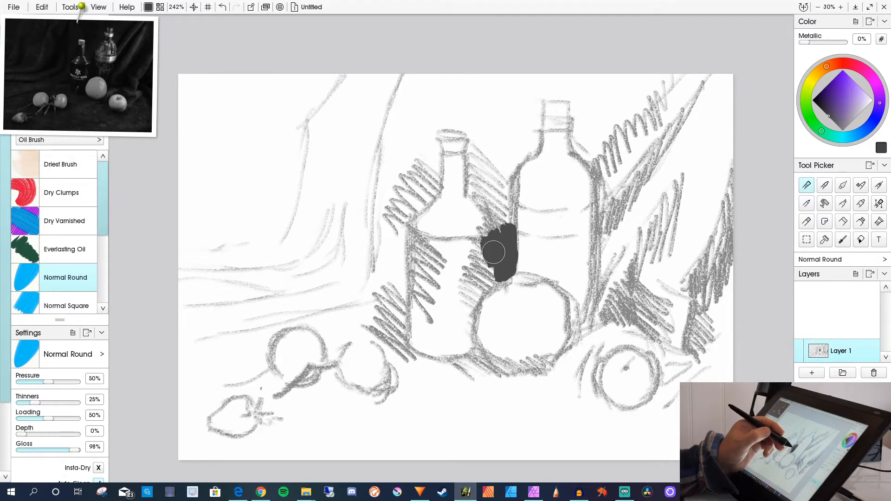
{"action": "left_click_drag", "start_coordinate": [483, 192], "coordinate": [493, 227]}
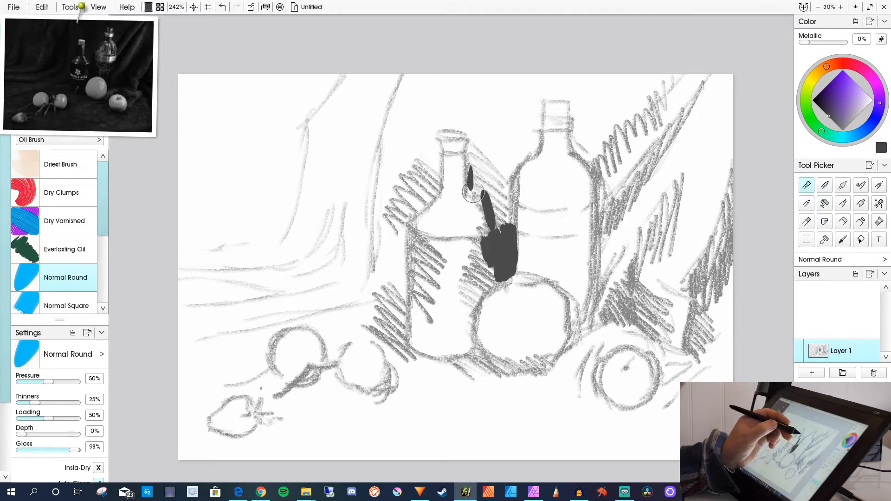
{"action": "mouse_move", "coordinate": [470, 166]}
{"action": "left_mouse_down"}
{"action": "mouse_move", "coordinate": [472, 199]}
{"action": "mouse_move", "coordinate": [484, 212]}
{"action": "left_mouse_up"}
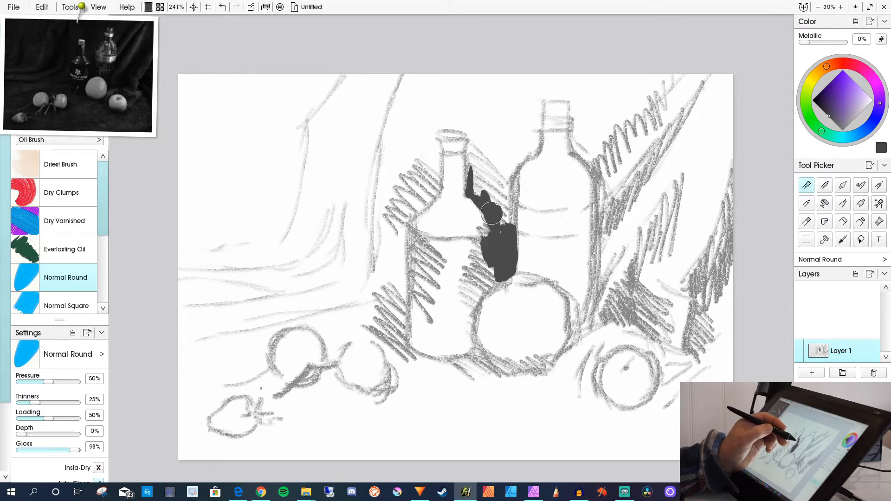
{"action": "mouse_move", "coordinate": [495, 206]}
{"action": "left_mouse_down"}
{"action": "mouse_move", "coordinate": [504, 235]}
{"action": "mouse_move", "coordinate": [506, 201]}
{"action": "mouse_move", "coordinate": [516, 252]}
{"action": "mouse_move", "coordinate": [501, 218]}
{"action": "left_mouse_up"}
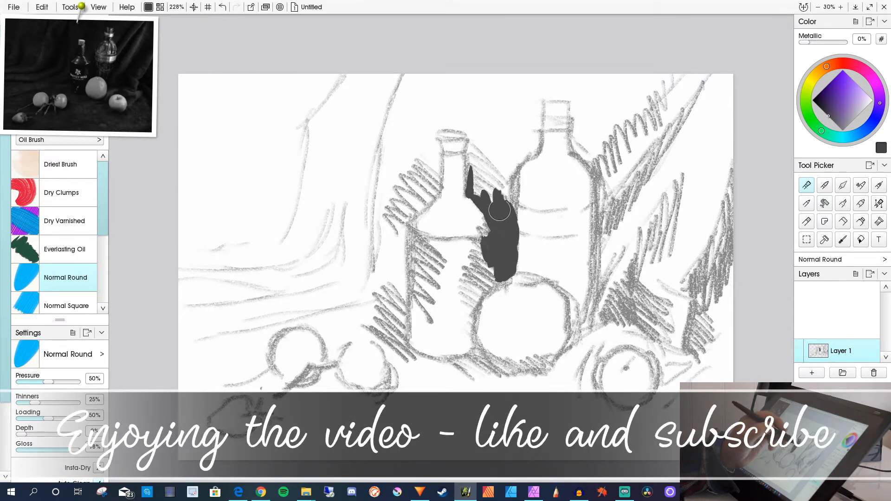
Fill the upper gap between the bottles with dark grey beside the shorter neck and lighter purple-grey along the taller bottle's shoulder.
{"action": "mouse_move", "coordinate": [480, 158]}
{"action": "left_mouse_down"}
{"action": "mouse_move", "coordinate": [490, 199]}
{"action": "mouse_move", "coordinate": [477, 161]}
{"action": "mouse_move", "coordinate": [485, 200]}
{"action": "mouse_move", "coordinate": [503, 174]}
{"action": "mouse_move", "coordinate": [497, 162]}
{"action": "mouse_move", "coordinate": [491, 195]}
{"action": "mouse_move", "coordinate": [499, 187]}
{"action": "mouse_move", "coordinate": [502, 206]}
{"action": "mouse_move", "coordinate": [498, 172]}
{"action": "mouse_move", "coordinate": [508, 216]}
{"action": "mouse_move", "coordinate": [513, 156]}
{"action": "mouse_move", "coordinate": [511, 199]}
{"action": "left_mouse_up"}
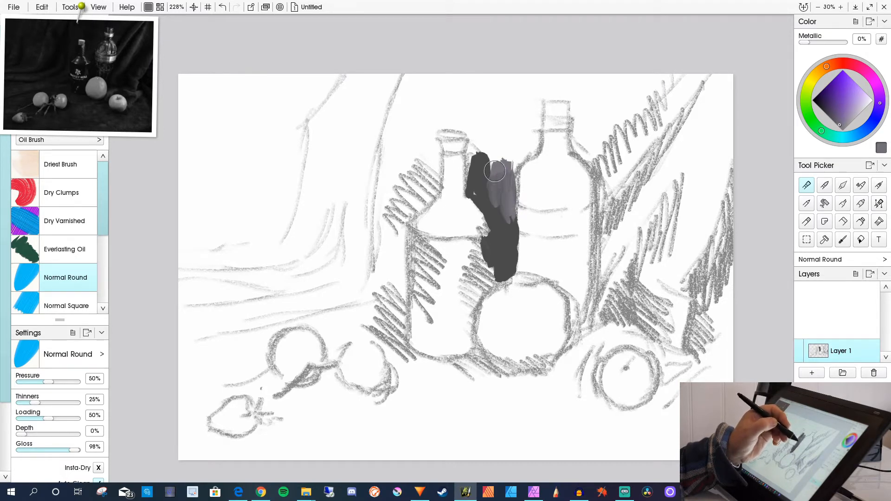
{"action": "left_click_drag", "start_coordinate": [517, 154], "coordinate": [516, 172]}
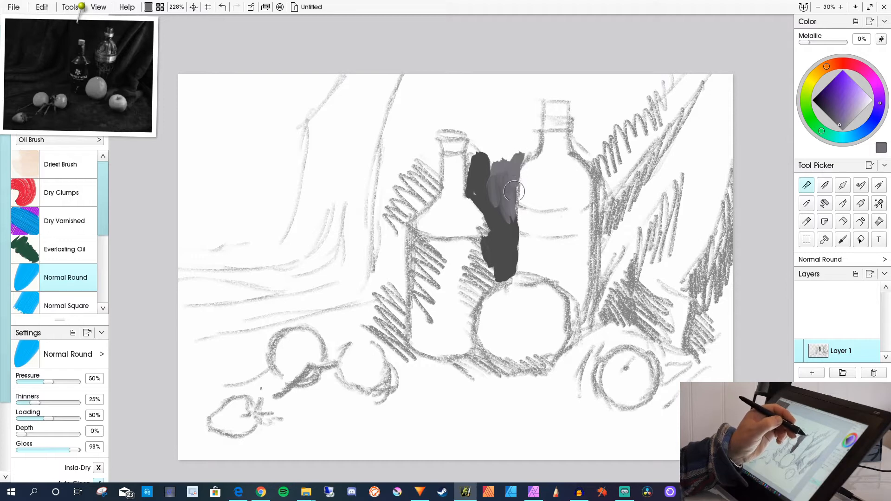
{"action": "mouse_move", "coordinate": [528, 142]}
{"action": "left_mouse_down"}
{"action": "mouse_move", "coordinate": [517, 180]}
{"action": "mouse_move", "coordinate": [523, 159]}
{"action": "left_mouse_up"}
{"action": "left_click_drag", "start_coordinate": [510, 191], "coordinate": [518, 207]}
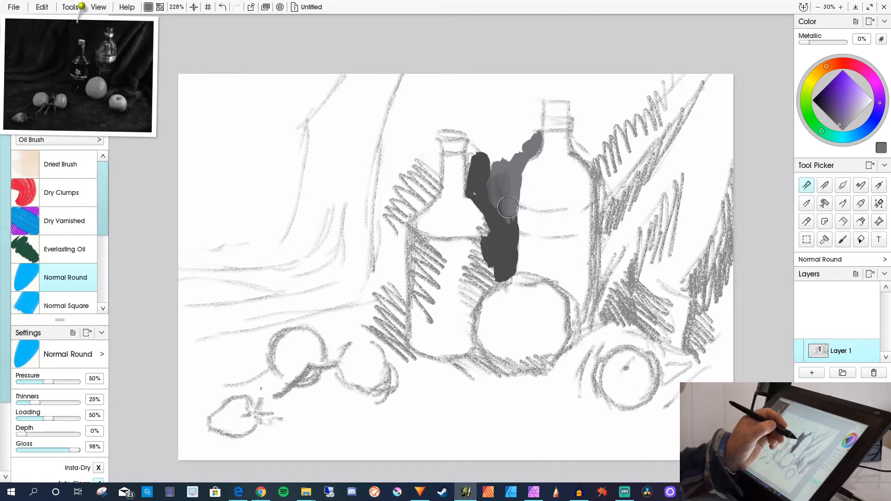
{"action": "mouse_move", "coordinate": [511, 195]}
{"action": "left_mouse_down"}
{"action": "mouse_move", "coordinate": [511, 236]}
{"action": "mouse_move", "coordinate": [485, 189]}
{"action": "mouse_move", "coordinate": [502, 158]}
{"action": "mouse_move", "coordinate": [497, 138]}
{"action": "mouse_move", "coordinate": [511, 151]}
{"action": "mouse_move", "coordinate": [525, 141]}
{"action": "mouse_move", "coordinate": [524, 116]}
{"action": "left_mouse_up"}
Darken the gap between the bottles and paint the taller bottle's lower part near-black above and beside the large orange.
{"action": "left_click", "coordinate": [834, 121]}
{"action": "mouse_move", "coordinate": [482, 153]}
{"action": "left_mouse_down"}
{"action": "mouse_move", "coordinate": [496, 195]}
{"action": "mouse_move", "coordinate": [493, 152]}
{"action": "mouse_move", "coordinate": [503, 229]}
{"action": "mouse_move", "coordinate": [480, 173]}
{"action": "mouse_move", "coordinate": [489, 190]}
{"action": "mouse_move", "coordinate": [474, 192]}
{"action": "mouse_move", "coordinate": [493, 203]}
{"action": "mouse_move", "coordinate": [497, 196]}
{"action": "mouse_move", "coordinate": [505, 233]}
{"action": "mouse_move", "coordinate": [502, 191]}
{"action": "mouse_move", "coordinate": [508, 234]}
{"action": "mouse_move", "coordinate": [507, 213]}
{"action": "mouse_move", "coordinate": [524, 260]}
{"action": "mouse_move", "coordinate": [526, 246]}
{"action": "mouse_move", "coordinate": [526, 265]}
{"action": "mouse_move", "coordinate": [521, 238]}
{"action": "mouse_move", "coordinate": [520, 269]}
{"action": "left_mouse_up"}
{"action": "left_click", "coordinate": [825, 112]}
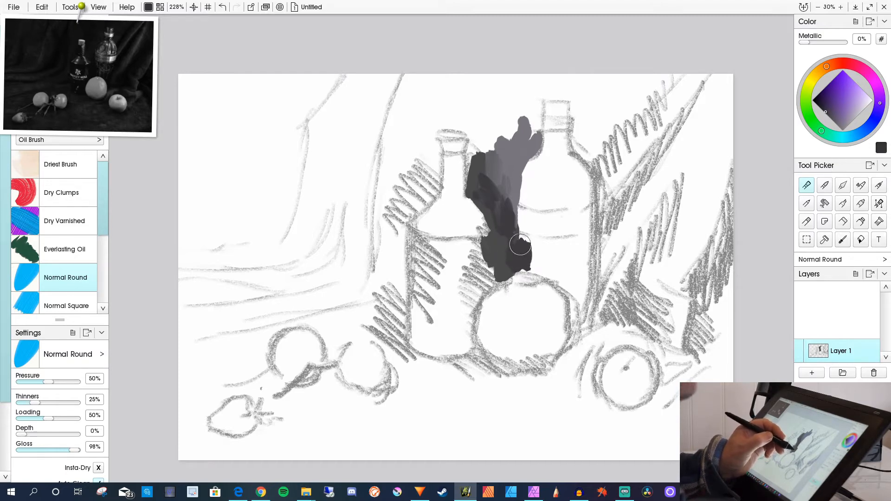
{"action": "mouse_move", "coordinate": [532, 240]}
{"action": "left_mouse_down"}
{"action": "mouse_move", "coordinate": [550, 276]}
{"action": "mouse_move", "coordinate": [582, 303]}
{"action": "mouse_move", "coordinate": [556, 278]}
{"action": "mouse_move", "coordinate": [518, 268]}
{"action": "left_mouse_up"}
{"action": "mouse_move", "coordinate": [596, 275]}
{"action": "left_mouse_down"}
{"action": "mouse_move", "coordinate": [589, 246]}
{"action": "mouse_move", "coordinate": [587, 297]}
{"action": "mouse_move", "coordinate": [592, 237]}
{"action": "mouse_move", "coordinate": [589, 318]}
{"action": "mouse_move", "coordinate": [581, 328]}
{"action": "left_mouse_up"}
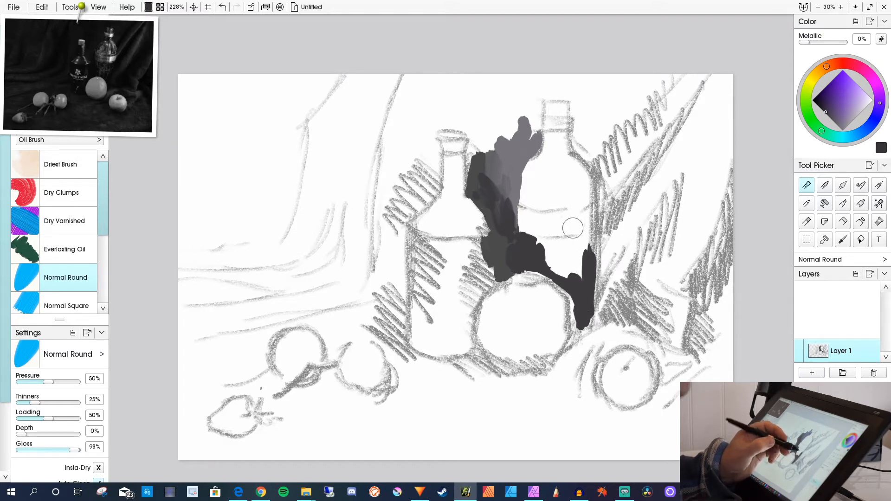
{"action": "mouse_move", "coordinate": [591, 273]}
{"action": "left_mouse_down"}
{"action": "mouse_move", "coordinate": [590, 239]}
{"action": "mouse_move", "coordinate": [570, 253]}
{"action": "mouse_move", "coordinate": [570, 274]}
{"action": "left_mouse_up"}
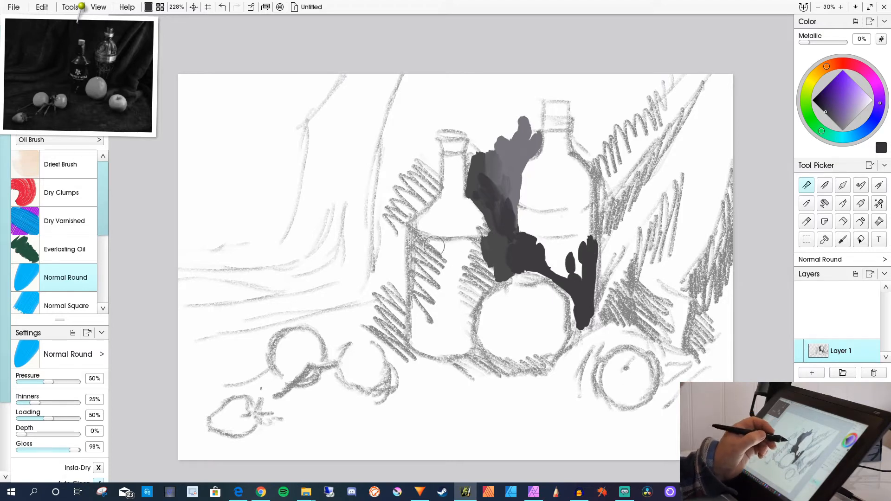
Block in the shorter bottle's body in near-black, from the shoulder line down both sides.
{"action": "left_click_drag", "start_coordinate": [460, 245], "coordinate": [419, 238]}
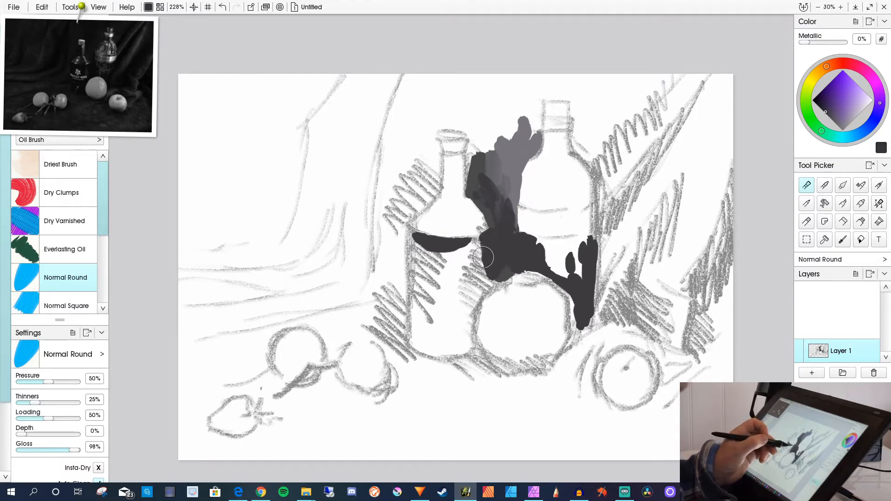
{"action": "mouse_move", "coordinate": [476, 240]}
{"action": "left_mouse_down"}
{"action": "mouse_move", "coordinate": [479, 208]}
{"action": "mouse_move", "coordinate": [492, 207]}
{"action": "mouse_move", "coordinate": [475, 257]}
{"action": "mouse_move", "coordinate": [488, 271]}
{"action": "left_mouse_up"}
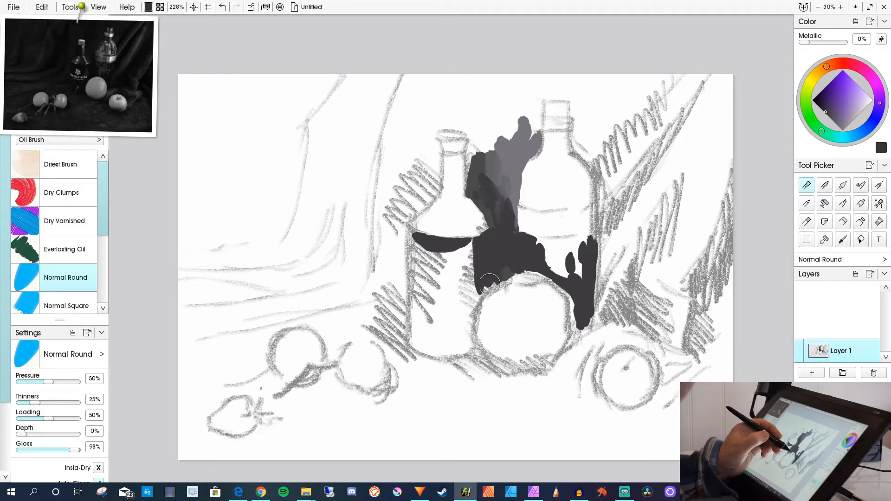
{"action": "mouse_move", "coordinate": [420, 283]}
{"action": "left_mouse_down"}
{"action": "mouse_move", "coordinate": [438, 284]}
{"action": "mouse_move", "coordinate": [437, 254]}
{"action": "mouse_move", "coordinate": [453, 277]}
{"action": "mouse_move", "coordinate": [427, 251]}
{"action": "mouse_move", "coordinate": [431, 295]}
{"action": "mouse_move", "coordinate": [412, 230]}
{"action": "mouse_move", "coordinate": [416, 305]}
{"action": "mouse_move", "coordinate": [428, 287]}
{"action": "mouse_move", "coordinate": [417, 298]}
{"action": "mouse_move", "coordinate": [415, 256]}
{"action": "mouse_move", "coordinate": [409, 327]}
{"action": "mouse_move", "coordinate": [407, 232]}
{"action": "mouse_move", "coordinate": [414, 340]}
{"action": "mouse_move", "coordinate": [427, 321]}
{"action": "mouse_move", "coordinate": [436, 325]}
{"action": "mouse_move", "coordinate": [443, 286]}
{"action": "mouse_move", "coordinate": [448, 314]}
{"action": "left_mouse_up"}
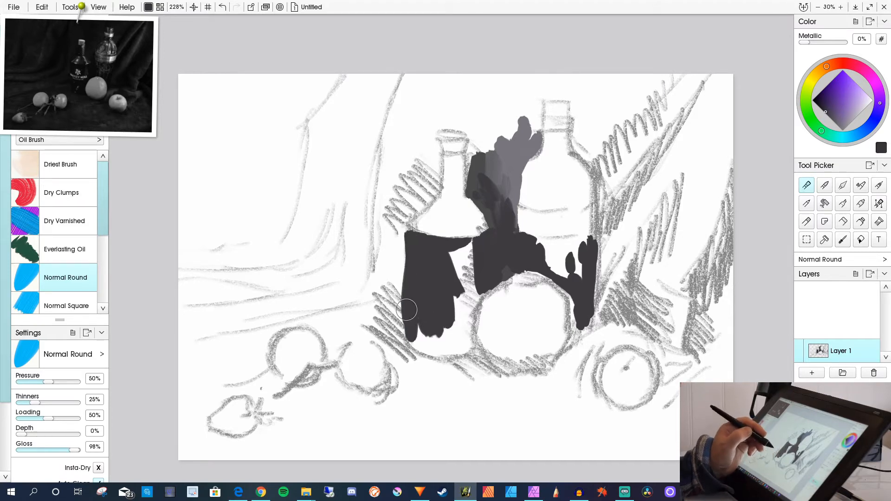
{"action": "mouse_move", "coordinate": [443, 295]}
{"action": "left_mouse_down"}
{"action": "mouse_move", "coordinate": [457, 308]}
{"action": "mouse_move", "coordinate": [454, 329]}
{"action": "left_mouse_up"}
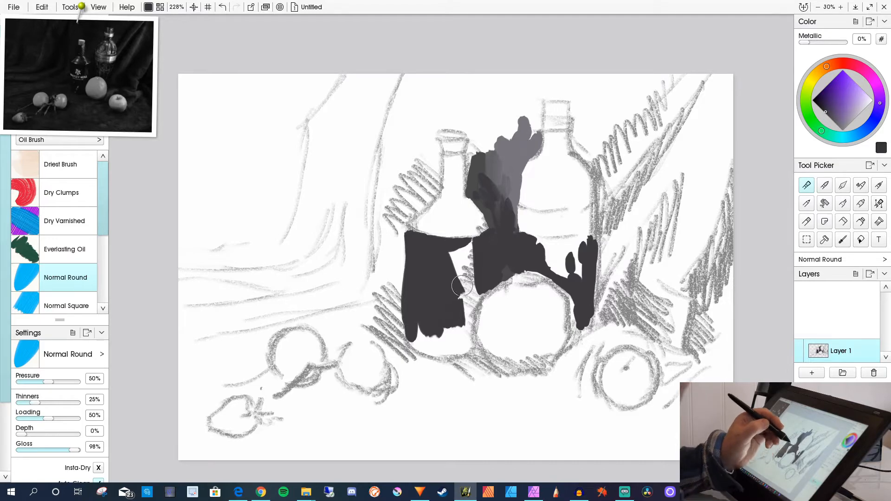
{"action": "mouse_move", "coordinate": [451, 290]}
{"action": "left_mouse_down"}
{"action": "mouse_move", "coordinate": [470, 301]}
{"action": "mouse_move", "coordinate": [484, 288]}
{"action": "mouse_move", "coordinate": [467, 329]}
{"action": "mouse_move", "coordinate": [542, 248]}
{"action": "mouse_move", "coordinate": [451, 337]}
{"action": "mouse_move", "coordinate": [456, 313]}
{"action": "mouse_move", "coordinate": [466, 335]}
{"action": "mouse_move", "coordinate": [434, 346]}
{"action": "mouse_move", "coordinate": [407, 338]}
{"action": "mouse_move", "coordinate": [456, 334]}
{"action": "mouse_move", "coordinate": [464, 351]}
{"action": "mouse_move", "coordinate": [468, 335]}
{"action": "mouse_move", "coordinate": [435, 308]}
{"action": "mouse_move", "coordinate": [473, 313]}
{"action": "mouse_move", "coordinate": [411, 312]}
{"action": "mouse_move", "coordinate": [430, 311]}
{"action": "mouse_move", "coordinate": [410, 283]}
{"action": "mouse_move", "coordinate": [442, 310]}
{"action": "left_mouse_up"}
Blend lighter greys sampled from the painting into the shorter bottle's body, on its right side and towards its base.
{"action": "left_click", "coordinate": [837, 123]}
{"action": "left_click", "coordinate": [455, 334], "text": "alt"}
{"action": "left_click", "coordinate": [471, 316], "text": "alt"}
{"action": "mouse_move", "coordinate": [466, 255]}
{"action": "left_mouse_down"}
{"action": "mouse_move", "coordinate": [482, 347]}
{"action": "mouse_move", "coordinate": [404, 337]}
{"action": "mouse_move", "coordinate": [420, 351]}
{"action": "left_mouse_up"}
Sample greys from the bottle and paint the shadow beneath the shorter bottle and beside its base.
{"action": "left_click", "coordinate": [472, 301], "text": "alt"}
{"action": "left_click", "coordinate": [472, 350], "text": "alt"}
{"action": "mouse_move", "coordinate": [487, 364]}
{"action": "left_mouse_down"}
{"action": "mouse_move", "coordinate": [536, 367]}
{"action": "mouse_move", "coordinate": [447, 363]}
{"action": "left_mouse_up"}
{"action": "mouse_move", "coordinate": [390, 336]}
{"action": "left_mouse_down"}
{"action": "mouse_move", "coordinate": [442, 363]}
{"action": "mouse_move", "coordinate": [415, 375]}
{"action": "left_mouse_up"}
{"action": "left_click", "coordinate": [409, 294], "text": "alt"}
{"action": "mouse_move", "coordinate": [403, 310]}
{"action": "left_mouse_down"}
{"action": "mouse_move", "coordinate": [400, 326]}
{"action": "mouse_move", "coordinate": [364, 327]}
{"action": "left_mouse_up"}
{"action": "left_click_drag", "start_coordinate": [364, 327], "coordinate": [393, 329]}
{"action": "key", "text": "ctrl+z"}
{"action": "key", "text": "ctrl+z"}
{"action": "key", "text": "ctrl+z"}
Paint dark grey drapery folds left of the shorter bottle up to the canvas top, and darken the area above the large orange.
{"action": "mouse_move", "coordinate": [371, 297]}
{"action": "left_mouse_down"}
{"action": "mouse_move", "coordinate": [417, 261]}
{"action": "mouse_move", "coordinate": [376, 294]}
{"action": "mouse_move", "coordinate": [341, 305]}
{"action": "left_mouse_up"}
{"action": "left_click_drag", "start_coordinate": [383, 236], "coordinate": [339, 292]}
{"action": "left_click_drag", "start_coordinate": [400, 83], "coordinate": [381, 249]}
{"action": "mouse_move", "coordinate": [381, 249]}
{"action": "left_mouse_down"}
{"action": "mouse_move", "coordinate": [375, 170]}
{"action": "mouse_move", "coordinate": [320, 135]}
{"action": "mouse_move", "coordinate": [399, 81]}
{"action": "mouse_move", "coordinate": [362, 139]}
{"action": "left_mouse_up"}
{"action": "mouse_move", "coordinate": [449, 283]}
{"action": "left_mouse_down"}
{"action": "mouse_move", "coordinate": [499, 253]}
{"action": "mouse_move", "coordinate": [527, 267]}
{"action": "left_mouse_up"}
Add near-black folds to the left-hand drapery, sweeping down and out to the canvas's left edge.
{"action": "mouse_move", "coordinate": [328, 76]}
{"action": "left_mouse_down"}
{"action": "mouse_move", "coordinate": [304, 122]}
{"action": "mouse_move", "coordinate": [291, 215]}
{"action": "left_mouse_up"}
{"action": "mouse_move", "coordinate": [229, 236]}
{"action": "left_mouse_down"}
{"action": "mouse_move", "coordinate": [214, 245]}
{"action": "mouse_move", "coordinate": [316, 260]}
{"action": "mouse_move", "coordinate": [183, 267]}
{"action": "left_mouse_up"}
{"action": "left_click_drag", "start_coordinate": [355, 227], "coordinate": [274, 283]}
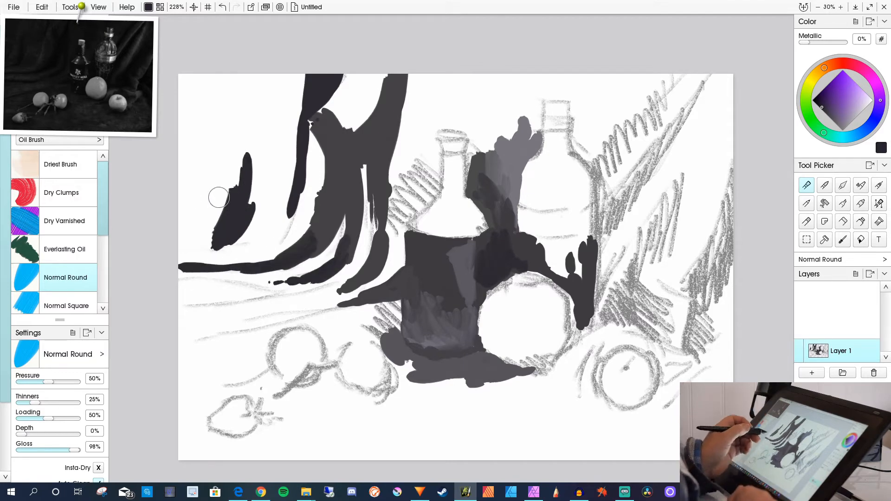
{"action": "left_click_drag", "start_coordinate": [242, 239], "coordinate": [181, 254]}
{"action": "mouse_move", "coordinate": [321, 301]}
{"action": "left_mouse_down"}
{"action": "mouse_move", "coordinate": [181, 297]}
{"action": "mouse_move", "coordinate": [346, 297]}
{"action": "mouse_move", "coordinate": [214, 335]}
{"action": "left_mouse_up"}
Paint a light grey band along the lowest left-hand drapery fold and tone it down with darker grey.
{"action": "left_click", "coordinate": [855, 116]}
{"action": "left_click_drag", "start_coordinate": [362, 285], "coordinate": [192, 319]}
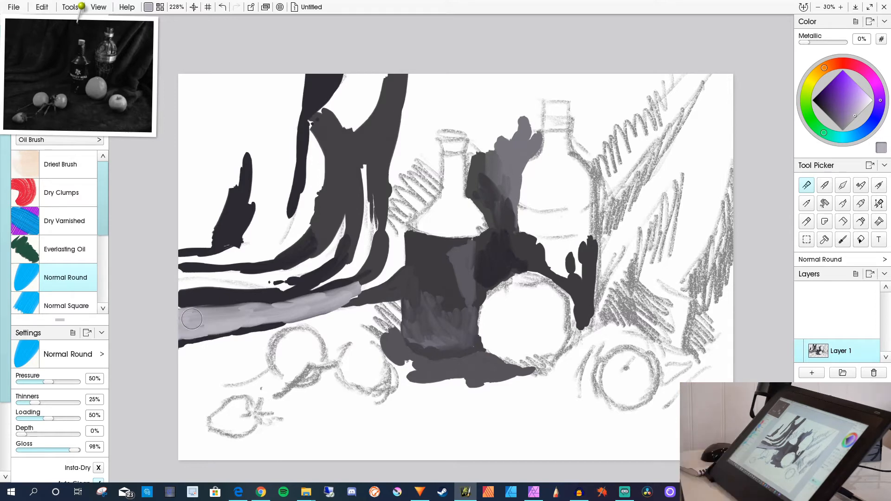
{"action": "left_click", "coordinate": [832, 117]}
{"action": "left_click_drag", "start_coordinate": [306, 306], "coordinate": [181, 324]}
{"action": "mouse_move", "coordinate": [367, 285]}
{"action": "left_mouse_down"}
{"action": "mouse_move", "coordinate": [181, 334]}
{"action": "mouse_move", "coordinate": [245, 320]}
{"action": "left_mouse_up"}
Fill the backdrop behind and above the bottles with muted purple-grey.
{"action": "mouse_move", "coordinate": [404, 218]}
{"action": "left_mouse_down"}
{"action": "mouse_move", "coordinate": [390, 269]}
{"action": "mouse_move", "coordinate": [402, 251]}
{"action": "mouse_move", "coordinate": [362, 287]}
{"action": "mouse_move", "coordinate": [436, 137]}
{"action": "mouse_move", "coordinate": [431, 195]}
{"action": "mouse_move", "coordinate": [405, 155]}
{"action": "mouse_move", "coordinate": [399, 195]}
{"action": "mouse_move", "coordinate": [469, 93]}
{"action": "mouse_move", "coordinate": [460, 135]}
{"action": "mouse_move", "coordinate": [492, 113]}
{"action": "left_mouse_up"}
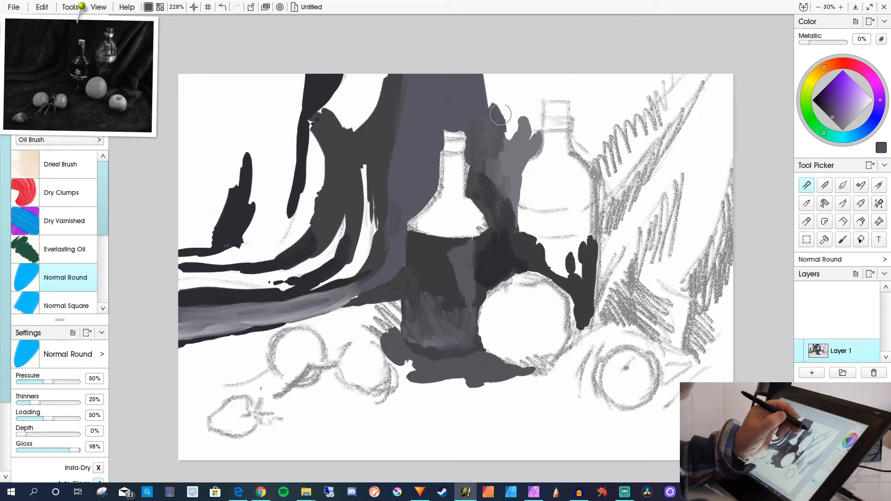
{"action": "key", "text": "Tab"}
{"action": "scroll", "coordinate": [492, 112], "scroll_direction": "up", "scroll_amount": 2}
{"action": "mouse_move", "coordinate": [568, 19]}
{"action": "left_mouse_down"}
{"action": "mouse_move", "coordinate": [577, 81]}
{"action": "mouse_move", "coordinate": [593, 34]}
{"action": "mouse_move", "coordinate": [613, 24]}
{"action": "mouse_move", "coordinate": [603, 21]}
{"action": "mouse_move", "coordinate": [608, 44]}
{"action": "mouse_move", "coordinate": [664, 77]}
{"action": "mouse_move", "coordinate": [715, 26]}
{"action": "left_mouse_up"}
{"action": "key", "text": "Tab"}
Choose a neutral mid grey and block in the broad drapery folds right of the taller bottle.
{"action": "left_click", "coordinate": [843, 129]}
{"action": "scroll", "coordinate": [436, 212], "scroll_direction": "down", "scroll_amount": 2}
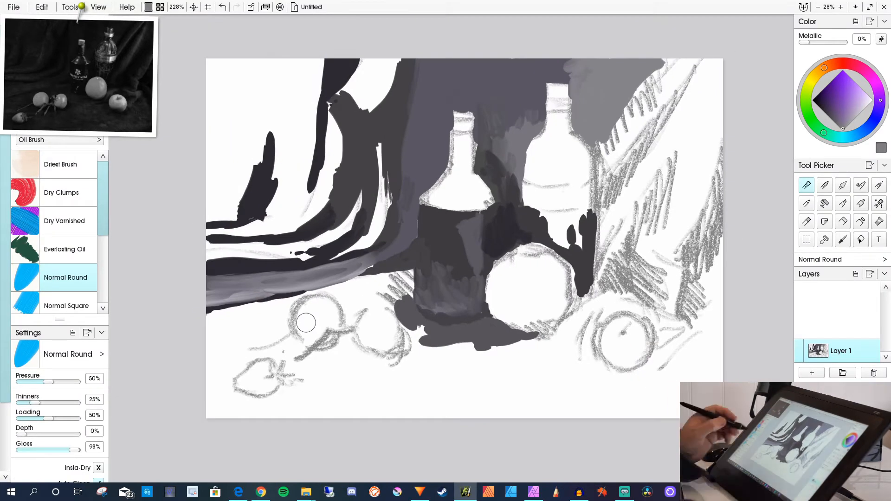
{"action": "mouse_move", "coordinate": [691, 58]}
{"action": "left_mouse_down"}
{"action": "mouse_move", "coordinate": [599, 193]}
{"action": "mouse_move", "coordinate": [601, 155]}
{"action": "mouse_move", "coordinate": [659, 153]}
{"action": "mouse_move", "coordinate": [591, 269]}
{"action": "left_mouse_up"}
{"action": "mouse_move", "coordinate": [710, 46]}
{"action": "left_mouse_down"}
{"action": "mouse_move", "coordinate": [668, 194]}
{"action": "mouse_move", "coordinate": [663, 308]}
{"action": "left_mouse_up"}
{"action": "left_click_drag", "start_coordinate": [669, 60], "coordinate": [589, 181]}
{"action": "left_click_drag", "start_coordinate": [604, 135], "coordinate": [586, 192]}
Paint darker grey diagonal streaks over the right-hand drapery, down along the taller bottle's side.
{"action": "left_click_drag", "start_coordinate": [649, 60], "coordinate": [589, 134]}
{"action": "mouse_move", "coordinate": [679, 60]}
{"action": "left_mouse_down"}
{"action": "mouse_move", "coordinate": [583, 137]}
{"action": "mouse_move", "coordinate": [626, 177]}
{"action": "left_mouse_up"}
{"action": "left_click_drag", "start_coordinate": [686, 76], "coordinate": [599, 212]}
{"action": "left_click_drag", "start_coordinate": [620, 176], "coordinate": [594, 227]}
{"action": "left_click_drag", "start_coordinate": [603, 195], "coordinate": [586, 267]}
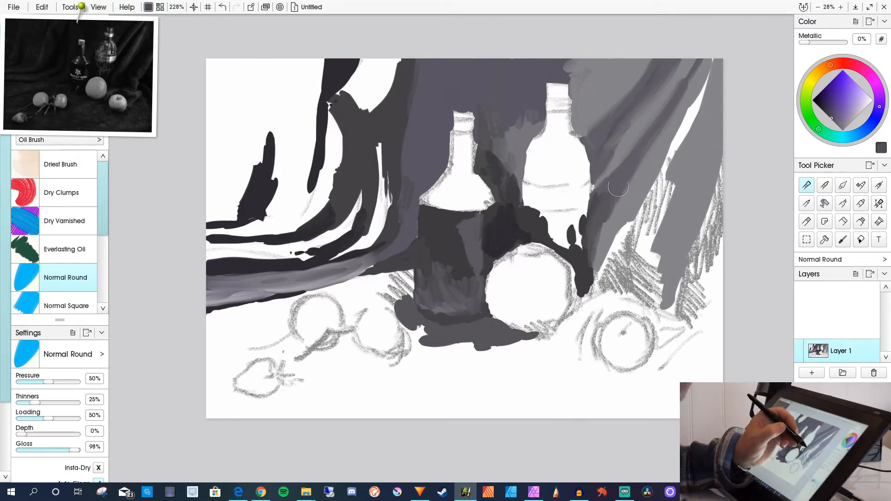
Sample the near-black between the bottles and paint the deep shadows of the right-hand drapery down towards the small orange.
{"action": "left_click", "coordinate": [503, 230], "text": "alt"}
{"action": "mouse_move", "coordinate": [633, 226]}
{"action": "left_mouse_down"}
{"action": "mouse_move", "coordinate": [608, 283]}
{"action": "mouse_move", "coordinate": [652, 299]}
{"action": "left_mouse_up"}
{"action": "left_click_drag", "start_coordinate": [677, 187], "coordinate": [661, 265]}
{"action": "left_click_drag", "start_coordinate": [661, 179], "coordinate": [631, 235]}
{"action": "mouse_move", "coordinate": [707, 97]}
{"action": "left_mouse_down"}
{"action": "mouse_move", "coordinate": [660, 195]}
{"action": "mouse_move", "coordinate": [652, 256]}
{"action": "left_mouse_up"}
{"action": "left_click_drag", "start_coordinate": [719, 96], "coordinate": [664, 260]}
{"action": "mouse_move", "coordinate": [666, 226]}
{"action": "left_mouse_down"}
{"action": "mouse_move", "coordinate": [658, 206]}
{"action": "mouse_move", "coordinate": [681, 170]}
{"action": "mouse_move", "coordinate": [714, 64]}
{"action": "mouse_move", "coordinate": [605, 207]}
{"action": "left_mouse_up"}
{"action": "mouse_move", "coordinate": [661, 125]}
{"action": "left_mouse_down"}
{"action": "mouse_move", "coordinate": [598, 270]}
{"action": "mouse_move", "coordinate": [595, 281]}
{"action": "mouse_move", "coordinate": [605, 287]}
{"action": "mouse_move", "coordinate": [602, 233]}
{"action": "mouse_move", "coordinate": [644, 216]}
{"action": "mouse_move", "coordinate": [596, 236]}
{"action": "left_mouse_up"}
{"action": "mouse_move", "coordinate": [698, 54]}
{"action": "left_mouse_down"}
{"action": "mouse_move", "coordinate": [609, 187]}
{"action": "mouse_move", "coordinate": [608, 173]}
{"action": "mouse_move", "coordinate": [585, 263]}
{"action": "left_mouse_up"}
Sample greys from the right-hand drapery and blend light and dark streaks along its upper diagonal folds.
{"action": "left_click", "coordinate": [687, 111], "text": "alt"}
{"action": "left_click_drag", "start_coordinate": [701, 77], "coordinate": [684, 117]}
{"action": "left_click", "coordinate": [701, 88], "text": "alt"}
{"action": "mouse_move", "coordinate": [719, 57]}
{"action": "left_mouse_down"}
{"action": "mouse_move", "coordinate": [667, 170]}
{"action": "mouse_move", "coordinate": [688, 111]}
{"action": "left_mouse_up"}
{"action": "left_click_drag", "start_coordinate": [714, 86], "coordinate": [717, 65]}
{"action": "mouse_move", "coordinate": [672, 82]}
{"action": "left_mouse_down"}
{"action": "mouse_move", "coordinate": [693, 55]}
{"action": "mouse_move", "coordinate": [588, 178]}
{"action": "left_mouse_up"}
{"action": "mouse_move", "coordinate": [700, 95]}
{"action": "left_mouse_down"}
{"action": "mouse_move", "coordinate": [639, 223]}
{"action": "mouse_move", "coordinate": [589, 252]}
{"action": "left_mouse_up"}
Sample nearby tones and paint the curled lower end of the drapery fold just right of the large orange.
{"action": "left_click", "coordinate": [637, 195], "text": "alt"}
{"action": "left_click", "coordinate": [591, 264], "text": "alt"}
{"action": "mouse_move", "coordinate": [588, 256]}
{"action": "left_mouse_down"}
{"action": "mouse_move", "coordinate": [608, 242]}
{"action": "mouse_move", "coordinate": [603, 260]}
{"action": "left_mouse_up"}
{"action": "left_click", "coordinate": [617, 235], "text": "alt"}
{"action": "mouse_move", "coordinate": [616, 227]}
{"action": "left_mouse_down"}
{"action": "mouse_move", "coordinate": [597, 270]}
{"action": "mouse_move", "coordinate": [587, 230]}
{"action": "mouse_move", "coordinate": [586, 264]}
{"action": "mouse_move", "coordinate": [616, 280]}
{"action": "mouse_move", "coordinate": [571, 245]}
{"action": "mouse_move", "coordinate": [605, 281]}
{"action": "left_mouse_up"}
{"action": "left_click", "coordinate": [618, 280], "text": "alt"}
Sample drapery greys and refine the folds beside the taller bottle's shoulder and near the canvas's right edge.
{"action": "left_click", "coordinate": [646, 99], "text": "alt"}
{"action": "mouse_move", "coordinate": [598, 126]}
{"action": "left_mouse_down"}
{"action": "mouse_move", "coordinate": [642, 56]}
{"action": "mouse_move", "coordinate": [593, 122]}
{"action": "left_mouse_up"}
{"action": "left_click_drag", "start_coordinate": [627, 77], "coordinate": [610, 111]}
{"action": "left_click", "coordinate": [700, 128], "text": "alt"}
{"action": "left_click_drag", "start_coordinate": [715, 83], "coordinate": [668, 195]}
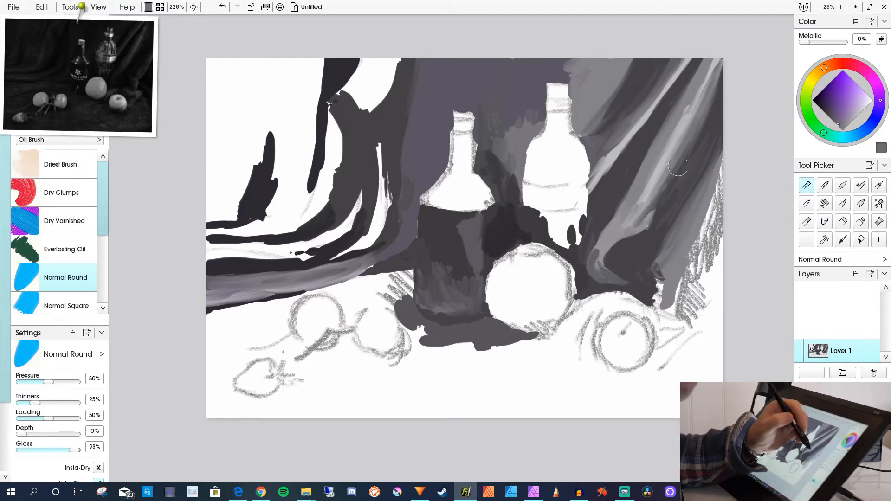
Sample drapery greys, paint the lower folds of the right-hand drapery, and fill the dark strip along the canvas's right edge.
{"action": "left_click_drag", "start_coordinate": [682, 139], "coordinate": [617, 250]}
{"action": "mouse_move", "coordinate": [710, 84]}
{"action": "left_mouse_down"}
{"action": "mouse_move", "coordinate": [682, 171]}
{"action": "mouse_move", "coordinate": [704, 227]}
{"action": "mouse_move", "coordinate": [672, 288]}
{"action": "left_mouse_up"}
{"action": "left_click", "coordinate": [724, 149], "text": "alt"}
{"action": "left_click", "coordinate": [659, 288], "text": "alt"}
{"action": "mouse_move", "coordinate": [717, 195]}
{"action": "left_mouse_down"}
{"action": "mouse_move", "coordinate": [710, 257]}
{"action": "mouse_move", "coordinate": [649, 311]}
{"action": "mouse_move", "coordinate": [626, 285]}
{"action": "mouse_move", "coordinate": [645, 273]}
{"action": "mouse_move", "coordinate": [669, 297]}
{"action": "mouse_move", "coordinate": [644, 302]}
{"action": "mouse_move", "coordinate": [673, 297]}
{"action": "mouse_move", "coordinate": [615, 290]}
{"action": "left_mouse_up"}
{"action": "left_click", "coordinate": [668, 296], "text": "alt"}
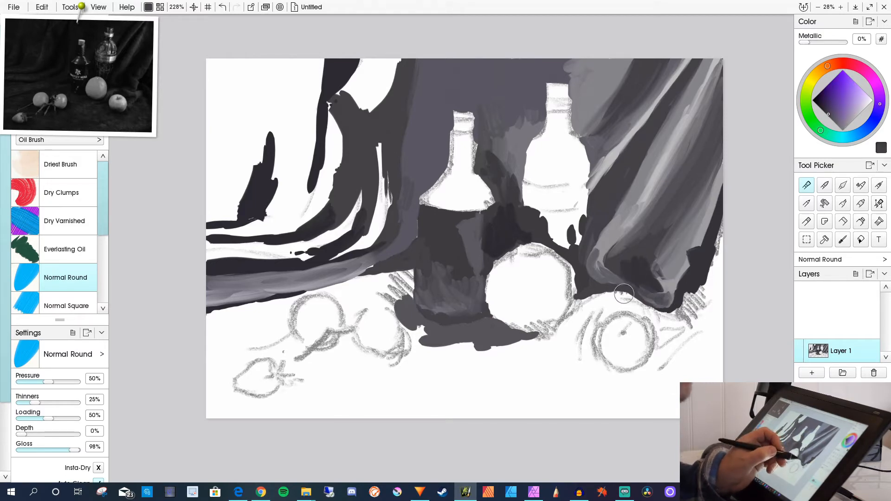
{"action": "left_click", "coordinate": [710, 255], "text": "alt"}
{"action": "mouse_move", "coordinate": [720, 245]}
{"action": "left_mouse_down"}
{"action": "mouse_move", "coordinate": [682, 294]}
{"action": "mouse_move", "coordinate": [732, 320]}
{"action": "left_mouse_up"}
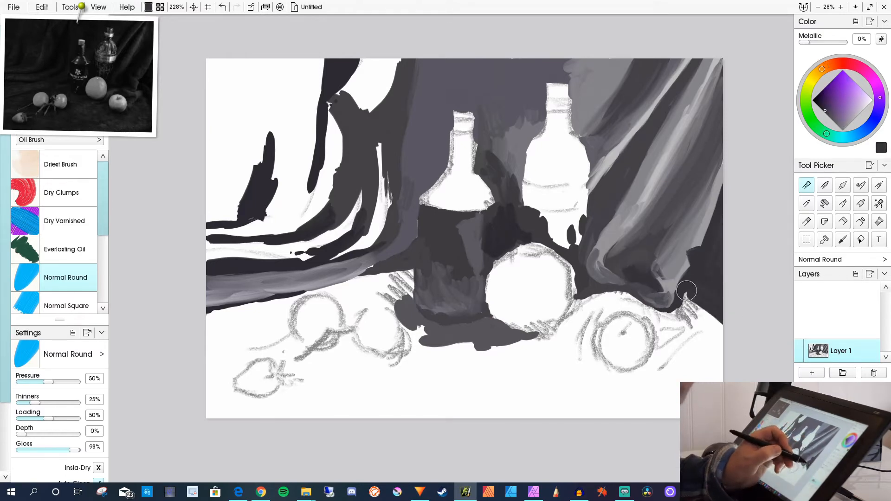
Sample mid greys and soften the diagonal folds of the right-hand drapery from the upper edge down to the curled fold.
{"action": "left_click", "coordinate": [666, 152], "text": "alt"}
{"action": "mouse_move", "coordinate": [715, 62]}
{"action": "left_mouse_down"}
{"action": "mouse_move", "coordinate": [637, 225]}
{"action": "mouse_move", "coordinate": [633, 177]}
{"action": "mouse_move", "coordinate": [594, 251]}
{"action": "mouse_move", "coordinate": [706, 44]}
{"action": "left_mouse_up"}
{"action": "left_click", "coordinate": [617, 204], "text": "alt"}
{"action": "left_click", "coordinate": [668, 123], "text": "alt"}
{"action": "mouse_move", "coordinate": [668, 112]}
{"action": "left_mouse_down"}
{"action": "mouse_move", "coordinate": [603, 223]}
{"action": "mouse_move", "coordinate": [696, 69]}
{"action": "mouse_move", "coordinate": [603, 260]}
{"action": "left_mouse_up"}
{"action": "left_click", "coordinate": [682, 93], "text": "alt"}
{"action": "mouse_move", "coordinate": [617, 200]}
{"action": "left_mouse_down"}
{"action": "mouse_move", "coordinate": [593, 247]}
{"action": "mouse_move", "coordinate": [589, 274]}
{"action": "left_mouse_up"}
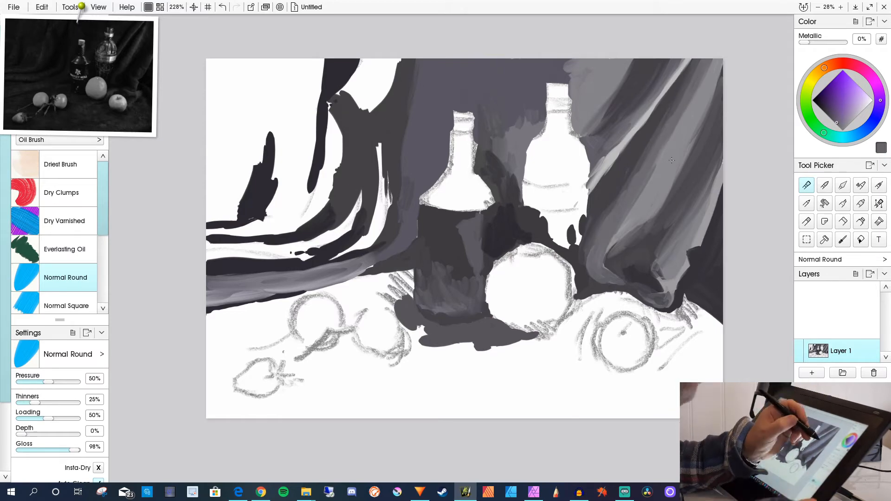
Sample light and dark greys, then add pale streaks to the right-hand drapery's upper folds and shape its pointed lower end.
{"action": "left_click", "coordinate": [715, 82], "text": "alt"}
{"action": "left_click_drag", "start_coordinate": [714, 83], "coordinate": [654, 209]}
{"action": "left_click_drag", "start_coordinate": [728, 63], "coordinate": [648, 204]}
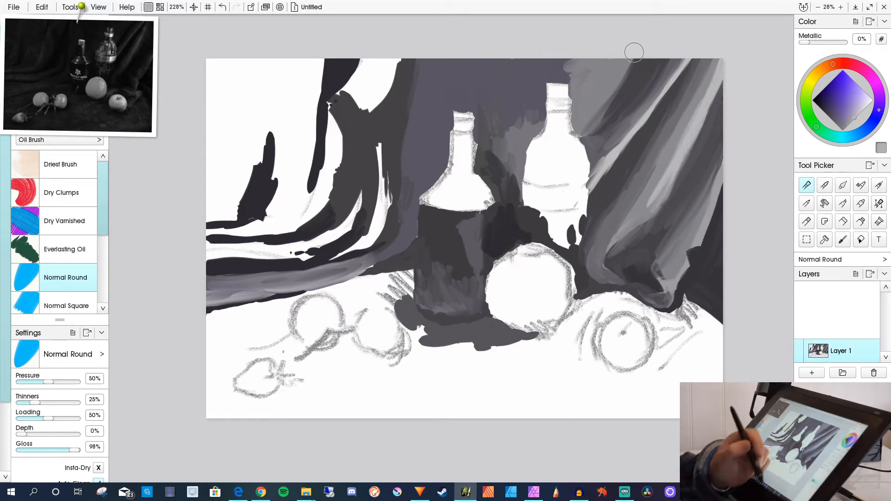
{"action": "left_click", "coordinate": [617, 73], "text": "alt"}
{"action": "mouse_move", "coordinate": [617, 73]}
{"action": "left_mouse_down"}
{"action": "mouse_move", "coordinate": [583, 98]}
{"action": "mouse_move", "coordinate": [597, 94]}
{"action": "mouse_move", "coordinate": [594, 116]}
{"action": "mouse_move", "coordinate": [578, 126]}
{"action": "mouse_move", "coordinate": [629, 81]}
{"action": "mouse_move", "coordinate": [594, 134]}
{"action": "mouse_move", "coordinate": [616, 127]}
{"action": "mouse_move", "coordinate": [604, 83]}
{"action": "left_mouse_up"}
{"action": "left_click", "coordinate": [720, 149], "text": "alt"}
{"action": "left_click_drag", "start_coordinate": [720, 149], "coordinate": [710, 241]}
{"action": "mouse_move", "coordinate": [724, 204]}
{"action": "left_mouse_down"}
{"action": "mouse_move", "coordinate": [692, 246]}
{"action": "mouse_move", "coordinate": [698, 208]}
{"action": "mouse_move", "coordinate": [671, 295]}
{"action": "mouse_move", "coordinate": [617, 274]}
{"action": "mouse_move", "coordinate": [650, 279]}
{"action": "left_mouse_up"}
{"action": "left_click", "coordinate": [682, 259], "text": "alt"}
Sample the dark between the bottles, darken that gap, and block in the shorter bottle's neck and shoulders in greys.
{"action": "left_click", "coordinate": [519, 218], "text": "alt"}
{"action": "mouse_move", "coordinate": [512, 140]}
{"action": "left_mouse_down"}
{"action": "mouse_move", "coordinate": [519, 218]}
{"action": "mouse_move", "coordinate": [480, 188]}
{"action": "mouse_move", "coordinate": [478, 211]}
{"action": "mouse_move", "coordinate": [470, 186]}
{"action": "mouse_move", "coordinate": [443, 195]}
{"action": "mouse_move", "coordinate": [434, 185]}
{"action": "mouse_move", "coordinate": [418, 205]}
{"action": "mouse_move", "coordinate": [471, 210]}
{"action": "left_mouse_up"}
{"action": "left_click_drag", "start_coordinate": [452, 130], "coordinate": [450, 172]}
{"action": "mouse_move", "coordinate": [460, 133]}
{"action": "left_mouse_down"}
{"action": "mouse_move", "coordinate": [454, 155]}
{"action": "mouse_move", "coordinate": [479, 181]}
{"action": "left_mouse_up"}
{"action": "left_click", "coordinate": [467, 137], "text": "alt"}
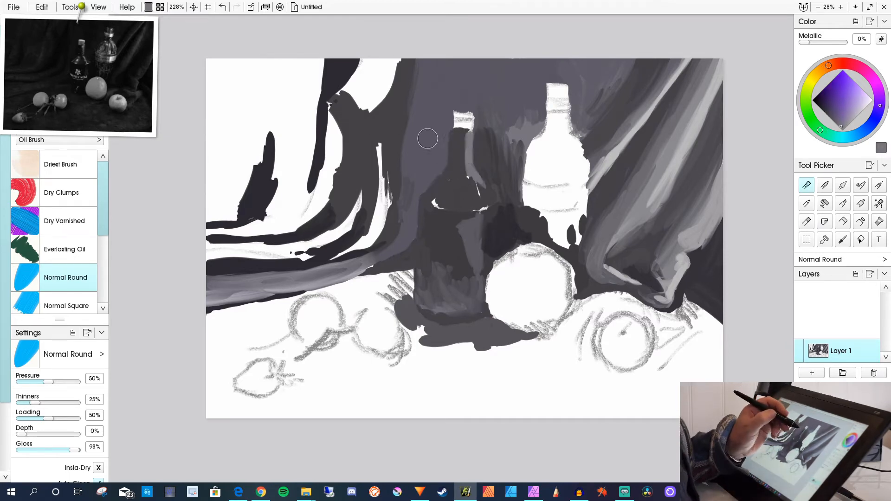
Deepen the shorter bottle's neck and shoulders with darker grey and blend the drapery tone along its outer left edge.
{"action": "left_click", "coordinate": [391, 167], "text": "alt"}
{"action": "mouse_move", "coordinate": [458, 134]}
{"action": "left_mouse_down"}
{"action": "mouse_move", "coordinate": [457, 204]}
{"action": "mouse_move", "coordinate": [515, 197]}
{"action": "mouse_move", "coordinate": [507, 231]}
{"action": "left_mouse_up"}
{"action": "mouse_move", "coordinate": [429, 194]}
{"action": "left_mouse_down"}
{"action": "mouse_move", "coordinate": [422, 270]}
{"action": "mouse_move", "coordinate": [433, 271]}
{"action": "mouse_move", "coordinate": [422, 278]}
{"action": "mouse_move", "coordinate": [425, 204]}
{"action": "left_mouse_up"}
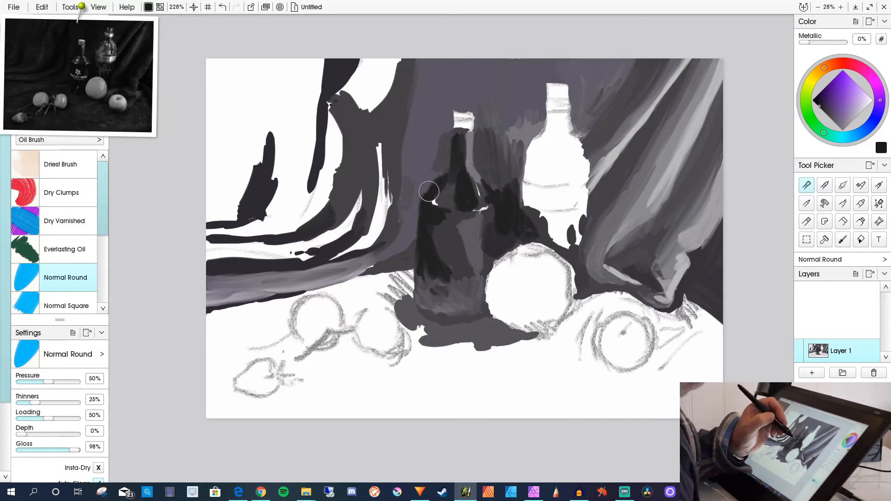
{"action": "left_click", "coordinate": [408, 200], "text": "alt"}
{"action": "left_click_drag", "start_coordinate": [418, 148], "coordinate": [415, 234]}
{"action": "left_click", "coordinate": [409, 220], "text": "alt"}
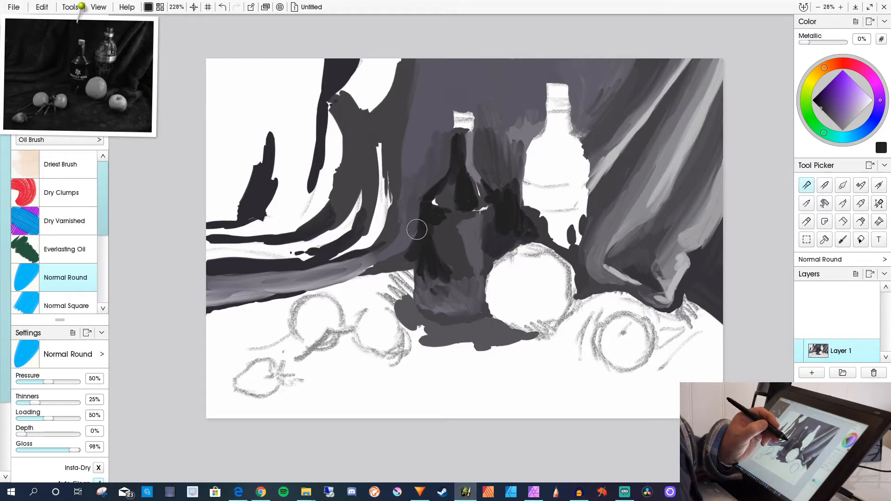
Paint dark strokes down the sides and base of the shorter bottle's body and in the shadow above the large orange.
{"action": "mouse_move", "coordinate": [415, 316]}
{"action": "left_mouse_down"}
{"action": "mouse_move", "coordinate": [442, 319]}
{"action": "mouse_move", "coordinate": [495, 317]}
{"action": "mouse_move", "coordinate": [465, 309]}
{"action": "left_mouse_up"}
{"action": "left_click_drag", "start_coordinate": [418, 200], "coordinate": [417, 213]}
{"action": "mouse_move", "coordinate": [482, 216]}
{"action": "left_mouse_down"}
{"action": "mouse_move", "coordinate": [456, 272]}
{"action": "mouse_move", "coordinate": [452, 226]}
{"action": "mouse_move", "coordinate": [414, 199]}
{"action": "mouse_move", "coordinate": [399, 261]}
{"action": "mouse_move", "coordinate": [416, 307]}
{"action": "left_mouse_up"}
{"action": "left_click", "coordinate": [399, 261], "text": "alt"}
{"action": "left_click_drag", "start_coordinate": [416, 205], "coordinate": [417, 235]}
{"action": "left_click", "coordinate": [498, 229], "text": "alt"}
{"action": "left_click_drag", "start_coordinate": [499, 223], "coordinate": [506, 243]}
Sample greys and block in the tablecloth left of the shorter bottle, painting around the three small fruits and darkening between them.
{"action": "left_click", "coordinate": [413, 269], "text": "alt"}
{"action": "mouse_move", "coordinate": [416, 284]}
{"action": "left_mouse_down"}
{"action": "mouse_move", "coordinate": [408, 271]}
{"action": "mouse_move", "coordinate": [308, 293]}
{"action": "mouse_move", "coordinate": [352, 325]}
{"action": "mouse_move", "coordinate": [409, 287]}
{"action": "mouse_move", "coordinate": [236, 314]}
{"action": "mouse_move", "coordinate": [218, 353]}
{"action": "mouse_move", "coordinate": [288, 343]}
{"action": "mouse_move", "coordinate": [279, 357]}
{"action": "mouse_move", "coordinate": [251, 359]}
{"action": "mouse_move", "coordinate": [213, 407]}
{"action": "left_mouse_up"}
{"action": "left_click_drag", "start_coordinate": [341, 341], "coordinate": [346, 352]}
{"action": "left_click", "coordinate": [478, 312], "text": "alt"}
{"action": "left_click_drag", "start_coordinate": [351, 316], "coordinate": [352, 353]}
{"action": "mouse_move", "coordinate": [352, 354]}
{"action": "left_mouse_down"}
{"action": "mouse_move", "coordinate": [274, 341]}
{"action": "mouse_move", "coordinate": [269, 327]}
{"action": "left_mouse_up"}
Paint grey tablecloth folds and shadows from the small fruits past the large orange to above the small orange.
{"action": "mouse_move", "coordinate": [347, 356]}
{"action": "left_mouse_down"}
{"action": "mouse_move", "coordinate": [371, 364]}
{"action": "mouse_move", "coordinate": [404, 328]}
{"action": "mouse_move", "coordinate": [425, 340]}
{"action": "mouse_move", "coordinate": [406, 320]}
{"action": "mouse_move", "coordinate": [483, 346]}
{"action": "mouse_move", "coordinate": [532, 337]}
{"action": "left_mouse_up"}
{"action": "left_click", "coordinate": [488, 316], "text": "alt"}
{"action": "left_click_drag", "start_coordinate": [375, 367], "coordinate": [411, 357]}
{"action": "left_click_drag", "start_coordinate": [577, 308], "coordinate": [532, 338]}
{"action": "mouse_move", "coordinate": [616, 303]}
{"action": "left_mouse_down"}
{"action": "mouse_move", "coordinate": [543, 352]}
{"action": "mouse_move", "coordinate": [660, 338]}
{"action": "left_mouse_up"}
{"action": "left_click", "coordinate": [473, 332], "text": "alt"}
{"action": "mouse_move", "coordinate": [581, 315]}
{"action": "left_mouse_down"}
{"action": "mouse_move", "coordinate": [489, 354]}
{"action": "mouse_move", "coordinate": [413, 355]}
{"action": "left_mouse_up"}
Fill the foreground tablecloth with broad grey strokes between the small fruits, the canvas's lower edge and the small orange.
{"action": "mouse_move", "coordinate": [395, 371]}
{"action": "left_mouse_down"}
{"action": "mouse_move", "coordinate": [301, 365]}
{"action": "mouse_move", "coordinate": [232, 402]}
{"action": "mouse_move", "coordinate": [399, 412]}
{"action": "left_mouse_up"}
{"action": "left_click_drag", "start_coordinate": [325, 371], "coordinate": [464, 408]}
{"action": "left_click_drag", "start_coordinate": [483, 405], "coordinate": [493, 408]}
{"action": "left_click_drag", "start_coordinate": [322, 387], "coordinate": [319, 392]}
{"action": "mouse_move", "coordinate": [417, 376]}
{"action": "left_mouse_down"}
{"action": "mouse_move", "coordinate": [557, 364]}
{"action": "mouse_move", "coordinate": [439, 412]}
{"action": "left_mouse_up"}
{"action": "left_click_drag", "start_coordinate": [510, 352], "coordinate": [498, 359]}
{"action": "left_click_drag", "start_coordinate": [567, 341], "coordinate": [586, 377]}
Sample tablecloth greys and paint the shadow around and below the small orange down to the canvas's lower edge.
{"action": "mouse_move", "coordinate": [586, 376]}
{"action": "left_mouse_down"}
{"action": "mouse_move", "coordinate": [499, 360]}
{"action": "mouse_move", "coordinate": [589, 408]}
{"action": "left_mouse_up"}
{"action": "left_click_drag", "start_coordinate": [644, 372], "coordinate": [598, 399]}
{"action": "mouse_move", "coordinate": [649, 333]}
{"action": "left_mouse_down"}
{"action": "mouse_move", "coordinate": [651, 355]}
{"action": "mouse_move", "coordinate": [631, 389]}
{"action": "mouse_move", "coordinate": [599, 391]}
{"action": "left_mouse_up"}
{"action": "left_click", "coordinate": [598, 315], "text": "alt"}
{"action": "mouse_move", "coordinate": [599, 390]}
{"action": "left_mouse_down"}
{"action": "mouse_move", "coordinate": [570, 355]}
{"action": "mouse_move", "coordinate": [546, 353]}
{"action": "mouse_move", "coordinate": [575, 376]}
{"action": "left_mouse_up"}
{"action": "mouse_move", "coordinate": [596, 392]}
{"action": "left_mouse_down"}
{"action": "mouse_move", "coordinate": [492, 380]}
{"action": "mouse_move", "coordinate": [642, 415]}
{"action": "left_mouse_up"}
{"action": "left_click", "coordinate": [557, 405], "text": "alt"}
{"action": "left_click_drag", "start_coordinate": [578, 417], "coordinate": [613, 403]}
Sample drapery greys and paint the tablecloth fold above and to the right of the small orange.
{"action": "left_click_drag", "start_coordinate": [664, 336], "coordinate": [678, 350]}
{"action": "left_click_drag", "start_coordinate": [628, 315], "coordinate": [680, 320]}
{"action": "mouse_move", "coordinate": [574, 310]}
{"action": "left_mouse_down"}
{"action": "mouse_move", "coordinate": [556, 324]}
{"action": "mouse_move", "coordinate": [592, 306]}
{"action": "mouse_move", "coordinate": [562, 319]}
{"action": "left_mouse_up"}
{"action": "left_click", "coordinate": [587, 232], "text": "alt"}
{"action": "mouse_move", "coordinate": [568, 317]}
{"action": "left_mouse_down"}
{"action": "mouse_move", "coordinate": [594, 305]}
{"action": "mouse_move", "coordinate": [642, 305]}
{"action": "mouse_move", "coordinate": [676, 323]}
{"action": "mouse_move", "coordinate": [645, 315]}
{"action": "left_mouse_up"}
{"action": "left_click", "coordinate": [675, 318], "text": "alt"}
{"action": "mouse_move", "coordinate": [650, 316]}
{"action": "left_mouse_down"}
{"action": "mouse_move", "coordinate": [691, 315]}
{"action": "mouse_move", "coordinate": [659, 323]}
{"action": "left_mouse_up"}
{"action": "mouse_move", "coordinate": [673, 331]}
{"action": "left_mouse_down"}
{"action": "mouse_move", "coordinate": [656, 357]}
{"action": "mouse_move", "coordinate": [668, 345]}
{"action": "left_mouse_up"}
Sample greys and fill the remaining bare cloth between the small orange and the canvas's lower right corner.
{"action": "left_click", "coordinate": [652, 345], "text": "alt"}
{"action": "mouse_move", "coordinate": [703, 322]}
{"action": "left_mouse_down"}
{"action": "mouse_move", "coordinate": [698, 328]}
{"action": "mouse_move", "coordinate": [691, 319]}
{"action": "left_mouse_up"}
{"action": "left_click_drag", "start_coordinate": [671, 303], "coordinate": [705, 350]}
{"action": "left_click_drag", "start_coordinate": [703, 329], "coordinate": [687, 353]}
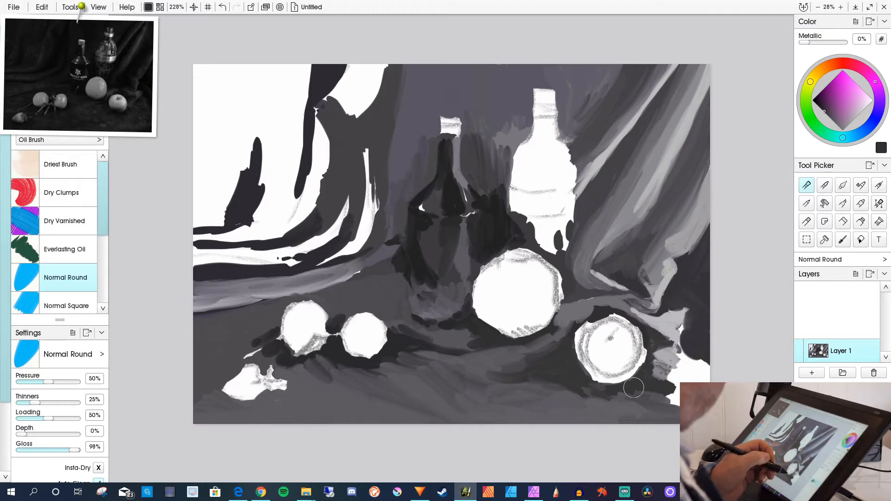
{"action": "left_click", "coordinate": [661, 404], "text": "alt"}
{"action": "left_click_drag", "start_coordinate": [670, 399], "coordinate": [700, 372]}
{"action": "left_click_drag", "start_coordinate": [701, 371], "coordinate": [679, 355]}
Sample grey from the left-hand drapery and blend its inner folds beside the shorter bottle.
{"action": "left_click", "coordinate": [357, 176], "text": "alt"}
{"action": "left_click_drag", "start_coordinate": [366, 144], "coordinate": [364, 246]}
{"action": "left_click_drag", "start_coordinate": [358, 200], "coordinate": [371, 253]}
{"action": "left_click_drag", "start_coordinate": [401, 85], "coordinate": [387, 195]}
{"action": "left_click_drag", "start_coordinate": [395, 65], "coordinate": [381, 228]}
Sample the left-hand drapery tones and paint purplish greys over the bare upper and middle areas of its folds.
{"action": "left_click", "coordinate": [357, 92], "text": "alt"}
{"action": "mouse_move", "coordinate": [344, 163]}
{"action": "left_mouse_down"}
{"action": "mouse_move", "coordinate": [332, 88]}
{"action": "mouse_move", "coordinate": [308, 190]}
{"action": "left_mouse_up"}
{"action": "left_click", "coordinate": [317, 125], "text": "alt"}
{"action": "mouse_move", "coordinate": [315, 148]}
{"action": "left_mouse_down"}
{"action": "mouse_move", "coordinate": [338, 57]}
{"action": "mouse_move", "coordinate": [313, 139]}
{"action": "left_mouse_up"}
{"action": "left_click_drag", "start_coordinate": [315, 105], "coordinate": [302, 214]}
{"action": "left_click_drag", "start_coordinate": [325, 160], "coordinate": [260, 241]}
{"action": "mouse_move", "coordinate": [299, 51]}
{"action": "left_mouse_down"}
{"action": "mouse_move", "coordinate": [278, 160]}
{"action": "mouse_move", "coordinate": [291, 185]}
{"action": "mouse_move", "coordinate": [251, 239]}
{"action": "left_mouse_up"}
Fill the remaining white at the far left of the drapery and paint grey into its lower curved folds.
{"action": "mouse_move", "coordinate": [232, 234]}
{"action": "left_mouse_down"}
{"action": "mouse_move", "coordinate": [209, 75]}
{"action": "mouse_move", "coordinate": [204, 130]}
{"action": "left_mouse_up"}
{"action": "left_click_drag", "start_coordinate": [218, 93], "coordinate": [214, 205]}
{"action": "mouse_move", "coordinate": [265, 112]}
{"action": "left_mouse_down"}
{"action": "mouse_move", "coordinate": [227, 200]}
{"action": "mouse_move", "coordinate": [204, 228]}
{"action": "left_mouse_up"}
{"action": "left_click_drag", "start_coordinate": [249, 163], "coordinate": [253, 106]}
{"action": "mouse_move", "coordinate": [346, 199]}
{"action": "left_mouse_down"}
{"action": "mouse_move", "coordinate": [297, 260]}
{"action": "mouse_move", "coordinate": [183, 252]}
{"action": "mouse_move", "coordinate": [330, 249]}
{"action": "mouse_move", "coordinate": [304, 263]}
{"action": "mouse_move", "coordinate": [188, 252]}
{"action": "left_mouse_up"}
{"action": "left_click_drag", "start_coordinate": [351, 164], "coordinate": [309, 251]}
{"action": "mouse_move", "coordinate": [361, 149]}
{"action": "left_mouse_down"}
{"action": "mouse_move", "coordinate": [354, 182]}
{"action": "mouse_move", "coordinate": [392, 212]}
{"action": "mouse_move", "coordinate": [359, 253]}
{"action": "left_mouse_up"}
Block in the shorter bottle's cork with light greys and near-white, and darken the rim beneath it.
{"action": "left_click", "coordinate": [591, 166], "text": "alt"}
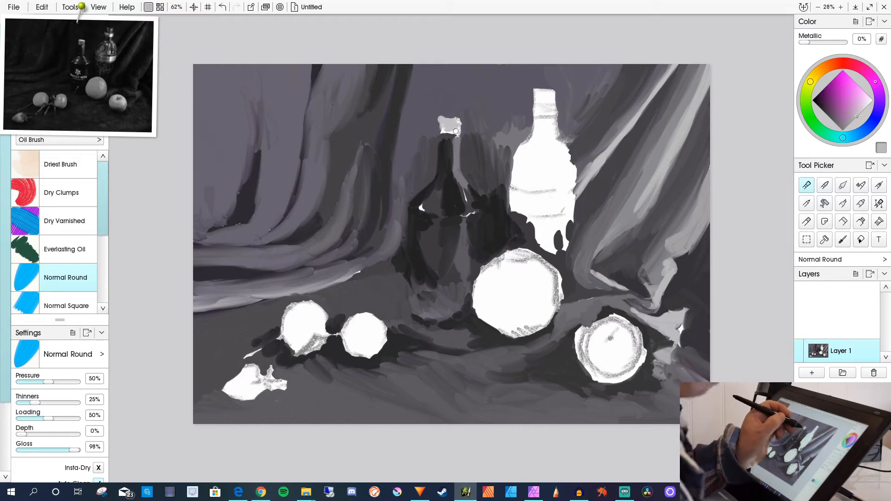
{"action": "left_click", "coordinate": [835, 63]}
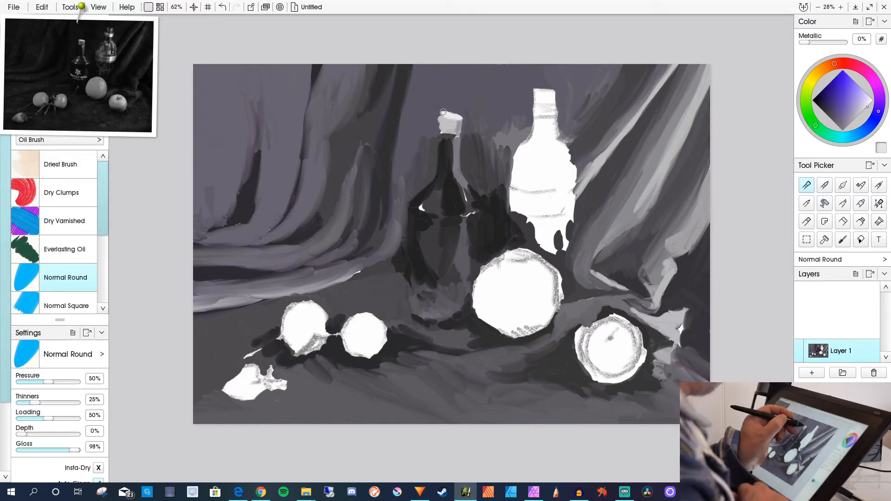
{"action": "left_click", "coordinate": [454, 138], "text": "alt"}
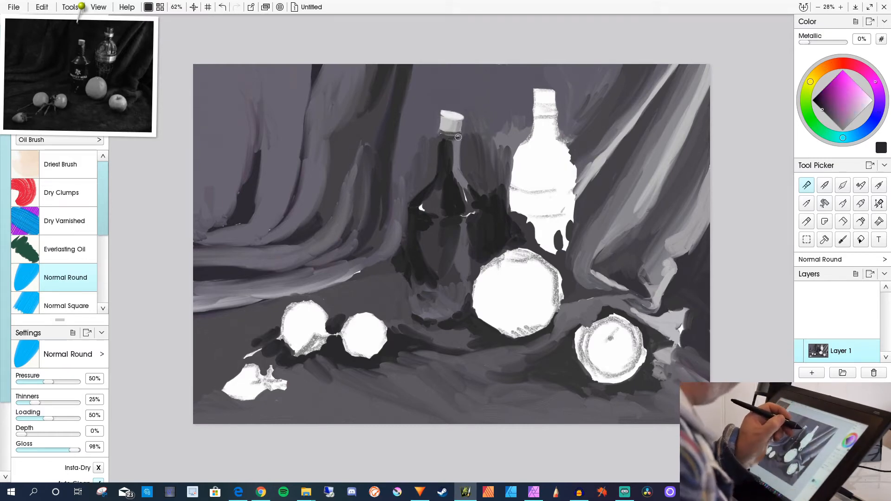
{"action": "left_click", "coordinate": [449, 135], "text": "alt"}
{"action": "left_click", "coordinate": [452, 121], "text": "alt"}
{"action": "left_click", "coordinate": [462, 125], "text": "alt"}
{"action": "left_click", "coordinate": [462, 122], "text": "alt"}
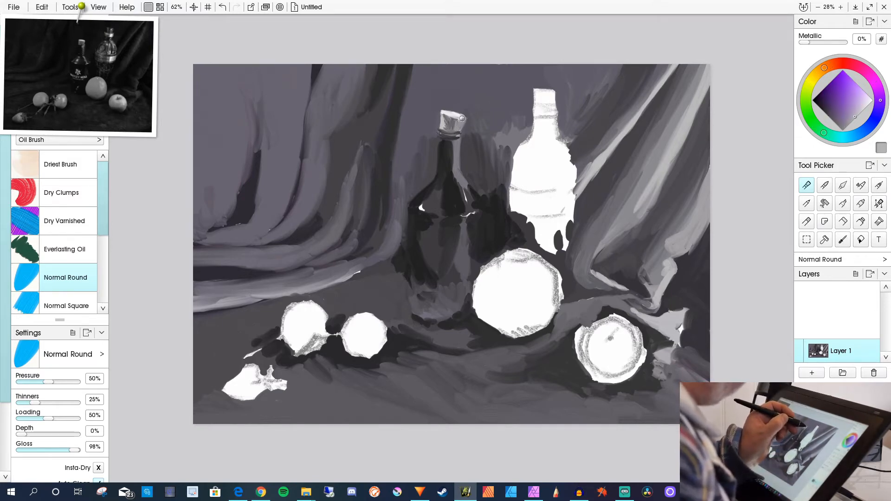
Sample dark, mid and pale greys and paint the bands of the taller bottle's cap.
{"action": "left_click", "coordinate": [529, 81], "text": "alt"}
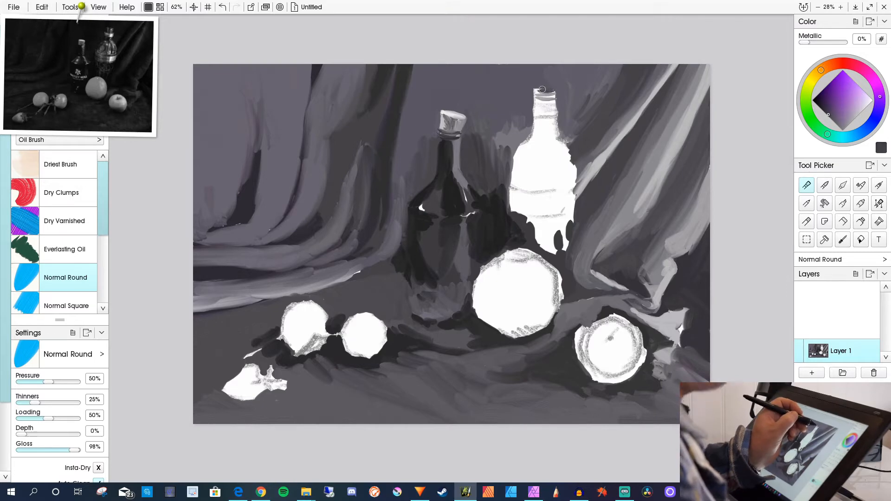
{"action": "left_click", "coordinate": [547, 103], "text": "alt"}
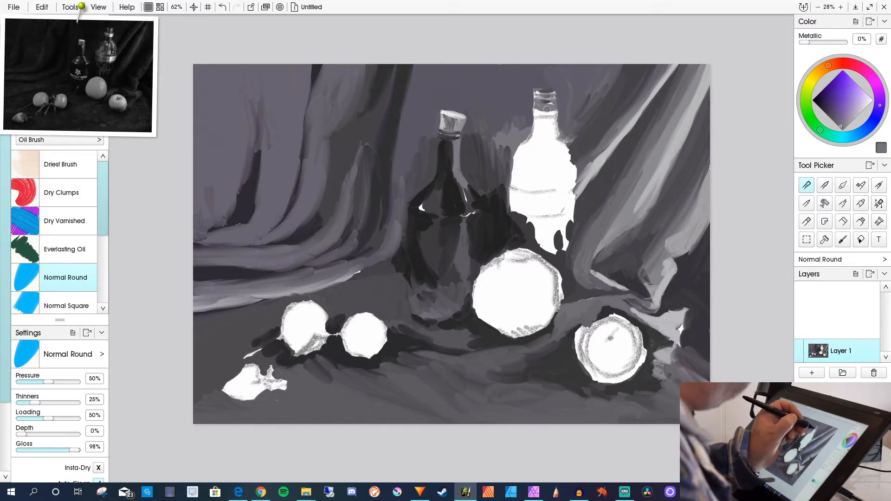
{"action": "left_click", "coordinate": [539, 109], "text": "alt"}
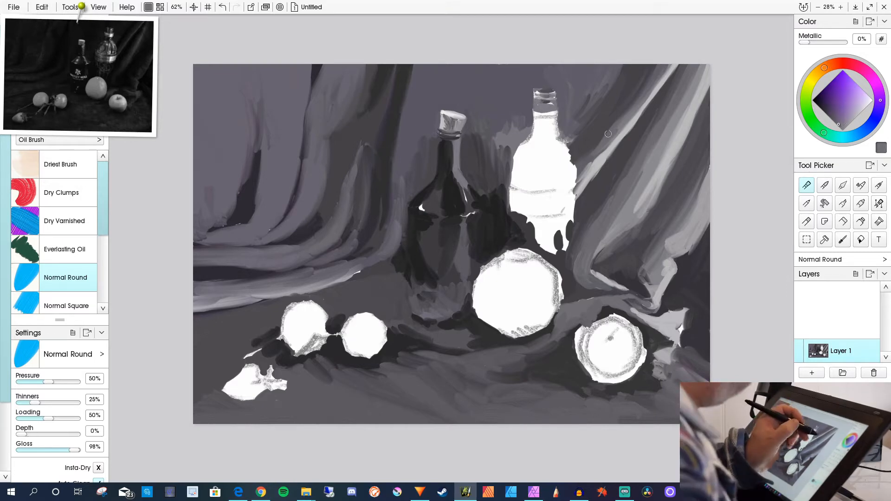
{"action": "left_click", "coordinate": [549, 115], "text": "alt"}
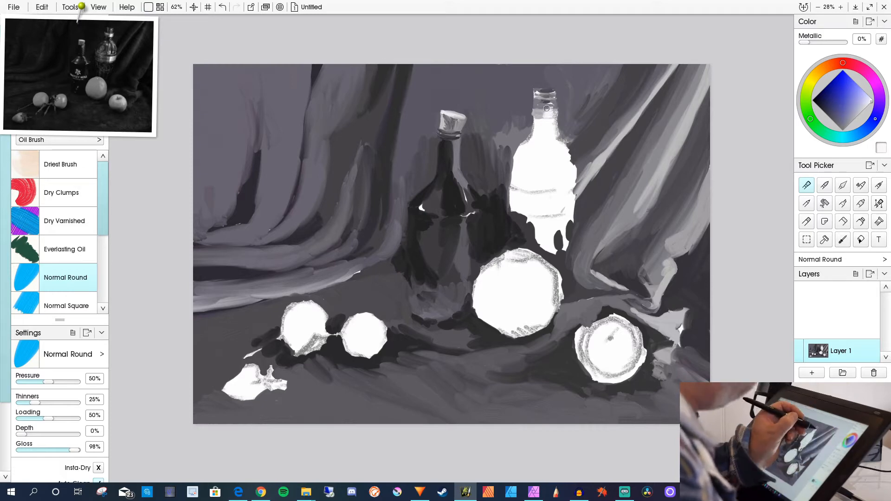
Sample greys around the taller bottle's collar and block in its neck with a dark centre and lighter right side.
{"action": "scroll", "coordinate": [552, 108], "scroll_direction": "up", "scroll_amount": 3}
{"action": "left_click", "coordinate": [560, 165], "text": "alt"}
{"action": "mouse_move", "coordinate": [561, 161]}
{"action": "left_mouse_down"}
{"action": "mouse_move", "coordinate": [568, 195]}
{"action": "mouse_move", "coordinate": [552, 184]}
{"action": "left_mouse_up"}
{"action": "left_click_drag", "start_coordinate": [543, 162], "coordinate": [544, 189]}
{"action": "left_click", "coordinate": [549, 162], "text": "alt"}
{"action": "mouse_move", "coordinate": [545, 163]}
{"action": "left_mouse_down"}
{"action": "mouse_move", "coordinate": [549, 196]}
{"action": "mouse_move", "coordinate": [521, 161]}
{"action": "mouse_move", "coordinate": [518, 187]}
{"action": "left_mouse_up"}
{"action": "left_click_drag", "start_coordinate": [529, 163], "coordinate": [534, 205]}
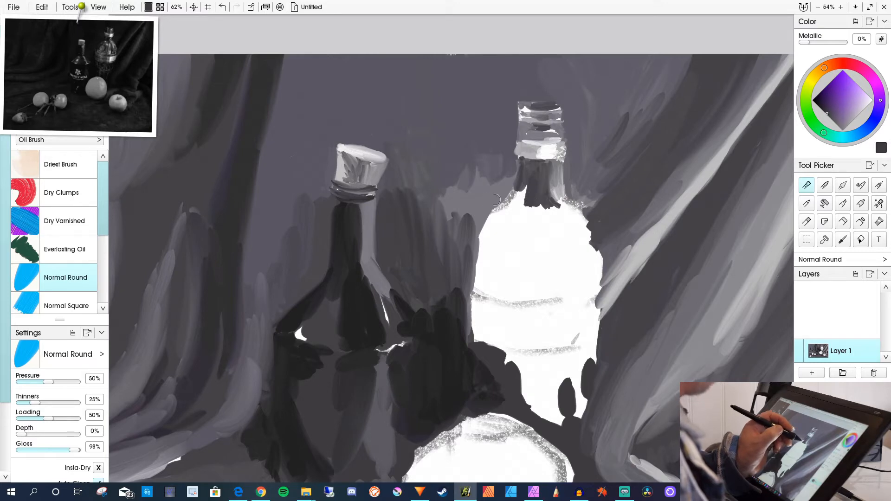
Outline the taller bottle's left shoulder in dark grey and paint a grey-filled dark oval reflection inside it.
{"action": "left_click_drag", "start_coordinate": [520, 175], "coordinate": [507, 203]}
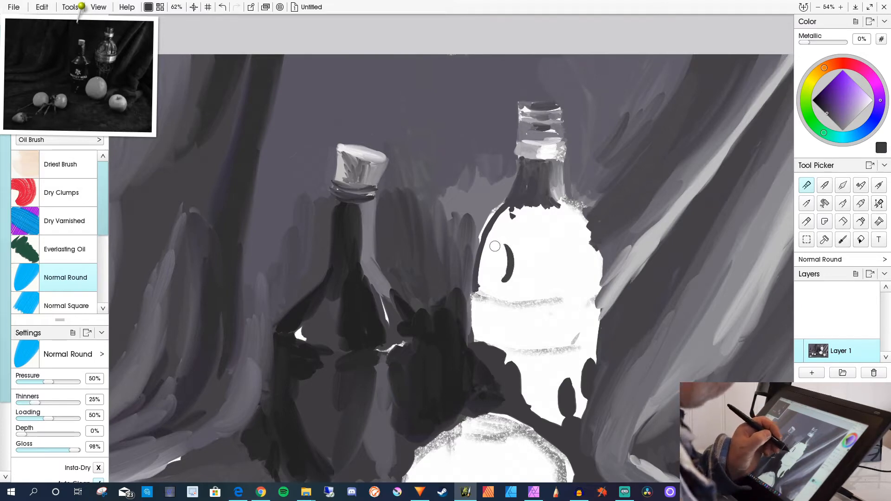
{"action": "left_click_drag", "start_coordinate": [494, 245], "coordinate": [487, 271]}
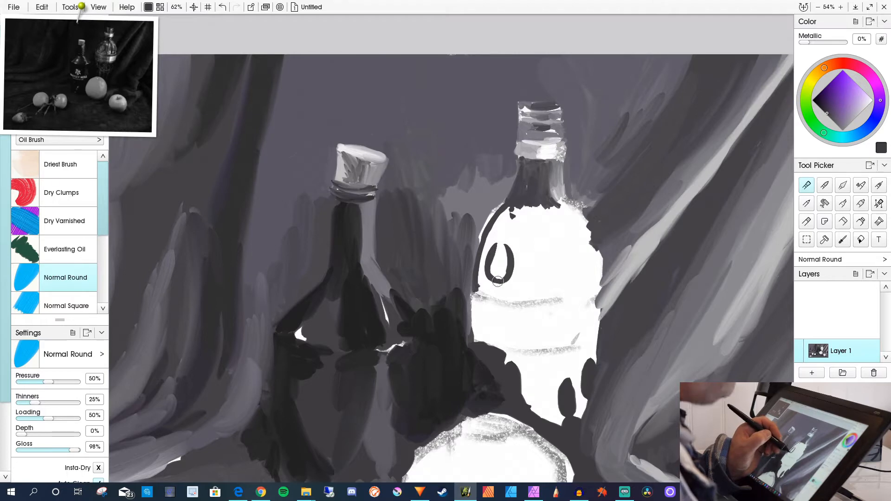
{"action": "left_click", "coordinate": [475, 213], "text": "alt"}
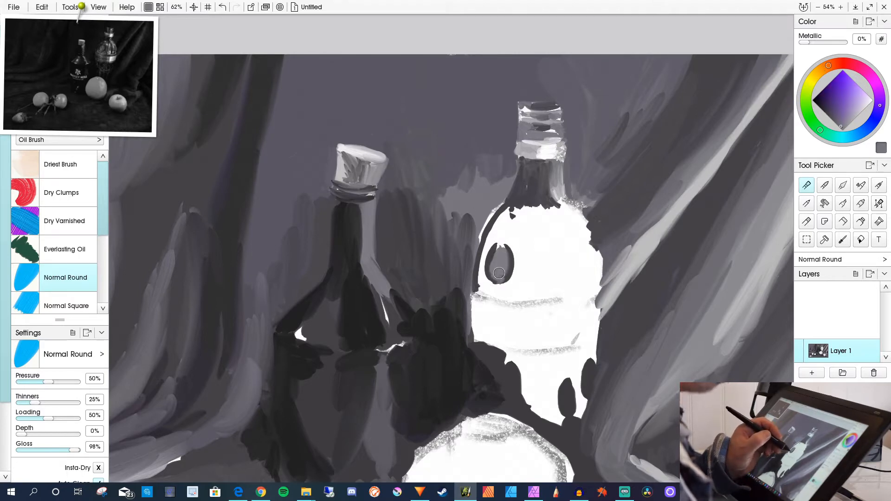
{"action": "left_click_drag", "start_coordinate": [496, 235], "coordinate": [481, 277]}
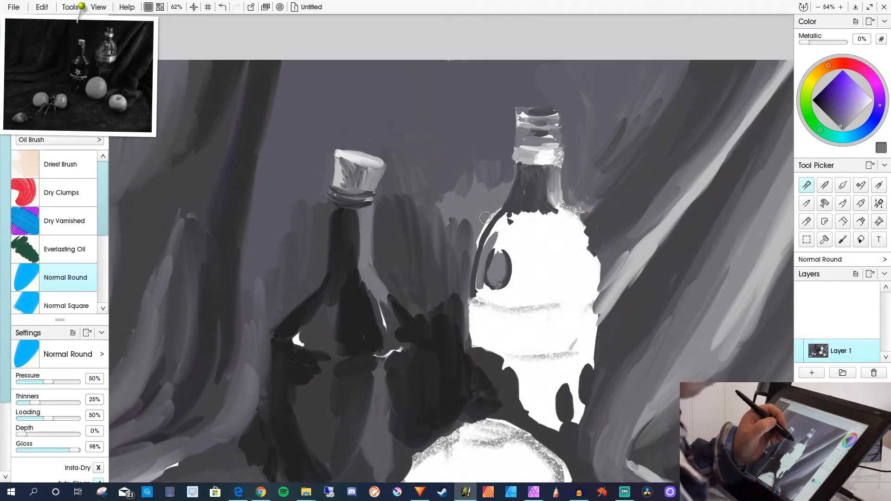
{"action": "left_click", "coordinate": [498, 211], "text": "alt"}
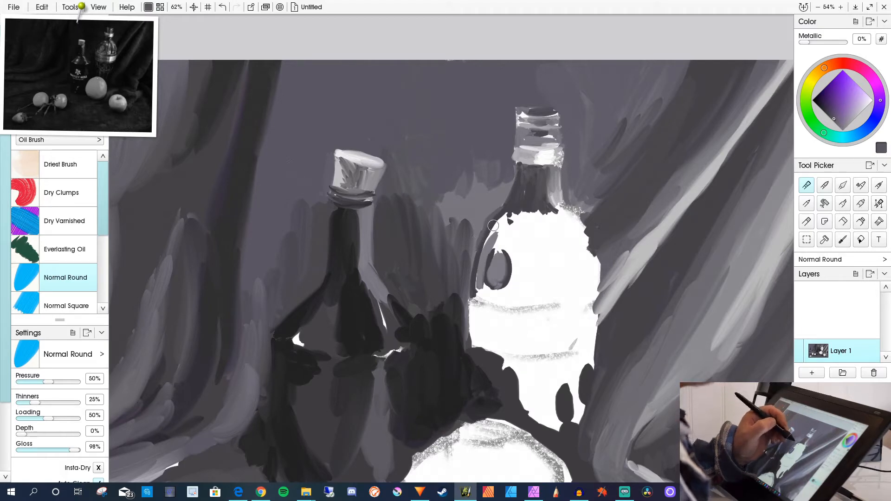
{"action": "left_click", "coordinate": [505, 215], "text": "alt"}
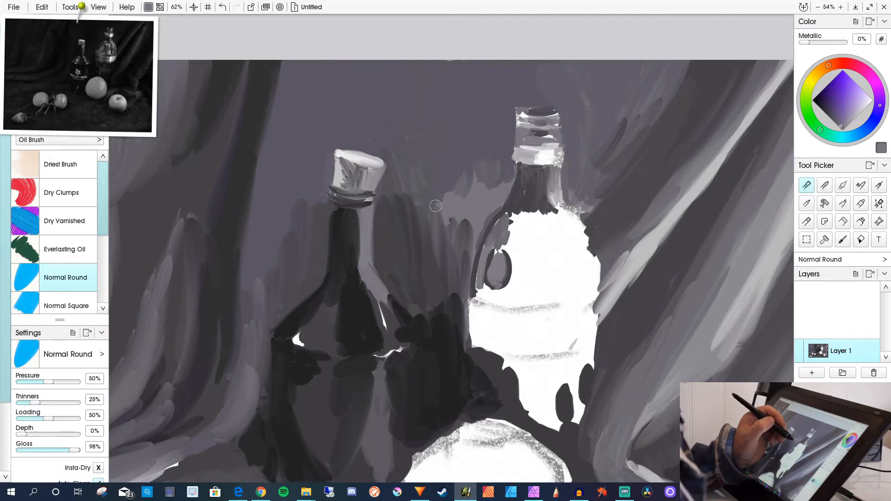
Choose a lighter grey and paint the taller bottle's left shoulder around and above the oval reflection.
{"action": "left_click_drag", "start_coordinate": [850, 122], "coordinate": [855, 118]}
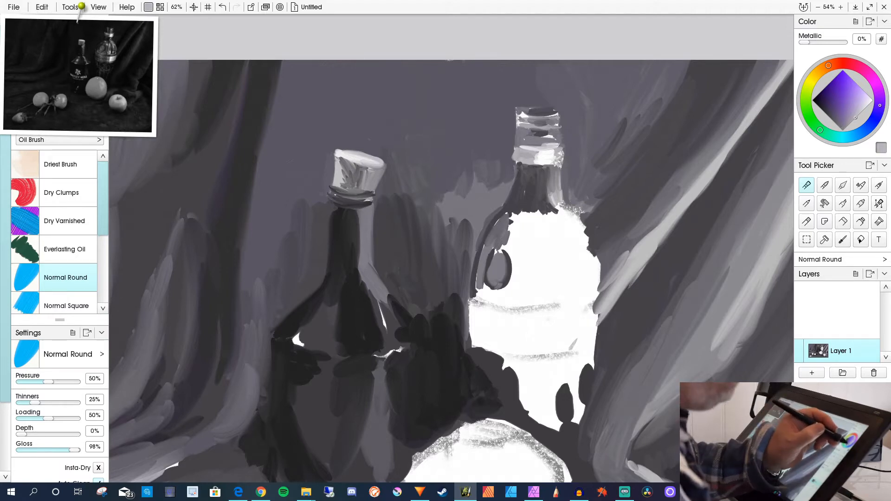
{"action": "left_click_drag", "start_coordinate": [505, 216], "coordinate": [487, 242]}
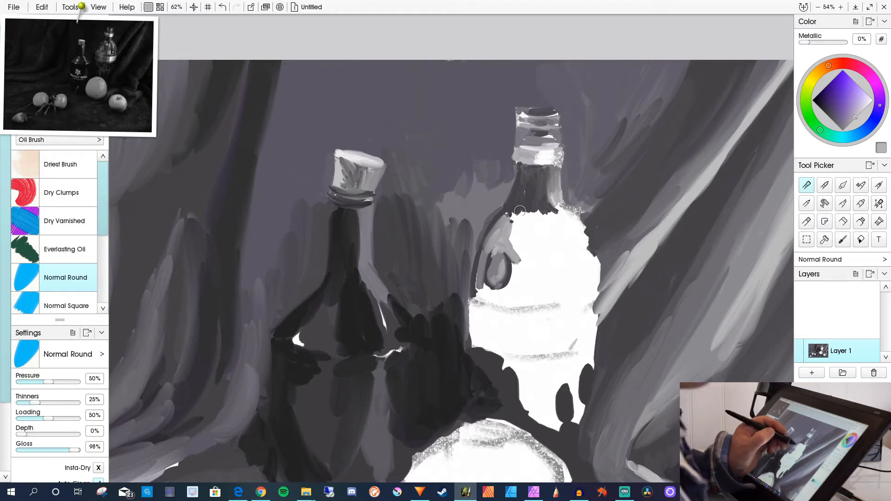
{"action": "left_click_drag", "start_coordinate": [510, 222], "coordinate": [509, 272]}
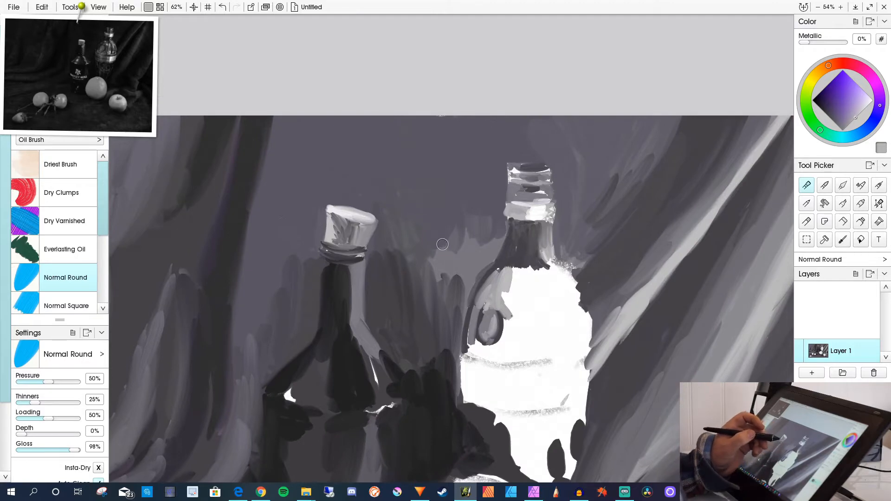
{"action": "scroll", "coordinate": [444, 277], "scroll_direction": "up", "scroll_amount": 2}
{"action": "left_click_drag", "start_coordinate": [458, 308], "coordinate": [459, 146]}
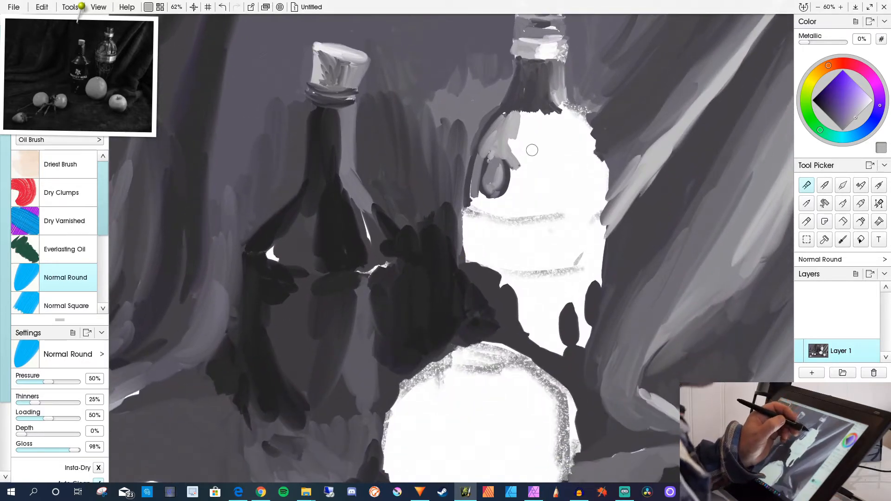
{"action": "mouse_move", "coordinate": [526, 116]}
{"action": "left_mouse_down"}
{"action": "mouse_move", "coordinate": [522, 158]}
{"action": "mouse_move", "coordinate": [512, 137]}
{"action": "left_mouse_up"}
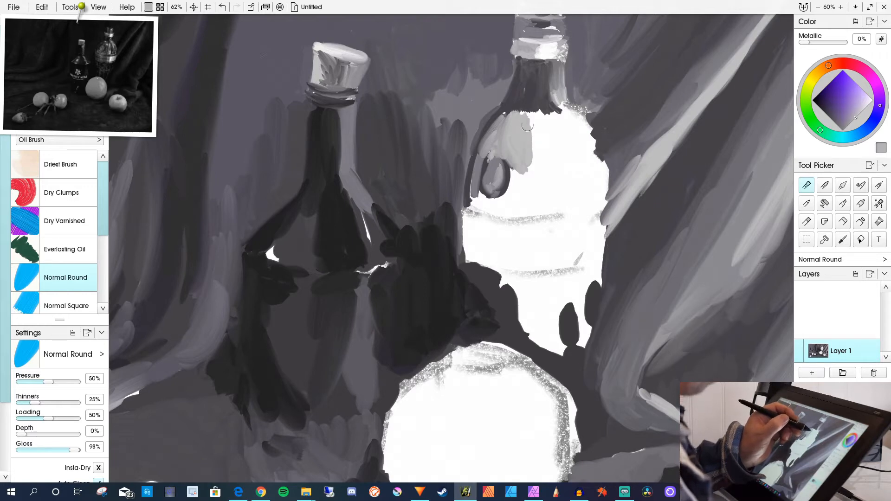
Paint a light grey contour down the taller bottle's right shoulder and trim its outer edge with sampled dark drapery grey.
{"action": "mouse_move", "coordinate": [563, 111]}
{"action": "left_mouse_down"}
{"action": "mouse_move", "coordinate": [585, 131]}
{"action": "mouse_move", "coordinate": [603, 183]}
{"action": "left_mouse_up"}
{"action": "left_click_drag", "start_coordinate": [598, 141], "coordinate": [601, 190]}
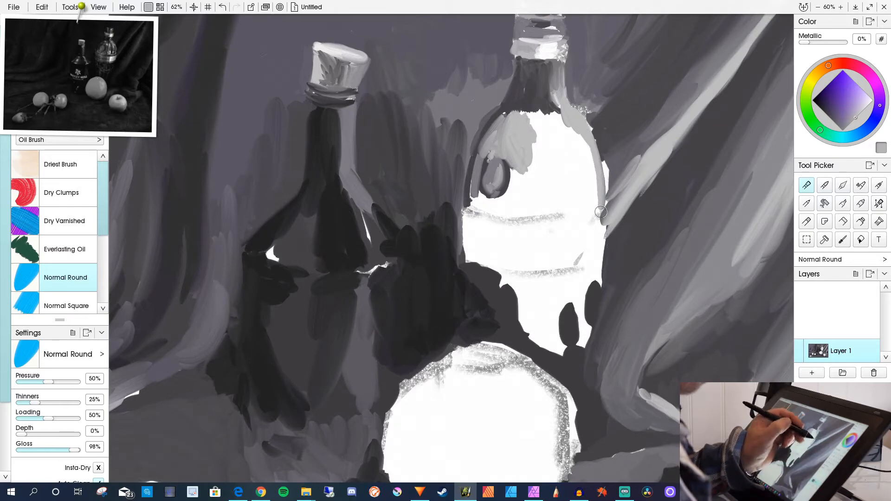
{"action": "left_click_drag", "start_coordinate": [595, 127], "coordinate": [604, 179]}
{"action": "left_click", "coordinate": [604, 126], "text": "alt"}
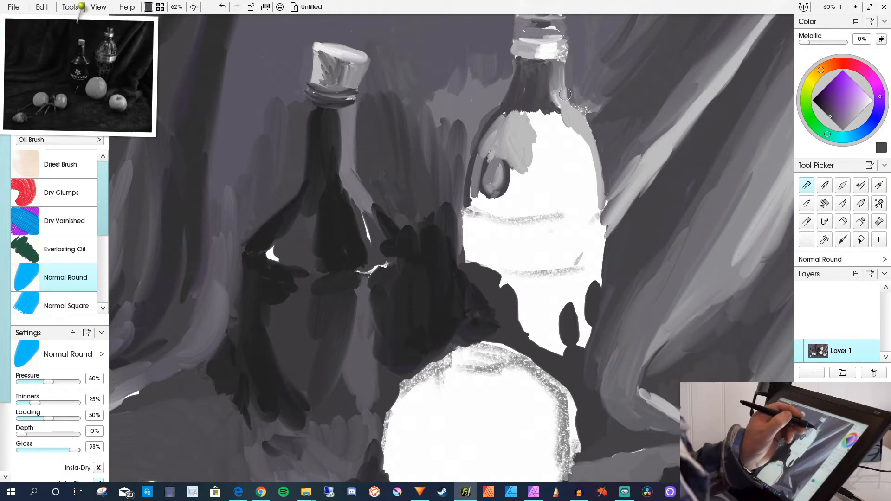
{"action": "left_click_drag", "start_coordinate": [570, 95], "coordinate": [583, 116]}
{"action": "left_click_drag", "start_coordinate": [603, 166], "coordinate": [609, 200]}
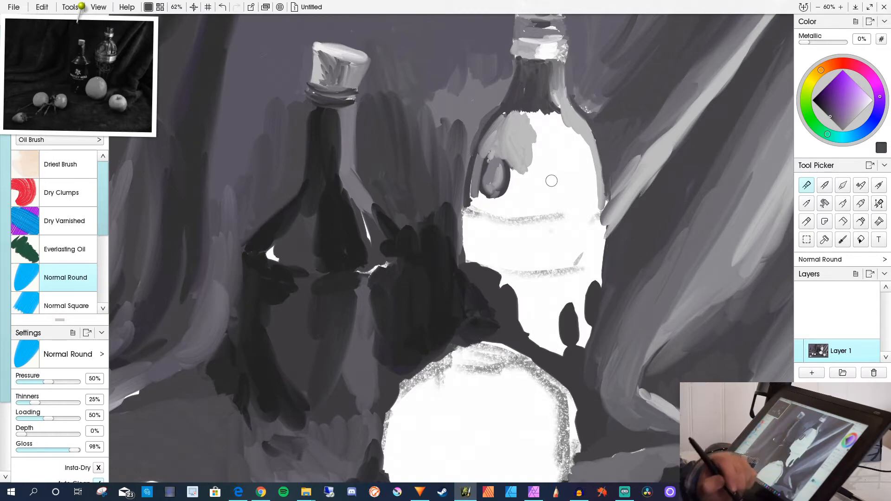
Sample the bottle's light grey and widen the band down the inside of the taller bottle's right shoulder.
{"action": "left_click", "coordinate": [582, 126], "text": "alt"}
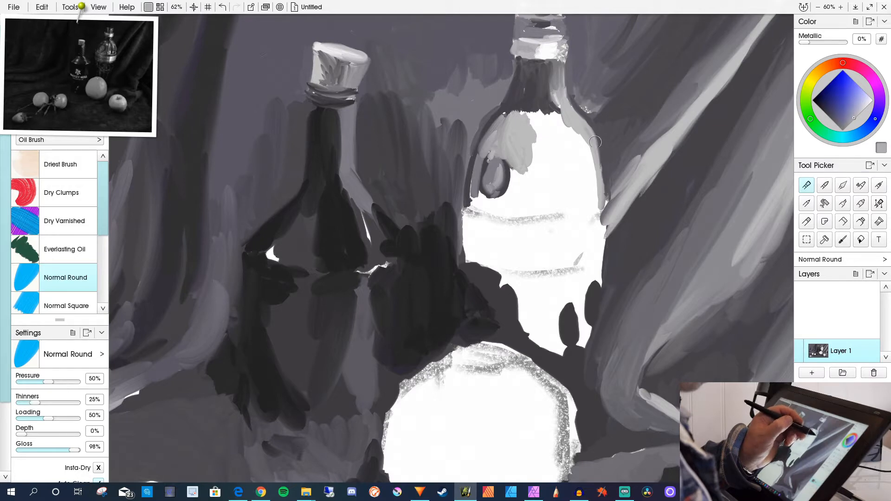
{"action": "left_click_drag", "start_coordinate": [598, 147], "coordinate": [602, 209]}
{"action": "left_click_drag", "start_coordinate": [602, 163], "coordinate": [602, 222]}
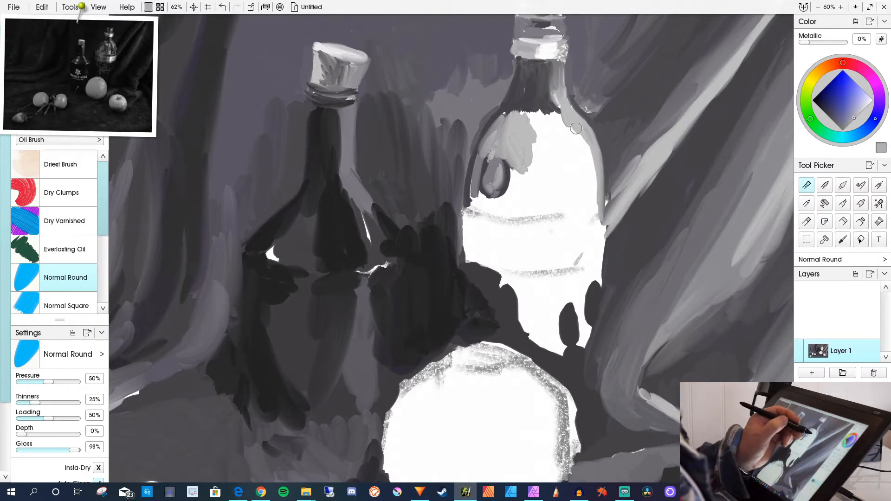
{"action": "left_click_drag", "start_coordinate": [571, 129], "coordinate": [587, 185]}
{"action": "left_click_drag", "start_coordinate": [584, 148], "coordinate": [585, 208]}
Choose a paler grey and brush highlights down the taller bottle's right shoulder.
{"action": "left_click", "coordinate": [643, 175], "text": "alt"}
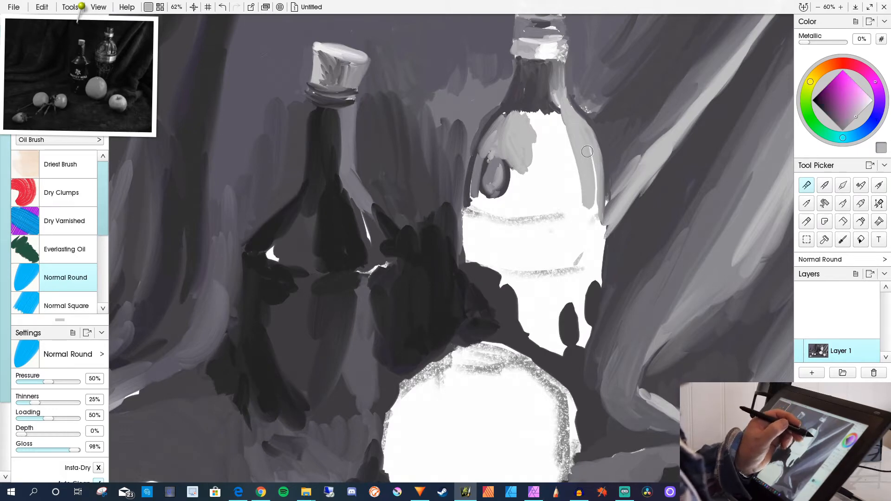
{"action": "left_click", "coordinate": [865, 109]}
{"action": "left_click_drag", "start_coordinate": [569, 113], "coordinate": [588, 197]}
{"action": "mouse_move", "coordinate": [569, 116]}
{"action": "left_mouse_down"}
{"action": "mouse_move", "coordinate": [588, 151]}
{"action": "mouse_move", "coordinate": [590, 144]}
{"action": "mouse_move", "coordinate": [603, 203]}
{"action": "left_mouse_up"}
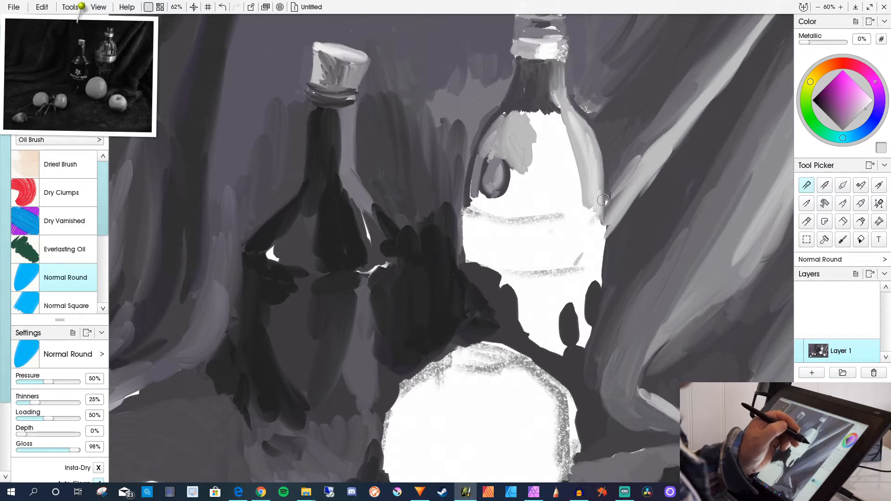
Sample dark grey from the drapery and taller bottle's neck and paint dark bands down the inside of its right shoulder.
{"action": "left_click", "coordinate": [607, 193], "text": "alt"}
{"action": "mouse_move", "coordinate": [560, 110]}
{"action": "left_mouse_down"}
{"action": "mouse_move", "coordinate": [556, 121]}
{"action": "mouse_move", "coordinate": [569, 117]}
{"action": "mouse_move", "coordinate": [578, 141]}
{"action": "left_mouse_up"}
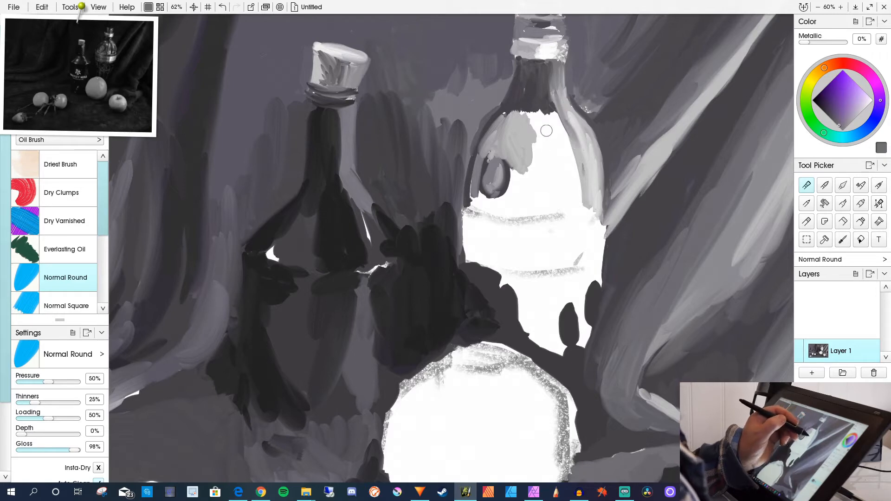
{"action": "left_click", "coordinate": [543, 102], "text": "alt"}
{"action": "left_click_drag", "start_coordinate": [549, 114], "coordinate": [583, 190]}
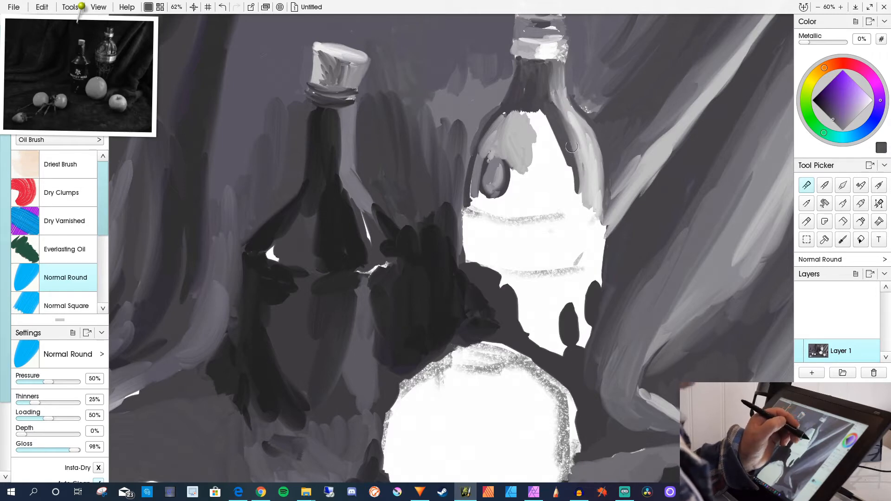
{"action": "mouse_move", "coordinate": [559, 122]}
{"action": "left_mouse_down"}
{"action": "mouse_move", "coordinate": [578, 175]}
{"action": "mouse_move", "coordinate": [570, 133]}
{"action": "mouse_move", "coordinate": [584, 199]}
{"action": "left_mouse_up"}
{"action": "left_click_drag", "start_coordinate": [576, 167], "coordinate": [573, 200]}
{"action": "mouse_move", "coordinate": [541, 122]}
{"action": "left_mouse_down"}
{"action": "mouse_move", "coordinate": [560, 177]}
{"action": "mouse_move", "coordinate": [552, 125]}
{"action": "mouse_move", "coordinate": [563, 201]}
{"action": "left_mouse_up"}
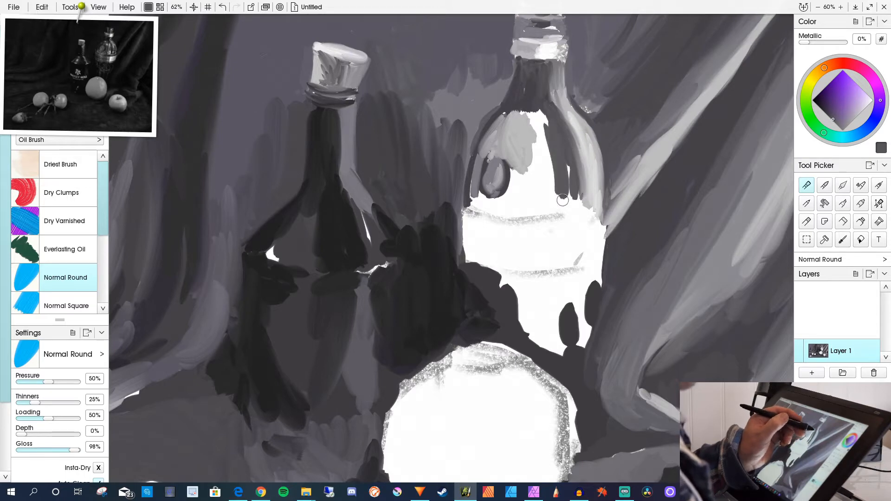
Sample a near-black and paint shadow streaks down the centre and right-hand dark band of the taller bottle's shoulder.
{"action": "left_click", "coordinate": [480, 299], "text": "alt"}
{"action": "left_click_drag", "start_coordinate": [548, 127], "coordinate": [567, 204]}
{"action": "mouse_move", "coordinate": [563, 146]}
{"action": "left_mouse_down"}
{"action": "mouse_move", "coordinate": [566, 207]}
{"action": "mouse_move", "coordinate": [550, 103]}
{"action": "mouse_move", "coordinate": [562, 97]}
{"action": "mouse_move", "coordinate": [559, 180]}
{"action": "mouse_move", "coordinate": [559, 156]}
{"action": "mouse_move", "coordinate": [569, 199]}
{"action": "left_mouse_up"}
{"action": "mouse_move", "coordinate": [549, 129]}
{"action": "left_mouse_down"}
{"action": "mouse_move", "coordinate": [539, 112]}
{"action": "mouse_move", "coordinate": [551, 134]}
{"action": "mouse_move", "coordinate": [538, 120]}
{"action": "mouse_move", "coordinate": [539, 143]}
{"action": "mouse_move", "coordinate": [538, 111]}
{"action": "mouse_move", "coordinate": [537, 158]}
{"action": "left_mouse_up"}
{"action": "left_click_drag", "start_coordinate": [534, 102], "coordinate": [533, 184]}
{"action": "left_click_drag", "start_coordinate": [538, 121], "coordinate": [535, 205]}
{"action": "left_click_drag", "start_coordinate": [530, 164], "coordinate": [528, 214]}
{"action": "left_click_drag", "start_coordinate": [520, 111], "coordinate": [539, 207]}
{"action": "left_click_drag", "start_coordinate": [531, 156], "coordinate": [534, 216]}
{"action": "left_click_drag", "start_coordinate": [525, 160], "coordinate": [523, 163]}
Darken the taller bottle's neck with near-black and carry it around the top of the left shoulder reflection.
{"action": "middle_click", "coordinate": [519, 103]}
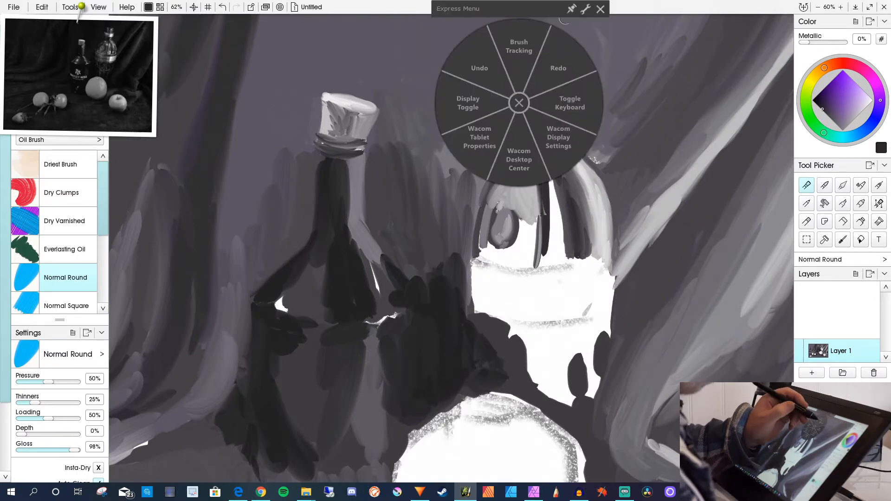
{"action": "left_click", "coordinate": [501, 160]}
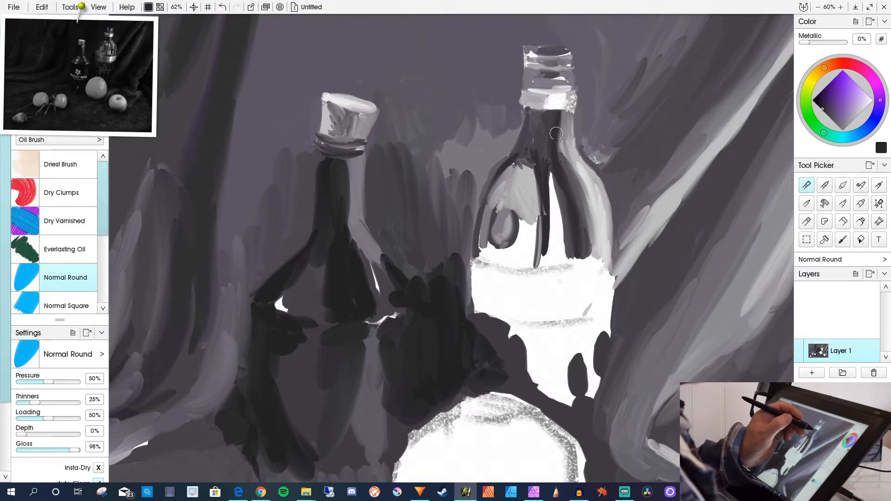
{"action": "mouse_move", "coordinate": [560, 114]}
{"action": "left_mouse_down"}
{"action": "mouse_move", "coordinate": [570, 141]}
{"action": "mouse_move", "coordinate": [561, 122]}
{"action": "mouse_move", "coordinate": [558, 141]}
{"action": "mouse_move", "coordinate": [560, 122]}
{"action": "mouse_move", "coordinate": [528, 161]}
{"action": "mouse_move", "coordinate": [527, 112]}
{"action": "mouse_move", "coordinate": [526, 141]}
{"action": "mouse_move", "coordinate": [527, 114]}
{"action": "mouse_move", "coordinate": [532, 130]}
{"action": "mouse_move", "coordinate": [537, 115]}
{"action": "mouse_move", "coordinate": [519, 153]}
{"action": "mouse_move", "coordinate": [527, 121]}
{"action": "mouse_move", "coordinate": [515, 157]}
{"action": "mouse_move", "coordinate": [497, 161]}
{"action": "mouse_move", "coordinate": [512, 171]}
{"action": "mouse_move", "coordinate": [519, 157]}
{"action": "mouse_move", "coordinate": [541, 185]}
{"action": "mouse_move", "coordinate": [531, 162]}
{"action": "mouse_move", "coordinate": [541, 185]}
{"action": "mouse_move", "coordinate": [513, 167]}
{"action": "mouse_move", "coordinate": [524, 165]}
{"action": "mouse_move", "coordinate": [507, 164]}
{"action": "mouse_move", "coordinate": [531, 176]}
{"action": "left_mouse_up"}
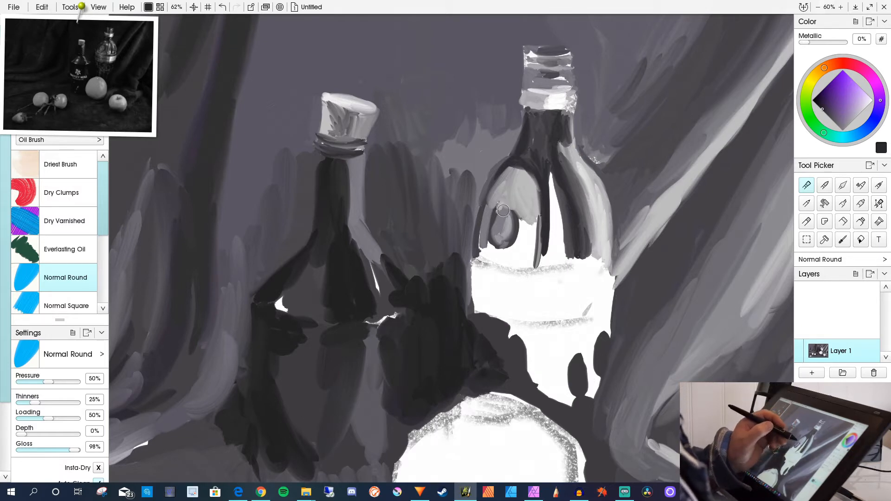
Sample the shoulder's light grey and fill the white gaps below the oval reflection and between the dark streaks.
{"action": "left_click", "coordinate": [512, 205], "text": "alt"}
{"action": "mouse_move", "coordinate": [525, 214]}
{"action": "left_mouse_down"}
{"action": "mouse_move", "coordinate": [524, 256]}
{"action": "mouse_move", "coordinate": [536, 223]}
{"action": "mouse_move", "coordinate": [532, 268]}
{"action": "mouse_move", "coordinate": [520, 212]}
{"action": "mouse_move", "coordinate": [523, 245]}
{"action": "mouse_move", "coordinate": [530, 242]}
{"action": "mouse_move", "coordinate": [521, 227]}
{"action": "mouse_move", "coordinate": [509, 259]}
{"action": "mouse_move", "coordinate": [521, 229]}
{"action": "mouse_move", "coordinate": [509, 254]}
{"action": "mouse_move", "coordinate": [498, 254]}
{"action": "mouse_move", "coordinate": [532, 271]}
{"action": "mouse_move", "coordinate": [509, 277]}
{"action": "mouse_move", "coordinate": [486, 243]}
{"action": "mouse_move", "coordinate": [486, 257]}
{"action": "mouse_move", "coordinate": [506, 257]}
{"action": "mouse_move", "coordinate": [483, 255]}
{"action": "mouse_move", "coordinate": [531, 261]}
{"action": "mouse_move", "coordinate": [508, 262]}
{"action": "mouse_move", "coordinate": [530, 256]}
{"action": "mouse_move", "coordinate": [516, 266]}
{"action": "left_mouse_up"}
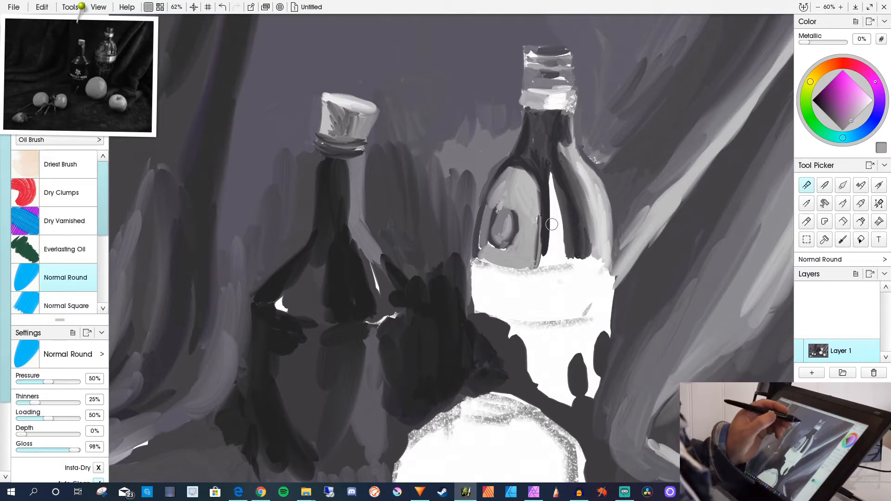
{"action": "mouse_move", "coordinate": [550, 173]}
{"action": "left_mouse_down"}
{"action": "mouse_move", "coordinate": [553, 235]}
{"action": "mouse_move", "coordinate": [551, 178]}
{"action": "left_mouse_up"}
{"action": "mouse_move", "coordinate": [556, 228]}
{"action": "left_mouse_down"}
{"action": "mouse_move", "coordinate": [562, 255]}
{"action": "mouse_move", "coordinate": [553, 218]}
{"action": "mouse_move", "coordinate": [551, 240]}
{"action": "mouse_move", "coordinate": [561, 248]}
{"action": "mouse_move", "coordinate": [551, 259]}
{"action": "mouse_move", "coordinate": [566, 239]}
{"action": "mouse_move", "coordinate": [580, 259]}
{"action": "mouse_move", "coordinate": [583, 222]}
{"action": "mouse_move", "coordinate": [584, 259]}
{"action": "left_mouse_up"}
{"action": "mouse_move", "coordinate": [584, 260]}
{"action": "left_mouse_down"}
{"action": "mouse_move", "coordinate": [590, 252]}
{"action": "mouse_move", "coordinate": [599, 262]}
{"action": "mouse_move", "coordinate": [588, 264]}
{"action": "mouse_move", "coordinate": [590, 253]}
{"action": "mouse_move", "coordinate": [551, 259]}
{"action": "left_mouse_up"}
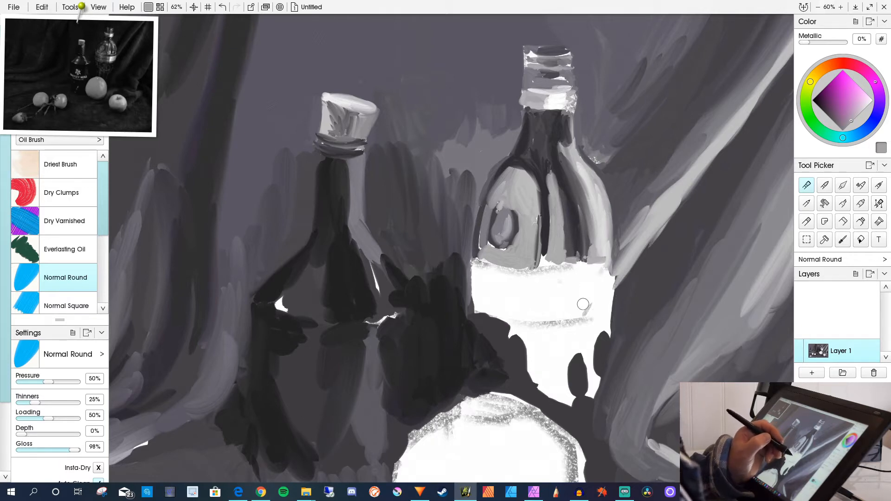
Choose a paler, slightly bluish grey and dab highlights on the taller bottle's lower shoulder, central streak and neck.
{"action": "left_click", "coordinate": [878, 111]}
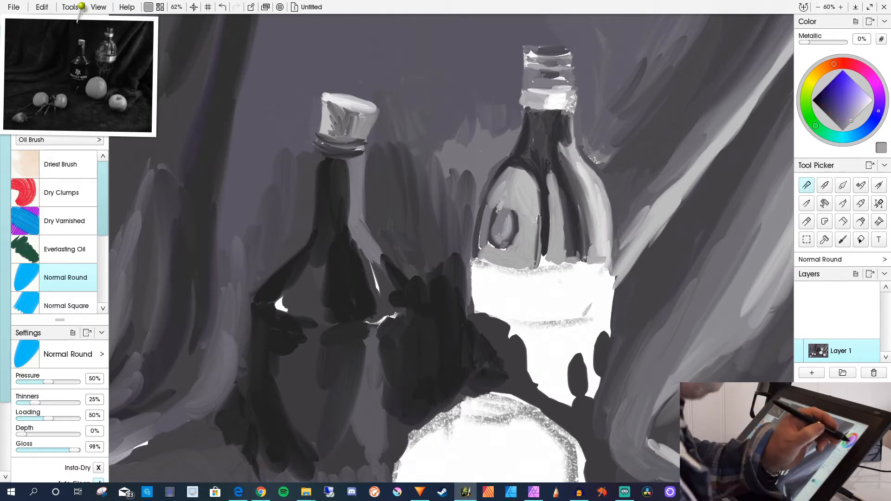
{"action": "left_click", "coordinate": [864, 109]}
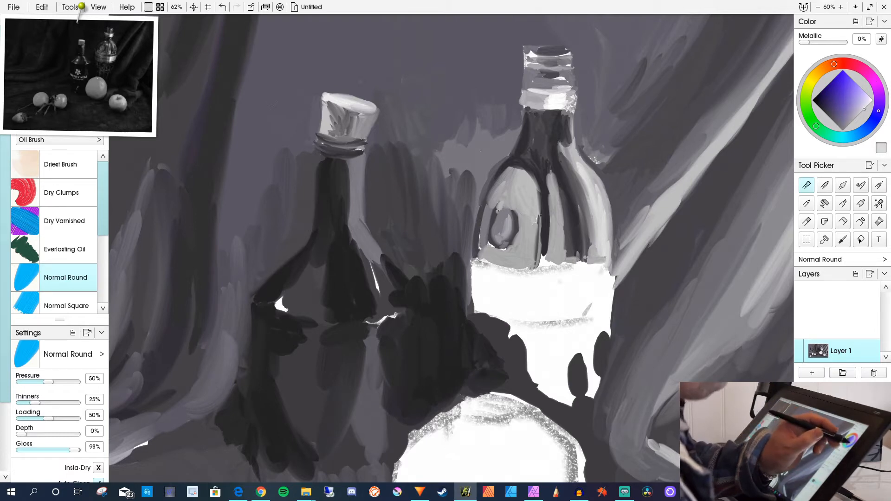
{"action": "mouse_move", "coordinate": [571, 238]}
{"action": "left_mouse_down"}
{"action": "mouse_move", "coordinate": [577, 211]}
{"action": "mouse_move", "coordinate": [580, 237]}
{"action": "left_mouse_up"}
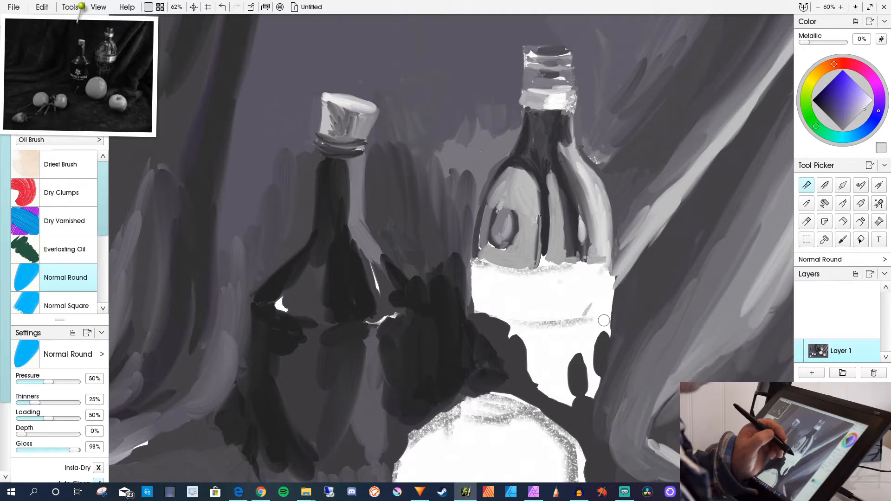
{"action": "mouse_move", "coordinate": [542, 242]}
{"action": "left_mouse_down"}
{"action": "mouse_move", "coordinate": [541, 251]}
{"action": "mouse_move", "coordinate": [557, 233]}
{"action": "mouse_move", "coordinate": [558, 247]}
{"action": "left_mouse_up"}
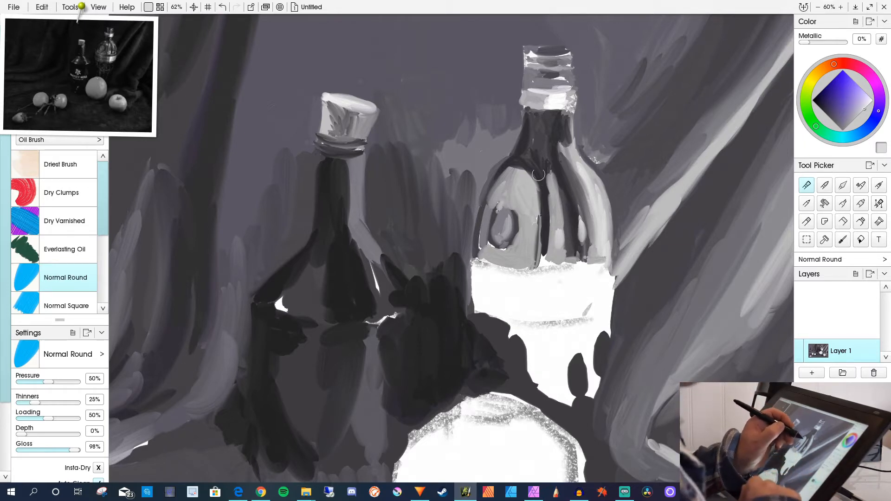
{"action": "left_click_drag", "start_coordinate": [540, 173], "coordinate": [541, 183]}
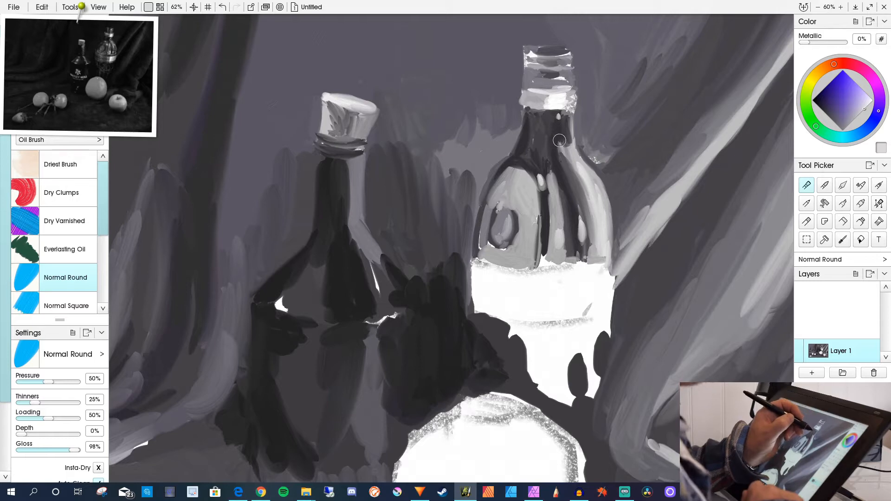
{"action": "left_click_drag", "start_coordinate": [558, 126], "coordinate": [559, 137]}
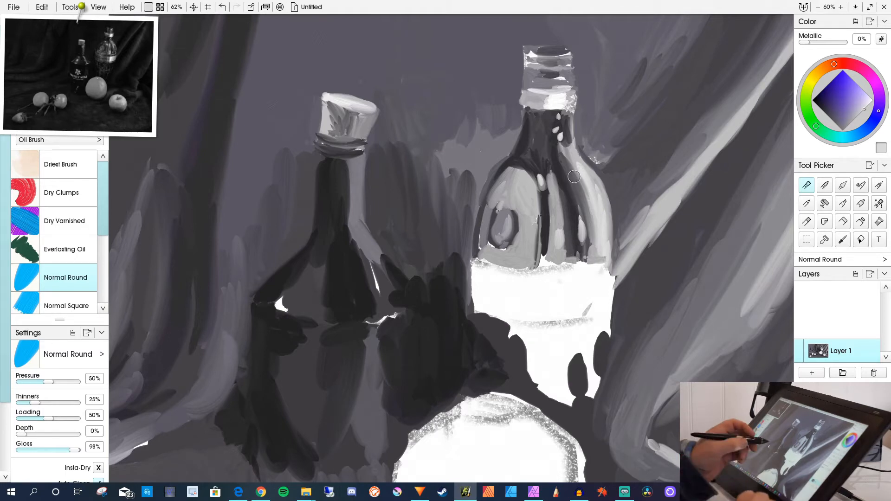
Paint a sampled dark grey line along the base of the taller bottle's shoulder and soften the left reflection with mid grey.
{"action": "left_click", "coordinate": [563, 247], "text": "alt"}
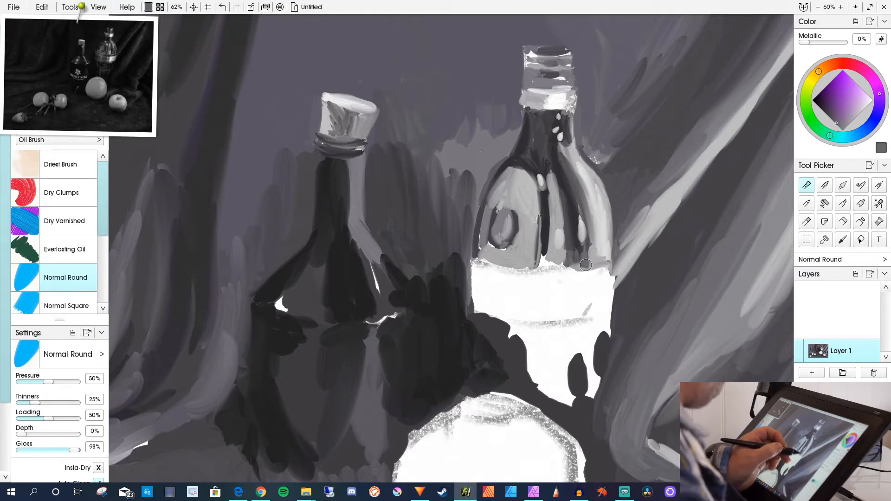
{"action": "left_click", "coordinate": [576, 245], "text": "alt"}
{"action": "mouse_move", "coordinate": [581, 247]}
{"action": "left_mouse_down"}
{"action": "mouse_move", "coordinate": [573, 219]}
{"action": "mouse_move", "coordinate": [582, 264]}
{"action": "mouse_move", "coordinate": [595, 266]}
{"action": "mouse_move", "coordinate": [561, 271]}
{"action": "mouse_move", "coordinate": [561, 258]}
{"action": "mouse_move", "coordinate": [529, 276]}
{"action": "mouse_move", "coordinate": [588, 268]}
{"action": "mouse_move", "coordinate": [496, 258]}
{"action": "mouse_move", "coordinate": [478, 271]}
{"action": "mouse_move", "coordinate": [488, 264]}
{"action": "mouse_move", "coordinate": [480, 260]}
{"action": "mouse_move", "coordinate": [500, 265]}
{"action": "mouse_move", "coordinate": [474, 257]}
{"action": "mouse_move", "coordinate": [491, 262]}
{"action": "mouse_move", "coordinate": [477, 258]}
{"action": "mouse_move", "coordinate": [492, 255]}
{"action": "mouse_move", "coordinate": [491, 231]}
{"action": "mouse_move", "coordinate": [505, 248]}
{"action": "mouse_move", "coordinate": [497, 252]}
{"action": "mouse_move", "coordinate": [489, 238]}
{"action": "mouse_move", "coordinate": [503, 251]}
{"action": "mouse_move", "coordinate": [489, 241]}
{"action": "mouse_move", "coordinate": [525, 252]}
{"action": "left_mouse_up"}
{"action": "left_click", "coordinate": [574, 211], "text": "alt"}
{"action": "left_click", "coordinate": [489, 245], "text": "alt"}
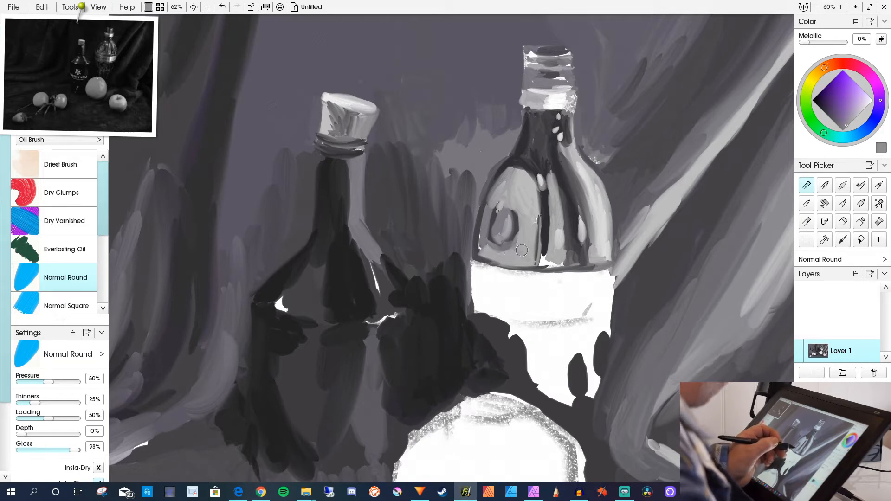
{"action": "left_click_drag", "start_coordinate": [531, 210], "coordinate": [541, 243]}
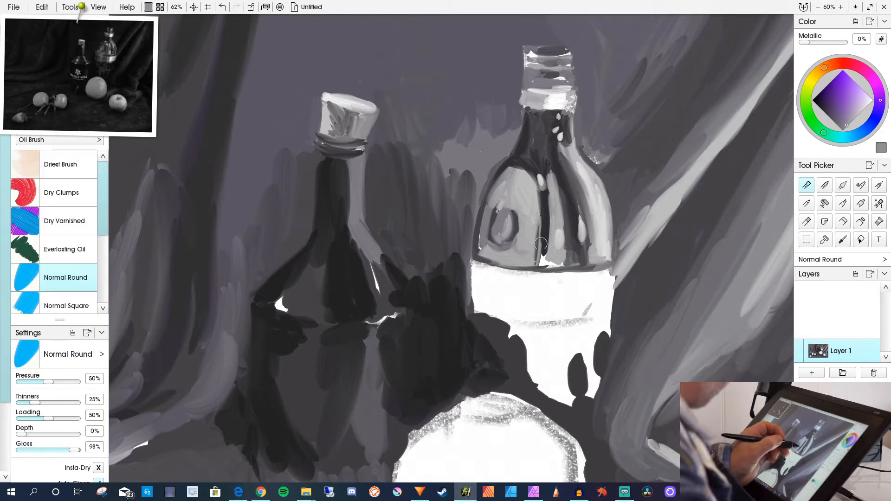
Sample the left contour's dark grey, reinforce the shoulder's base line and block in the sides of the white band below.
{"action": "left_click", "coordinate": [477, 221], "text": "alt"}
{"action": "mouse_move", "coordinate": [489, 231]}
{"action": "left_mouse_down"}
{"action": "mouse_move", "coordinate": [481, 222]}
{"action": "mouse_move", "coordinate": [481, 247]}
{"action": "left_mouse_up"}
{"action": "mouse_move", "coordinate": [531, 259]}
{"action": "left_mouse_down"}
{"action": "mouse_move", "coordinate": [482, 253]}
{"action": "mouse_move", "coordinate": [535, 266]}
{"action": "mouse_move", "coordinate": [519, 260]}
{"action": "mouse_move", "coordinate": [584, 260]}
{"action": "mouse_move", "coordinate": [574, 276]}
{"action": "mouse_move", "coordinate": [613, 265]}
{"action": "mouse_move", "coordinate": [618, 300]}
{"action": "left_mouse_up"}
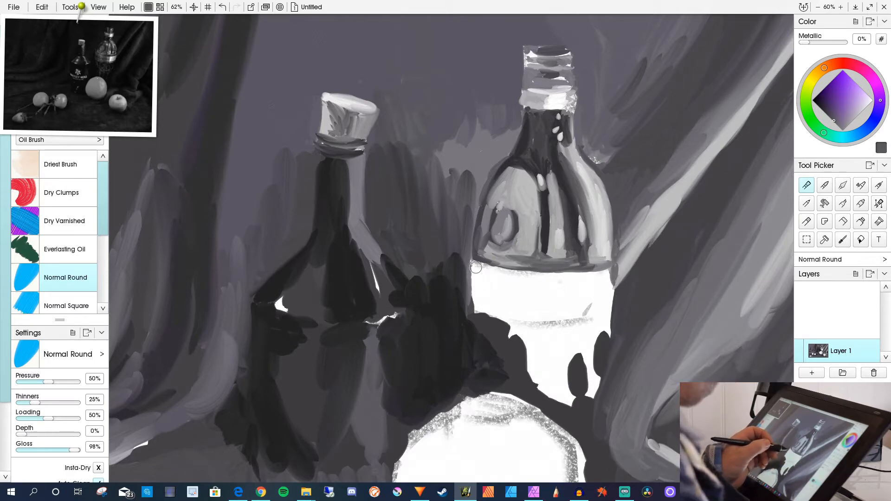
{"action": "mouse_move", "coordinate": [475, 273]}
{"action": "left_mouse_down"}
{"action": "mouse_move", "coordinate": [477, 295]}
{"action": "mouse_move", "coordinate": [475, 281]}
{"action": "left_mouse_up"}
{"action": "mouse_move", "coordinate": [475, 260]}
{"action": "left_mouse_down"}
{"action": "mouse_move", "coordinate": [496, 267]}
{"action": "mouse_move", "coordinate": [476, 259]}
{"action": "mouse_move", "coordinate": [487, 277]}
{"action": "mouse_move", "coordinate": [480, 299]}
{"action": "mouse_move", "coordinate": [476, 273]}
{"action": "mouse_move", "coordinate": [483, 306]}
{"action": "left_mouse_up"}
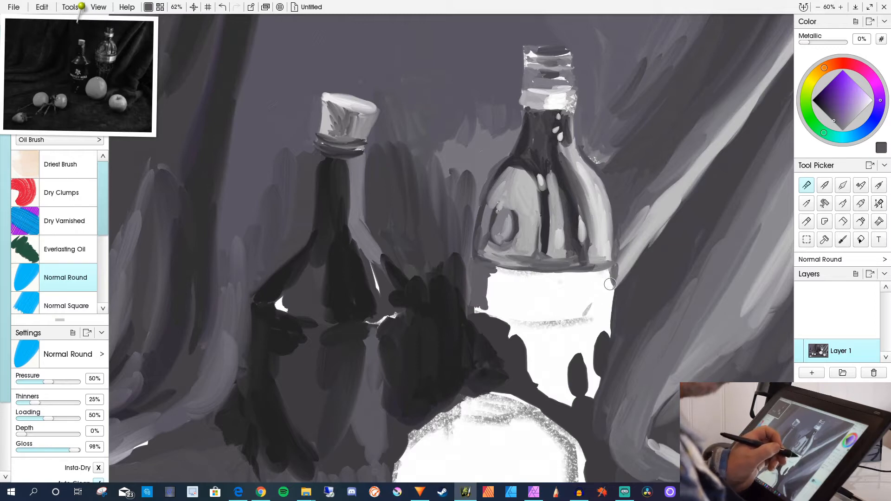
{"action": "mouse_move", "coordinate": [609, 297]}
{"action": "left_mouse_down"}
{"action": "mouse_move", "coordinate": [610, 310]}
{"action": "mouse_move", "coordinate": [605, 304]}
{"action": "left_mouse_up"}
Sample light grey from the drapery highlight and fill the right part of the band below the taller bottle's shoulder.
{"action": "left_click", "coordinate": [624, 262], "text": "alt"}
{"action": "mouse_move", "coordinate": [612, 267]}
{"action": "left_mouse_down"}
{"action": "mouse_move", "coordinate": [556, 277]}
{"action": "mouse_move", "coordinate": [605, 274]}
{"action": "mouse_move", "coordinate": [570, 286]}
{"action": "mouse_move", "coordinate": [610, 279]}
{"action": "mouse_move", "coordinate": [580, 289]}
{"action": "mouse_move", "coordinate": [609, 293]}
{"action": "mouse_move", "coordinate": [604, 300]}
{"action": "mouse_move", "coordinate": [563, 304]}
{"action": "mouse_move", "coordinate": [609, 310]}
{"action": "mouse_move", "coordinate": [580, 313]}
{"action": "left_mouse_up"}
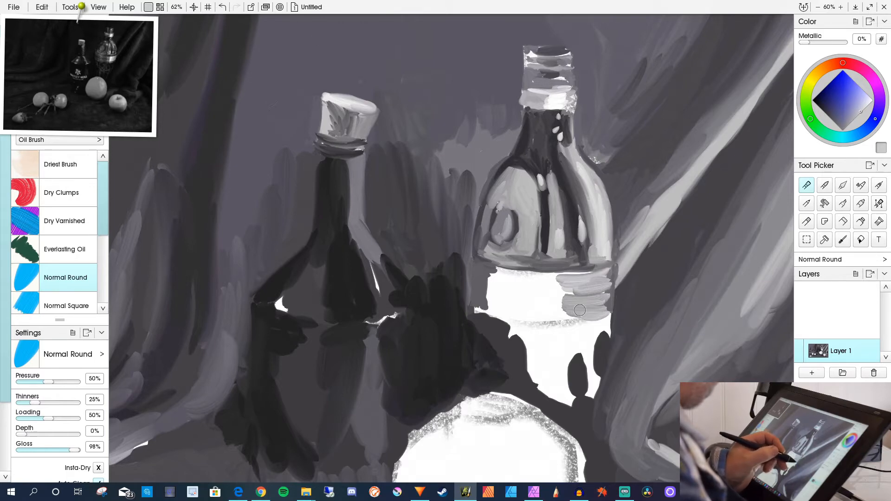
{"action": "left_click_drag", "start_coordinate": [610, 270], "coordinate": [604, 315]}
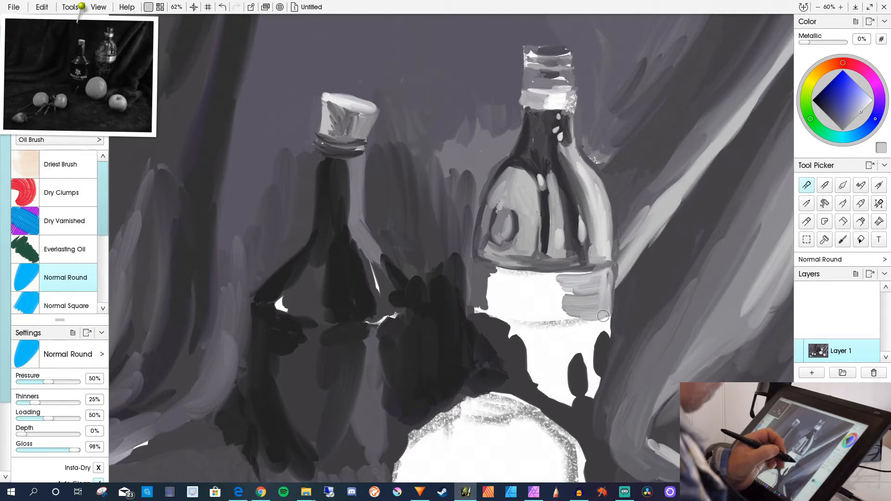
{"action": "mouse_move", "coordinate": [613, 269]}
{"action": "left_mouse_down"}
{"action": "mouse_move", "coordinate": [600, 295]}
{"action": "mouse_move", "coordinate": [610, 265]}
{"action": "mouse_move", "coordinate": [554, 272]}
{"action": "left_mouse_up"}
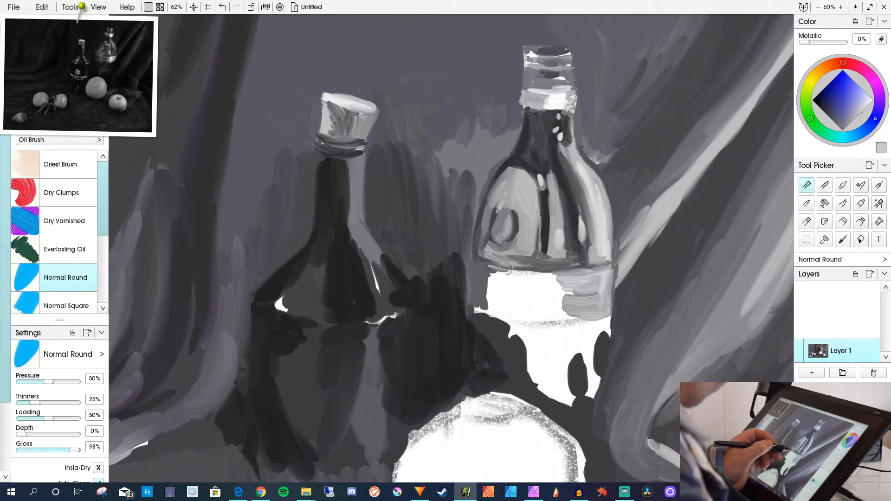
{"action": "left_click_drag", "start_coordinate": [550, 277], "coordinate": [551, 318]}
{"action": "left_click_drag", "start_coordinate": [555, 271], "coordinate": [551, 313]}
Sample a darker grey and paint vertical reflections across the centre and right of the taller bottle's band.
{"action": "left_click", "coordinate": [455, 251], "text": "alt"}
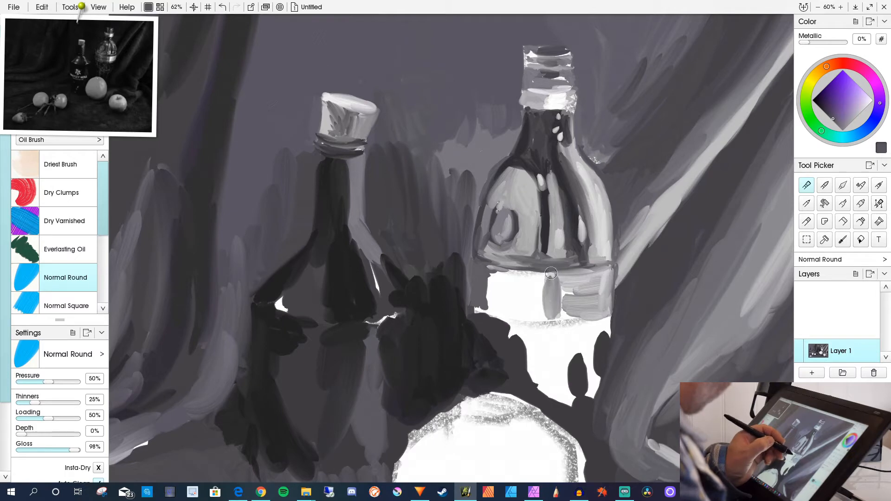
{"action": "mouse_move", "coordinate": [559, 273]}
{"action": "left_mouse_down"}
{"action": "mouse_move", "coordinate": [551, 273]}
{"action": "mouse_move", "coordinate": [545, 295]}
{"action": "left_mouse_up"}
{"action": "mouse_move", "coordinate": [554, 274]}
{"action": "left_mouse_down"}
{"action": "mouse_move", "coordinate": [559, 311]}
{"action": "mouse_move", "coordinate": [572, 304]}
{"action": "mouse_move", "coordinate": [569, 279]}
{"action": "mouse_move", "coordinate": [582, 272]}
{"action": "mouse_move", "coordinate": [585, 321]}
{"action": "mouse_move", "coordinate": [590, 270]}
{"action": "mouse_move", "coordinate": [590, 317]}
{"action": "left_mouse_up"}
{"action": "mouse_move", "coordinate": [591, 269]}
{"action": "left_mouse_down"}
{"action": "mouse_move", "coordinate": [601, 317]}
{"action": "mouse_move", "coordinate": [606, 269]}
{"action": "mouse_move", "coordinate": [603, 306]}
{"action": "mouse_move", "coordinate": [607, 277]}
{"action": "mouse_move", "coordinate": [603, 306]}
{"action": "left_mouse_up"}
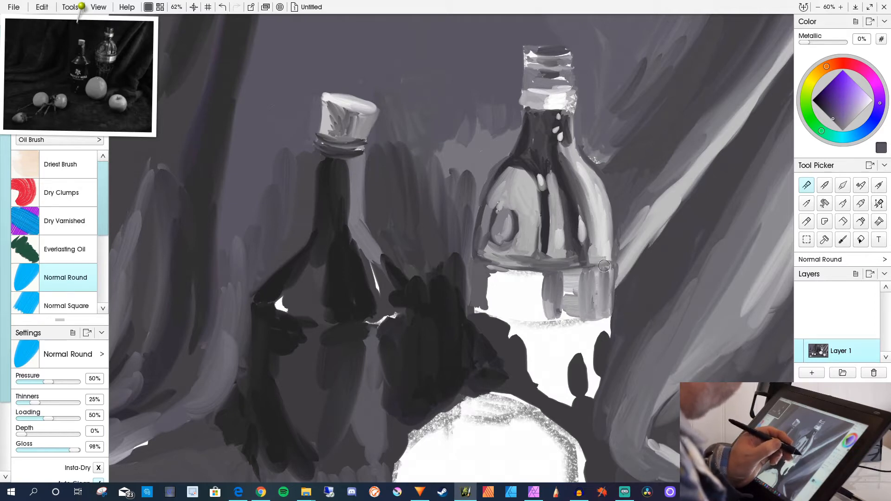
{"action": "mouse_move", "coordinate": [590, 269]}
{"action": "left_mouse_down"}
{"action": "mouse_move", "coordinate": [593, 314]}
{"action": "mouse_move", "coordinate": [583, 281]}
{"action": "mouse_move", "coordinate": [580, 296]}
{"action": "left_mouse_up"}
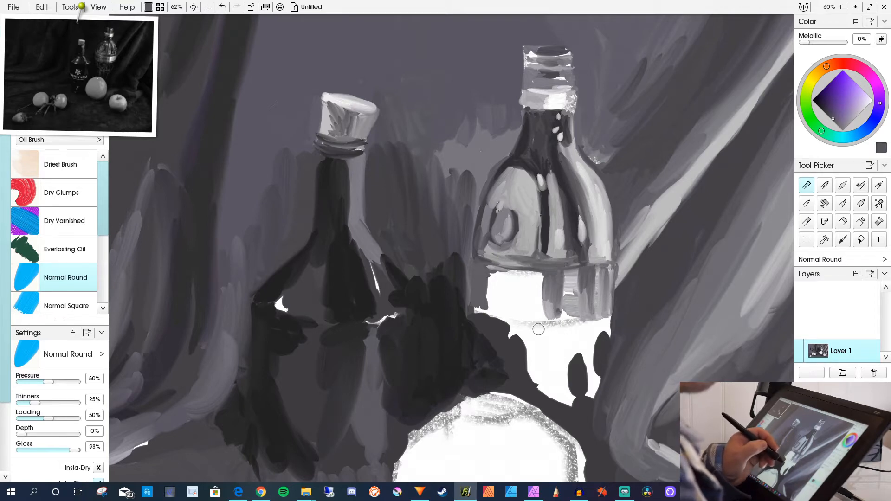
{"action": "mouse_move", "coordinate": [523, 269]}
{"action": "left_mouse_down"}
{"action": "mouse_move", "coordinate": [524, 311]}
{"action": "mouse_move", "coordinate": [530, 269]}
{"action": "mouse_move", "coordinate": [533, 294]}
{"action": "mouse_move", "coordinate": [547, 274]}
{"action": "mouse_move", "coordinate": [527, 271]}
{"action": "mouse_move", "coordinate": [537, 275]}
{"action": "mouse_move", "coordinate": [539, 309]}
{"action": "mouse_move", "coordinate": [546, 296]}
{"action": "mouse_move", "coordinate": [557, 317]}
{"action": "mouse_move", "coordinate": [559, 288]}
{"action": "mouse_move", "coordinate": [561, 320]}
{"action": "mouse_move", "coordinate": [556, 311]}
{"action": "mouse_move", "coordinate": [559, 320]}
{"action": "mouse_move", "coordinate": [527, 319]}
{"action": "mouse_move", "coordinate": [543, 305]}
{"action": "mouse_move", "coordinate": [547, 320]}
{"action": "mouse_move", "coordinate": [524, 318]}
{"action": "mouse_move", "coordinate": [526, 296]}
{"action": "mouse_move", "coordinate": [520, 318]}
{"action": "mouse_move", "coordinate": [530, 305]}
{"action": "mouse_move", "coordinate": [544, 319]}
{"action": "mouse_move", "coordinate": [523, 320]}
{"action": "left_mouse_up"}
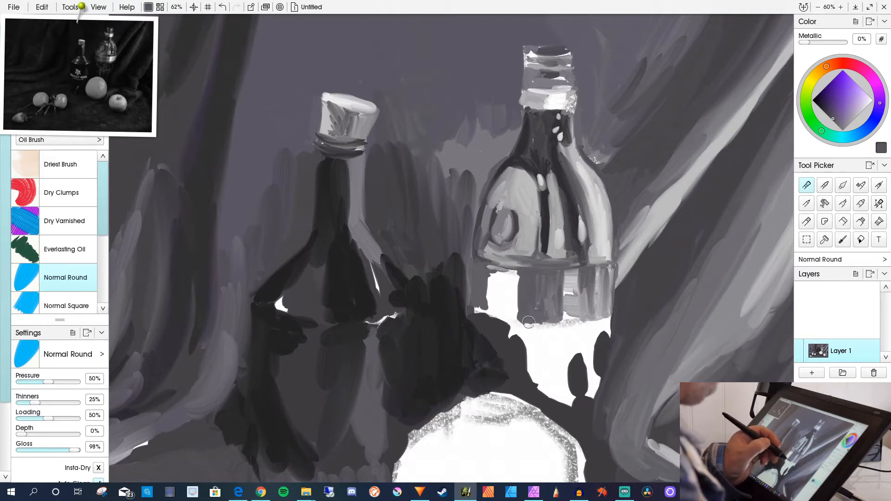
Fill the band's remaining white at left with light grey and paint a grey rim along its lower edge.
{"action": "left_click", "coordinate": [501, 279], "text": "alt"}
{"action": "mouse_move", "coordinate": [513, 287]}
{"action": "left_mouse_down"}
{"action": "mouse_move", "coordinate": [514, 313]}
{"action": "mouse_move", "coordinate": [504, 275]}
{"action": "mouse_move", "coordinate": [509, 290]}
{"action": "mouse_move", "coordinate": [515, 273]}
{"action": "mouse_move", "coordinate": [501, 270]}
{"action": "mouse_move", "coordinate": [522, 272]}
{"action": "mouse_move", "coordinate": [495, 268]}
{"action": "mouse_move", "coordinate": [494, 302]}
{"action": "left_mouse_up"}
{"action": "mouse_move", "coordinate": [519, 272]}
{"action": "left_mouse_down"}
{"action": "mouse_move", "coordinate": [514, 314]}
{"action": "mouse_move", "coordinate": [519, 278]}
{"action": "mouse_move", "coordinate": [506, 320]}
{"action": "mouse_move", "coordinate": [509, 268]}
{"action": "mouse_move", "coordinate": [489, 323]}
{"action": "mouse_move", "coordinate": [493, 312]}
{"action": "mouse_move", "coordinate": [512, 317]}
{"action": "mouse_move", "coordinate": [494, 306]}
{"action": "mouse_move", "coordinate": [514, 321]}
{"action": "mouse_move", "coordinate": [471, 309]}
{"action": "mouse_move", "coordinate": [522, 321]}
{"action": "mouse_move", "coordinate": [495, 309]}
{"action": "mouse_move", "coordinate": [502, 285]}
{"action": "mouse_move", "coordinate": [525, 330]}
{"action": "mouse_move", "coordinate": [561, 323]}
{"action": "mouse_move", "coordinate": [509, 322]}
{"action": "mouse_move", "coordinate": [605, 323]}
{"action": "mouse_move", "coordinate": [563, 325]}
{"action": "left_mouse_up"}
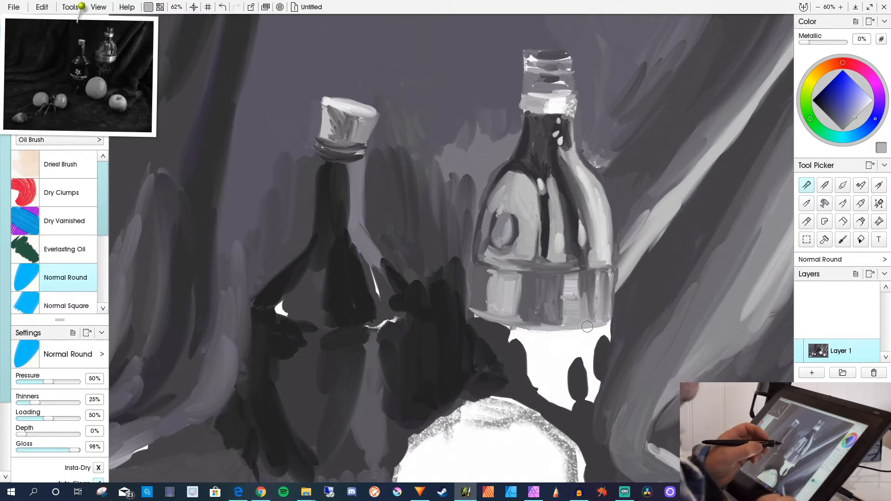
Sample dark grey beside the taller bottle and block in the white area beneath its band.
{"action": "left_click", "coordinate": [508, 351], "text": "alt"}
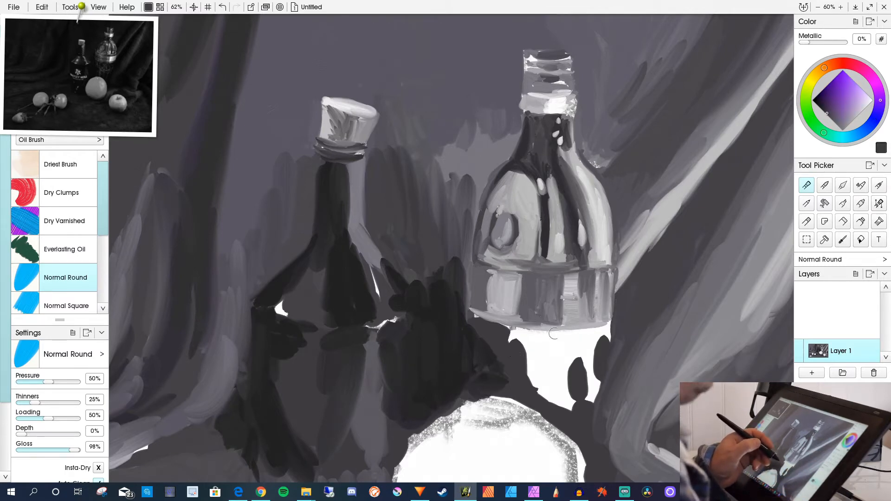
{"action": "mouse_move", "coordinate": [608, 324]}
{"action": "left_mouse_down"}
{"action": "mouse_move", "coordinate": [572, 336]}
{"action": "mouse_move", "coordinate": [592, 333]}
{"action": "mouse_move", "coordinate": [580, 383]}
{"action": "mouse_move", "coordinate": [604, 364]}
{"action": "mouse_move", "coordinate": [582, 374]}
{"action": "mouse_move", "coordinate": [591, 347]}
{"action": "mouse_move", "coordinate": [587, 397]}
{"action": "left_mouse_up"}
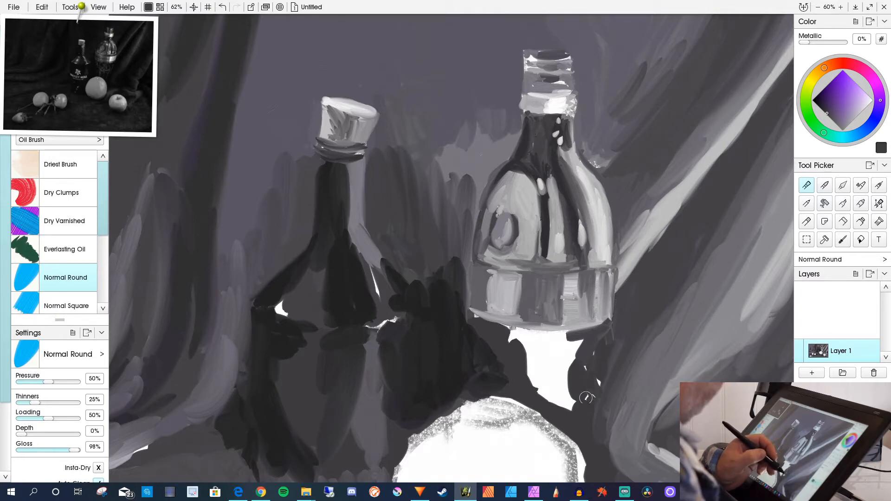
{"action": "mouse_move", "coordinate": [575, 336]}
{"action": "left_mouse_down"}
{"action": "mouse_move", "coordinate": [539, 333]}
{"action": "mouse_move", "coordinate": [561, 352]}
{"action": "mouse_move", "coordinate": [561, 336]}
{"action": "mouse_move", "coordinate": [577, 351]}
{"action": "mouse_move", "coordinate": [580, 342]}
{"action": "mouse_move", "coordinate": [571, 338]}
{"action": "mouse_move", "coordinate": [577, 372]}
{"action": "mouse_move", "coordinate": [551, 363]}
{"action": "mouse_move", "coordinate": [548, 336]}
{"action": "mouse_move", "coordinate": [509, 327]}
{"action": "mouse_move", "coordinate": [515, 341]}
{"action": "mouse_move", "coordinate": [545, 350]}
{"action": "mouse_move", "coordinate": [510, 341]}
{"action": "mouse_move", "coordinate": [508, 349]}
{"action": "mouse_move", "coordinate": [535, 353]}
{"action": "mouse_move", "coordinate": [568, 384]}
{"action": "mouse_move", "coordinate": [548, 361]}
{"action": "mouse_move", "coordinate": [577, 386]}
{"action": "mouse_move", "coordinate": [518, 354]}
{"action": "mouse_move", "coordinate": [570, 404]}
{"action": "left_mouse_up"}
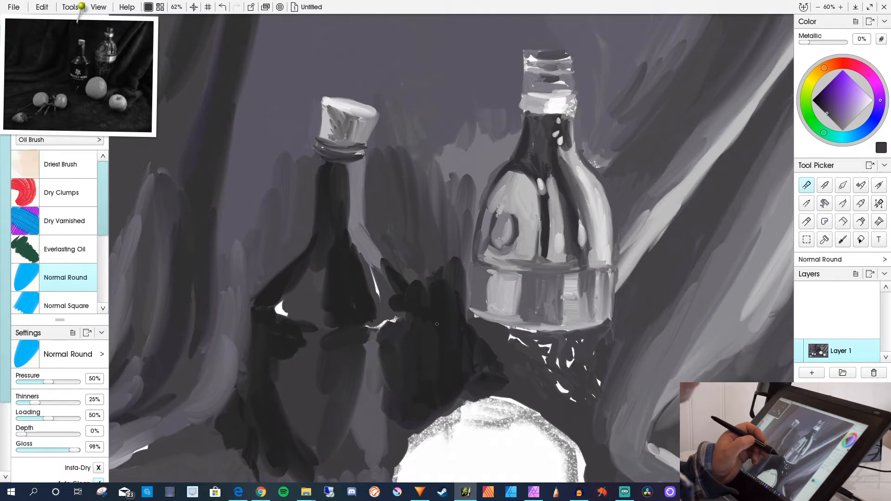
Choose a near-black and deepen the taller bottle's lower body and the shadow above the large round fruit.
{"action": "left_click", "coordinate": [818, 104]}
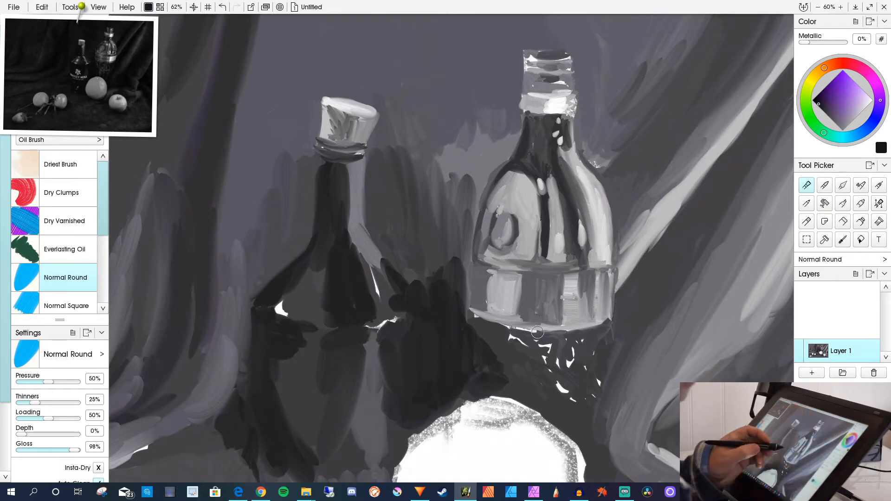
{"action": "left_click_drag", "start_coordinate": [600, 345], "coordinate": [579, 411]}
{"action": "left_click_drag", "start_coordinate": [596, 382], "coordinate": [585, 395]}
{"action": "mouse_move", "coordinate": [579, 364]}
{"action": "left_mouse_down"}
{"action": "mouse_move", "coordinate": [570, 384]}
{"action": "mouse_move", "coordinate": [581, 417]}
{"action": "mouse_move", "coordinate": [590, 403]}
{"action": "mouse_move", "coordinate": [588, 440]}
{"action": "mouse_move", "coordinate": [564, 403]}
{"action": "mouse_move", "coordinate": [530, 379]}
{"action": "mouse_move", "coordinate": [579, 439]}
{"action": "mouse_move", "coordinate": [553, 416]}
{"action": "mouse_move", "coordinate": [544, 388]}
{"action": "mouse_move", "coordinate": [556, 372]}
{"action": "mouse_move", "coordinate": [564, 378]}
{"action": "mouse_move", "coordinate": [565, 359]}
{"action": "mouse_move", "coordinate": [573, 375]}
{"action": "mouse_move", "coordinate": [593, 341]}
{"action": "mouse_move", "coordinate": [588, 364]}
{"action": "mouse_move", "coordinate": [605, 335]}
{"action": "left_mouse_up"}
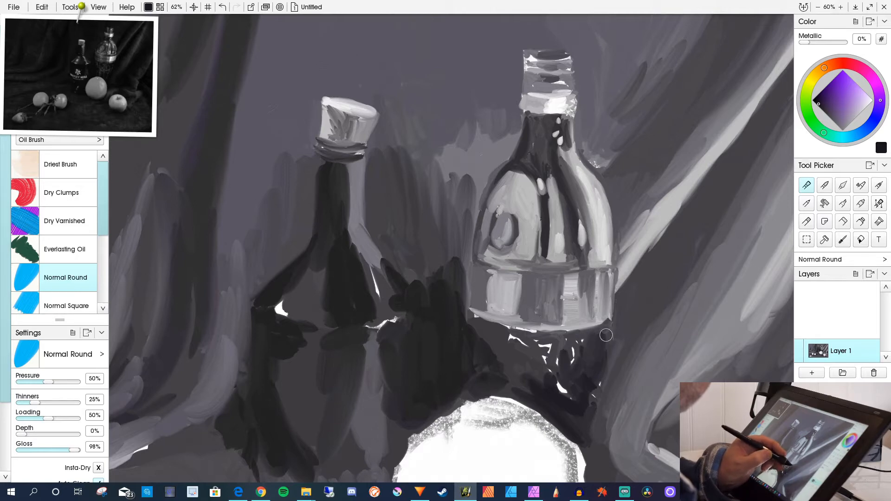
{"action": "mouse_move", "coordinate": [518, 389]}
{"action": "left_mouse_down"}
{"action": "mouse_move", "coordinate": [546, 393]}
{"action": "mouse_move", "coordinate": [531, 363]}
{"action": "mouse_move", "coordinate": [534, 357]}
{"action": "mouse_move", "coordinate": [545, 368]}
{"action": "mouse_move", "coordinate": [557, 352]}
{"action": "mouse_move", "coordinate": [520, 366]}
{"action": "mouse_move", "coordinate": [540, 392]}
{"action": "mouse_move", "coordinate": [502, 368]}
{"action": "mouse_move", "coordinate": [548, 402]}
{"action": "mouse_move", "coordinate": [493, 378]}
{"action": "mouse_move", "coordinate": [538, 404]}
{"action": "mouse_move", "coordinate": [513, 378]}
{"action": "mouse_move", "coordinate": [571, 422]}
{"action": "mouse_move", "coordinate": [583, 419]}
{"action": "mouse_move", "coordinate": [600, 343]}
{"action": "mouse_move", "coordinate": [604, 367]}
{"action": "mouse_move", "coordinate": [583, 369]}
{"action": "left_mouse_up"}
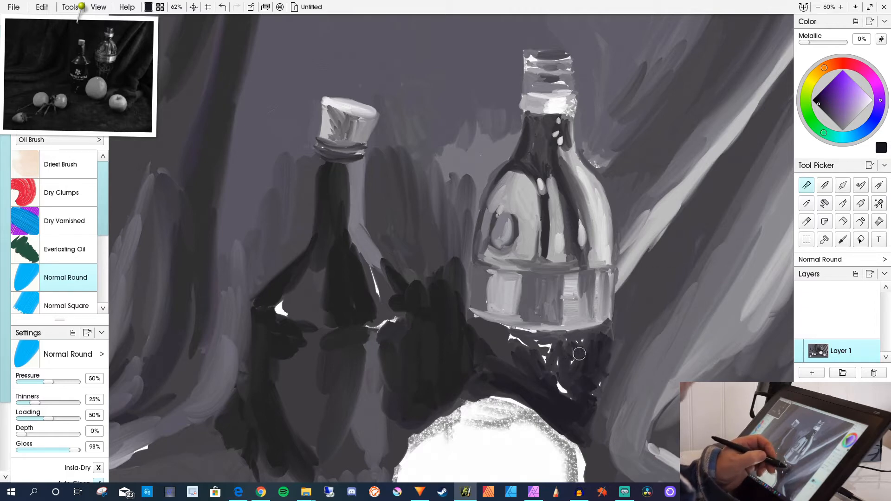
Paint a near-black diagonal shadow in the drapery fold to the right of the taller bottle.
{"action": "mouse_move", "coordinate": [616, 343]}
{"action": "left_mouse_down"}
{"action": "mouse_move", "coordinate": [632, 297]}
{"action": "mouse_move", "coordinate": [617, 292]}
{"action": "mouse_move", "coordinate": [607, 344]}
{"action": "mouse_move", "coordinate": [637, 328]}
{"action": "mouse_move", "coordinate": [695, 213]}
{"action": "left_mouse_up"}
{"action": "mouse_move", "coordinate": [629, 285]}
{"action": "left_mouse_down"}
{"action": "mouse_move", "coordinate": [683, 213]}
{"action": "mouse_move", "coordinate": [652, 249]}
{"action": "mouse_move", "coordinate": [636, 299]}
{"action": "mouse_move", "coordinate": [669, 279]}
{"action": "mouse_move", "coordinate": [631, 318]}
{"action": "mouse_move", "coordinate": [666, 312]}
{"action": "left_mouse_up"}
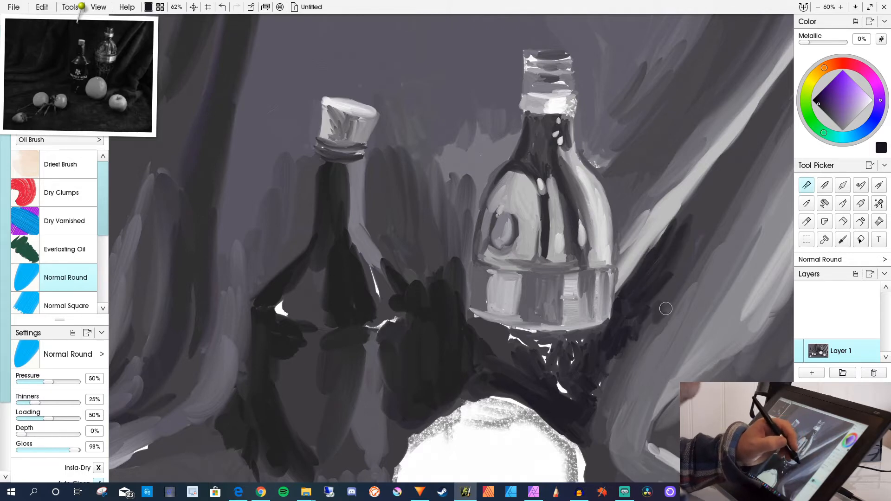
{"action": "mouse_move", "coordinate": [671, 254]}
{"action": "left_mouse_down"}
{"action": "mouse_move", "coordinate": [736, 151]}
{"action": "mouse_move", "coordinate": [665, 247]}
{"action": "mouse_move", "coordinate": [711, 190]}
{"action": "mouse_move", "coordinate": [652, 285]}
{"action": "mouse_move", "coordinate": [694, 229]}
{"action": "mouse_move", "coordinate": [657, 289]}
{"action": "mouse_move", "coordinate": [702, 225]}
{"action": "mouse_move", "coordinate": [640, 327]}
{"action": "mouse_move", "coordinate": [687, 246]}
{"action": "mouse_move", "coordinate": [631, 328]}
{"action": "mouse_move", "coordinate": [671, 260]}
{"action": "mouse_move", "coordinate": [627, 327]}
{"action": "mouse_move", "coordinate": [626, 300]}
{"action": "mouse_move", "coordinate": [618, 326]}
{"action": "mouse_move", "coordinate": [646, 311]}
{"action": "mouse_move", "coordinate": [638, 330]}
{"action": "mouse_move", "coordinate": [667, 265]}
{"action": "mouse_move", "coordinate": [607, 369]}
{"action": "mouse_move", "coordinate": [665, 286]}
{"action": "mouse_move", "coordinate": [631, 354]}
{"action": "mouse_move", "coordinate": [672, 288]}
{"action": "mouse_move", "coordinate": [636, 355]}
{"action": "mouse_move", "coordinate": [618, 367]}
{"action": "mouse_move", "coordinate": [651, 314]}
{"action": "mouse_move", "coordinate": [621, 383]}
{"action": "left_mouse_up"}
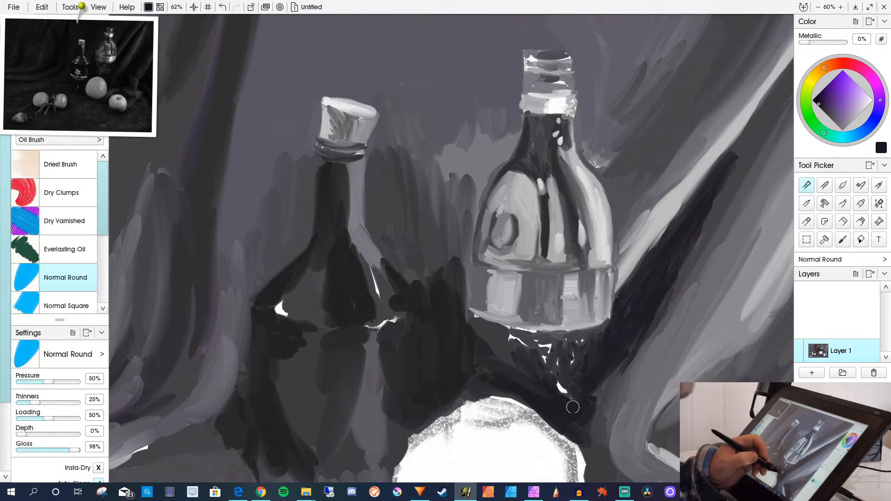
Extend the near-black shadow down between the taller bottle's lower body and the drapery, toward the large fruit's right edge.
{"action": "mouse_move", "coordinate": [603, 370]}
{"action": "left_mouse_down"}
{"action": "mouse_move", "coordinate": [589, 421]}
{"action": "mouse_move", "coordinate": [607, 364]}
{"action": "mouse_move", "coordinate": [596, 439]}
{"action": "mouse_move", "coordinate": [610, 368]}
{"action": "mouse_move", "coordinate": [603, 400]}
{"action": "left_mouse_up"}
{"action": "left_click_drag", "start_coordinate": [598, 356], "coordinate": [597, 441]}
{"action": "mouse_move", "coordinate": [619, 357]}
{"action": "left_mouse_down"}
{"action": "mouse_move", "coordinate": [589, 452]}
{"action": "mouse_move", "coordinate": [580, 431]}
{"action": "mouse_move", "coordinate": [594, 462]}
{"action": "left_mouse_up"}
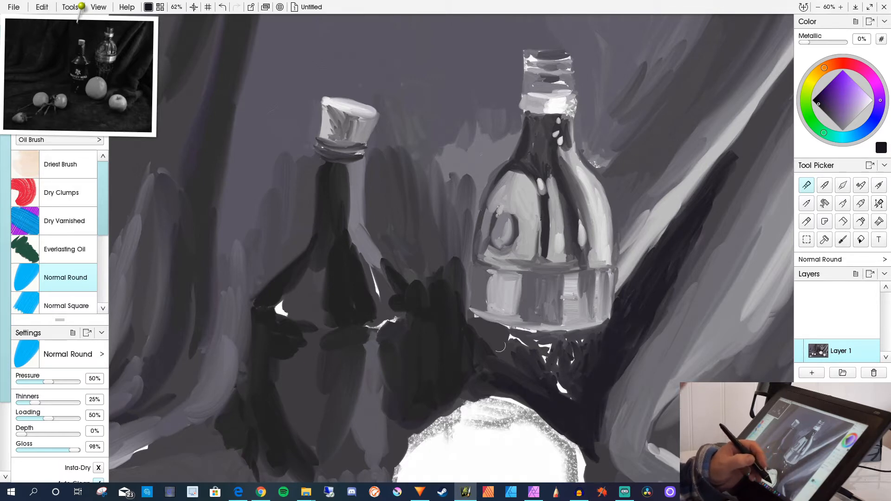
Bring the whole painting into view and tilt the canvas slightly with the canvas navigator, then hide the navigator.
{"action": "key", "text": "ctrl+minus"}
{"action": "key", "text": "ctrl+minus"}
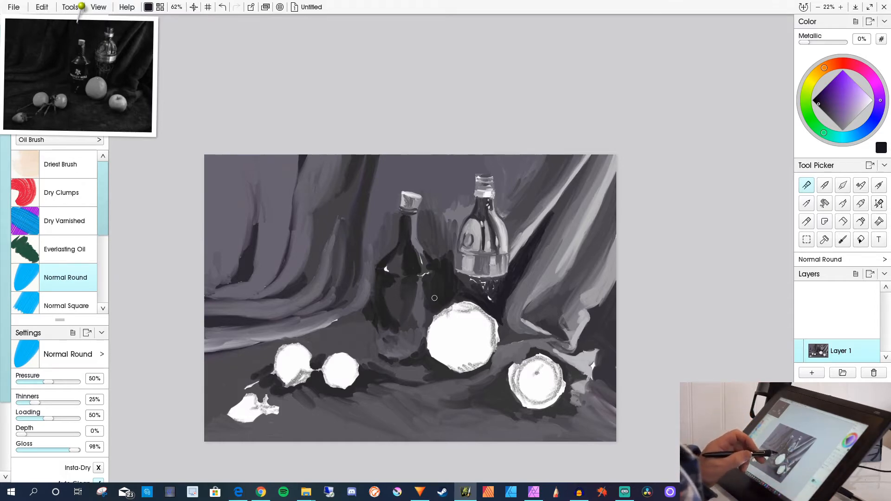
{"action": "mouse_move", "coordinate": [411, 303]}
{"action": "left_mouse_down"}
{"action": "mouse_move", "coordinate": [526, 251]}
{"action": "mouse_move", "coordinate": [501, 243]}
{"action": "mouse_move", "coordinate": [508, 239]}
{"action": "left_mouse_up"}
{"action": "key", "text": "ctrl+plus"}
{"action": "key", "text": "ctrl+plus"}
{"action": "left_click_drag", "start_coordinate": [383, 234], "coordinate": [381, 236]}
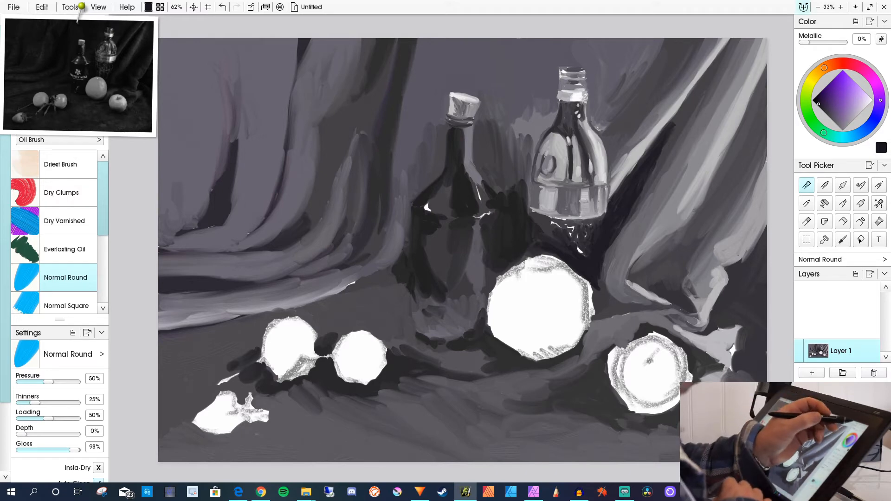
{"action": "left_click", "coordinate": [803, 7]}
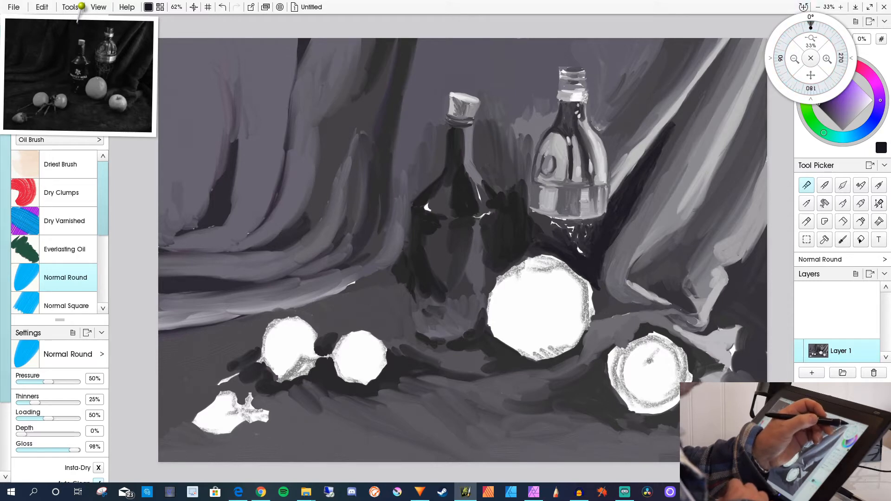
{"action": "left_click_drag", "start_coordinate": [811, 38], "coordinate": [825, 63]}
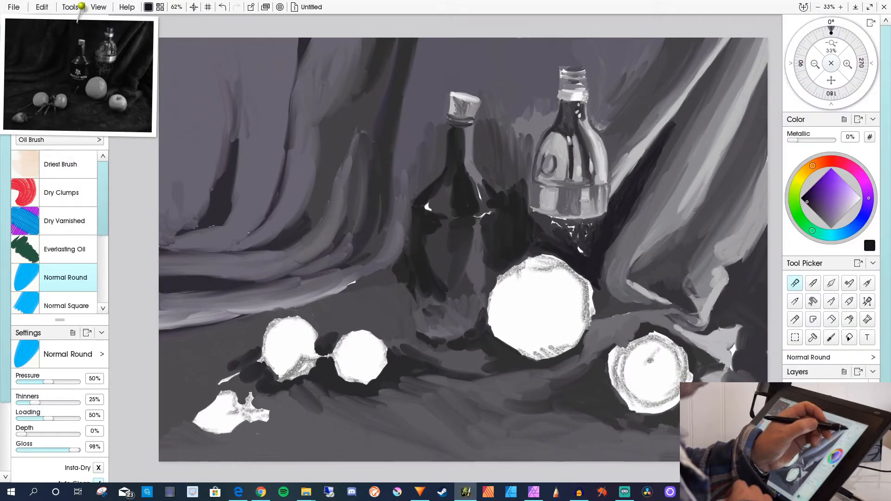
{"action": "left_click", "coordinate": [871, 22]}
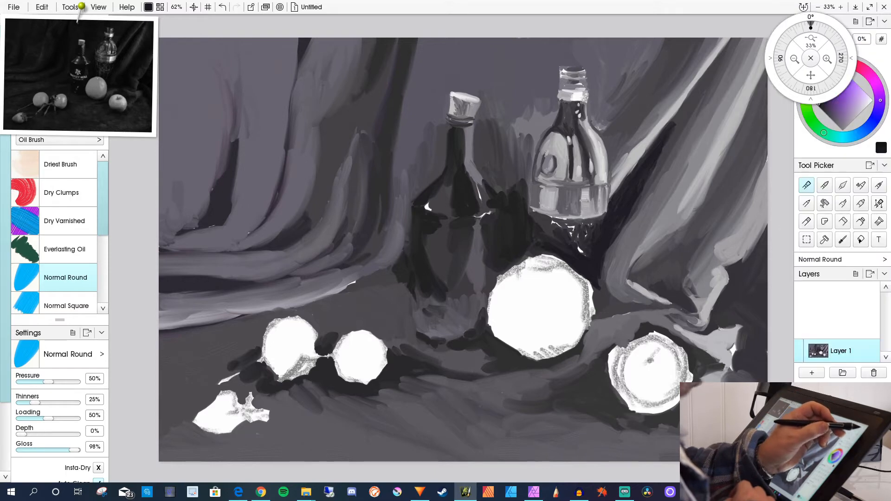
{"action": "left_click_drag", "start_coordinate": [809, 17], "coordinate": [743, 9]}
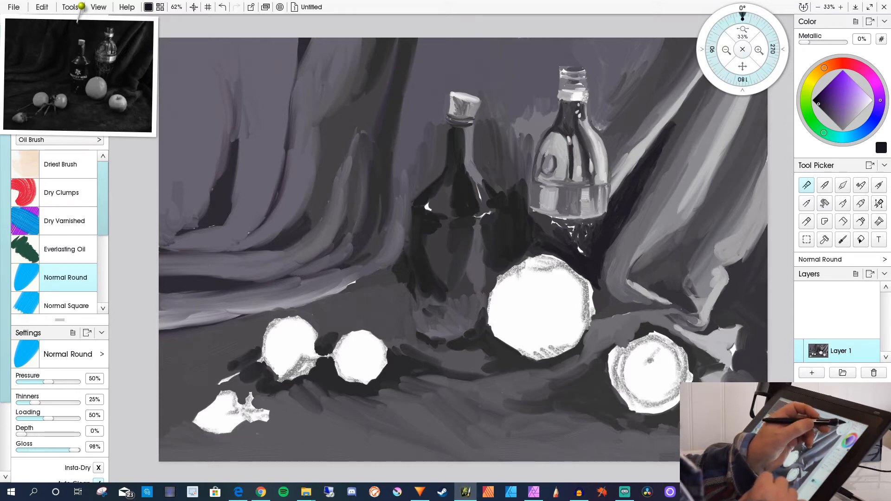
{"action": "left_click_drag", "start_coordinate": [710, 24], "coordinate": [743, 20]}
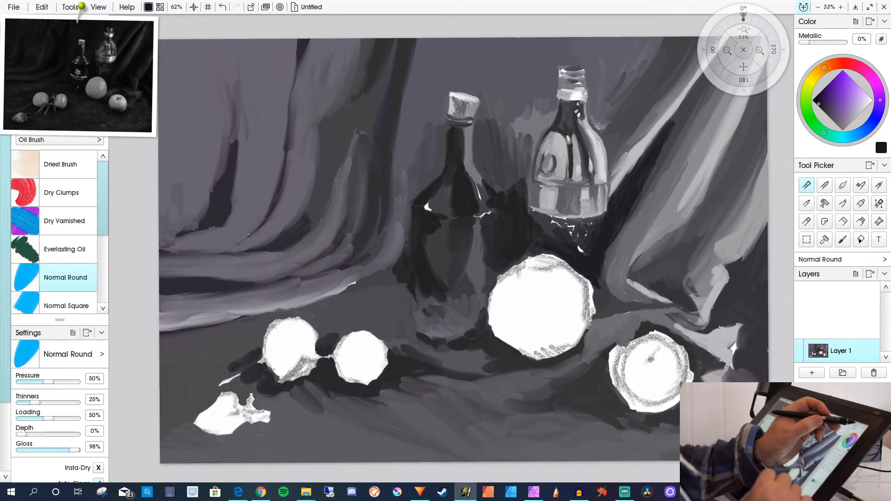
{"action": "left_click", "coordinate": [803, 7]}
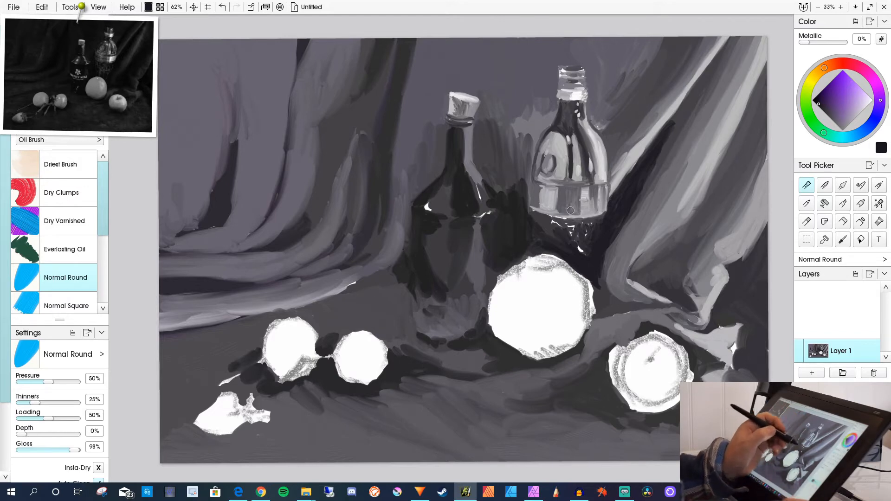
Sample mid grey from the right drapery and block in the upper-right side of the large round fruit.
{"action": "left_click", "coordinate": [710, 160], "text": "alt"}
{"action": "mouse_move", "coordinate": [552, 271]}
{"action": "left_mouse_down"}
{"action": "mouse_move", "coordinate": [579, 325]}
{"action": "mouse_move", "coordinate": [581, 305]}
{"action": "left_mouse_up"}
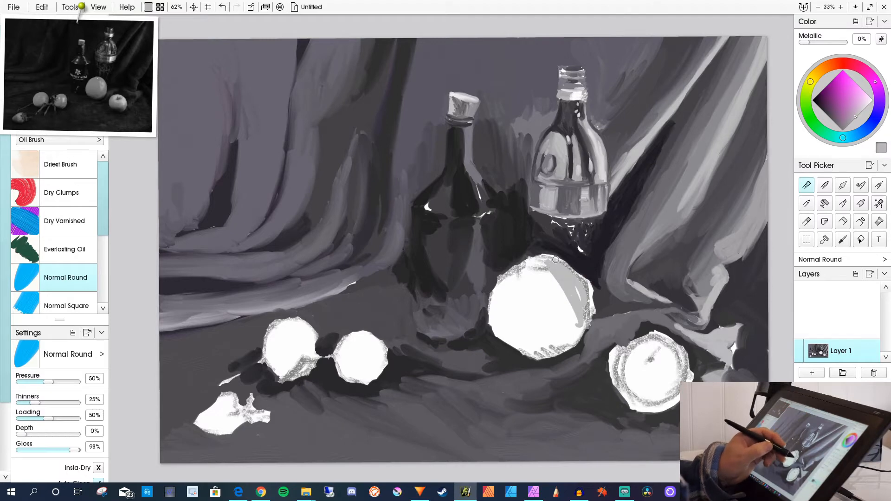
{"action": "mouse_move", "coordinate": [557, 258]}
{"action": "left_mouse_down"}
{"action": "mouse_move", "coordinate": [590, 295]}
{"action": "mouse_move", "coordinate": [591, 312]}
{"action": "left_mouse_up"}
{"action": "left_click_drag", "start_coordinate": [585, 278], "coordinate": [590, 324]}
{"action": "left_click_drag", "start_coordinate": [567, 263], "coordinate": [591, 320]}
{"action": "mouse_move", "coordinate": [579, 276]}
{"action": "left_mouse_down"}
{"action": "mouse_move", "coordinate": [585, 324]}
{"action": "mouse_move", "coordinate": [575, 320]}
{"action": "left_mouse_up"}
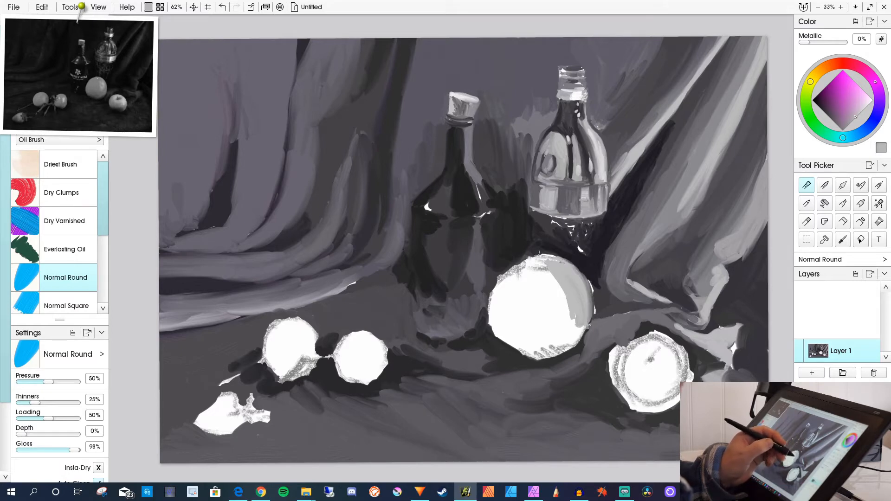
{"action": "left_click_drag", "start_coordinate": [555, 267], "coordinate": [563, 307]}
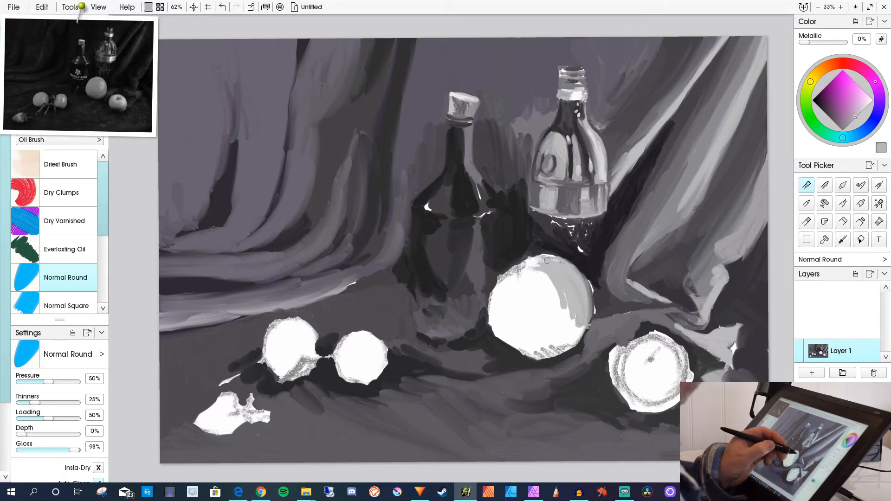
Continue the mid grey with curved strokes over the large fruit's top, left side and lower left.
{"action": "left_click_drag", "start_coordinate": [525, 261], "coordinate": [503, 295]}
{"action": "left_click_drag", "start_coordinate": [534, 264], "coordinate": [557, 309]}
{"action": "left_click_drag", "start_coordinate": [522, 279], "coordinate": [552, 319]}
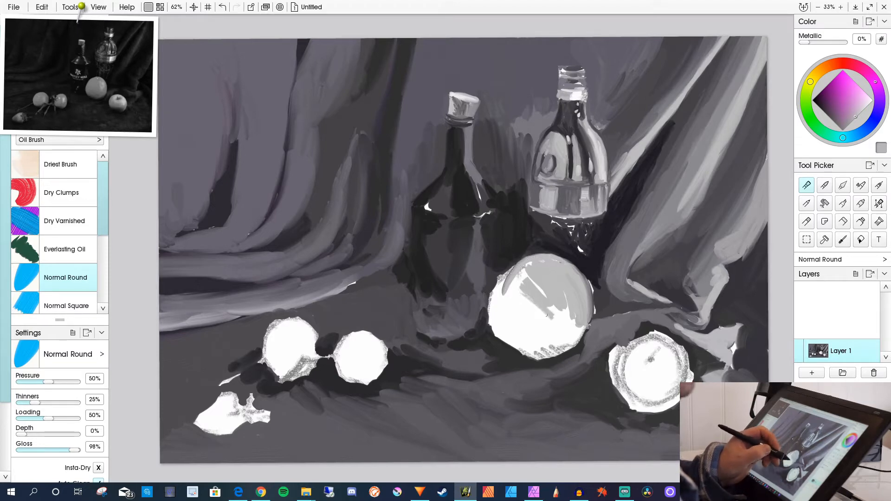
{"action": "mouse_move", "coordinate": [508, 293]}
{"action": "left_mouse_down"}
{"action": "mouse_move", "coordinate": [540, 345]}
{"action": "mouse_move", "coordinate": [534, 353]}
{"action": "left_mouse_up"}
{"action": "left_click_drag", "start_coordinate": [494, 310], "coordinate": [522, 351]}
{"action": "left_click_drag", "start_coordinate": [487, 313], "coordinate": [510, 347]}
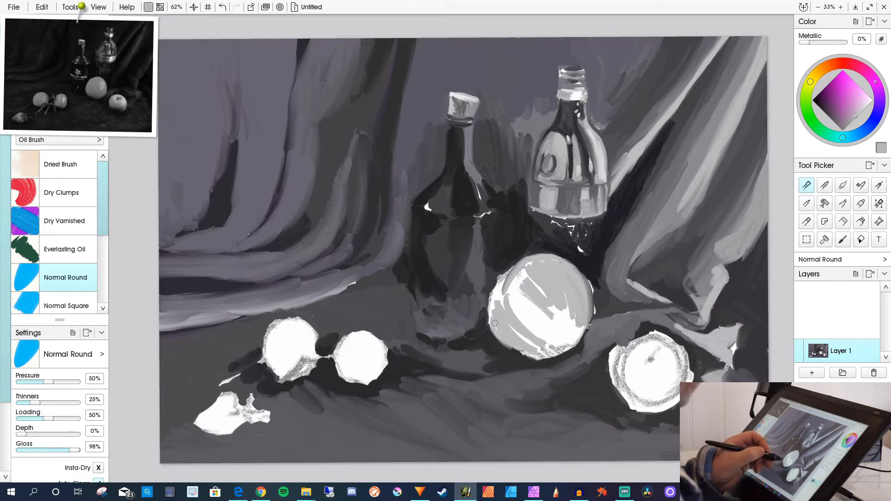
{"action": "mouse_move", "coordinate": [505, 274]}
{"action": "left_mouse_down"}
{"action": "mouse_move", "coordinate": [505, 320]}
{"action": "mouse_move", "coordinate": [514, 278]}
{"action": "mouse_move", "coordinate": [502, 292]}
{"action": "mouse_move", "coordinate": [502, 283]}
{"action": "mouse_move", "coordinate": [495, 329]}
{"action": "mouse_move", "coordinate": [503, 312]}
{"action": "left_mouse_up"}
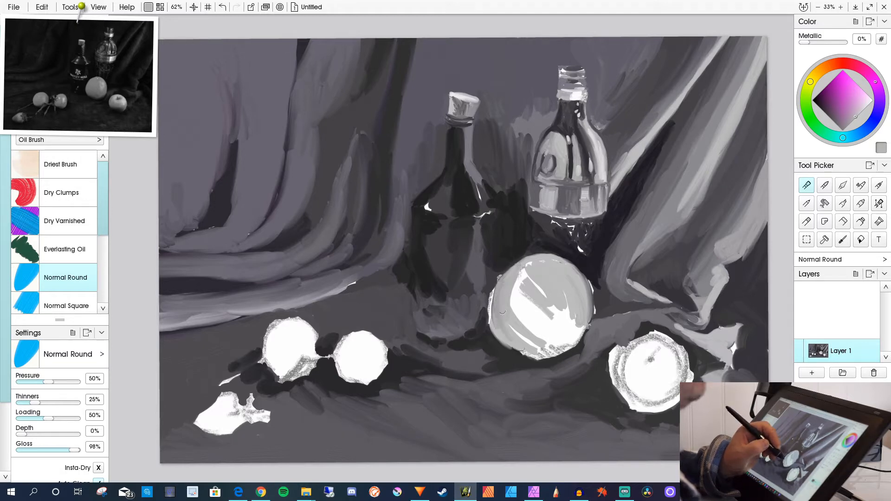
Sample near-black from the background and trim the large fruit's left contour into a cleaner curve.
{"action": "left_click", "coordinate": [497, 265], "text": "alt"}
{"action": "mouse_move", "coordinate": [493, 281]}
{"action": "left_mouse_down"}
{"action": "mouse_move", "coordinate": [488, 318]}
{"action": "mouse_move", "coordinate": [492, 309]}
{"action": "left_mouse_up"}
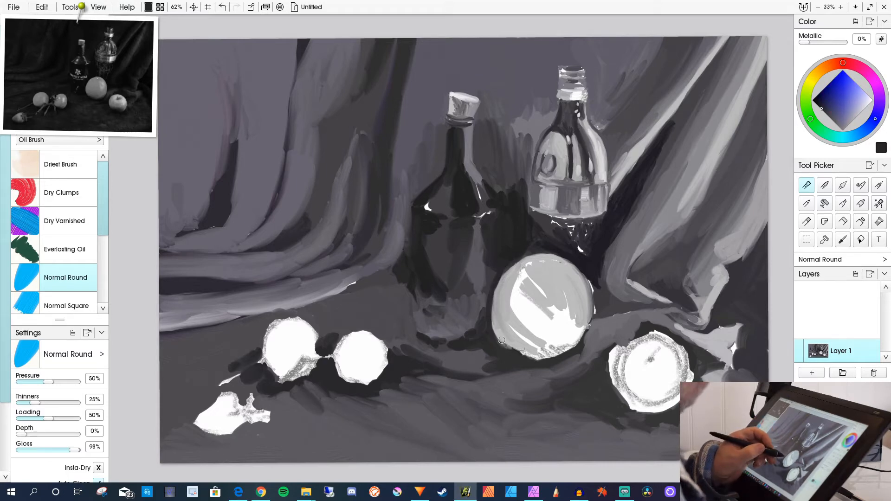
{"action": "left_click_drag", "start_coordinate": [488, 311], "coordinate": [512, 352]}
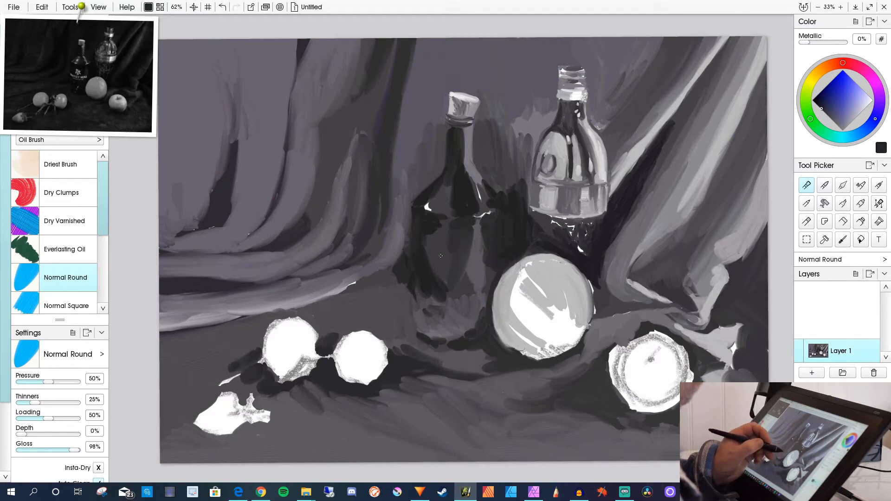
Sample a dark grey and shade the lower edge of the large fruit over the white pastel outline.
{"action": "left_click", "coordinate": [515, 297], "text": "alt"}
{"action": "mouse_move", "coordinate": [502, 320]}
{"action": "left_mouse_down"}
{"action": "mouse_move", "coordinate": [535, 349]}
{"action": "mouse_move", "coordinate": [497, 325]}
{"action": "mouse_move", "coordinate": [509, 345]}
{"action": "mouse_move", "coordinate": [526, 353]}
{"action": "mouse_move", "coordinate": [498, 330]}
{"action": "mouse_move", "coordinate": [530, 354]}
{"action": "mouse_move", "coordinate": [499, 328]}
{"action": "mouse_move", "coordinate": [540, 353]}
{"action": "mouse_move", "coordinate": [502, 328]}
{"action": "mouse_move", "coordinate": [510, 283]}
{"action": "mouse_move", "coordinate": [516, 335]}
{"action": "mouse_move", "coordinate": [503, 347]}
{"action": "mouse_move", "coordinate": [495, 320]}
{"action": "mouse_move", "coordinate": [519, 350]}
{"action": "mouse_move", "coordinate": [500, 326]}
{"action": "mouse_move", "coordinate": [539, 350]}
{"action": "mouse_move", "coordinate": [523, 324]}
{"action": "mouse_move", "coordinate": [563, 310]}
{"action": "mouse_move", "coordinate": [537, 346]}
{"action": "mouse_move", "coordinate": [576, 331]}
{"action": "mouse_move", "coordinate": [565, 349]}
{"action": "mouse_move", "coordinate": [581, 328]}
{"action": "mouse_move", "coordinate": [561, 348]}
{"action": "mouse_move", "coordinate": [566, 338]}
{"action": "mouse_move", "coordinate": [536, 346]}
{"action": "mouse_move", "coordinate": [558, 349]}
{"action": "mouse_move", "coordinate": [550, 351]}
{"action": "mouse_move", "coordinate": [526, 343]}
{"action": "mouse_move", "coordinate": [541, 343]}
{"action": "mouse_move", "coordinate": [510, 272]}
{"action": "mouse_move", "coordinate": [541, 352]}
{"action": "mouse_move", "coordinate": [566, 345]}
{"action": "mouse_move", "coordinate": [535, 359]}
{"action": "mouse_move", "coordinate": [519, 349]}
{"action": "mouse_move", "coordinate": [545, 352]}
{"action": "mouse_move", "coordinate": [514, 349]}
{"action": "mouse_move", "coordinate": [542, 354]}
{"action": "mouse_move", "coordinate": [583, 336]}
{"action": "mouse_move", "coordinate": [537, 351]}
{"action": "left_mouse_up"}
{"action": "right_click", "coordinate": [549, 349]}
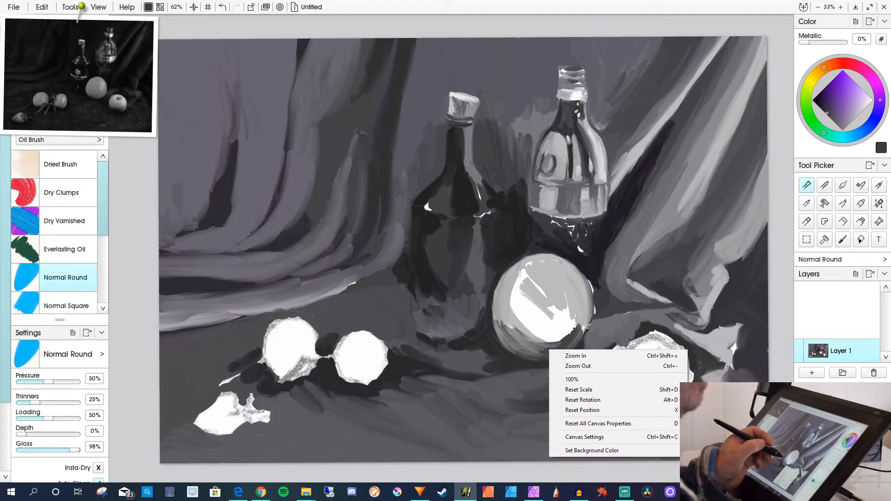
Sample the large fruit's mid grey and cover its remaining white centre and right edge.
{"action": "left_click", "coordinate": [507, 301], "text": "alt"}
{"action": "mouse_move", "coordinate": [517, 283]}
{"action": "left_mouse_down"}
{"action": "mouse_move", "coordinate": [554, 320]}
{"action": "mouse_move", "coordinate": [543, 327]}
{"action": "mouse_move", "coordinate": [550, 334]}
{"action": "left_mouse_up"}
{"action": "mouse_move", "coordinate": [509, 291]}
{"action": "left_mouse_down"}
{"action": "mouse_move", "coordinate": [553, 336]}
{"action": "mouse_move", "coordinate": [505, 303]}
{"action": "mouse_move", "coordinate": [535, 336]}
{"action": "left_mouse_up"}
{"action": "left_click_drag", "start_coordinate": [503, 308], "coordinate": [514, 332]}
{"action": "mouse_move", "coordinate": [515, 285]}
{"action": "left_mouse_down"}
{"action": "mouse_move", "coordinate": [534, 285]}
{"action": "mouse_move", "coordinate": [556, 311]}
{"action": "left_mouse_up"}
{"action": "mouse_move", "coordinate": [522, 273]}
{"action": "left_mouse_down"}
{"action": "mouse_move", "coordinate": [554, 302]}
{"action": "mouse_move", "coordinate": [517, 271]}
{"action": "mouse_move", "coordinate": [540, 267]}
{"action": "mouse_move", "coordinate": [537, 260]}
{"action": "mouse_move", "coordinate": [554, 271]}
{"action": "mouse_move", "coordinate": [547, 315]}
{"action": "mouse_move", "coordinate": [557, 286]}
{"action": "mouse_move", "coordinate": [564, 325]}
{"action": "mouse_move", "coordinate": [565, 252]}
{"action": "mouse_move", "coordinate": [565, 318]}
{"action": "mouse_move", "coordinate": [554, 318]}
{"action": "mouse_move", "coordinate": [561, 329]}
{"action": "mouse_move", "coordinate": [575, 308]}
{"action": "mouse_move", "coordinate": [580, 333]}
{"action": "mouse_move", "coordinate": [586, 310]}
{"action": "mouse_move", "coordinate": [579, 339]}
{"action": "mouse_move", "coordinate": [588, 315]}
{"action": "mouse_move", "coordinate": [567, 335]}
{"action": "mouse_move", "coordinate": [583, 319]}
{"action": "mouse_move", "coordinate": [563, 311]}
{"action": "mouse_move", "coordinate": [553, 337]}
{"action": "mouse_move", "coordinate": [561, 307]}
{"action": "mouse_move", "coordinate": [540, 321]}
{"action": "mouse_move", "coordinate": [534, 300]}
{"action": "left_mouse_up"}
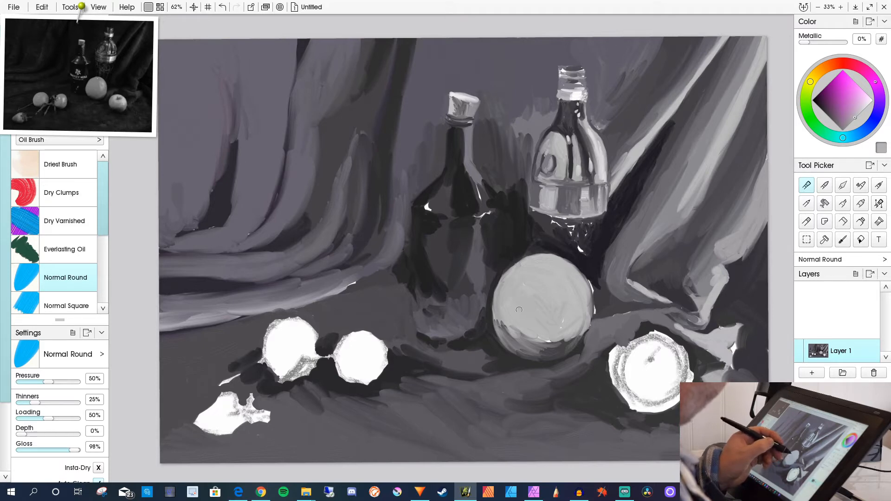
{"action": "key", "text": "alt+space"}
{"action": "key", "text": "Escape"}
{"action": "left_click_drag", "start_coordinate": [587, 276], "coordinate": [592, 321]}
{"action": "left_click_drag", "start_coordinate": [576, 261], "coordinate": [596, 306]}
Choose a near-white and paint the highlight on the large fruit's upper-right side.
{"action": "left_click", "coordinate": [868, 104]}
{"action": "mouse_move", "coordinate": [560, 265]}
{"action": "left_mouse_down"}
{"action": "mouse_move", "coordinate": [575, 285]}
{"action": "mouse_move", "coordinate": [557, 272]}
{"action": "mouse_move", "coordinate": [570, 290]}
{"action": "mouse_move", "coordinate": [570, 304]}
{"action": "mouse_move", "coordinate": [553, 284]}
{"action": "mouse_move", "coordinate": [565, 309]}
{"action": "left_mouse_up"}
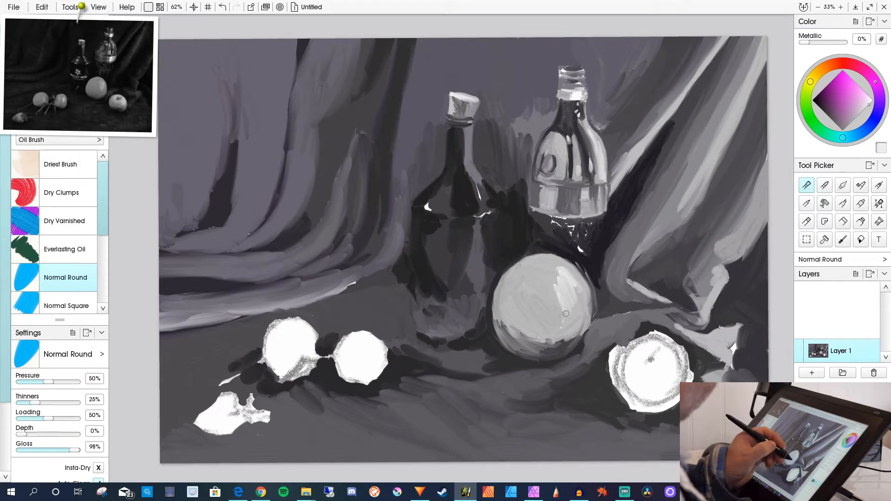
{"action": "mouse_move", "coordinate": [553, 265]}
{"action": "left_mouse_down"}
{"action": "mouse_move", "coordinate": [578, 284]}
{"action": "mouse_move", "coordinate": [555, 260]}
{"action": "mouse_move", "coordinate": [579, 288]}
{"action": "mouse_move", "coordinate": [564, 266]}
{"action": "mouse_move", "coordinate": [576, 296]}
{"action": "mouse_move", "coordinate": [561, 270]}
{"action": "mouse_move", "coordinate": [561, 310]}
{"action": "mouse_move", "coordinate": [578, 296]}
{"action": "mouse_move", "coordinate": [573, 276]}
{"action": "mouse_move", "coordinate": [585, 293]}
{"action": "mouse_move", "coordinate": [563, 268]}
{"action": "left_mouse_up"}
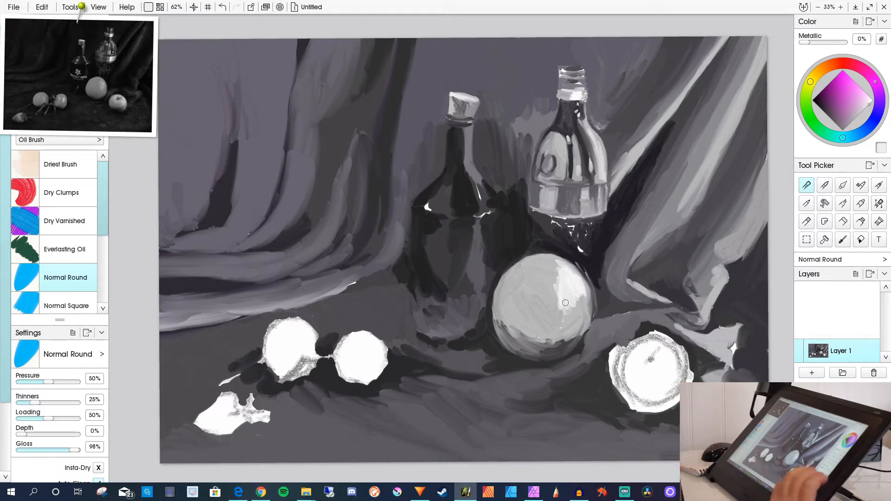
{"action": "mouse_move", "coordinate": [566, 302]}
{"action": "left_mouse_down"}
{"action": "mouse_move", "coordinate": [579, 281]}
{"action": "mouse_move", "coordinate": [585, 309]}
{"action": "mouse_move", "coordinate": [562, 263]}
{"action": "mouse_move", "coordinate": [581, 285]}
{"action": "mouse_move", "coordinate": [561, 260]}
{"action": "mouse_move", "coordinate": [586, 294]}
{"action": "left_mouse_up"}
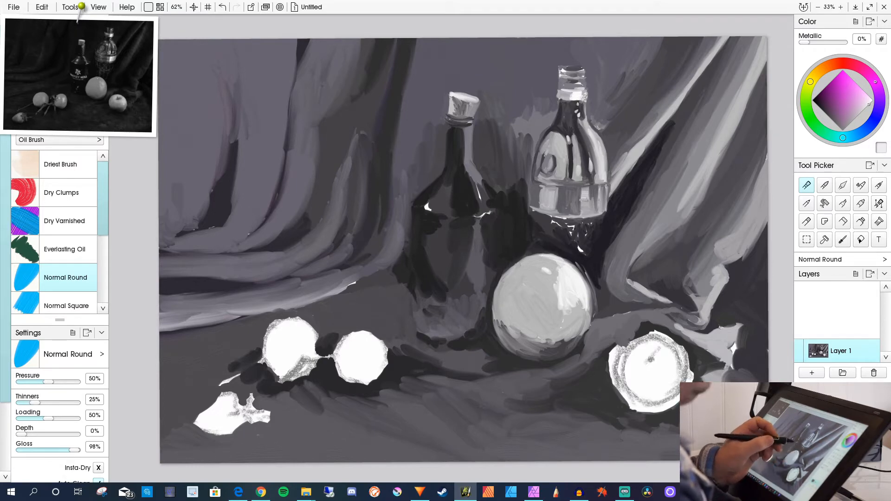
Blend the highlight's left edge using mid grey and near-white sampled from the large fruit.
{"action": "left_click", "coordinate": [551, 263], "text": "alt"}
{"action": "mouse_move", "coordinate": [551, 263]}
{"action": "left_mouse_down"}
{"action": "mouse_move", "coordinate": [561, 283]}
{"action": "mouse_move", "coordinate": [558, 266]}
{"action": "mouse_move", "coordinate": [572, 282]}
{"action": "mouse_move", "coordinate": [557, 280]}
{"action": "mouse_move", "coordinate": [555, 301]}
{"action": "left_mouse_up"}
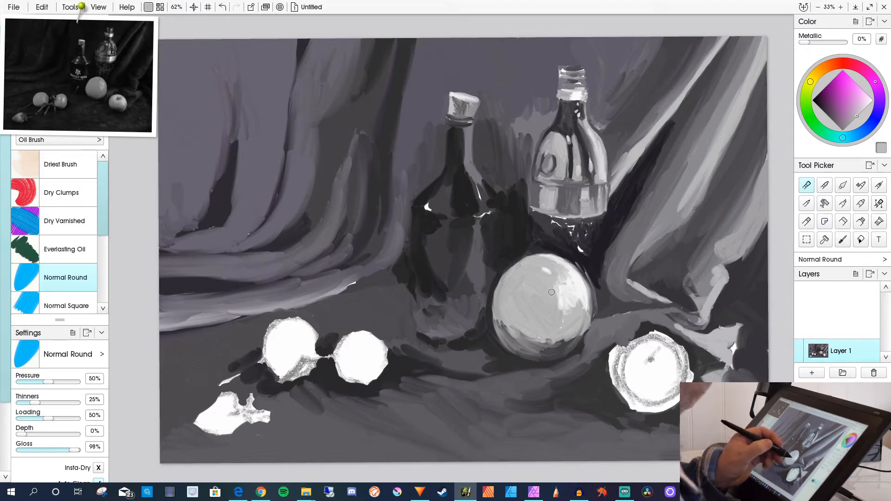
{"action": "left_click", "coordinate": [577, 285], "text": "alt"}
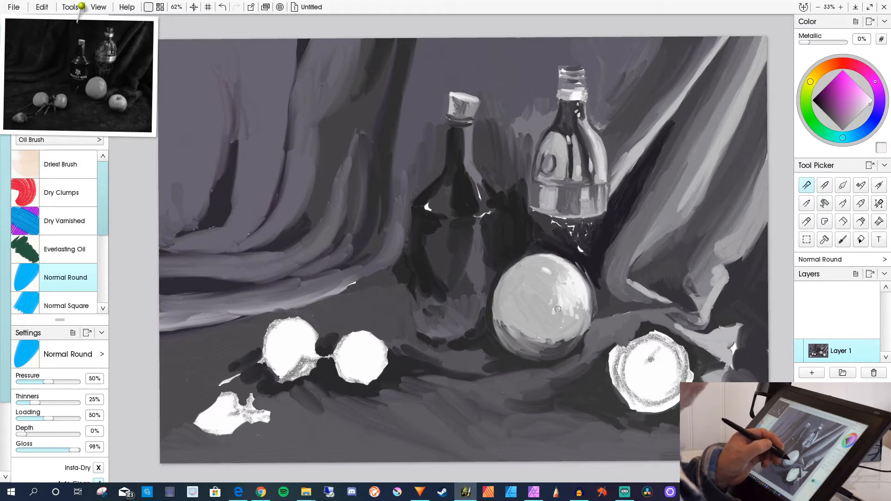
Sample mid and darker greys from the large fruit and dab a textured shadow transition across its lower part.
{"action": "left_click", "coordinate": [567, 331], "text": "alt"}
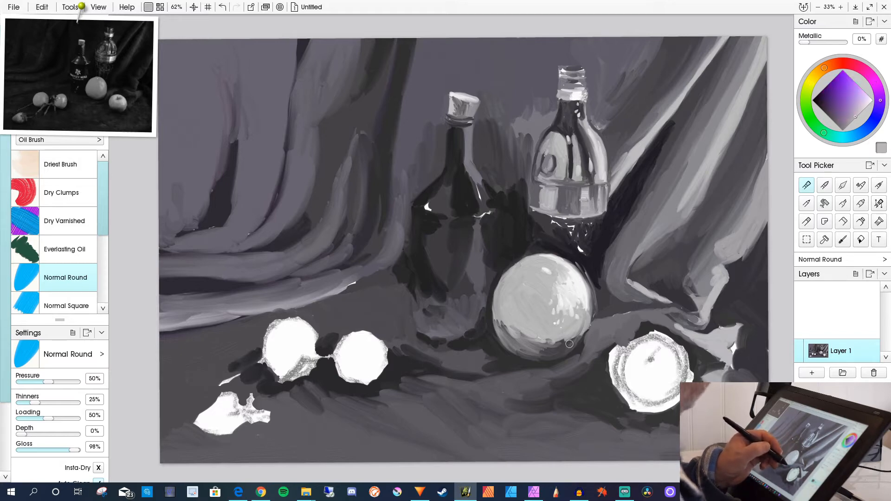
{"action": "left_click", "coordinate": [544, 345], "text": "alt"}
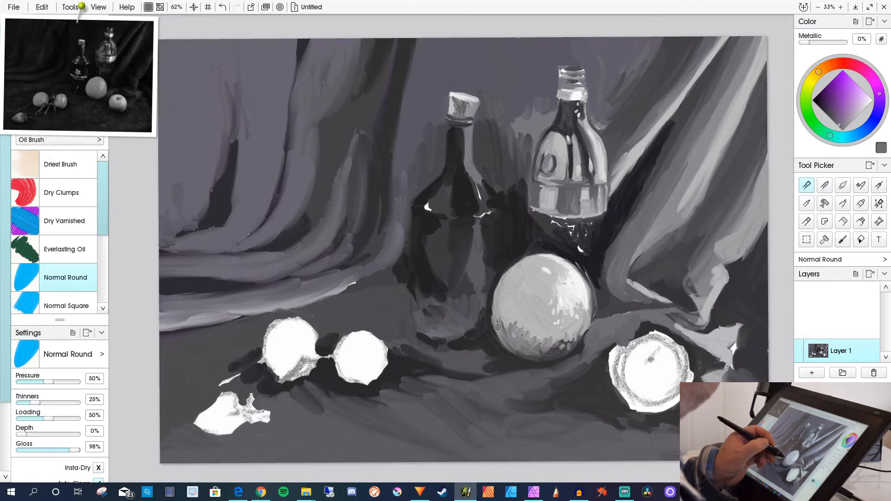
{"action": "left_click", "coordinate": [516, 324], "text": "alt"}
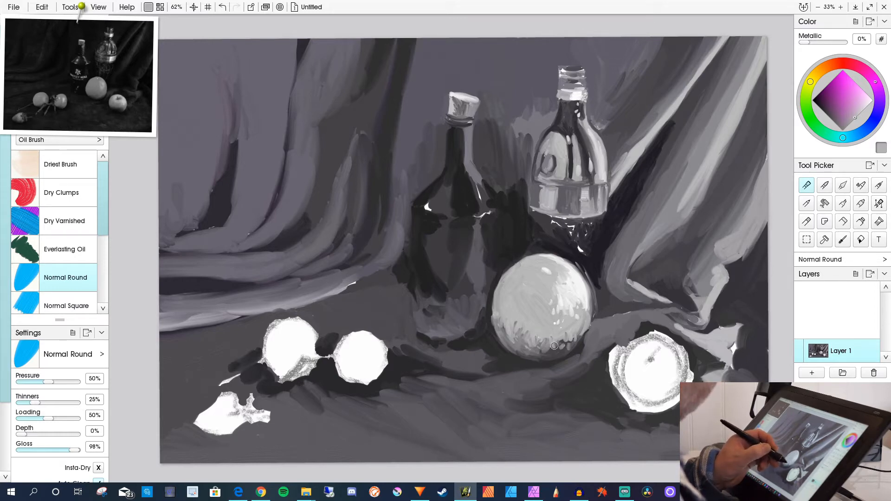
{"action": "left_click_drag", "start_coordinate": [551, 353], "coordinate": [551, 347]}
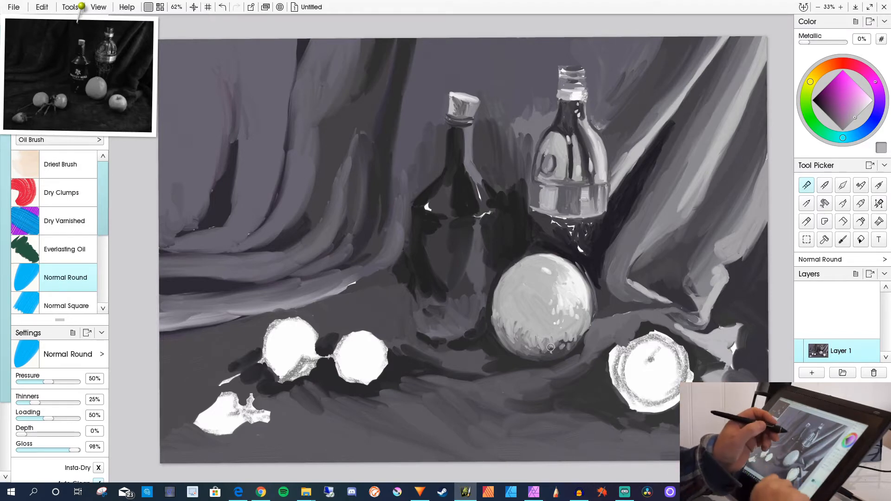
Sample a light grey from the large fruit and paint its right rim from the top down.
{"action": "left_click", "coordinate": [567, 266], "text": "alt"}
{"action": "mouse_move", "coordinate": [565, 261]}
{"action": "left_mouse_down"}
{"action": "mouse_move", "coordinate": [588, 289]}
{"action": "mouse_move", "coordinate": [576, 269]}
{"action": "mouse_move", "coordinate": [591, 320]}
{"action": "left_mouse_up"}
{"action": "left_click_drag", "start_coordinate": [586, 284], "coordinate": [587, 322]}
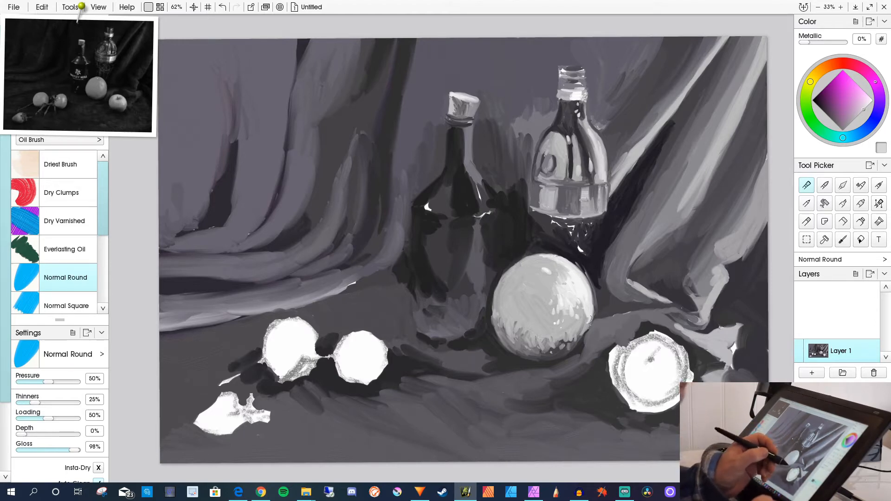
Trim the lower edge of the smaller right-hand fruit with dark grey and block in its outer areas with near-white.
{"action": "left_click", "coordinate": [554, 360], "text": "alt"}
{"action": "mouse_move", "coordinate": [647, 402]}
{"action": "left_mouse_down"}
{"action": "mouse_move", "coordinate": [620, 394]}
{"action": "mouse_move", "coordinate": [632, 407]}
{"action": "left_mouse_up"}
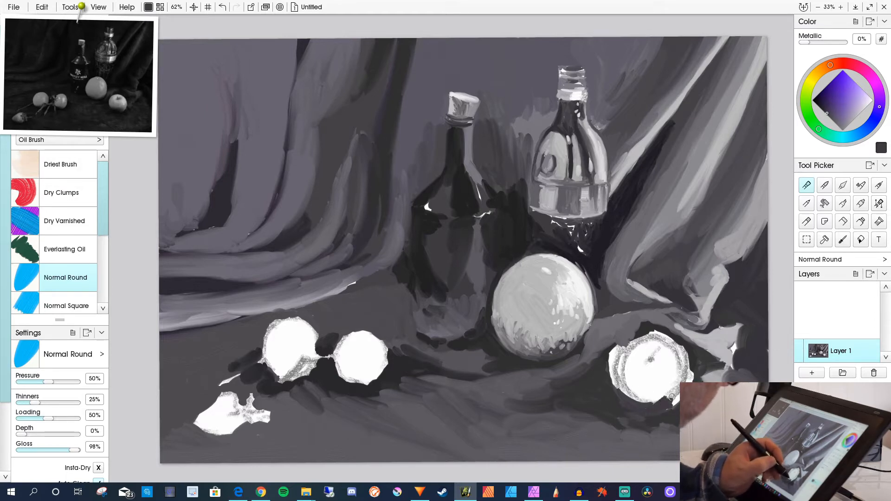
{"action": "left_click", "coordinate": [570, 282], "text": "alt"}
{"action": "mouse_move", "coordinate": [661, 336]}
{"action": "left_mouse_down"}
{"action": "mouse_move", "coordinate": [680, 349]}
{"action": "mouse_move", "coordinate": [672, 340]}
{"action": "mouse_move", "coordinate": [688, 373]}
{"action": "mouse_move", "coordinate": [678, 343]}
{"action": "mouse_move", "coordinate": [638, 336]}
{"action": "mouse_move", "coordinate": [674, 344]}
{"action": "mouse_move", "coordinate": [660, 331]}
{"action": "mouse_move", "coordinate": [685, 361]}
{"action": "mouse_move", "coordinate": [648, 330]}
{"action": "mouse_move", "coordinate": [617, 359]}
{"action": "mouse_move", "coordinate": [642, 336]}
{"action": "mouse_move", "coordinate": [673, 353]}
{"action": "mouse_move", "coordinate": [652, 333]}
{"action": "mouse_move", "coordinate": [678, 347]}
{"action": "left_mouse_up"}
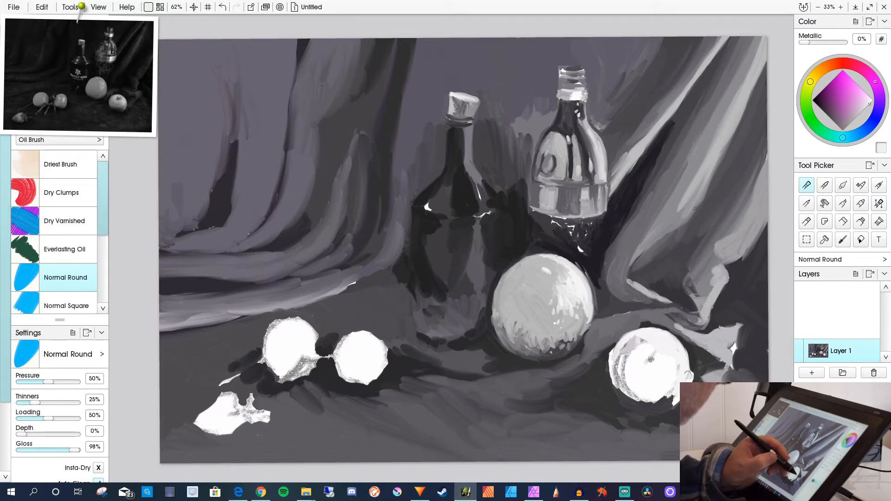
{"action": "left_click_drag", "start_coordinate": [669, 397], "coordinate": [675, 393]}
{"action": "mouse_move", "coordinate": [615, 345]}
{"action": "left_mouse_down"}
{"action": "mouse_move", "coordinate": [612, 371]}
{"action": "mouse_move", "coordinate": [619, 364]}
{"action": "left_mouse_up"}
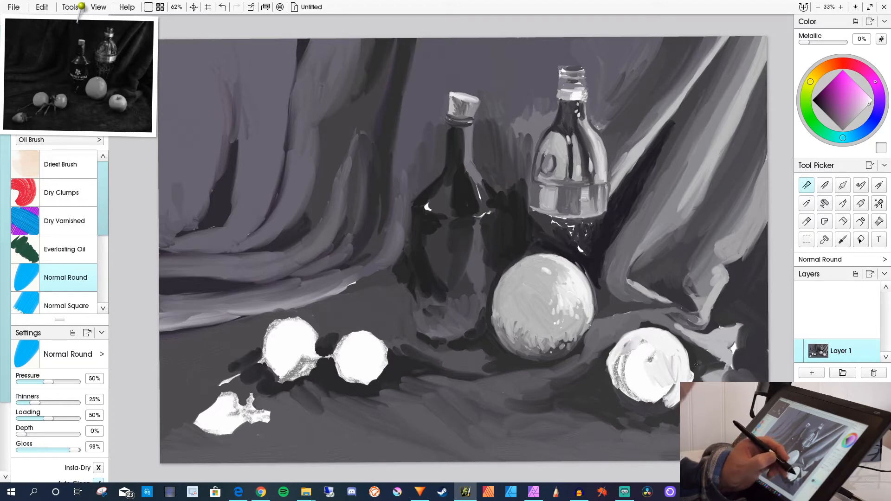
Blend light grey and near-white strokes across the middle and left side of the smaller right-hand fruit.
{"action": "left_click", "coordinate": [640, 331], "text": "alt"}
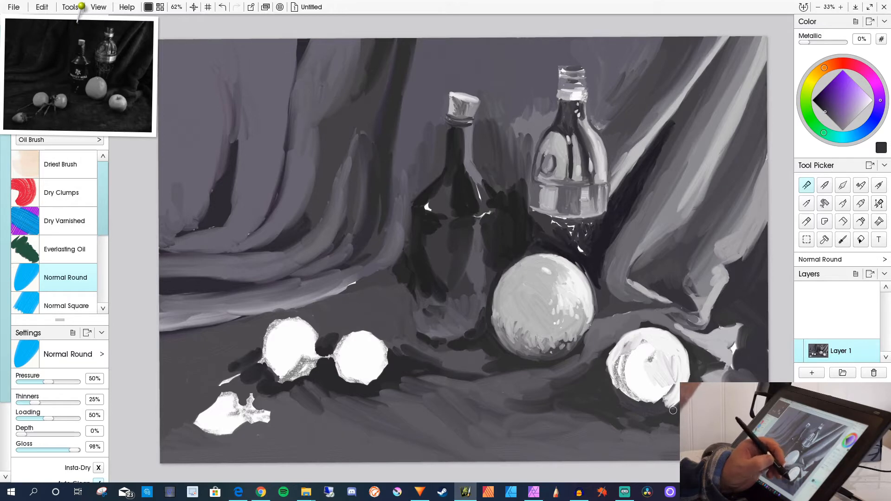
{"action": "left_click", "coordinate": [640, 355], "text": "alt"}
{"action": "mouse_move", "coordinate": [637, 353]}
{"action": "left_mouse_down"}
{"action": "mouse_move", "coordinate": [638, 377]}
{"action": "mouse_move", "coordinate": [647, 368]}
{"action": "mouse_move", "coordinate": [638, 343]}
{"action": "mouse_move", "coordinate": [626, 360]}
{"action": "mouse_move", "coordinate": [637, 346]}
{"action": "mouse_move", "coordinate": [636, 359]}
{"action": "mouse_move", "coordinate": [631, 342]}
{"action": "mouse_move", "coordinate": [621, 370]}
{"action": "mouse_move", "coordinate": [631, 368]}
{"action": "mouse_move", "coordinate": [629, 341]}
{"action": "mouse_move", "coordinate": [627, 372]}
{"action": "mouse_move", "coordinate": [652, 351]}
{"action": "left_mouse_up"}
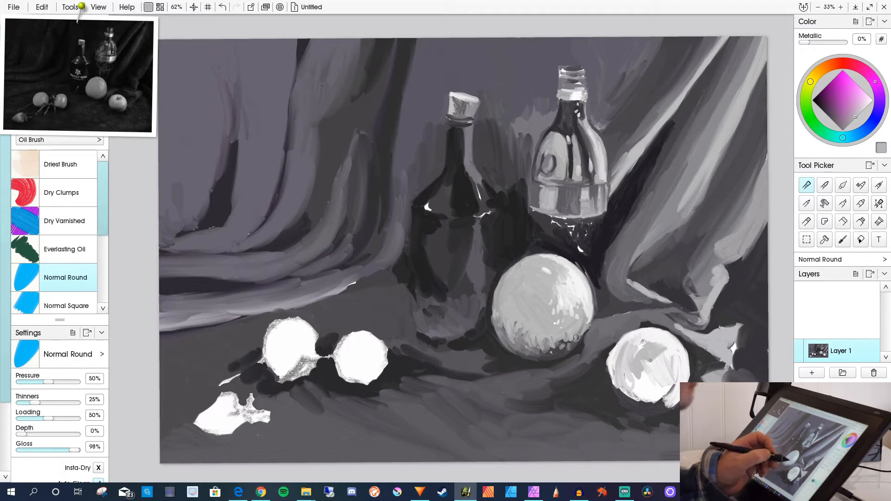
{"action": "left_click", "coordinate": [646, 367], "text": "alt"}
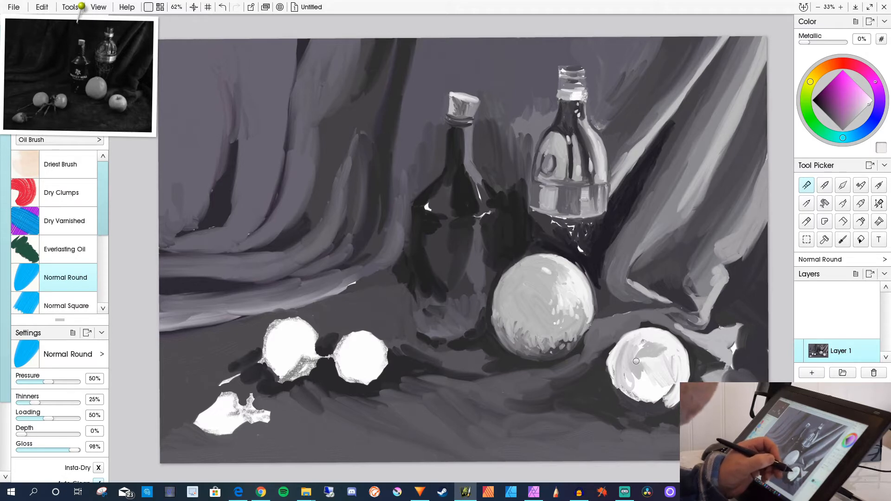
{"action": "left_click", "coordinate": [634, 369], "text": "alt"}
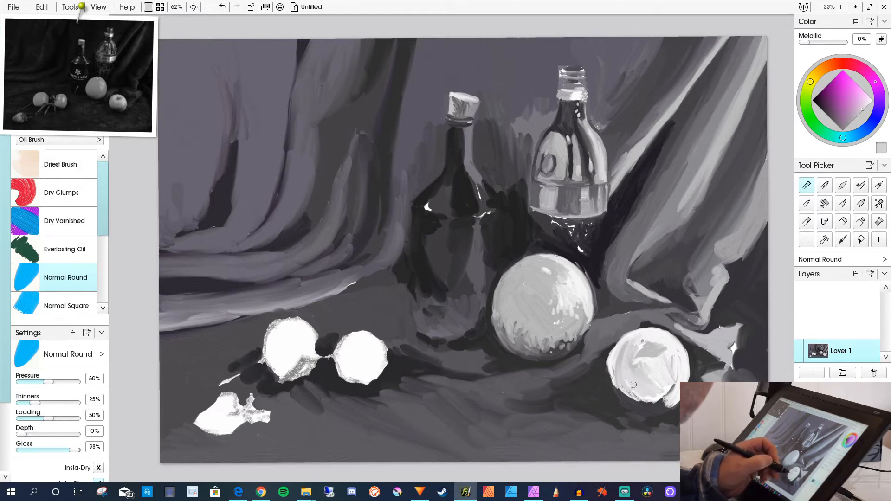
Sample mid greys from the fruit and drapery and brush curved shadow strokes along the right-hand fruit's lower part.
{"action": "left_click", "coordinate": [643, 398], "text": "alt"}
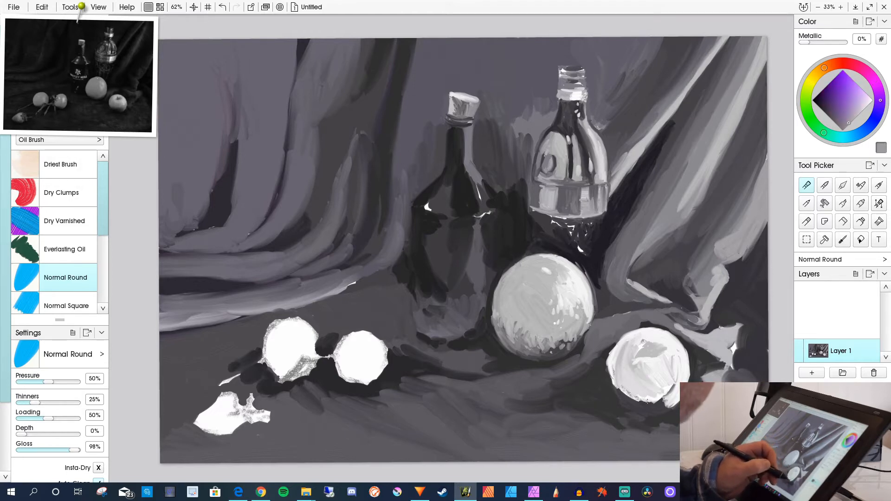
{"action": "left_click", "coordinate": [668, 399], "text": "alt"}
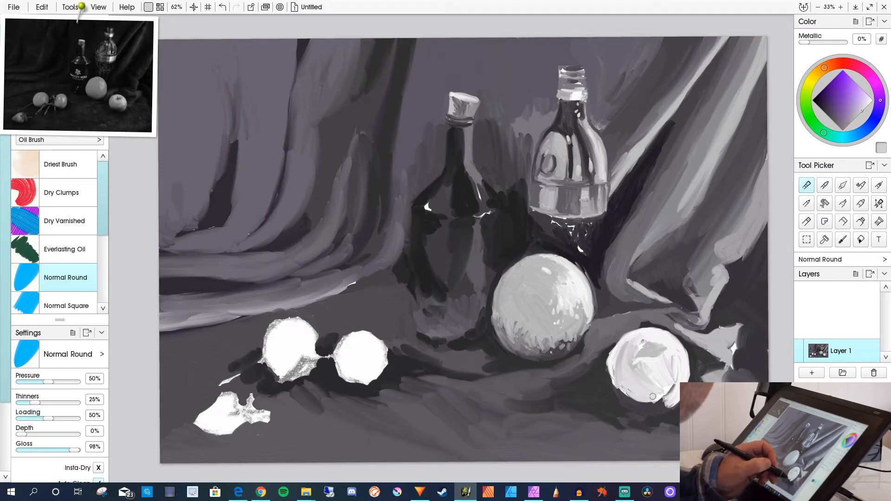
{"action": "left_click", "coordinate": [661, 400], "text": "alt"}
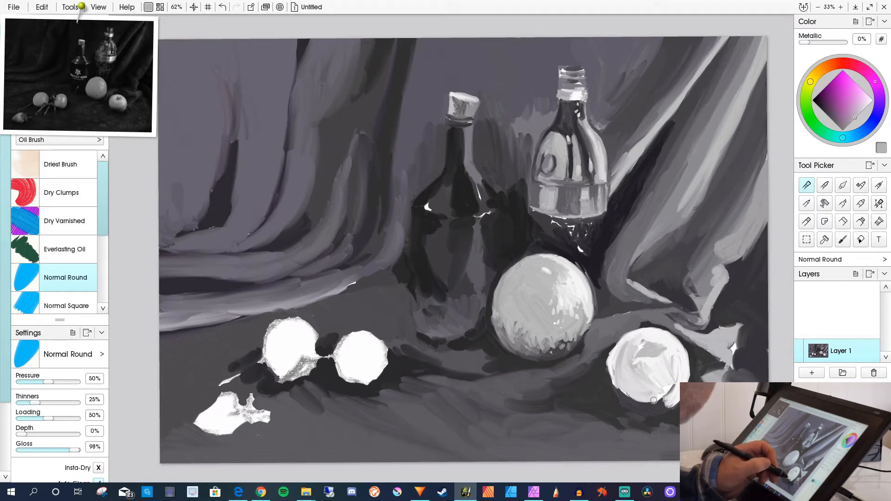
{"action": "left_click", "coordinate": [732, 268], "text": "alt"}
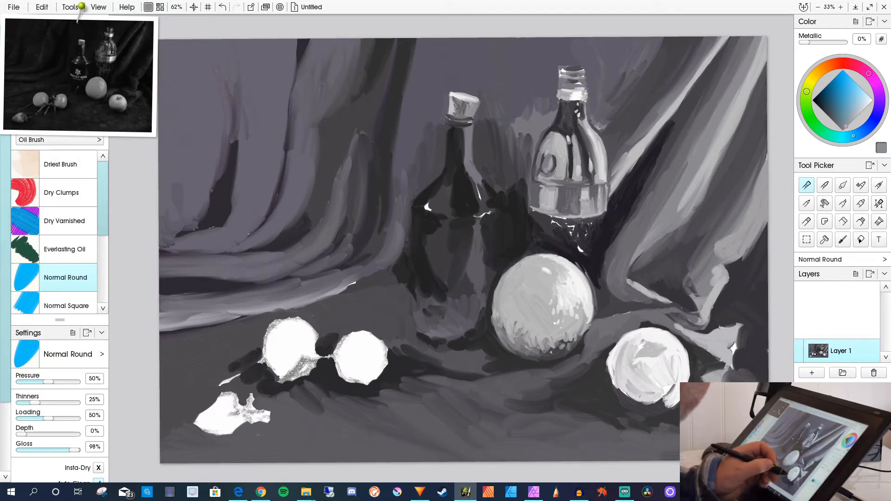
{"action": "mouse_move", "coordinate": [642, 389]}
{"action": "left_mouse_down"}
{"action": "mouse_move", "coordinate": [656, 401]}
{"action": "mouse_move", "coordinate": [630, 397]}
{"action": "mouse_move", "coordinate": [619, 378]}
{"action": "mouse_move", "coordinate": [625, 394]}
{"action": "mouse_move", "coordinate": [611, 381]}
{"action": "mouse_move", "coordinate": [612, 390]}
{"action": "mouse_move", "coordinate": [621, 393]}
{"action": "mouse_move", "coordinate": [610, 371]}
{"action": "mouse_move", "coordinate": [621, 398]}
{"action": "mouse_move", "coordinate": [608, 364]}
{"action": "mouse_move", "coordinate": [628, 390]}
{"action": "mouse_move", "coordinate": [633, 381]}
{"action": "mouse_move", "coordinate": [643, 386]}
{"action": "mouse_move", "coordinate": [651, 395]}
{"action": "mouse_move", "coordinate": [643, 403]}
{"action": "mouse_move", "coordinate": [654, 406]}
{"action": "mouse_move", "coordinate": [631, 390]}
{"action": "mouse_move", "coordinate": [640, 401]}
{"action": "mouse_move", "coordinate": [655, 386]}
{"action": "left_mouse_up"}
{"action": "left_click_drag", "start_coordinate": [676, 343], "coordinate": [662, 400]}
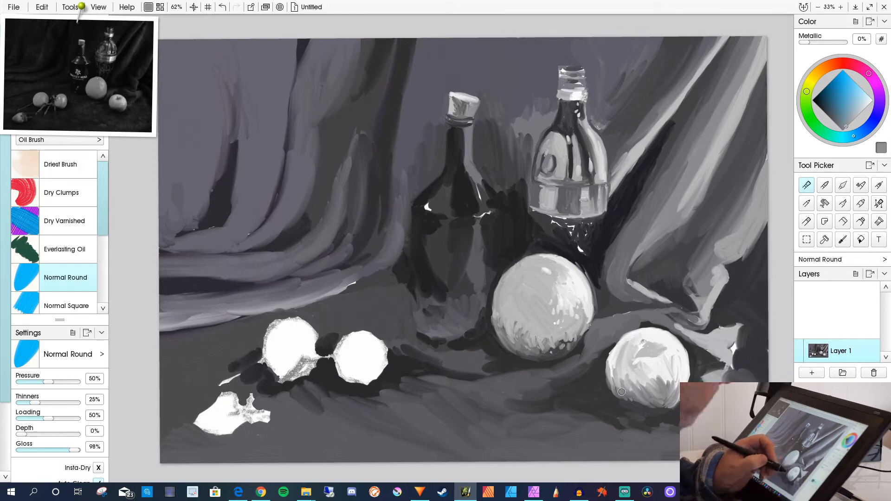
Paint the right-hand fruit's stem hollow in dark grey and sample near-white to refine the surface around it.
{"action": "left_click", "coordinate": [638, 407], "text": "alt"}
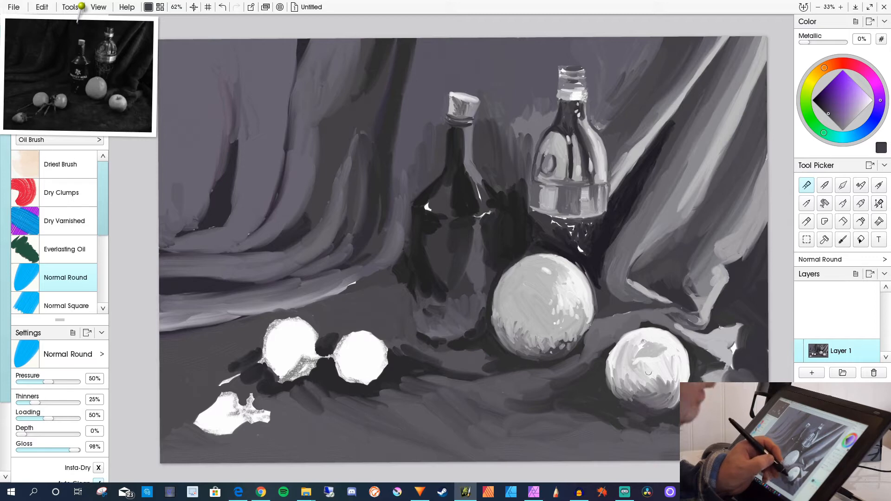
{"action": "mouse_move", "coordinate": [645, 351]}
{"action": "left_mouse_down"}
{"action": "mouse_move", "coordinate": [657, 347]}
{"action": "mouse_move", "coordinate": [641, 358]}
{"action": "mouse_move", "coordinate": [665, 358]}
{"action": "left_mouse_up"}
{"action": "left_click", "coordinate": [649, 358], "text": "alt"}
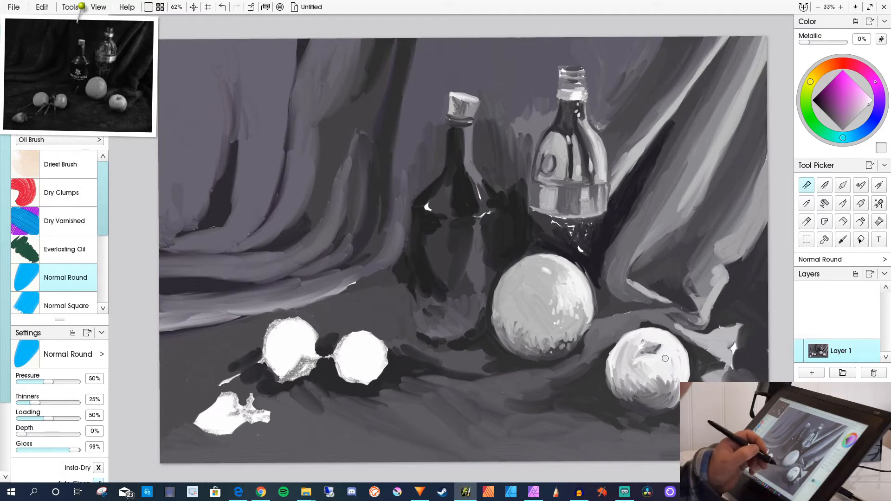
Add near-white highlights to the clear glass bottle's body and lower band, blending them with greys sampled from the glass.
{"action": "left_click", "coordinate": [548, 249], "text": "alt"}
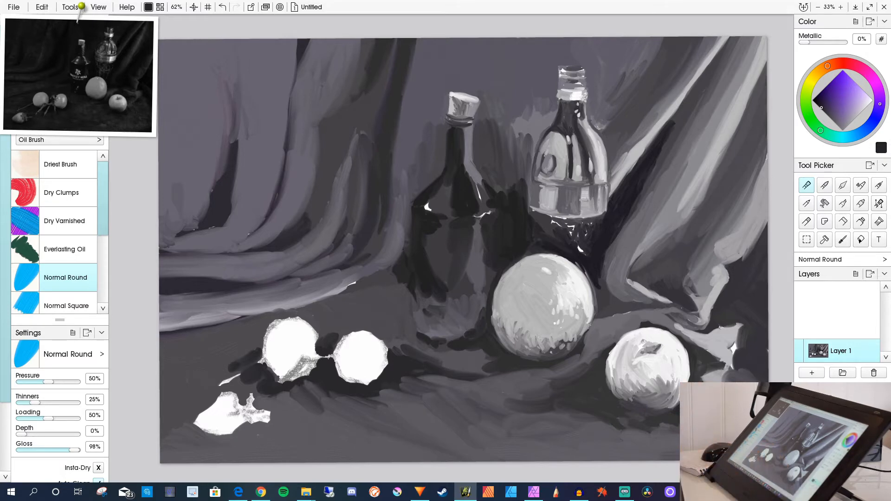
{"action": "left_click", "coordinate": [576, 309], "text": "alt"}
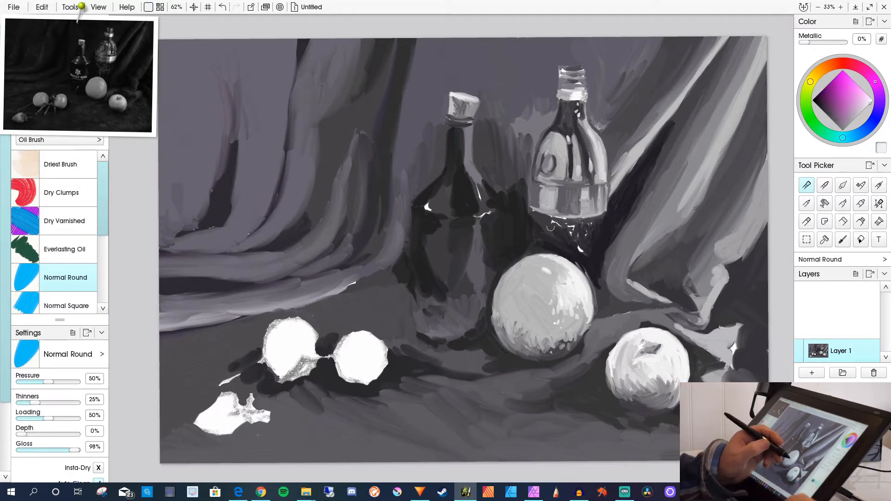
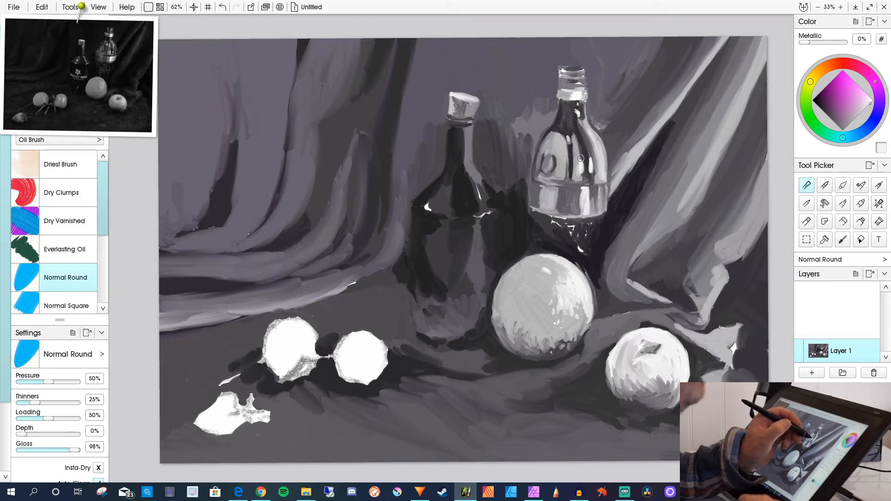
{"action": "left_click_drag", "start_coordinate": [581, 186], "coordinate": [587, 215]}
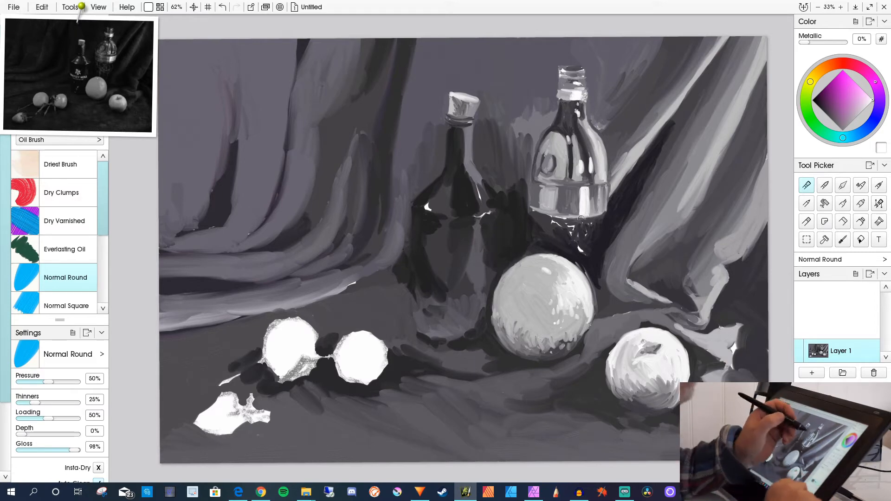
{"action": "left_click", "coordinate": [592, 190], "text": "alt"}
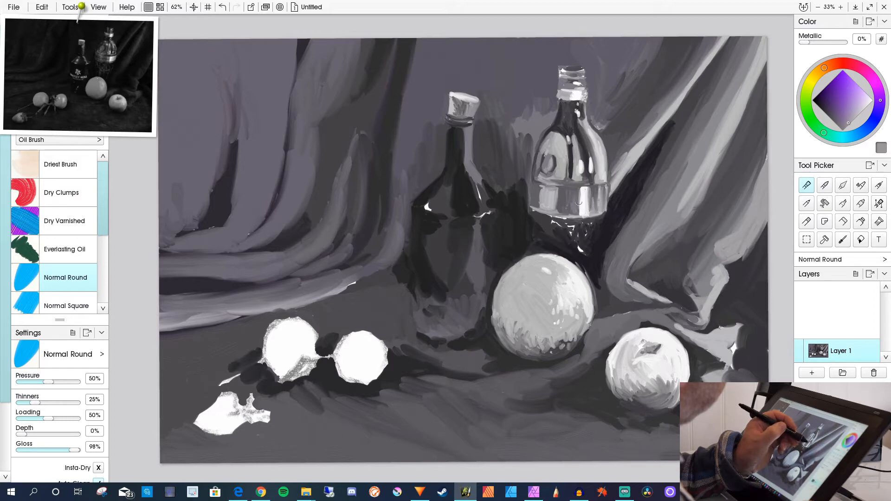
{"action": "left_click", "coordinate": [580, 188], "text": "alt"}
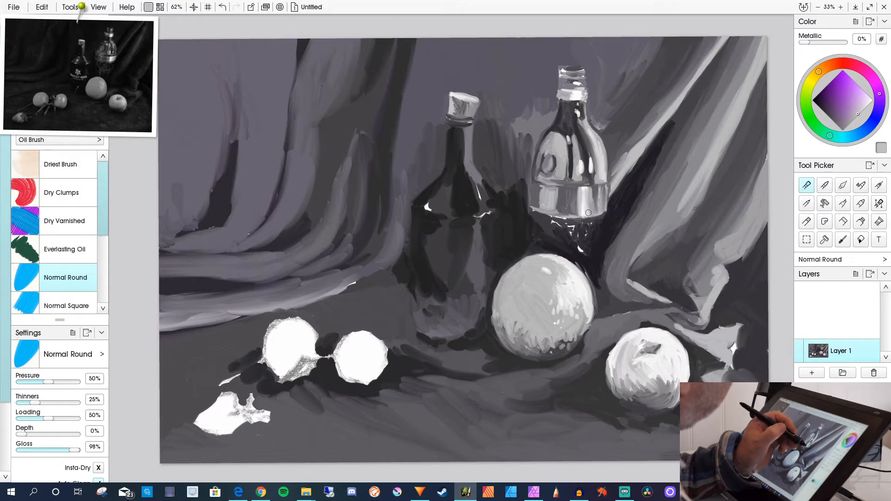
Choose a near-white and paint the curved rim highlight and right shoulder glints on the dark bottle.
{"action": "left_click", "coordinate": [868, 102]}
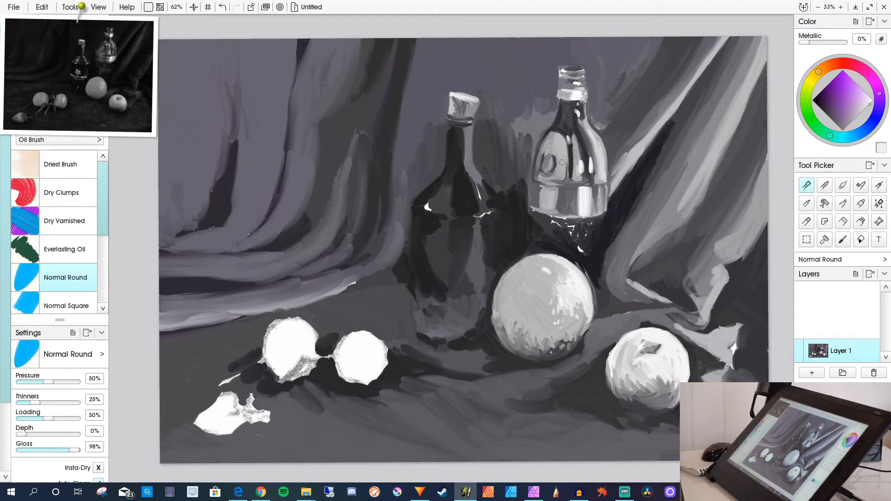
{"action": "mouse_move", "coordinate": [444, 214]}
{"action": "left_mouse_down"}
{"action": "mouse_move", "coordinate": [422, 206]}
{"action": "mouse_move", "coordinate": [473, 211]}
{"action": "mouse_move", "coordinate": [491, 234]}
{"action": "mouse_move", "coordinate": [466, 221]}
{"action": "mouse_move", "coordinate": [464, 238]}
{"action": "mouse_move", "coordinate": [476, 215]}
{"action": "left_mouse_up"}
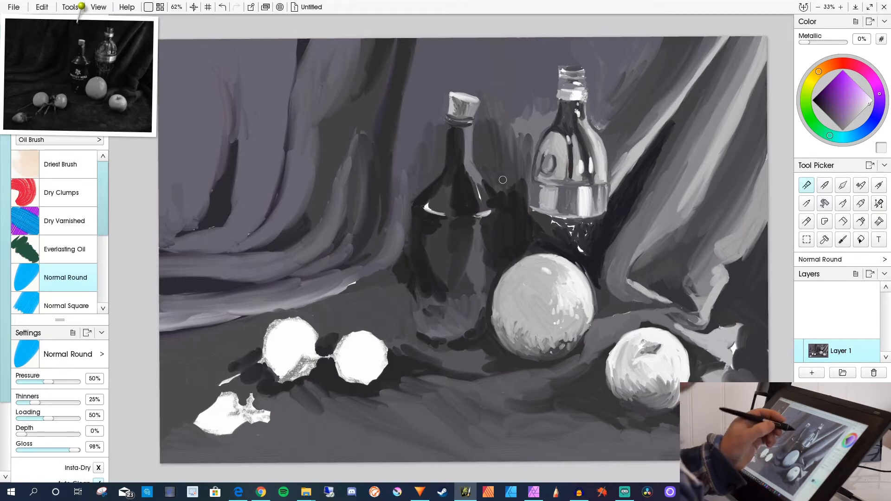
{"action": "mouse_move", "coordinate": [472, 184]}
{"action": "left_mouse_down"}
{"action": "mouse_move", "coordinate": [469, 177]}
{"action": "mouse_move", "coordinate": [485, 196]}
{"action": "left_mouse_up"}
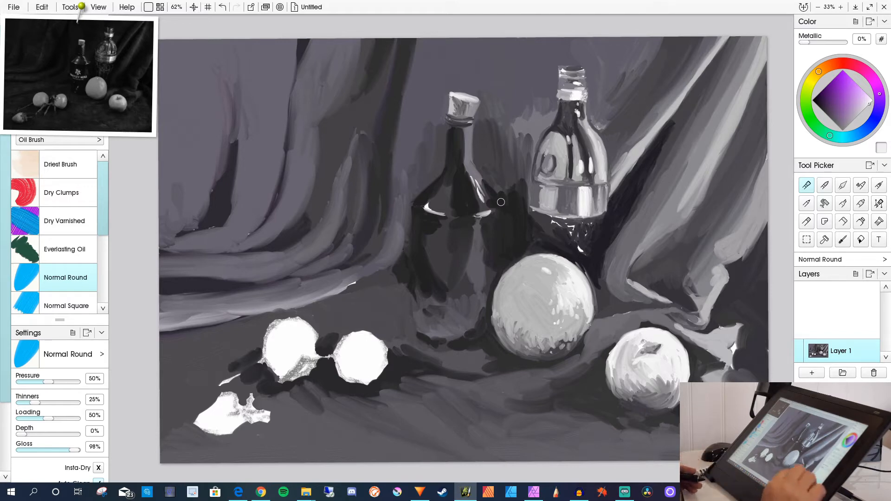
Sample a light grey from the large fruit and block in the small round fruit left of the dark bottle.
{"action": "left_click", "coordinate": [531, 286], "text": "alt"}
{"action": "mouse_move", "coordinate": [355, 333]}
{"action": "left_mouse_down"}
{"action": "mouse_move", "coordinate": [382, 361]}
{"action": "mouse_move", "coordinate": [363, 332]}
{"action": "mouse_move", "coordinate": [380, 346]}
{"action": "mouse_move", "coordinate": [378, 363]}
{"action": "left_mouse_up"}
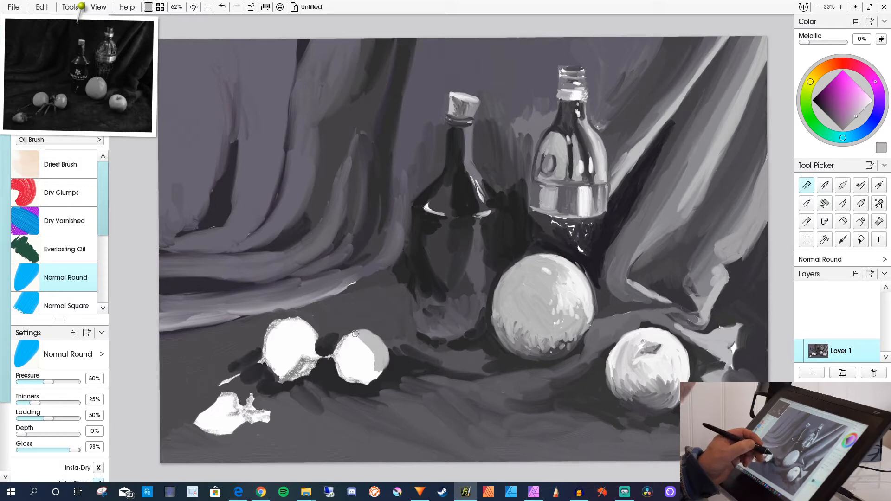
{"action": "mouse_move", "coordinate": [346, 339]}
{"action": "left_mouse_down"}
{"action": "mouse_move", "coordinate": [354, 355]}
{"action": "mouse_move", "coordinate": [354, 335]}
{"action": "mouse_move", "coordinate": [358, 353]}
{"action": "mouse_move", "coordinate": [360, 335]}
{"action": "mouse_move", "coordinate": [369, 359]}
{"action": "mouse_move", "coordinate": [363, 342]}
{"action": "mouse_move", "coordinate": [356, 362]}
{"action": "mouse_move", "coordinate": [350, 338]}
{"action": "mouse_move", "coordinate": [347, 360]}
{"action": "mouse_move", "coordinate": [346, 350]}
{"action": "mouse_move", "coordinate": [363, 365]}
{"action": "mouse_move", "coordinate": [343, 354]}
{"action": "mouse_move", "coordinate": [348, 365]}
{"action": "mouse_move", "coordinate": [376, 379]}
{"action": "mouse_move", "coordinate": [382, 357]}
{"action": "mouse_move", "coordinate": [386, 363]}
{"action": "mouse_move", "coordinate": [381, 358]}
{"action": "mouse_move", "coordinate": [375, 377]}
{"action": "mouse_move", "coordinate": [376, 363]}
{"action": "mouse_move", "coordinate": [373, 377]}
{"action": "mouse_move", "coordinate": [363, 376]}
{"action": "mouse_move", "coordinate": [345, 353]}
{"action": "mouse_move", "coordinate": [359, 385]}
{"action": "mouse_move", "coordinate": [348, 367]}
{"action": "mouse_move", "coordinate": [375, 381]}
{"action": "mouse_move", "coordinate": [381, 373]}
{"action": "mouse_move", "coordinate": [352, 385]}
{"action": "mouse_move", "coordinate": [356, 376]}
{"action": "mouse_move", "coordinate": [372, 379]}
{"action": "mouse_move", "coordinate": [344, 370]}
{"action": "mouse_move", "coordinate": [364, 380]}
{"action": "mouse_move", "coordinate": [344, 375]}
{"action": "mouse_move", "coordinate": [357, 383]}
{"action": "mouse_move", "coordinate": [340, 371]}
{"action": "mouse_move", "coordinate": [356, 382]}
{"action": "mouse_move", "coordinate": [377, 374]}
{"action": "mouse_move", "coordinate": [342, 373]}
{"action": "mouse_move", "coordinate": [377, 377]}
{"action": "left_mouse_up"}
Shade the small round fruit's underside with dark grey and define its left edge with mid grey.
{"action": "left_click", "coordinate": [352, 385], "text": "alt"}
{"action": "left_click", "coordinate": [375, 364], "text": "alt"}
{"action": "left_click", "coordinate": [385, 376], "text": "alt"}
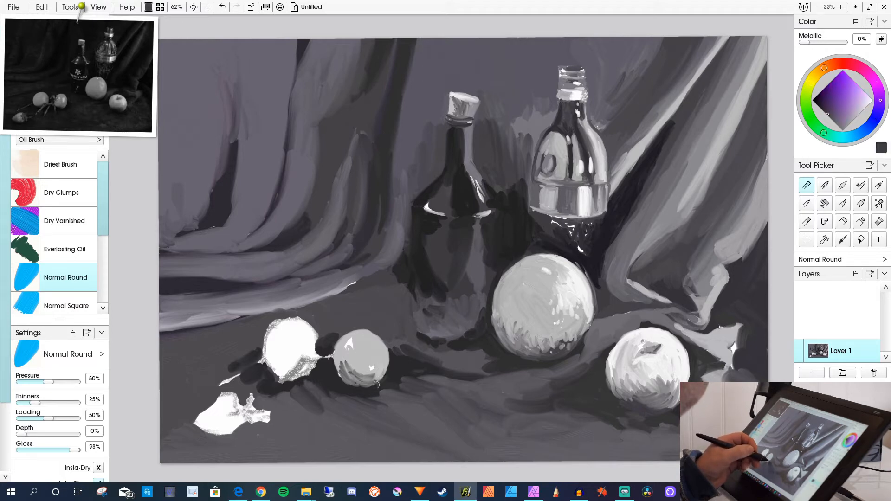
{"action": "mouse_move", "coordinate": [346, 385]}
{"action": "left_mouse_down"}
{"action": "mouse_move", "coordinate": [339, 375]}
{"action": "mouse_move", "coordinate": [362, 381]}
{"action": "mouse_move", "coordinate": [339, 371]}
{"action": "mouse_move", "coordinate": [367, 385]}
{"action": "left_mouse_up"}
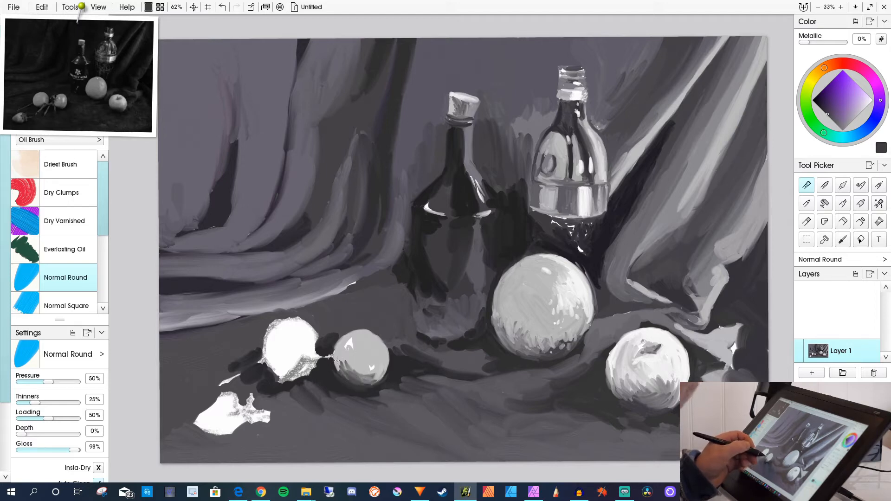
{"action": "left_click", "coordinate": [337, 360], "text": "alt"}
{"action": "left_click_drag", "start_coordinate": [336, 359], "coordinate": [339, 366]}
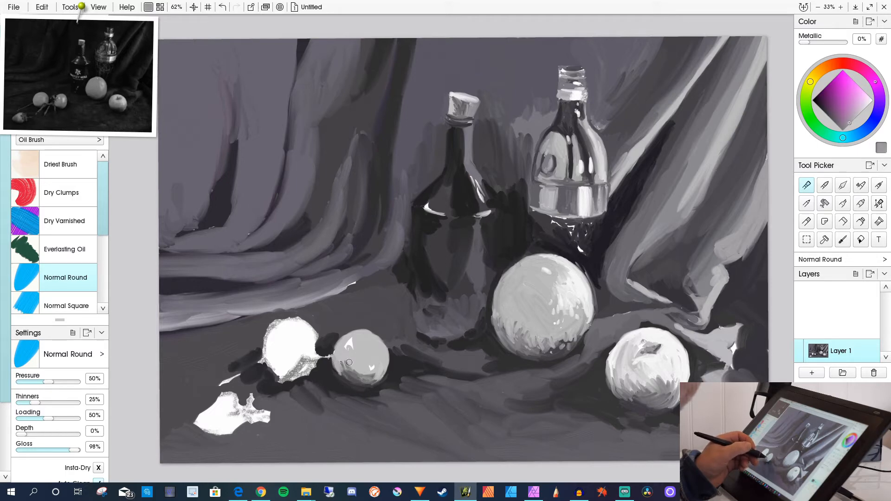
Sample near-white from the small round fruit and paint highlights across its upper and right areas.
{"action": "left_click", "coordinate": [349, 344], "text": "alt"}
{"action": "mouse_move", "coordinate": [371, 346]}
{"action": "left_mouse_down"}
{"action": "mouse_move", "coordinate": [373, 370]}
{"action": "mouse_move", "coordinate": [379, 362]}
{"action": "mouse_move", "coordinate": [371, 371]}
{"action": "mouse_move", "coordinate": [380, 360]}
{"action": "left_mouse_up"}
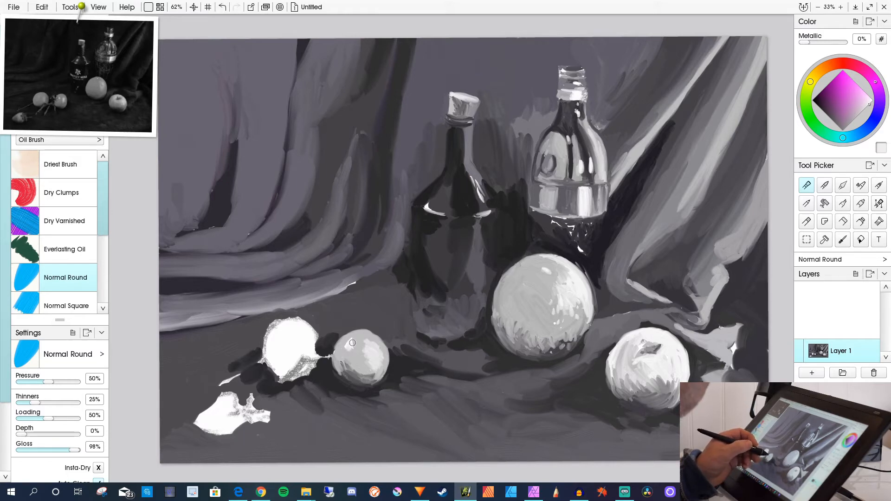
{"action": "mouse_move", "coordinate": [351, 350]}
{"action": "left_mouse_down"}
{"action": "mouse_move", "coordinate": [345, 354]}
{"action": "mouse_move", "coordinate": [360, 342]}
{"action": "mouse_move", "coordinate": [348, 361]}
{"action": "mouse_move", "coordinate": [374, 374]}
{"action": "left_mouse_up"}
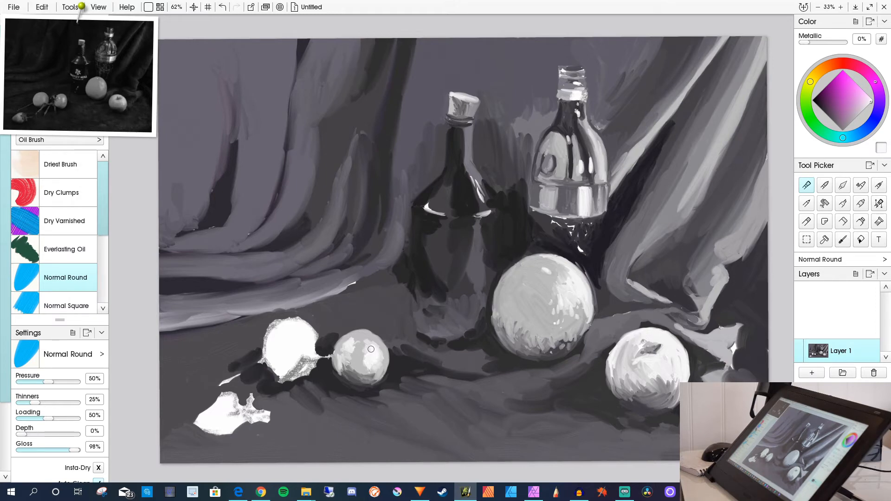
Sample light grey and near-white from the large fruit and retouch the highlight near its top.
{"action": "left_click", "coordinate": [534, 295], "text": "alt"}
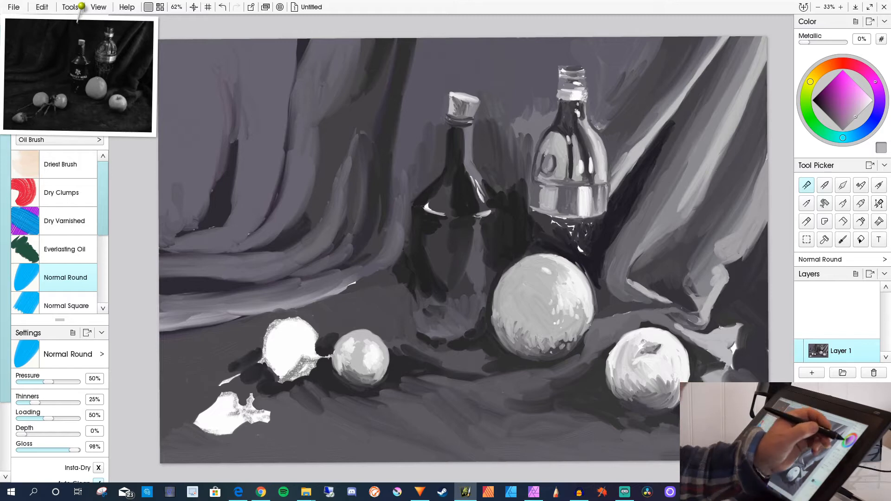
{"action": "left_click", "coordinate": [852, 120]}
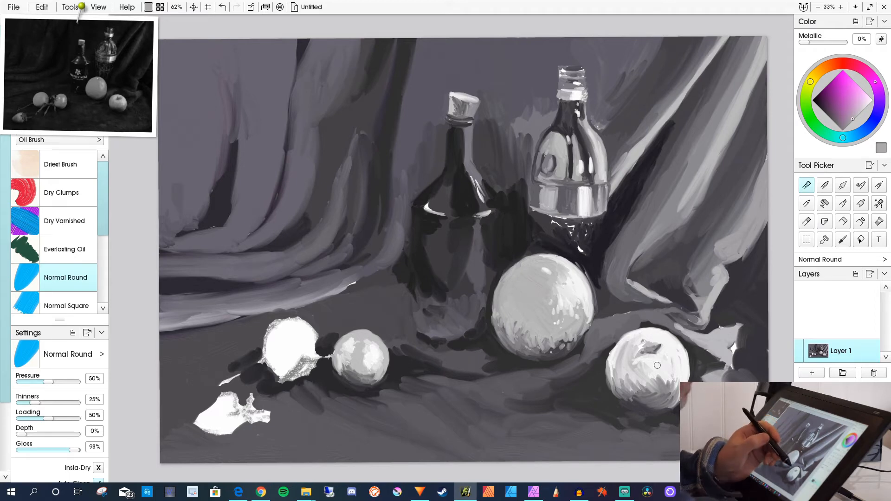
{"action": "left_click", "coordinate": [568, 295], "text": "alt"}
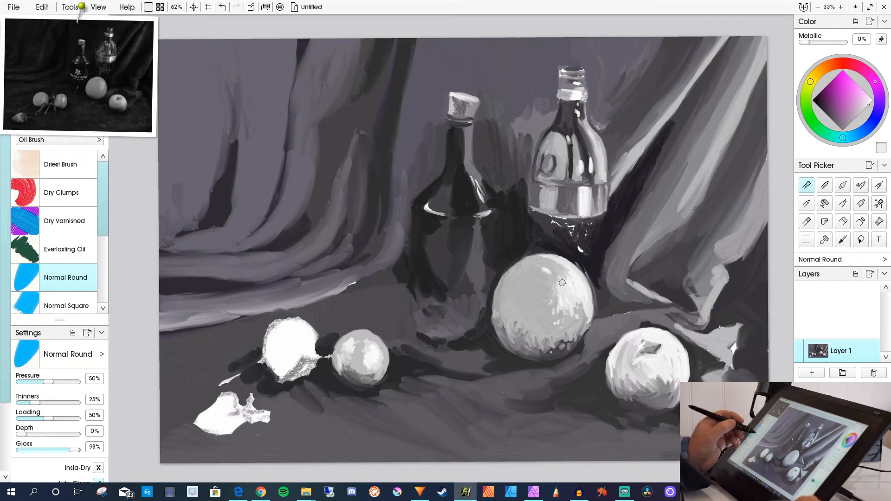
Block in the leftmost round fruit with light grey from its neighbour and shade its lower part with darker grey.
{"action": "left_click", "coordinate": [357, 357], "text": "alt"}
{"action": "mouse_move", "coordinate": [287, 323]}
{"action": "left_mouse_down"}
{"action": "mouse_move", "coordinate": [303, 344]}
{"action": "mouse_move", "coordinate": [308, 338]}
{"action": "mouse_move", "coordinate": [287, 317]}
{"action": "mouse_move", "coordinate": [304, 327]}
{"action": "left_mouse_up"}
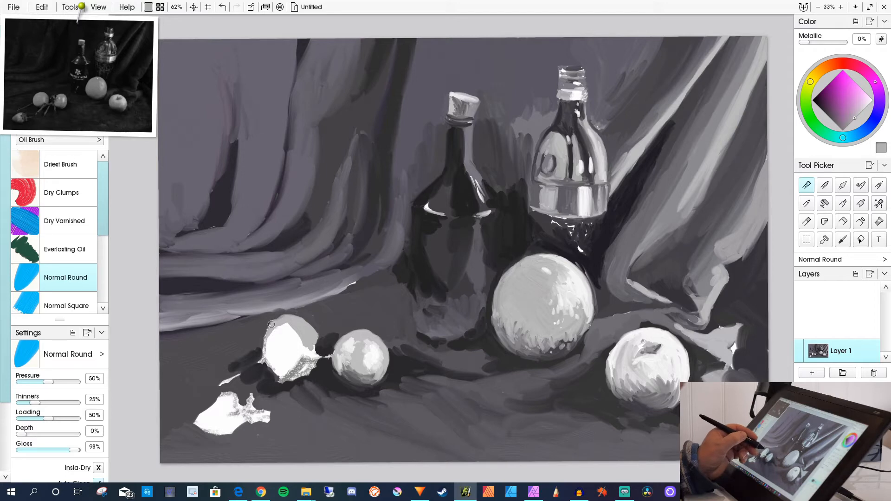
{"action": "mouse_move", "coordinate": [276, 330]}
{"action": "left_mouse_down"}
{"action": "mouse_move", "coordinate": [299, 348]}
{"action": "mouse_move", "coordinate": [315, 338]}
{"action": "mouse_move", "coordinate": [297, 347]}
{"action": "mouse_move", "coordinate": [297, 332]}
{"action": "mouse_move", "coordinate": [296, 347]}
{"action": "mouse_move", "coordinate": [278, 350]}
{"action": "mouse_move", "coordinate": [280, 325]}
{"action": "mouse_move", "coordinate": [280, 360]}
{"action": "left_mouse_up"}
{"action": "mouse_move", "coordinate": [270, 330]}
{"action": "left_mouse_down"}
{"action": "mouse_move", "coordinate": [264, 352]}
{"action": "mouse_move", "coordinate": [276, 354]}
{"action": "mouse_move", "coordinate": [274, 329]}
{"action": "mouse_move", "coordinate": [277, 349]}
{"action": "mouse_move", "coordinate": [290, 336]}
{"action": "mouse_move", "coordinate": [284, 361]}
{"action": "mouse_move", "coordinate": [298, 347]}
{"action": "mouse_move", "coordinate": [278, 359]}
{"action": "mouse_move", "coordinate": [261, 353]}
{"action": "mouse_move", "coordinate": [274, 363]}
{"action": "mouse_move", "coordinate": [269, 384]}
{"action": "mouse_move", "coordinate": [299, 351]}
{"action": "mouse_move", "coordinate": [281, 370]}
{"action": "mouse_move", "coordinate": [270, 366]}
{"action": "mouse_move", "coordinate": [294, 358]}
{"action": "mouse_move", "coordinate": [266, 360]}
{"action": "mouse_move", "coordinate": [301, 350]}
{"action": "left_mouse_up"}
{"action": "left_click", "coordinate": [271, 375], "text": "alt"}
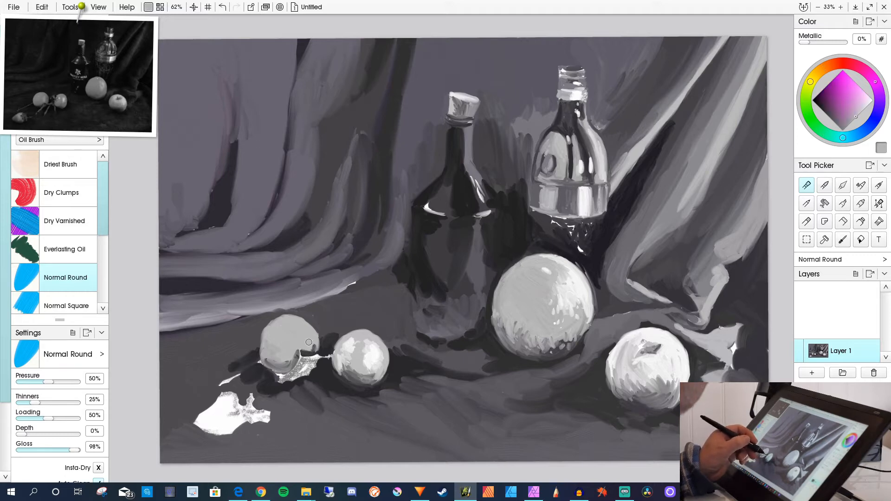
{"action": "left_click", "coordinate": [306, 342], "text": "alt"}
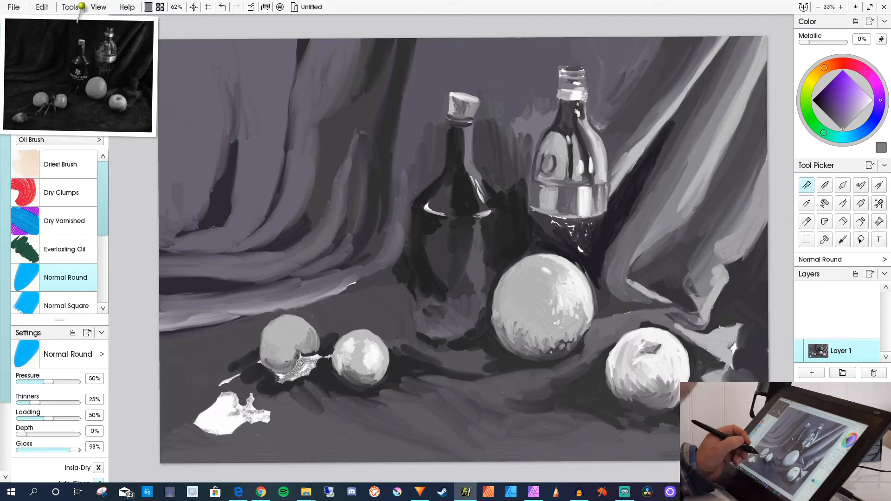
Paint mid-grey stems joining the two small fruits and branching down onto the cloth in front of them.
{"action": "left_click", "coordinate": [310, 360], "text": "alt"}
{"action": "mouse_move", "coordinate": [310, 360]}
{"action": "left_mouse_down"}
{"action": "mouse_move", "coordinate": [337, 369]}
{"action": "mouse_move", "coordinate": [325, 380]}
{"action": "mouse_move", "coordinate": [336, 375]}
{"action": "mouse_move", "coordinate": [334, 363]}
{"action": "mouse_move", "coordinate": [300, 357]}
{"action": "mouse_move", "coordinate": [337, 361]}
{"action": "mouse_move", "coordinate": [301, 359]}
{"action": "mouse_move", "coordinate": [316, 367]}
{"action": "mouse_move", "coordinate": [330, 355]}
{"action": "mouse_move", "coordinate": [308, 355]}
{"action": "left_mouse_up"}
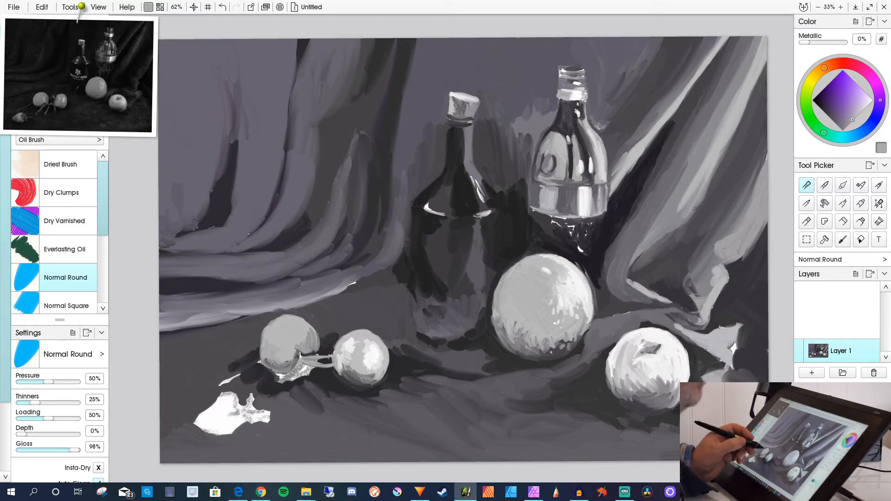
{"action": "mouse_move", "coordinate": [302, 358]}
{"action": "left_mouse_down"}
{"action": "mouse_move", "coordinate": [271, 386]}
{"action": "mouse_move", "coordinate": [305, 361]}
{"action": "mouse_move", "coordinate": [299, 374]}
{"action": "mouse_move", "coordinate": [268, 397]}
{"action": "left_mouse_up"}
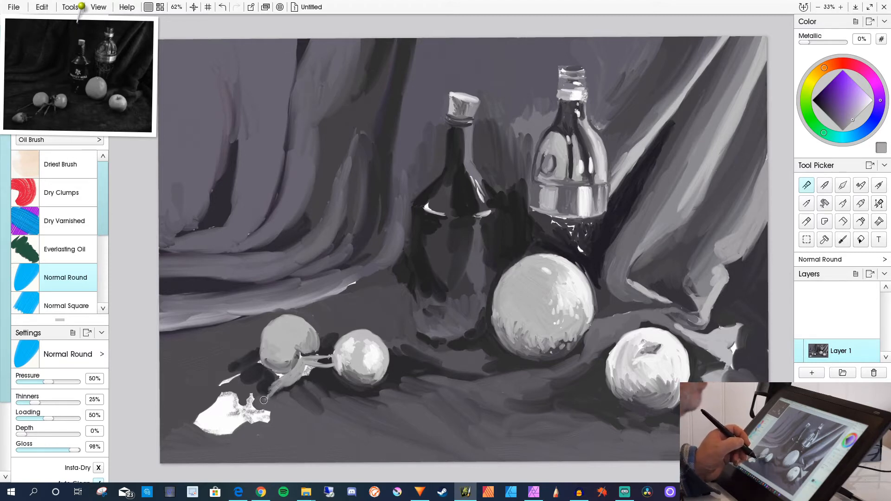
{"action": "left_click_drag", "start_coordinate": [330, 370], "coordinate": [306, 400]}
{"action": "mouse_move", "coordinate": [324, 368]}
{"action": "left_mouse_down"}
{"action": "mouse_move", "coordinate": [292, 408]}
{"action": "mouse_move", "coordinate": [313, 386]}
{"action": "mouse_move", "coordinate": [300, 406]}
{"action": "left_mouse_up"}
{"action": "left_click_drag", "start_coordinate": [331, 366], "coordinate": [343, 400]}
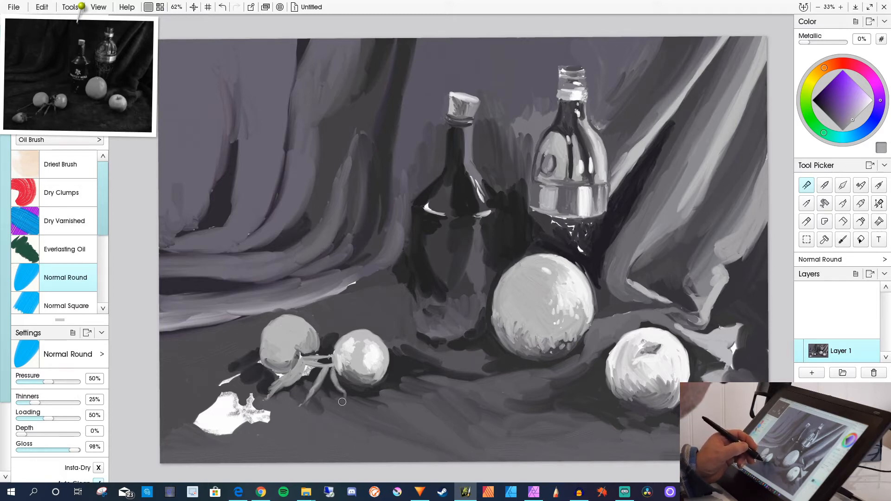
Refine the stems and the dark gaps between the two small round fruits with dark and mid greys sampled around them.
{"action": "left_click_drag", "start_coordinate": [333, 370], "coordinate": [340, 404]}
{"action": "left_click", "coordinate": [324, 381], "text": "alt"}
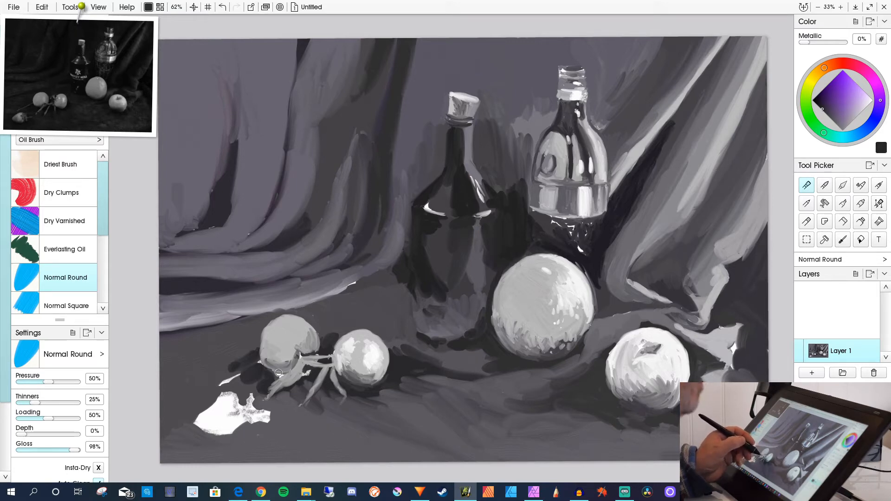
{"action": "left_click", "coordinate": [304, 367], "text": "alt"}
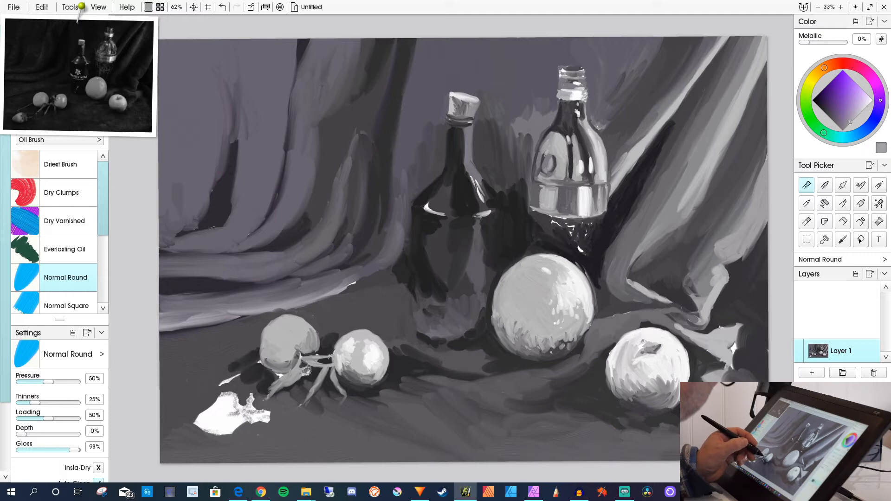
{"action": "left_click", "coordinate": [308, 370], "text": "alt"}
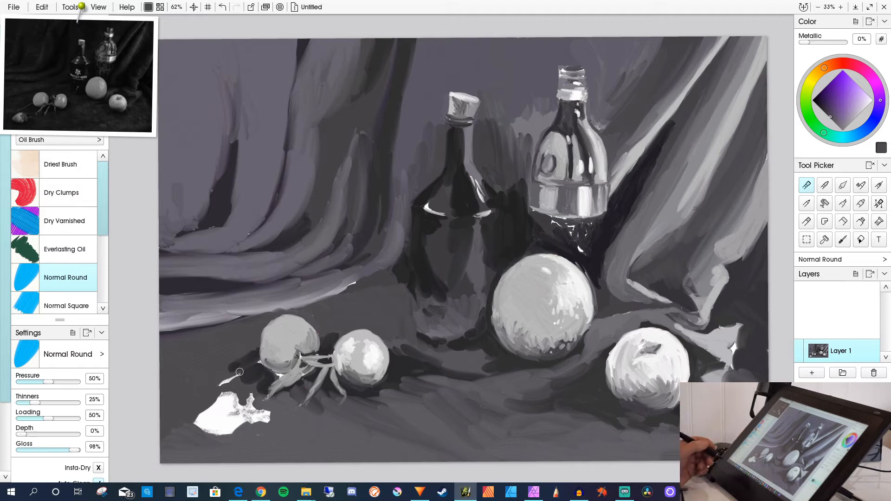
Sample light grey from the right small fruit and paint a highlight on the upper right of its left neighbour.
{"action": "left_click", "coordinate": [365, 345], "text": "alt"}
{"action": "mouse_move", "coordinate": [297, 331]}
{"action": "left_mouse_down"}
{"action": "mouse_move", "coordinate": [296, 347]}
{"action": "mouse_move", "coordinate": [299, 330]}
{"action": "mouse_move", "coordinate": [305, 343]}
{"action": "left_mouse_up"}
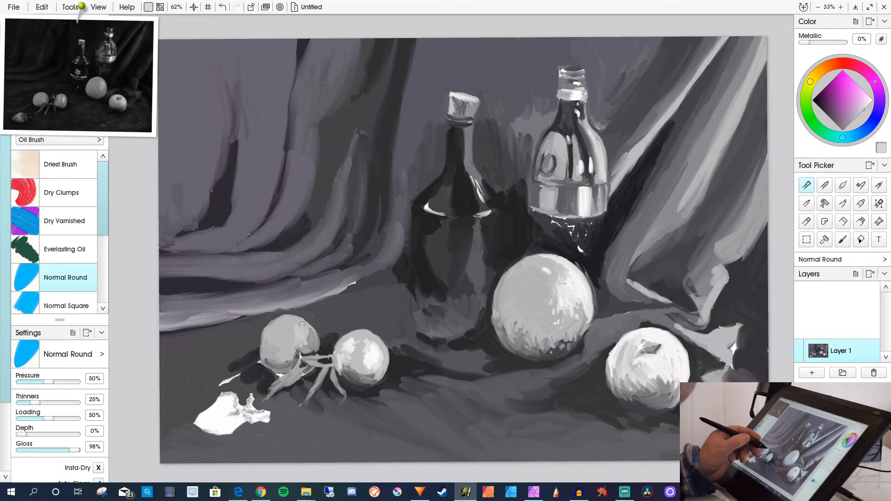
{"action": "left_click_drag", "start_coordinate": [297, 335], "coordinate": [292, 351]}
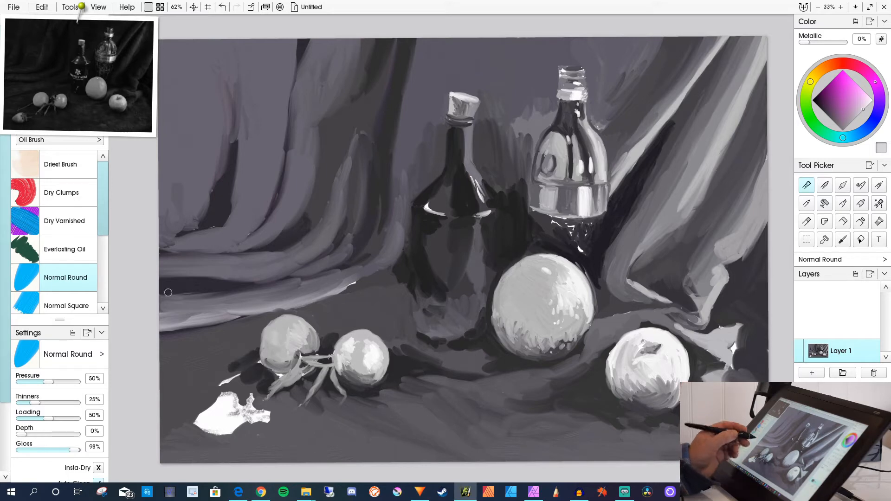
Block in the strawberry in light grey and cut around its leafy stalk with dark greys sampled nearby.
{"action": "mouse_move", "coordinate": [232, 405]}
{"action": "left_mouse_down"}
{"action": "mouse_move", "coordinate": [198, 425]}
{"action": "mouse_move", "coordinate": [223, 405]}
{"action": "mouse_move", "coordinate": [235, 414]}
{"action": "mouse_move", "coordinate": [198, 418]}
{"action": "mouse_move", "coordinate": [205, 411]}
{"action": "mouse_move", "coordinate": [198, 420]}
{"action": "mouse_move", "coordinate": [221, 431]}
{"action": "mouse_move", "coordinate": [200, 422]}
{"action": "mouse_move", "coordinate": [217, 428]}
{"action": "mouse_move", "coordinate": [215, 412]}
{"action": "mouse_move", "coordinate": [232, 408]}
{"action": "mouse_move", "coordinate": [239, 431]}
{"action": "mouse_move", "coordinate": [219, 417]}
{"action": "mouse_move", "coordinate": [236, 429]}
{"action": "mouse_move", "coordinate": [209, 444]}
{"action": "mouse_move", "coordinate": [195, 429]}
{"action": "mouse_move", "coordinate": [236, 436]}
{"action": "mouse_move", "coordinate": [182, 438]}
{"action": "mouse_move", "coordinate": [247, 426]}
{"action": "mouse_move", "coordinate": [217, 437]}
{"action": "mouse_move", "coordinate": [251, 444]}
{"action": "mouse_move", "coordinate": [264, 436]}
{"action": "mouse_move", "coordinate": [261, 424]}
{"action": "mouse_move", "coordinate": [252, 432]}
{"action": "mouse_move", "coordinate": [264, 414]}
{"action": "left_mouse_up"}
{"action": "left_click", "coordinate": [271, 379], "text": "alt"}
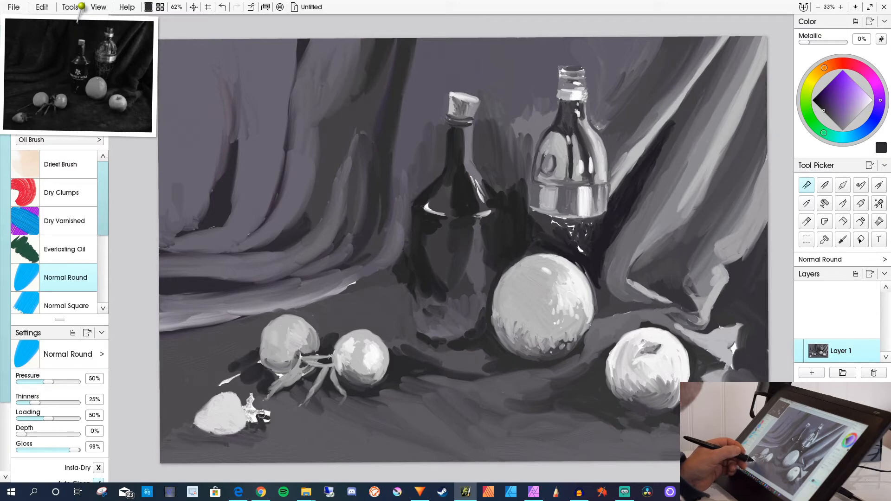
{"action": "left_click", "coordinate": [283, 391], "text": "alt"}
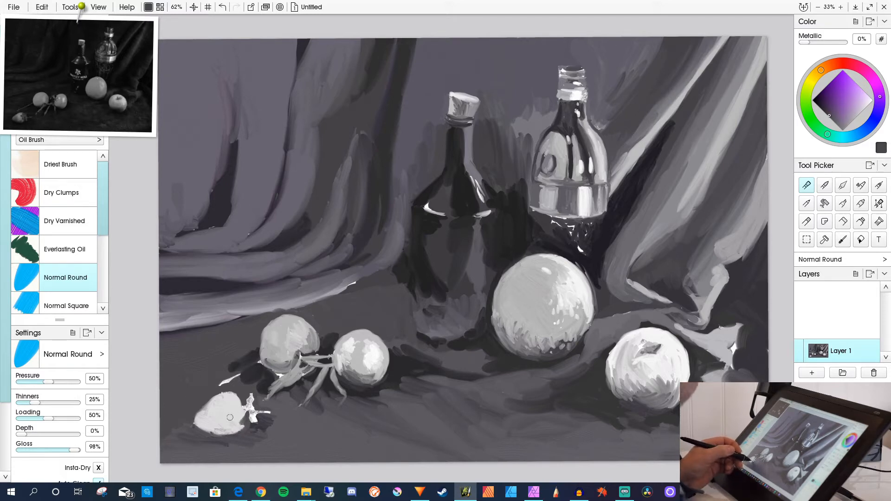
{"action": "left_click", "coordinate": [251, 405], "text": "alt"}
{"action": "left_click_drag", "start_coordinate": [247, 404], "coordinate": [246, 416]}
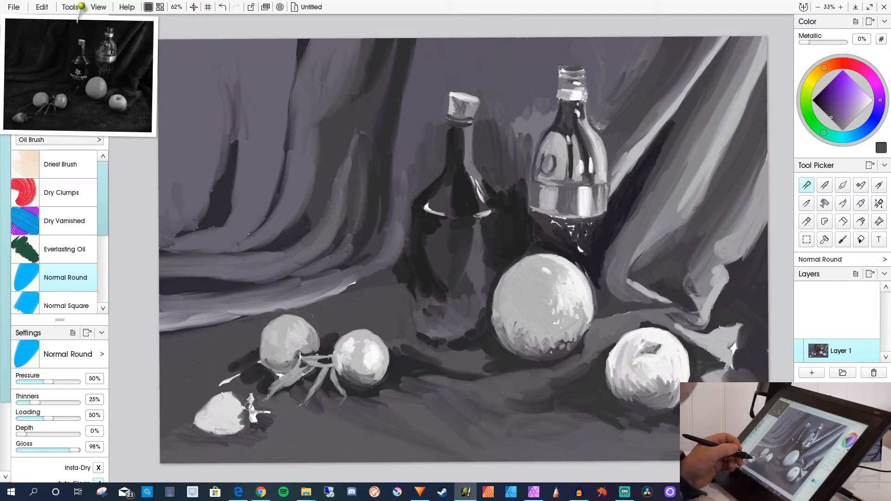
Sample mid-grey beside the strawberry's leaves and dab small seed marks across its upper and outer surface.
{"action": "left_click", "coordinate": [250, 406], "text": "alt"}
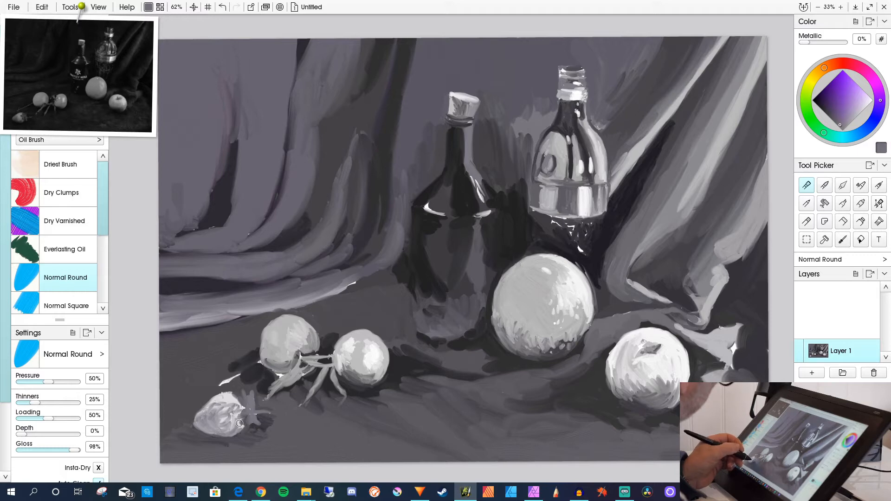
{"action": "left_click", "coordinate": [224, 396]}
{"action": "left_click", "coordinate": [233, 395]}
{"action": "left_click", "coordinate": [224, 397]}
{"action": "left_click", "coordinate": [215, 399]}
{"action": "left_click", "coordinate": [208, 403]}
{"action": "left_click", "coordinate": [200, 415]}
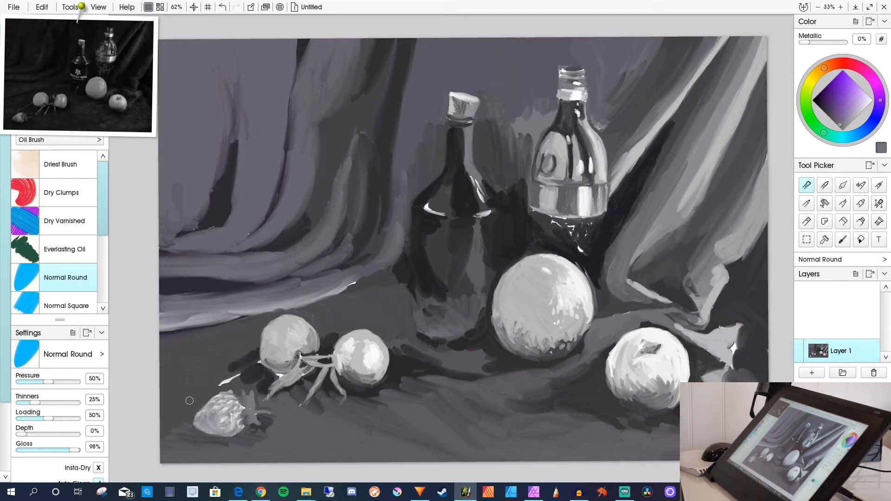
Save the painting under the file name stillLife.
{"action": "key", "text": "ctrl+minus"}
{"action": "key", "text": "ctrl+minus"}
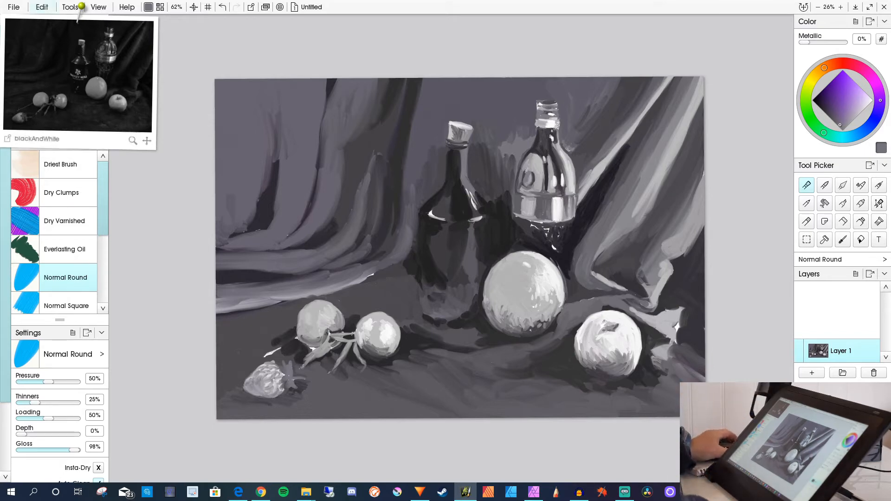
{"action": "left_click", "coordinate": [13, 7]}
{"action": "left_click", "coordinate": [39, 58]}
{"action": "type", "text": "still life"}
{"action": "key", "text": "Return"}
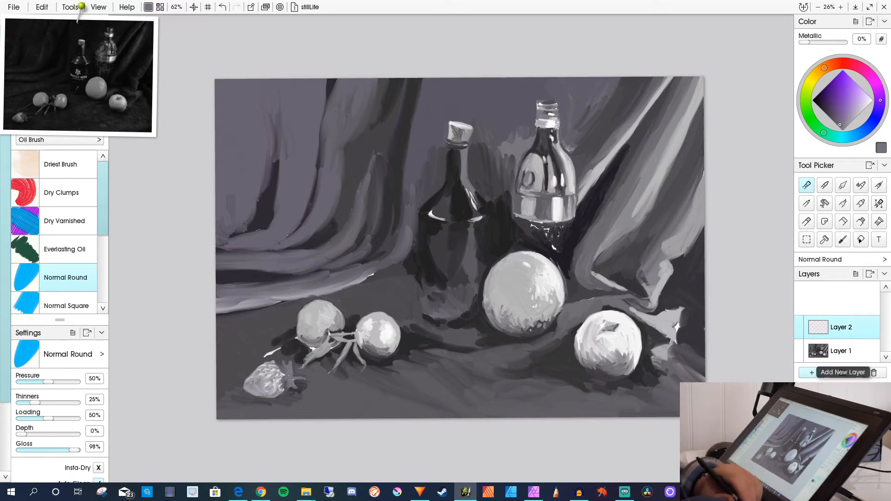
Add a new layer above the painting and set its blend mode to Multiply.
{"action": "left_click", "coordinate": [874, 333]}
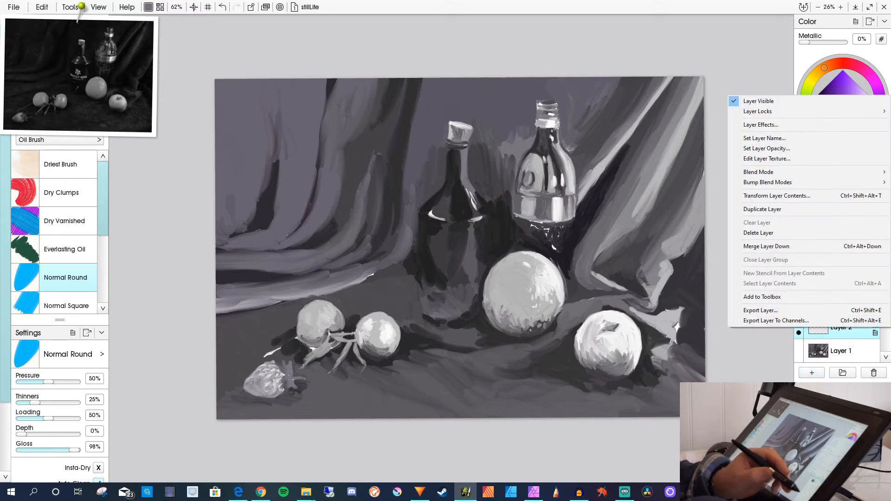
{"action": "mouse_move", "coordinate": [758, 171]}
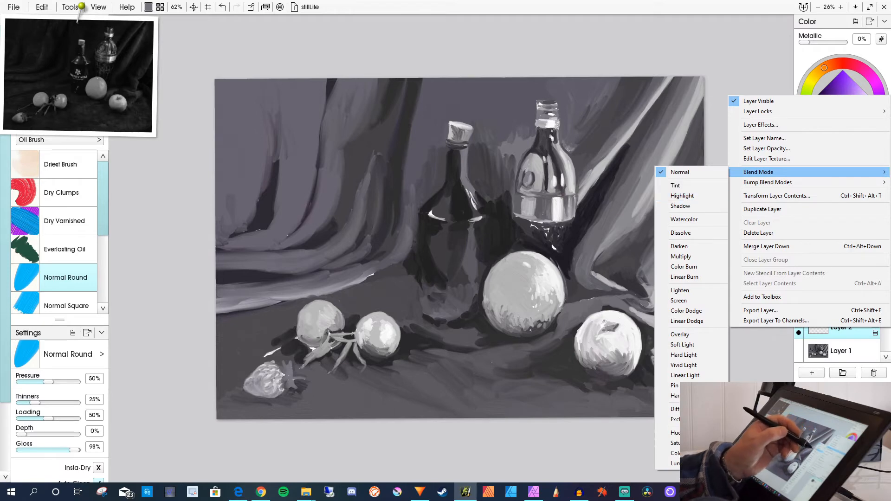
{"action": "left_click", "coordinate": [691, 256]}
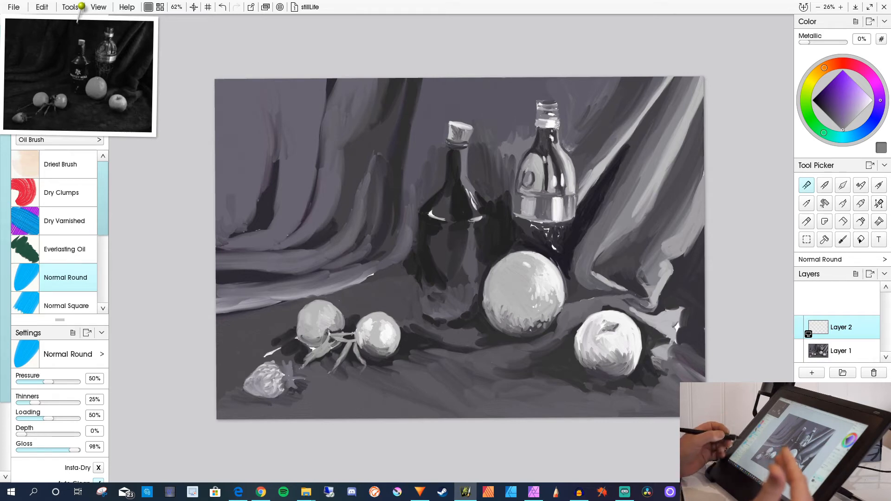
Set brush thinners to 49% and size to 492%, and glaze mid-grey over the right drapery, nearby cloth and the large fruit's top.
{"action": "left_click_drag", "start_coordinate": [35, 403], "coordinate": [38, 402]}
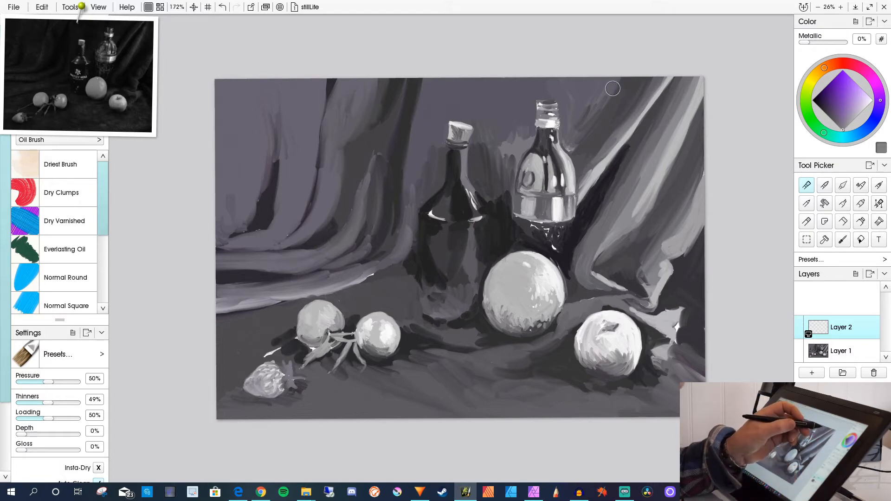
{"action": "mouse_move", "coordinate": [654, 75]}
{"action": "left_mouse_down"}
{"action": "mouse_move", "coordinate": [704, 90]}
{"action": "mouse_move", "coordinate": [658, 51]}
{"action": "mouse_move", "coordinate": [751, 168]}
{"action": "mouse_move", "coordinate": [613, 69]}
{"action": "mouse_move", "coordinate": [676, 138]}
{"action": "mouse_move", "coordinate": [517, 29]}
{"action": "left_mouse_up"}
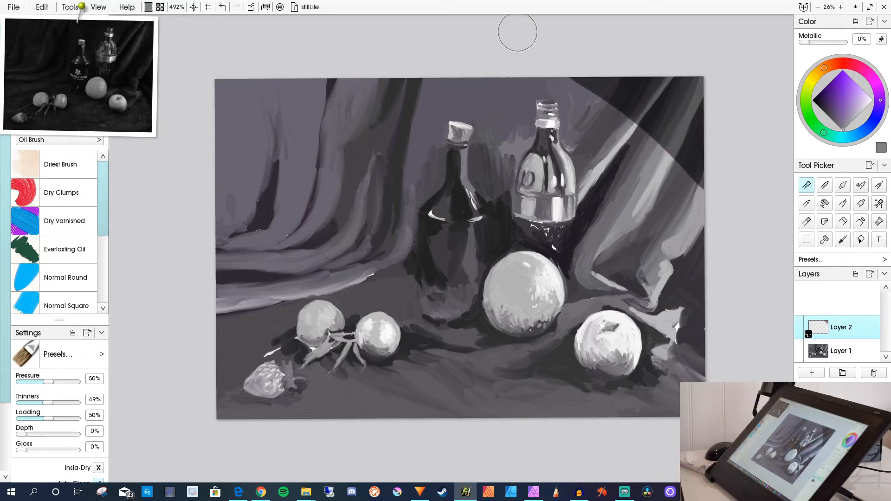
{"action": "mouse_move", "coordinate": [572, 70]}
{"action": "left_mouse_down"}
{"action": "mouse_move", "coordinate": [589, 124]}
{"action": "mouse_move", "coordinate": [570, 63]}
{"action": "mouse_move", "coordinate": [584, 129]}
{"action": "mouse_move", "coordinate": [564, 63]}
{"action": "mouse_move", "coordinate": [576, 139]}
{"action": "mouse_move", "coordinate": [565, 128]}
{"action": "mouse_move", "coordinate": [581, 153]}
{"action": "mouse_move", "coordinate": [566, 134]}
{"action": "mouse_move", "coordinate": [586, 156]}
{"action": "mouse_move", "coordinate": [576, 148]}
{"action": "mouse_move", "coordinate": [576, 158]}
{"action": "mouse_move", "coordinate": [565, 139]}
{"action": "mouse_move", "coordinate": [591, 176]}
{"action": "mouse_move", "coordinate": [566, 138]}
{"action": "mouse_move", "coordinate": [587, 170]}
{"action": "mouse_move", "coordinate": [573, 147]}
{"action": "mouse_move", "coordinate": [587, 227]}
{"action": "mouse_move", "coordinate": [583, 166]}
{"action": "mouse_move", "coordinate": [586, 223]}
{"action": "mouse_move", "coordinate": [583, 168]}
{"action": "mouse_move", "coordinate": [584, 211]}
{"action": "mouse_move", "coordinate": [586, 185]}
{"action": "mouse_move", "coordinate": [614, 202]}
{"action": "mouse_move", "coordinate": [613, 105]}
{"action": "mouse_move", "coordinate": [692, 187]}
{"action": "mouse_move", "coordinate": [682, 234]}
{"action": "mouse_move", "coordinate": [627, 175]}
{"action": "mouse_move", "coordinate": [676, 259]}
{"action": "mouse_move", "coordinate": [670, 288]}
{"action": "mouse_move", "coordinate": [617, 197]}
{"action": "mouse_move", "coordinate": [600, 259]}
{"action": "mouse_move", "coordinate": [586, 202]}
{"action": "mouse_move", "coordinate": [584, 250]}
{"action": "mouse_move", "coordinate": [606, 271]}
{"action": "left_mouse_up"}
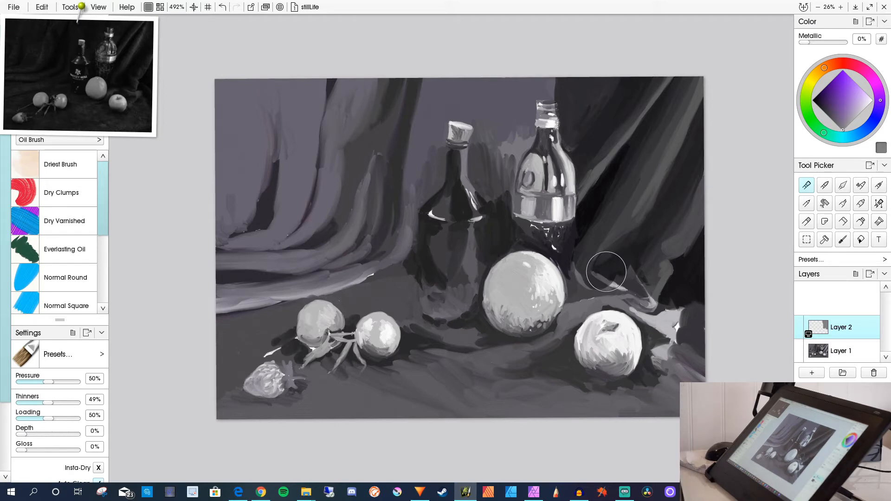
{"action": "mouse_move", "coordinate": [576, 267]}
{"action": "left_mouse_down"}
{"action": "mouse_move", "coordinate": [579, 220]}
{"action": "mouse_move", "coordinate": [551, 233]}
{"action": "mouse_move", "coordinate": [505, 219]}
{"action": "mouse_move", "coordinate": [579, 256]}
{"action": "mouse_move", "coordinate": [535, 235]}
{"action": "mouse_move", "coordinate": [563, 254]}
{"action": "mouse_move", "coordinate": [553, 249]}
{"action": "mouse_move", "coordinate": [576, 282]}
{"action": "mouse_move", "coordinate": [646, 308]}
{"action": "mouse_move", "coordinate": [629, 269]}
{"action": "mouse_move", "coordinate": [675, 318]}
{"action": "mouse_move", "coordinate": [685, 287]}
{"action": "mouse_move", "coordinate": [712, 353]}
{"action": "mouse_move", "coordinate": [616, 275]}
{"action": "mouse_move", "coordinate": [668, 339]}
{"action": "mouse_move", "coordinate": [606, 298]}
{"action": "mouse_move", "coordinate": [626, 300]}
{"action": "mouse_move", "coordinate": [664, 348]}
{"action": "mouse_move", "coordinate": [641, 307]}
{"action": "mouse_move", "coordinate": [658, 384]}
{"action": "mouse_move", "coordinate": [657, 317]}
{"action": "mouse_move", "coordinate": [657, 400]}
{"action": "mouse_move", "coordinate": [642, 307]}
{"action": "mouse_move", "coordinate": [659, 361]}
{"action": "mouse_move", "coordinate": [643, 314]}
{"action": "mouse_move", "coordinate": [640, 401]}
{"action": "mouse_move", "coordinate": [648, 339]}
{"action": "mouse_move", "coordinate": [644, 377]}
{"action": "mouse_move", "coordinate": [648, 343]}
{"action": "mouse_move", "coordinate": [631, 399]}
{"action": "mouse_move", "coordinate": [676, 346]}
{"action": "mouse_move", "coordinate": [685, 411]}
{"action": "mouse_move", "coordinate": [702, 352]}
{"action": "mouse_move", "coordinate": [681, 406]}
{"action": "mouse_move", "coordinate": [673, 379]}
{"action": "mouse_move", "coordinate": [645, 406]}
{"action": "mouse_move", "coordinate": [634, 394]}
{"action": "mouse_move", "coordinate": [646, 377]}
{"action": "mouse_move", "coordinate": [615, 401]}
{"action": "mouse_move", "coordinate": [633, 391]}
{"action": "mouse_move", "coordinate": [599, 398]}
{"action": "mouse_move", "coordinate": [616, 398]}
{"action": "mouse_move", "coordinate": [598, 366]}
{"action": "mouse_move", "coordinate": [626, 379]}
{"action": "mouse_move", "coordinate": [575, 357]}
{"action": "mouse_move", "coordinate": [570, 309]}
{"action": "mouse_move", "coordinate": [570, 348]}
{"action": "mouse_move", "coordinate": [582, 302]}
{"action": "mouse_move", "coordinate": [617, 299]}
{"action": "mouse_move", "coordinate": [584, 311]}
{"action": "mouse_move", "coordinate": [580, 279]}
{"action": "mouse_move", "coordinate": [564, 262]}
{"action": "mouse_move", "coordinate": [570, 320]}
{"action": "mouse_move", "coordinate": [557, 335]}
{"action": "mouse_move", "coordinate": [510, 346]}
{"action": "left_mouse_up"}
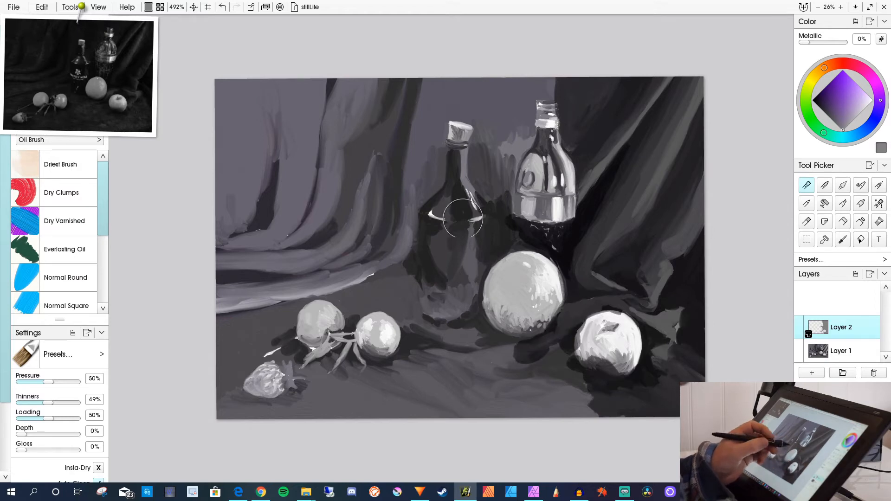
{"action": "mouse_move", "coordinate": [553, 253]}
{"action": "left_mouse_down"}
{"action": "mouse_move", "coordinate": [502, 246]}
{"action": "mouse_move", "coordinate": [530, 254]}
{"action": "left_mouse_up"}
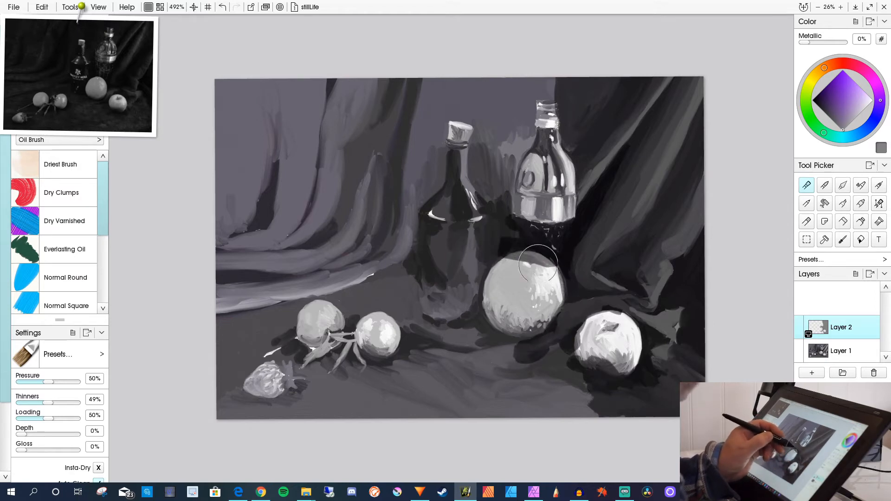
Choose a lighter grey and glaze it over the large round fruit and the fruit at the far right.
{"action": "left_click", "coordinate": [871, 124]}
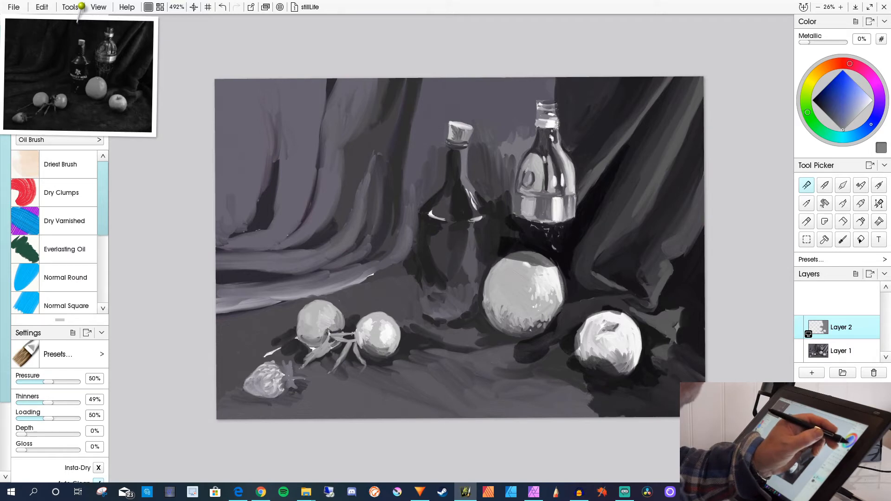
{"action": "left_click", "coordinate": [860, 113]}
{"action": "mouse_move", "coordinate": [512, 273]}
{"action": "left_mouse_down"}
{"action": "mouse_move", "coordinate": [548, 302]}
{"action": "mouse_move", "coordinate": [530, 267]}
{"action": "mouse_move", "coordinate": [544, 309]}
{"action": "mouse_move", "coordinate": [550, 301]}
{"action": "mouse_move", "coordinate": [531, 297]}
{"action": "mouse_move", "coordinate": [515, 270]}
{"action": "mouse_move", "coordinate": [494, 311]}
{"action": "mouse_move", "coordinate": [501, 324]}
{"action": "mouse_move", "coordinate": [496, 283]}
{"action": "mouse_move", "coordinate": [512, 328]}
{"action": "left_mouse_up"}
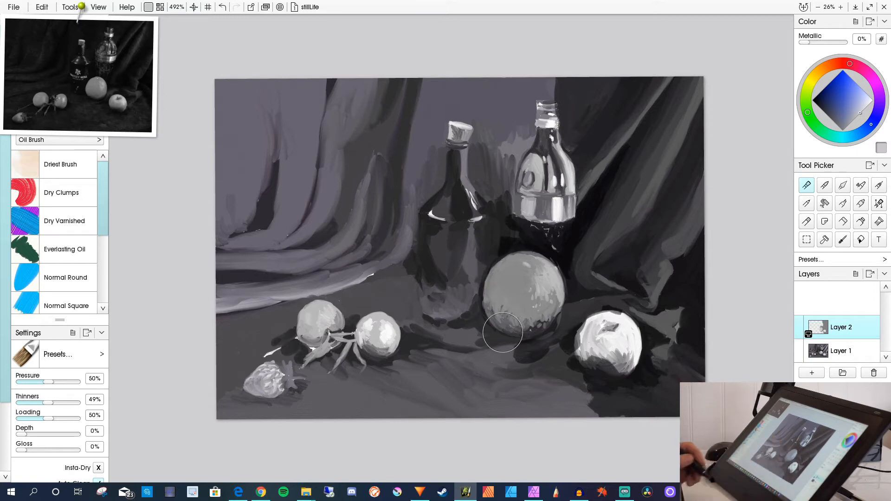
{"action": "mouse_move", "coordinate": [603, 324]}
{"action": "left_mouse_down"}
{"action": "mouse_move", "coordinate": [624, 353]}
{"action": "mouse_move", "coordinate": [623, 328]}
{"action": "mouse_move", "coordinate": [612, 354]}
{"action": "mouse_move", "coordinate": [627, 359]}
{"action": "mouse_move", "coordinate": [607, 360]}
{"action": "mouse_move", "coordinate": [600, 329]}
{"action": "mouse_move", "coordinate": [593, 358]}
{"action": "mouse_move", "coordinate": [592, 341]}
{"action": "mouse_move", "coordinate": [617, 326]}
{"action": "mouse_move", "coordinate": [625, 338]}
{"action": "mouse_move", "coordinate": [607, 319]}
{"action": "mouse_move", "coordinate": [628, 339]}
{"action": "left_mouse_up"}
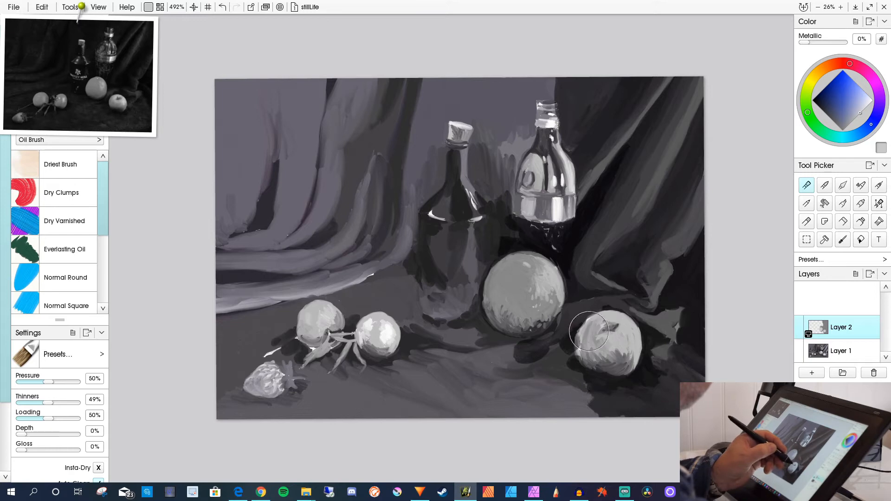
Shade the edge of the rightmost fruit with mid-grey and the left side of the large fruit with a lighter grey.
{"action": "left_click_drag", "start_coordinate": [850, 64], "coordinate": [870, 75]}
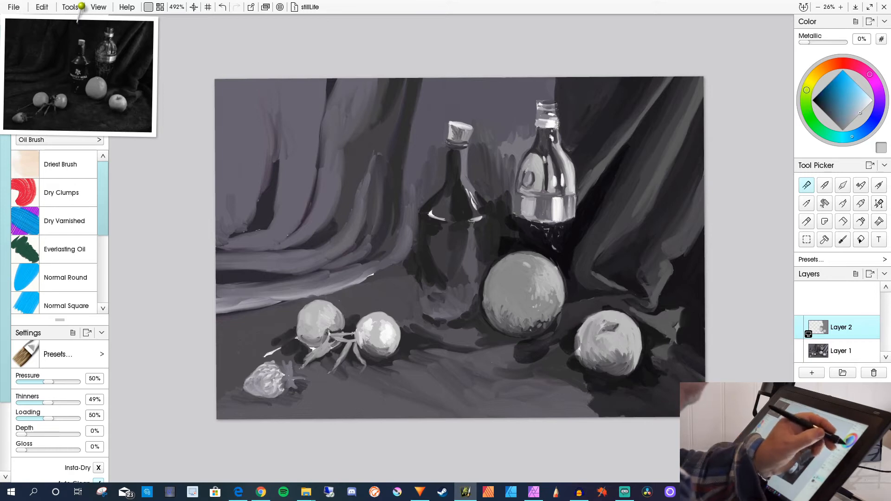
{"action": "left_click", "coordinate": [847, 125]}
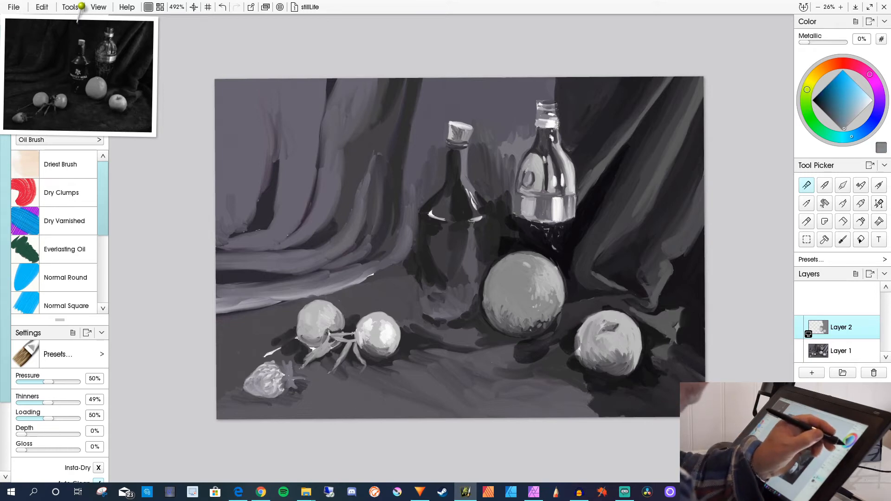
{"action": "mouse_move", "coordinate": [563, 358]}
{"action": "left_mouse_down"}
{"action": "mouse_move", "coordinate": [576, 347]}
{"action": "mouse_move", "coordinate": [615, 375]}
{"action": "mouse_move", "coordinate": [580, 347]}
{"action": "mouse_move", "coordinate": [605, 371]}
{"action": "mouse_move", "coordinate": [629, 360]}
{"action": "mouse_move", "coordinate": [618, 373]}
{"action": "mouse_move", "coordinate": [635, 348]}
{"action": "mouse_move", "coordinate": [629, 369]}
{"action": "mouse_move", "coordinate": [592, 372]}
{"action": "mouse_move", "coordinate": [610, 328]}
{"action": "mouse_move", "coordinate": [620, 366]}
{"action": "mouse_move", "coordinate": [625, 339]}
{"action": "mouse_move", "coordinate": [612, 353]}
{"action": "mouse_move", "coordinate": [629, 334]}
{"action": "mouse_move", "coordinate": [613, 361]}
{"action": "mouse_move", "coordinate": [626, 350]}
{"action": "mouse_move", "coordinate": [589, 345]}
{"action": "left_mouse_up"}
{"action": "left_click", "coordinate": [856, 117]}
{"action": "mouse_move", "coordinate": [516, 326]}
{"action": "left_mouse_down"}
{"action": "mouse_move", "coordinate": [544, 297]}
{"action": "mouse_move", "coordinate": [544, 311]}
{"action": "mouse_move", "coordinate": [549, 304]}
{"action": "mouse_move", "coordinate": [517, 321]}
{"action": "mouse_move", "coordinate": [528, 309]}
{"action": "mouse_move", "coordinate": [509, 273]}
{"action": "mouse_move", "coordinate": [504, 309]}
{"action": "mouse_move", "coordinate": [503, 279]}
{"action": "mouse_move", "coordinate": [492, 308]}
{"action": "left_mouse_up"}
{"action": "mouse_move", "coordinate": [513, 265]}
{"action": "left_mouse_down"}
{"action": "mouse_move", "coordinate": [496, 297]}
{"action": "mouse_move", "coordinate": [478, 278]}
{"action": "mouse_move", "coordinate": [474, 303]}
{"action": "left_mouse_up"}
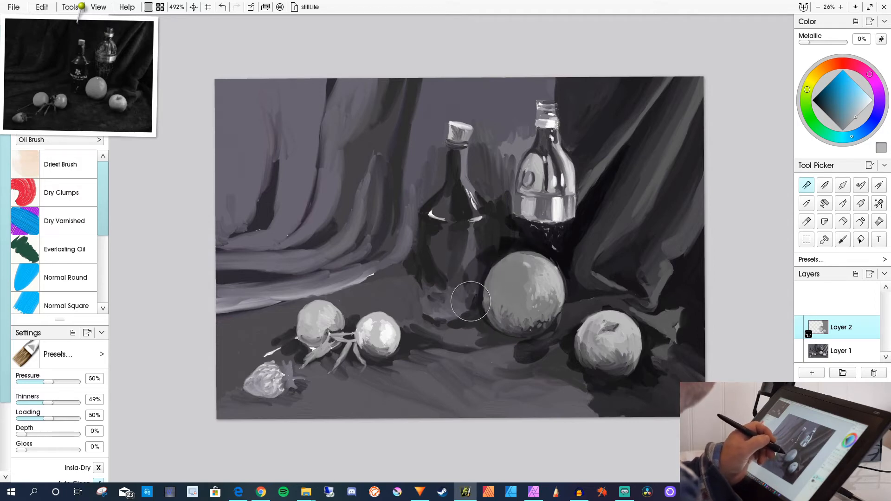
Glaze grey over both bottles and the background around them to darken that area.
{"action": "mouse_move", "coordinate": [439, 207]}
{"action": "left_mouse_down"}
{"action": "mouse_move", "coordinate": [478, 220]}
{"action": "mouse_move", "coordinate": [472, 230]}
{"action": "mouse_move", "coordinate": [492, 207]}
{"action": "mouse_move", "coordinate": [484, 230]}
{"action": "mouse_move", "coordinate": [499, 220]}
{"action": "mouse_move", "coordinate": [509, 238]}
{"action": "mouse_move", "coordinate": [513, 230]}
{"action": "mouse_move", "coordinate": [475, 243]}
{"action": "left_mouse_up"}
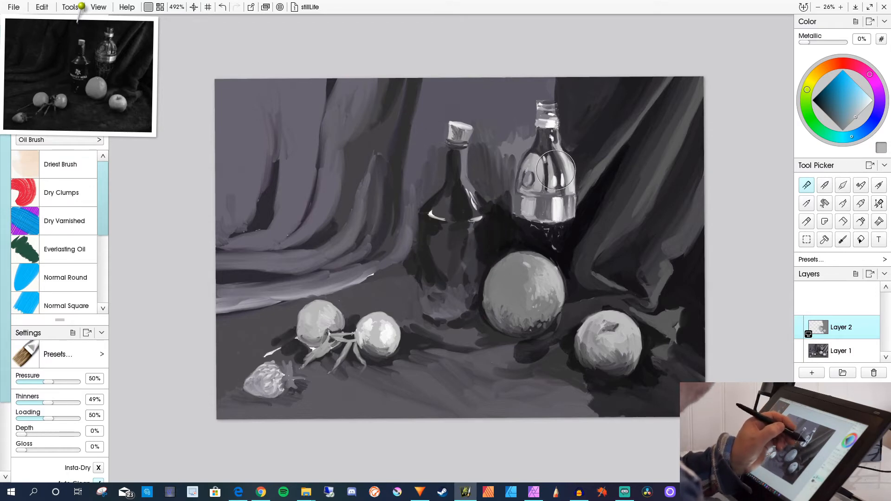
{"action": "mouse_move", "coordinate": [556, 179]}
{"action": "left_mouse_down"}
{"action": "mouse_move", "coordinate": [564, 197]}
{"action": "mouse_move", "coordinate": [559, 173]}
{"action": "mouse_move", "coordinate": [533, 193]}
{"action": "mouse_move", "coordinate": [534, 183]}
{"action": "mouse_move", "coordinate": [535, 197]}
{"action": "mouse_move", "coordinate": [533, 183]}
{"action": "mouse_move", "coordinate": [527, 220]}
{"action": "mouse_move", "coordinate": [514, 198]}
{"action": "mouse_move", "coordinate": [522, 217]}
{"action": "mouse_move", "coordinate": [538, 187]}
{"action": "mouse_move", "coordinate": [549, 225]}
{"action": "left_mouse_up"}
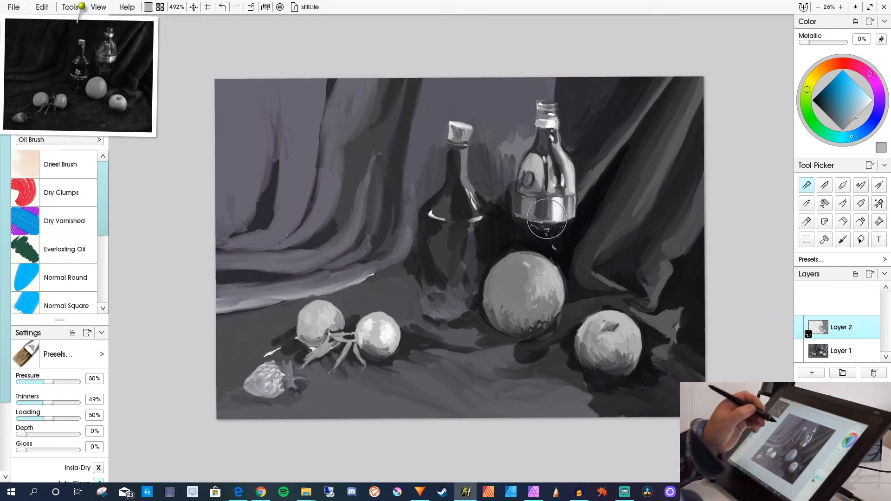
{"action": "mouse_move", "coordinate": [532, 150]}
{"action": "left_mouse_down"}
{"action": "mouse_move", "coordinate": [528, 182]}
{"action": "mouse_move", "coordinate": [523, 171]}
{"action": "mouse_move", "coordinate": [542, 135]}
{"action": "mouse_move", "coordinate": [539, 157]}
{"action": "mouse_move", "coordinate": [531, 109]}
{"action": "mouse_move", "coordinate": [540, 99]}
{"action": "mouse_move", "coordinate": [539, 129]}
{"action": "mouse_move", "coordinate": [543, 93]}
{"action": "mouse_move", "coordinate": [556, 93]}
{"action": "mouse_move", "coordinate": [536, 96]}
{"action": "mouse_move", "coordinate": [559, 88]}
{"action": "mouse_move", "coordinate": [522, 86]}
{"action": "mouse_move", "coordinate": [562, 80]}
{"action": "mouse_move", "coordinate": [494, 82]}
{"action": "mouse_move", "coordinate": [523, 137]}
{"action": "mouse_move", "coordinate": [501, 187]}
{"action": "mouse_move", "coordinate": [490, 108]}
{"action": "mouse_move", "coordinate": [486, 161]}
{"action": "mouse_move", "coordinate": [490, 116]}
{"action": "mouse_move", "coordinate": [503, 128]}
{"action": "mouse_move", "coordinate": [488, 84]}
{"action": "mouse_move", "coordinate": [472, 112]}
{"action": "mouse_move", "coordinate": [487, 127]}
{"action": "mouse_move", "coordinate": [447, 103]}
{"action": "mouse_move", "coordinate": [466, 110]}
{"action": "mouse_move", "coordinate": [439, 122]}
{"action": "mouse_move", "coordinate": [428, 74]}
{"action": "mouse_move", "coordinate": [417, 77]}
{"action": "mouse_move", "coordinate": [409, 88]}
{"action": "mouse_move", "coordinate": [417, 142]}
{"action": "mouse_move", "coordinate": [438, 131]}
{"action": "mouse_move", "coordinate": [429, 196]}
{"action": "mouse_move", "coordinate": [475, 165]}
{"action": "mouse_move", "coordinate": [482, 126]}
{"action": "mouse_move", "coordinate": [485, 196]}
{"action": "mouse_move", "coordinate": [492, 187]}
{"action": "mouse_move", "coordinate": [498, 197]}
{"action": "mouse_move", "coordinate": [482, 192]}
{"action": "mouse_move", "coordinate": [512, 117]}
{"action": "mouse_move", "coordinate": [492, 202]}
{"action": "left_mouse_up"}
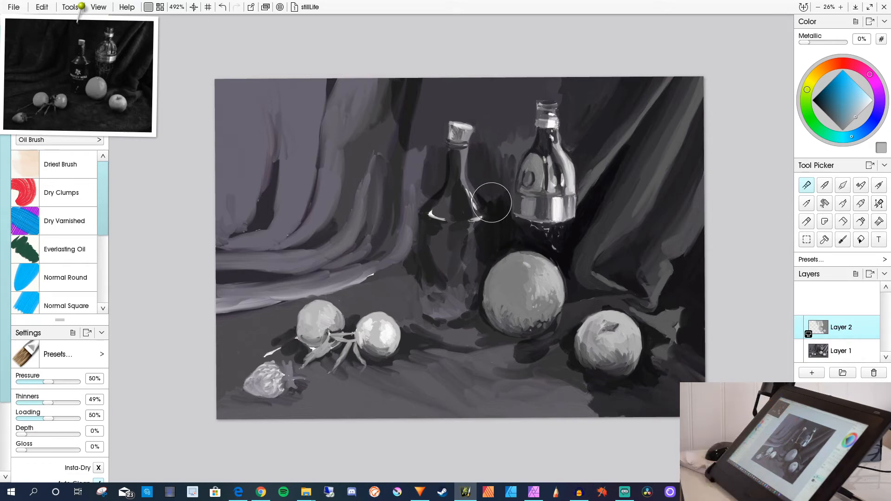
{"action": "mouse_move", "coordinate": [423, 221]}
{"action": "left_mouse_down"}
{"action": "mouse_move", "coordinate": [446, 297]}
{"action": "mouse_move", "coordinate": [449, 206]}
{"action": "mouse_move", "coordinate": [447, 269]}
{"action": "mouse_move", "coordinate": [417, 242]}
{"action": "mouse_move", "coordinate": [438, 197]}
{"action": "mouse_move", "coordinate": [434, 183]}
{"action": "mouse_move", "coordinate": [410, 190]}
{"action": "mouse_move", "coordinate": [420, 147]}
{"action": "mouse_move", "coordinate": [412, 287]}
{"action": "mouse_move", "coordinate": [449, 319]}
{"action": "mouse_move", "coordinate": [437, 298]}
{"action": "mouse_move", "coordinate": [455, 265]}
{"action": "mouse_move", "coordinate": [487, 324]}
{"action": "mouse_move", "coordinate": [472, 336]}
{"action": "mouse_move", "coordinate": [495, 317]}
{"action": "left_mouse_up"}
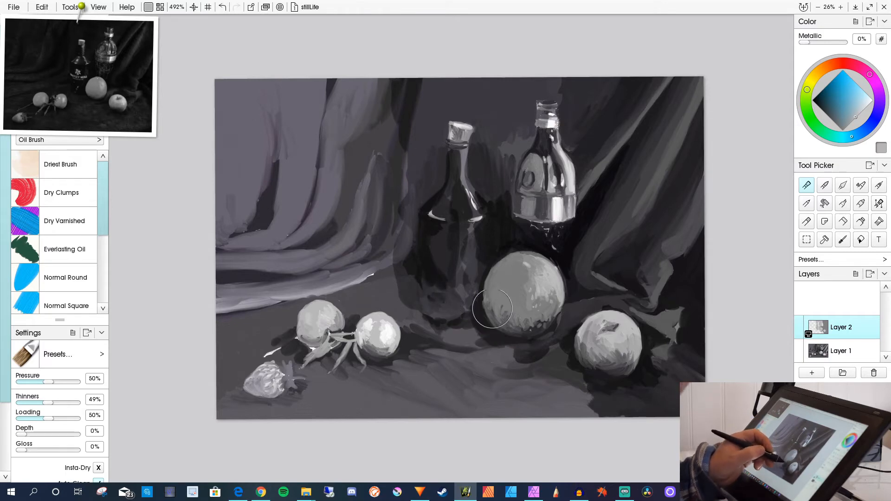
Deepen the shadow on the lower part of the large fruit with mid-grey and soften it with a slightly lighter grey.
{"action": "left_click", "coordinate": [834, 121]}
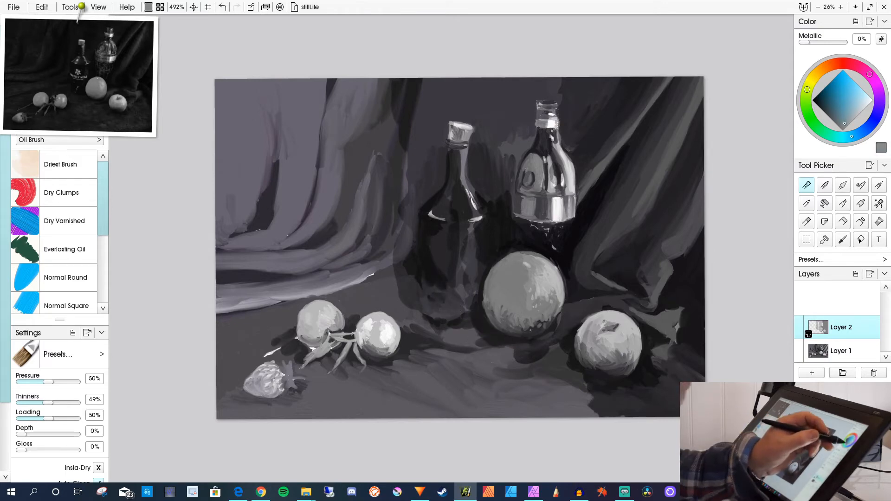
{"action": "mouse_move", "coordinate": [490, 311]}
{"action": "left_mouse_down"}
{"action": "mouse_move", "coordinate": [523, 335]}
{"action": "mouse_move", "coordinate": [485, 299]}
{"action": "mouse_move", "coordinate": [517, 331]}
{"action": "mouse_move", "coordinate": [554, 314]}
{"action": "mouse_move", "coordinate": [531, 337]}
{"action": "mouse_move", "coordinate": [515, 313]}
{"action": "left_mouse_up"}
{"action": "left_click", "coordinate": [851, 120]}
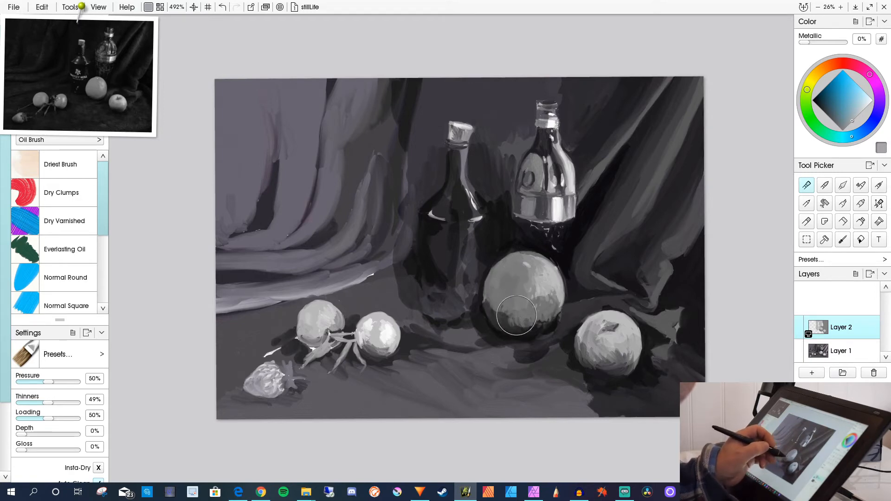
Choose a mid-grey and glaze it over the foreground cloth, the lower dark bottle, and the area around the small fruit and strawberry.
{"action": "left_click", "coordinate": [843, 128]}
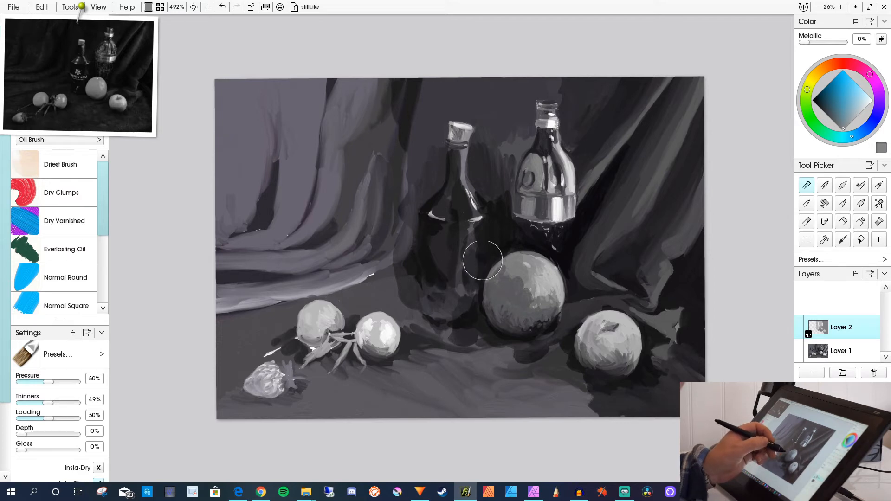
{"action": "mouse_move", "coordinate": [450, 289]}
{"action": "left_mouse_down"}
{"action": "mouse_move", "coordinate": [435, 256]}
{"action": "mouse_move", "coordinate": [442, 320]}
{"action": "mouse_move", "coordinate": [413, 278]}
{"action": "mouse_move", "coordinate": [427, 347]}
{"action": "mouse_move", "coordinate": [410, 300]}
{"action": "mouse_move", "coordinate": [412, 353]}
{"action": "mouse_move", "coordinate": [458, 328]}
{"action": "mouse_move", "coordinate": [554, 374]}
{"action": "mouse_move", "coordinate": [555, 345]}
{"action": "mouse_move", "coordinate": [601, 397]}
{"action": "mouse_move", "coordinate": [475, 366]}
{"action": "mouse_move", "coordinate": [606, 413]}
{"action": "mouse_move", "coordinate": [406, 408]}
{"action": "mouse_move", "coordinate": [441, 361]}
{"action": "mouse_move", "coordinate": [420, 341]}
{"action": "mouse_move", "coordinate": [397, 375]}
{"action": "mouse_move", "coordinate": [408, 352]}
{"action": "mouse_move", "coordinate": [377, 370]}
{"action": "mouse_move", "coordinate": [388, 370]}
{"action": "mouse_move", "coordinate": [392, 361]}
{"action": "mouse_move", "coordinate": [373, 366]}
{"action": "mouse_move", "coordinate": [379, 381]}
{"action": "mouse_move", "coordinate": [388, 366]}
{"action": "mouse_move", "coordinate": [368, 350]}
{"action": "mouse_move", "coordinate": [388, 364]}
{"action": "mouse_move", "coordinate": [362, 347]}
{"action": "mouse_move", "coordinate": [395, 383]}
{"action": "mouse_move", "coordinate": [353, 372]}
{"action": "mouse_move", "coordinate": [352, 357]}
{"action": "mouse_move", "coordinate": [372, 389]}
{"action": "mouse_move", "coordinate": [345, 335]}
{"action": "mouse_move", "coordinate": [356, 361]}
{"action": "mouse_move", "coordinate": [346, 354]}
{"action": "mouse_move", "coordinate": [334, 368]}
{"action": "mouse_move", "coordinate": [414, 385]}
{"action": "mouse_move", "coordinate": [396, 382]}
{"action": "mouse_move", "coordinate": [363, 405]}
{"action": "mouse_move", "coordinate": [321, 402]}
{"action": "mouse_move", "coordinate": [335, 351]}
{"action": "mouse_move", "coordinate": [328, 355]}
{"action": "mouse_move", "coordinate": [339, 349]}
{"action": "mouse_move", "coordinate": [303, 355]}
{"action": "mouse_move", "coordinate": [294, 343]}
{"action": "mouse_move", "coordinate": [324, 350]}
{"action": "mouse_move", "coordinate": [301, 349]}
{"action": "mouse_move", "coordinate": [284, 325]}
{"action": "mouse_move", "coordinate": [302, 349]}
{"action": "mouse_move", "coordinate": [294, 342]}
{"action": "mouse_move", "coordinate": [306, 353]}
{"action": "mouse_move", "coordinate": [319, 342]}
{"action": "mouse_move", "coordinate": [332, 362]}
{"action": "mouse_move", "coordinate": [320, 341]}
{"action": "mouse_move", "coordinate": [308, 343]}
{"action": "mouse_move", "coordinate": [334, 339]}
{"action": "mouse_move", "coordinate": [350, 350]}
{"action": "mouse_move", "coordinate": [355, 325]}
{"action": "left_mouse_up"}
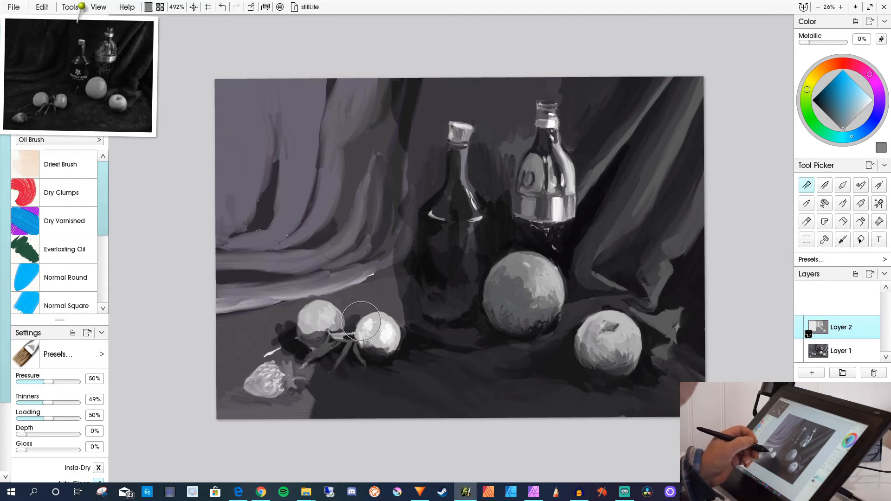
{"action": "mouse_move", "coordinate": [279, 334]}
{"action": "left_mouse_down"}
{"action": "mouse_move", "coordinate": [305, 377]}
{"action": "mouse_move", "coordinate": [269, 341]}
{"action": "mouse_move", "coordinate": [303, 394]}
{"action": "mouse_move", "coordinate": [297, 375]}
{"action": "mouse_move", "coordinate": [295, 406]}
{"action": "mouse_move", "coordinate": [242, 394]}
{"action": "mouse_move", "coordinate": [317, 372]}
{"action": "mouse_move", "coordinate": [304, 400]}
{"action": "mouse_move", "coordinate": [295, 387]}
{"action": "mouse_move", "coordinate": [284, 411]}
{"action": "mouse_move", "coordinate": [293, 414]}
{"action": "mouse_move", "coordinate": [281, 409]}
{"action": "mouse_move", "coordinate": [289, 406]}
{"action": "mouse_move", "coordinate": [248, 406]}
{"action": "mouse_move", "coordinate": [215, 364]}
{"action": "mouse_move", "coordinate": [230, 407]}
{"action": "mouse_move", "coordinate": [249, 408]}
{"action": "mouse_move", "coordinate": [247, 390]}
{"action": "mouse_move", "coordinate": [279, 404]}
{"action": "mouse_move", "coordinate": [248, 388]}
{"action": "mouse_move", "coordinate": [338, 322]}
{"action": "mouse_move", "coordinate": [243, 333]}
{"action": "mouse_move", "coordinate": [270, 309]}
{"action": "mouse_move", "coordinate": [212, 327]}
{"action": "mouse_move", "coordinate": [284, 305]}
{"action": "mouse_move", "coordinate": [286, 316]}
{"action": "mouse_move", "coordinate": [258, 338]}
{"action": "mouse_move", "coordinate": [267, 338]}
{"action": "mouse_move", "coordinate": [265, 350]}
{"action": "mouse_move", "coordinate": [216, 384]}
{"action": "mouse_move", "coordinate": [254, 342]}
{"action": "mouse_move", "coordinate": [258, 321]}
{"action": "mouse_move", "coordinate": [317, 283]}
{"action": "mouse_move", "coordinate": [292, 272]}
{"action": "mouse_move", "coordinate": [358, 286]}
{"action": "mouse_move", "coordinate": [362, 271]}
{"action": "mouse_move", "coordinate": [388, 264]}
{"action": "mouse_move", "coordinate": [412, 310]}
{"action": "mouse_move", "coordinate": [370, 281]}
{"action": "mouse_move", "coordinate": [418, 328]}
{"action": "mouse_move", "coordinate": [383, 296]}
{"action": "mouse_move", "coordinate": [405, 311]}
{"action": "mouse_move", "coordinate": [339, 295]}
{"action": "mouse_move", "coordinate": [362, 309]}
{"action": "mouse_move", "coordinate": [345, 300]}
{"action": "mouse_move", "coordinate": [362, 252]}
{"action": "mouse_move", "coordinate": [383, 245]}
{"action": "mouse_move", "coordinate": [405, 252]}
{"action": "mouse_move", "coordinate": [428, 69]}
{"action": "mouse_move", "coordinate": [378, 99]}
{"action": "mouse_move", "coordinate": [427, 111]}
{"action": "mouse_move", "coordinate": [433, 155]}
{"action": "mouse_move", "coordinate": [432, 130]}
{"action": "left_mouse_up"}
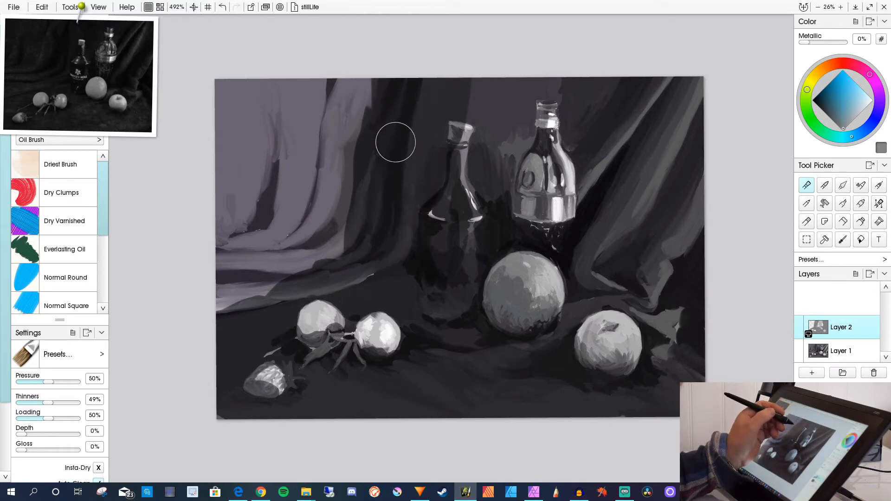
Undo the background glaze beside the dark bottle and darken the bottle, its surroundings and the left drape with mid-grey.
{"action": "key", "text": "ctrl+z"}
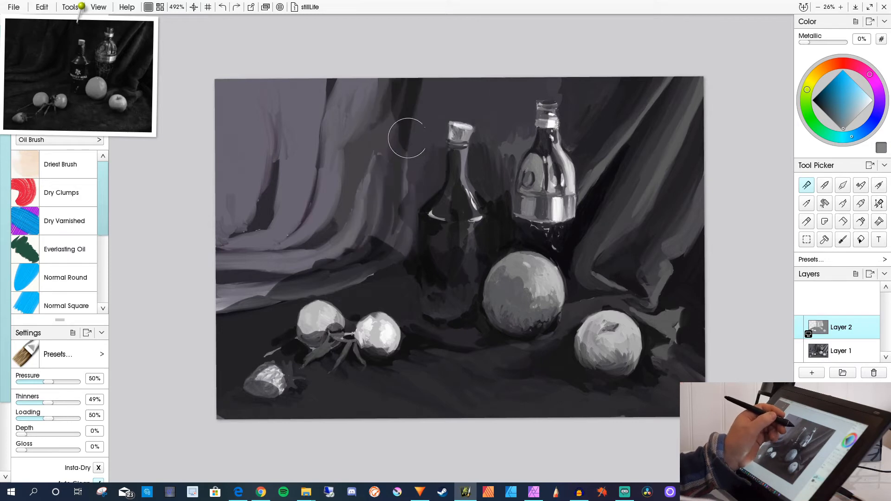
{"action": "key", "text": "ctrl+y"}
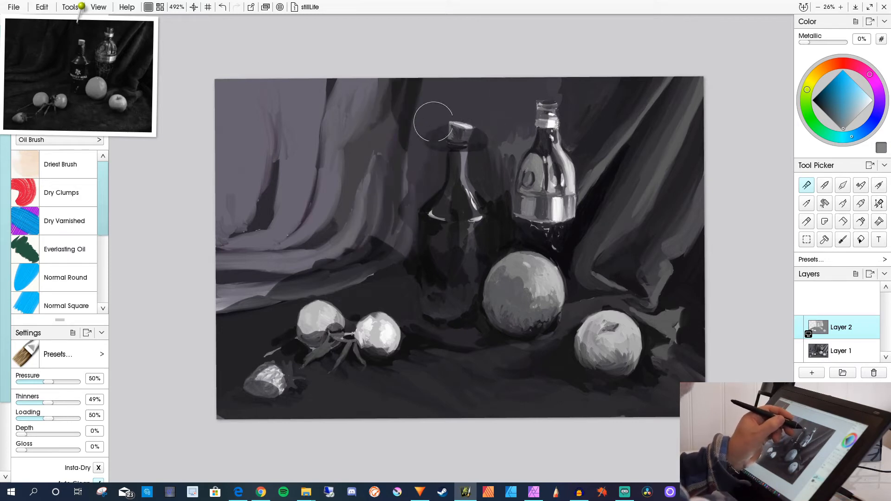
{"action": "mouse_move", "coordinate": [443, 170]}
{"action": "left_mouse_down"}
{"action": "mouse_move", "coordinate": [450, 152]}
{"action": "mouse_move", "coordinate": [439, 140]}
{"action": "mouse_move", "coordinate": [420, 190]}
{"action": "mouse_move", "coordinate": [434, 189]}
{"action": "mouse_move", "coordinate": [451, 230]}
{"action": "mouse_move", "coordinate": [448, 197]}
{"action": "mouse_move", "coordinate": [462, 169]}
{"action": "left_mouse_up"}
{"action": "mouse_move", "coordinate": [476, 82]}
{"action": "left_mouse_down"}
{"action": "mouse_move", "coordinate": [495, 126]}
{"action": "mouse_move", "coordinate": [498, 62]}
{"action": "mouse_move", "coordinate": [510, 107]}
{"action": "mouse_move", "coordinate": [563, 72]}
{"action": "mouse_move", "coordinate": [514, 80]}
{"action": "mouse_move", "coordinate": [565, 78]}
{"action": "mouse_move", "coordinate": [546, 83]}
{"action": "mouse_move", "coordinate": [567, 93]}
{"action": "mouse_move", "coordinate": [560, 82]}
{"action": "mouse_move", "coordinate": [525, 88]}
{"action": "mouse_move", "coordinate": [522, 147]}
{"action": "mouse_move", "coordinate": [521, 123]}
{"action": "mouse_move", "coordinate": [502, 159]}
{"action": "mouse_move", "coordinate": [526, 138]}
{"action": "mouse_move", "coordinate": [506, 204]}
{"action": "mouse_move", "coordinate": [516, 110]}
{"action": "mouse_move", "coordinate": [490, 180]}
{"action": "mouse_move", "coordinate": [491, 203]}
{"action": "mouse_move", "coordinate": [480, 153]}
{"action": "mouse_move", "coordinate": [480, 177]}
{"action": "mouse_move", "coordinate": [472, 173]}
{"action": "mouse_move", "coordinate": [489, 209]}
{"action": "mouse_move", "coordinate": [476, 108]}
{"action": "mouse_move", "coordinate": [461, 106]}
{"action": "mouse_move", "coordinate": [481, 115]}
{"action": "mouse_move", "coordinate": [433, 113]}
{"action": "left_mouse_up"}
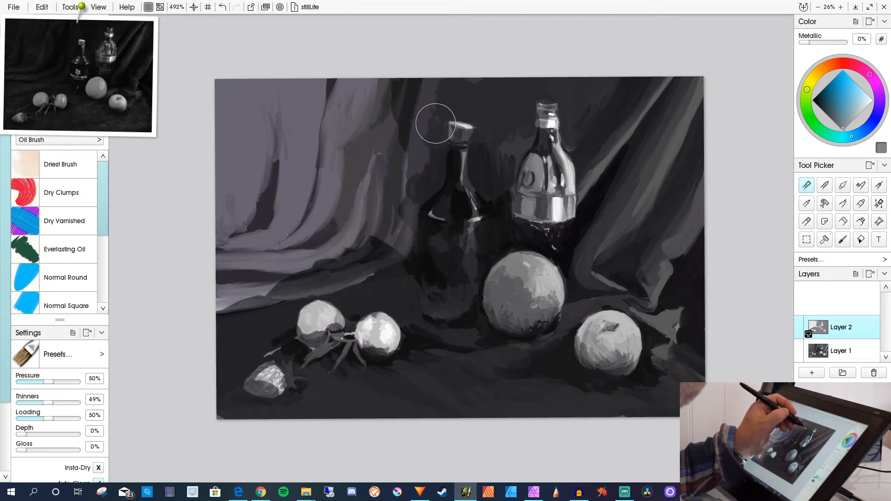
{"action": "mouse_move", "coordinate": [362, 74]}
{"action": "left_mouse_down"}
{"action": "mouse_move", "coordinate": [418, 82]}
{"action": "mouse_move", "coordinate": [405, 184]}
{"action": "mouse_move", "coordinate": [413, 89]}
{"action": "mouse_move", "coordinate": [385, 194]}
{"action": "mouse_move", "coordinate": [377, 85]}
{"action": "mouse_move", "coordinate": [340, 180]}
{"action": "mouse_move", "coordinate": [321, 78]}
{"action": "mouse_move", "coordinate": [289, 215]}
{"action": "mouse_move", "coordinate": [278, 73]}
{"action": "mouse_move", "coordinate": [230, 183]}
{"action": "mouse_move", "coordinate": [224, 68]}
{"action": "mouse_move", "coordinate": [218, 249]}
{"action": "mouse_move", "coordinate": [256, 228]}
{"action": "mouse_move", "coordinate": [227, 321]}
{"action": "mouse_move", "coordinate": [275, 262]}
{"action": "mouse_move", "coordinate": [333, 222]}
{"action": "mouse_move", "coordinate": [298, 243]}
{"action": "left_mouse_up"}
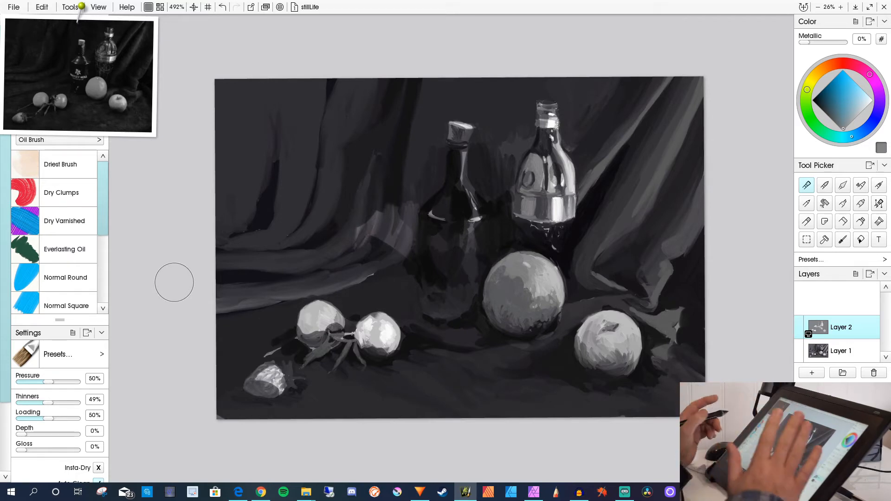
Choose a light grey and rework the two small round fruits, their stems, the strawberry and the pale patch on the left drape.
{"action": "left_click", "coordinate": [864, 108]}
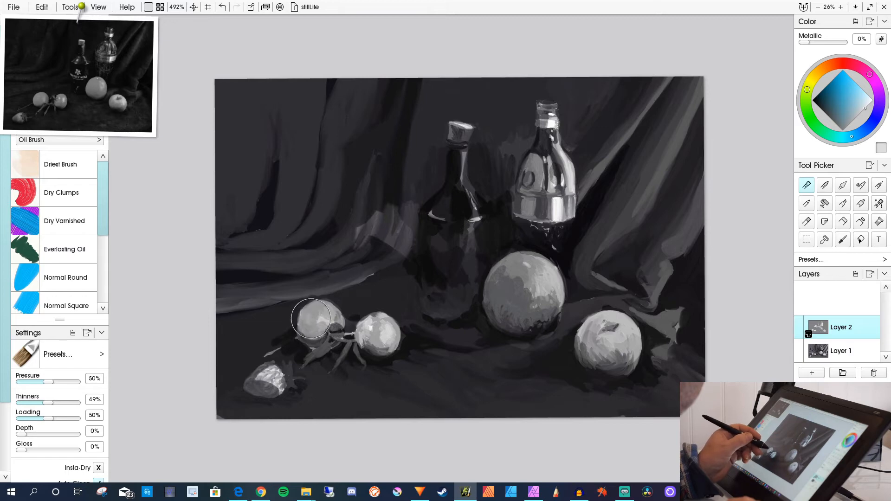
{"action": "mouse_move", "coordinate": [274, 373]}
{"action": "left_mouse_down"}
{"action": "mouse_move", "coordinate": [252, 384]}
{"action": "mouse_move", "coordinate": [263, 374]}
{"action": "mouse_move", "coordinate": [255, 383]}
{"action": "mouse_move", "coordinate": [276, 381]}
{"action": "mouse_move", "coordinate": [253, 382]}
{"action": "mouse_move", "coordinate": [267, 390]}
{"action": "mouse_move", "coordinate": [251, 384]}
{"action": "mouse_move", "coordinate": [274, 363]}
{"action": "mouse_move", "coordinate": [282, 379]}
{"action": "mouse_move", "coordinate": [279, 337]}
{"action": "mouse_move", "coordinate": [279, 369]}
{"action": "left_mouse_up"}
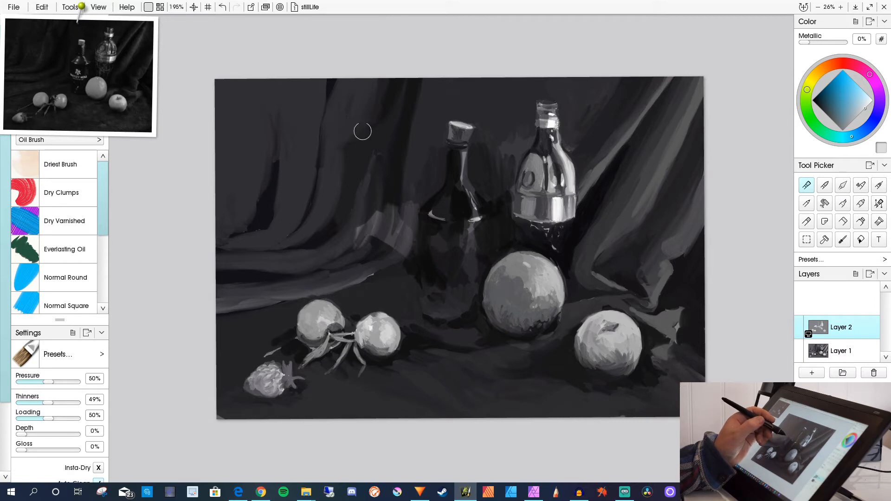
{"action": "mouse_move", "coordinate": [385, 236]}
{"action": "left_mouse_down"}
{"action": "mouse_move", "coordinate": [365, 225]}
{"action": "mouse_move", "coordinate": [376, 215]}
{"action": "left_mouse_up"}
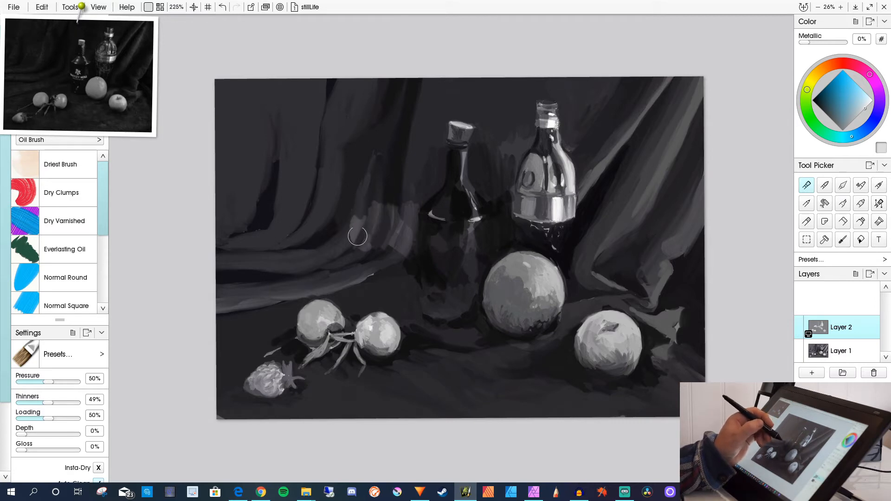
Glaze mid-grey over the pale patch beside the dark bottle to blend it into the left drape's folds.
{"action": "left_click", "coordinate": [843, 130]}
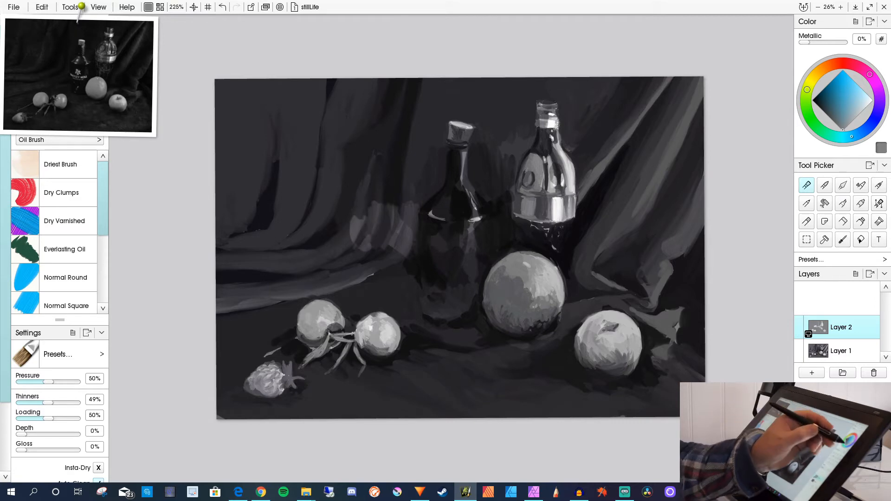
{"action": "mouse_move", "coordinate": [382, 207]}
{"action": "left_mouse_down"}
{"action": "mouse_move", "coordinate": [383, 249]}
{"action": "mouse_move", "coordinate": [397, 236]}
{"action": "left_mouse_up"}
{"action": "mouse_move", "coordinate": [411, 198]}
{"action": "left_mouse_down"}
{"action": "mouse_move", "coordinate": [405, 236]}
{"action": "mouse_move", "coordinate": [416, 197]}
{"action": "mouse_move", "coordinate": [411, 227]}
{"action": "mouse_move", "coordinate": [393, 261]}
{"action": "mouse_move", "coordinate": [388, 242]}
{"action": "mouse_move", "coordinate": [366, 256]}
{"action": "mouse_move", "coordinate": [345, 229]}
{"action": "left_mouse_up"}
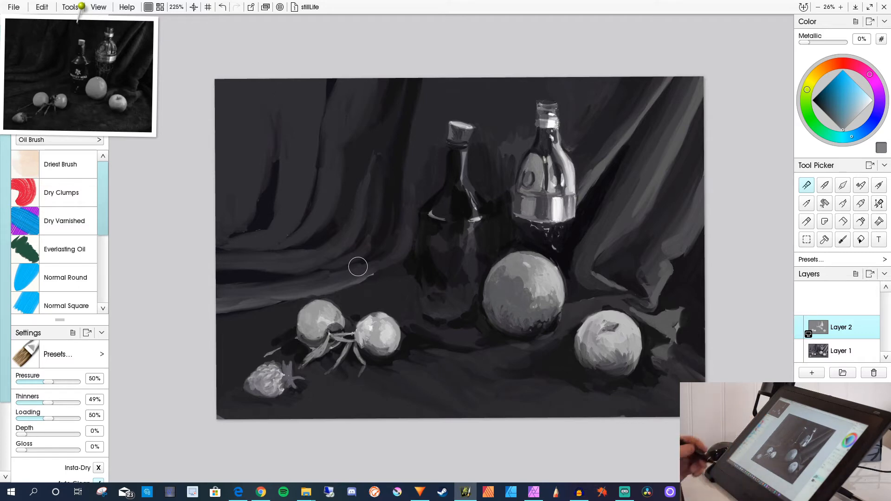
Shade the two small round fruits with a softer light-mid grey and undo the stray stroke along the left drape's lower edge.
{"action": "left_click", "coordinate": [855, 118]}
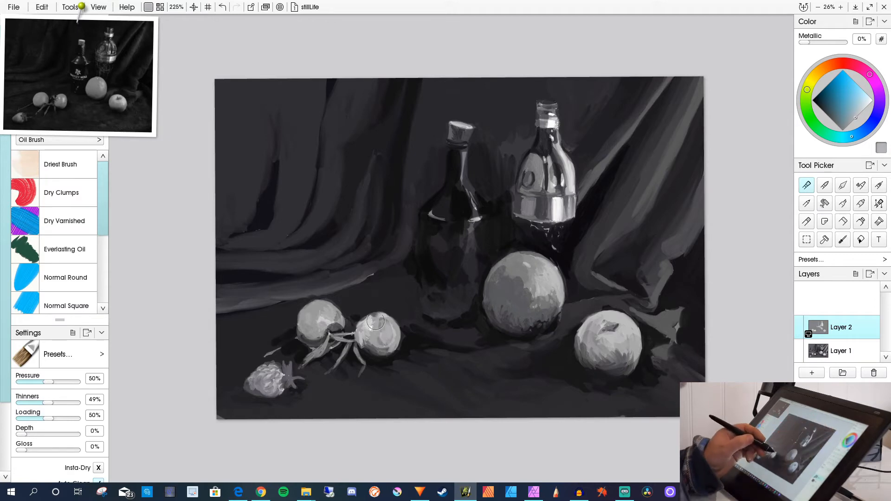
{"action": "left_click_drag", "start_coordinate": [392, 328], "coordinate": [387, 330]}
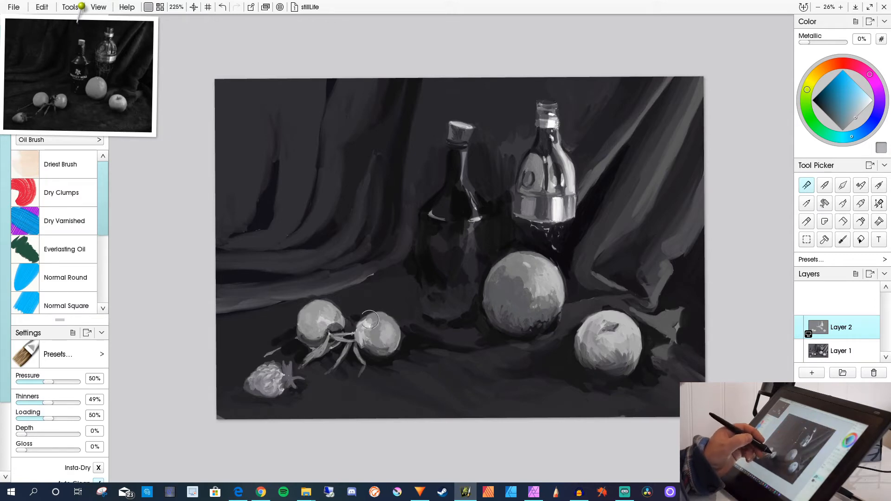
{"action": "mouse_move", "coordinate": [316, 308]}
{"action": "left_mouse_down"}
{"action": "mouse_move", "coordinate": [334, 309]}
{"action": "mouse_move", "coordinate": [339, 324]}
{"action": "mouse_move", "coordinate": [324, 306]}
{"action": "mouse_move", "coordinate": [313, 338]}
{"action": "mouse_move", "coordinate": [307, 322]}
{"action": "mouse_move", "coordinate": [316, 307]}
{"action": "left_mouse_up"}
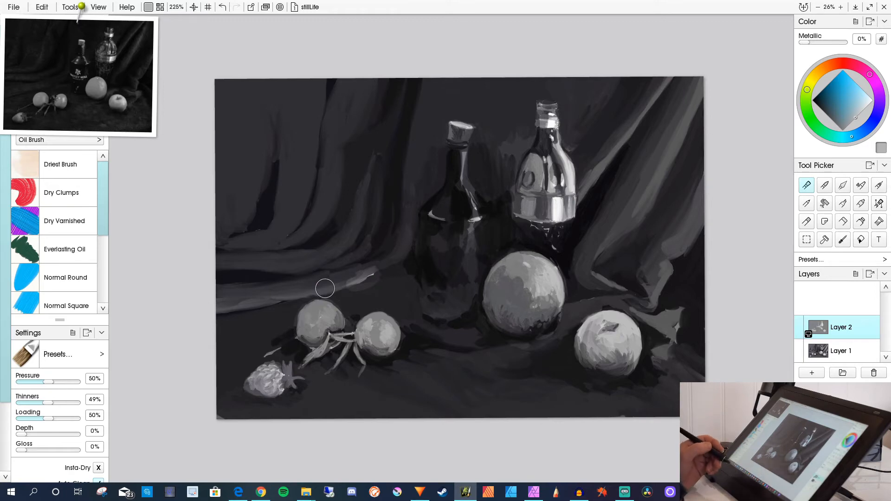
{"action": "key", "text": "ctrl+z"}
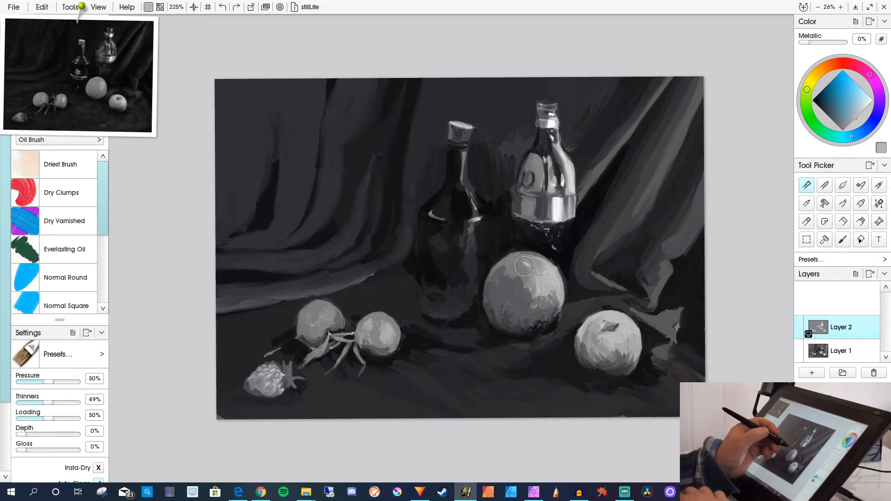
Model the large round fruit with mid-grey and slightly lighter greys, shading its upper left and softening its lower shadow.
{"action": "left_click_drag", "start_coordinate": [520, 272], "coordinate": [510, 288]}
{"action": "left_click_drag", "start_coordinate": [847, 125], "coordinate": [842, 129]}
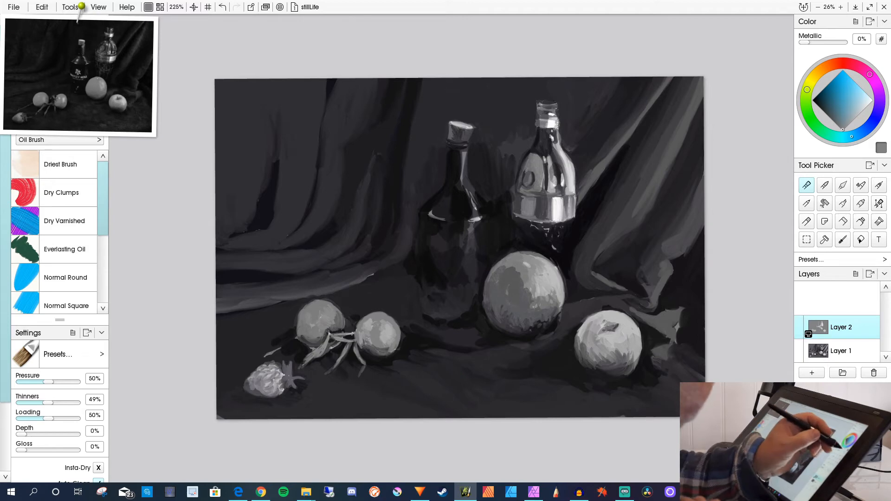
{"action": "left_click", "coordinate": [847, 125]}
{"action": "mouse_move", "coordinate": [524, 272]}
{"action": "left_mouse_down"}
{"action": "mouse_move", "coordinate": [531, 291]}
{"action": "mouse_move", "coordinate": [523, 263]}
{"action": "mouse_move", "coordinate": [499, 275]}
{"action": "mouse_move", "coordinate": [511, 262]}
{"action": "mouse_move", "coordinate": [543, 288]}
{"action": "mouse_move", "coordinate": [537, 259]}
{"action": "mouse_move", "coordinate": [555, 311]}
{"action": "mouse_move", "coordinate": [531, 307]}
{"action": "left_mouse_up"}
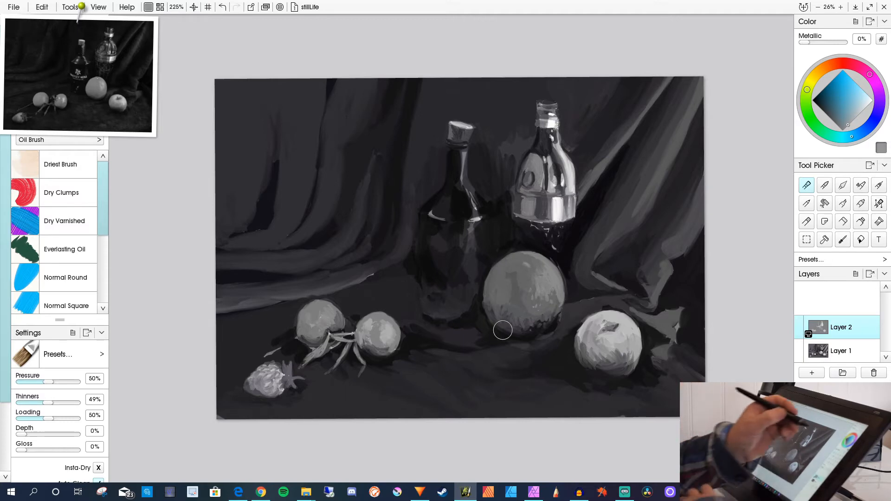
{"action": "left_click", "coordinate": [499, 313], "text": "alt"}
{"action": "mouse_move", "coordinate": [549, 287]}
{"action": "left_mouse_down"}
{"action": "mouse_move", "coordinate": [541, 268]}
{"action": "mouse_move", "coordinate": [554, 295]}
{"action": "mouse_move", "coordinate": [542, 288]}
{"action": "mouse_move", "coordinate": [541, 309]}
{"action": "mouse_move", "coordinate": [538, 285]}
{"action": "mouse_move", "coordinate": [538, 308]}
{"action": "mouse_move", "coordinate": [528, 260]}
{"action": "left_mouse_up"}
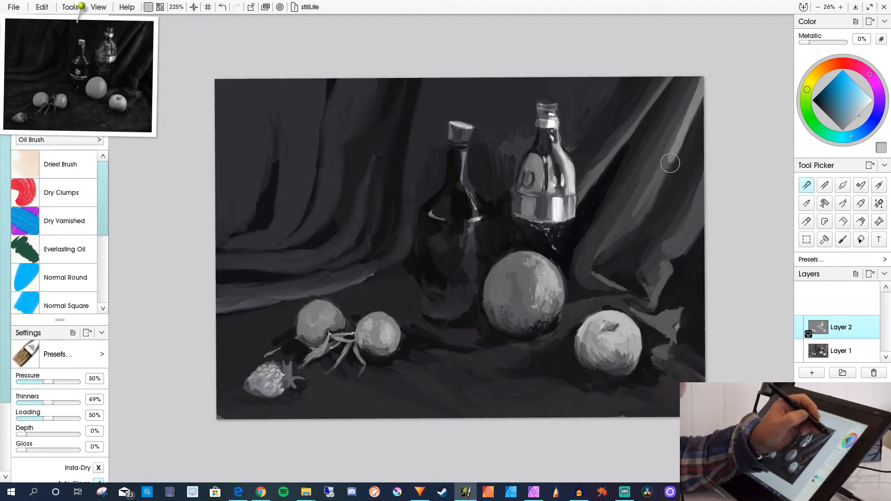
Add a new layer above the Multiply layer, sample grey from the right drape and undo the test dab.
{"action": "left_click", "coordinate": [863, 106]}
{"action": "left_click", "coordinate": [853, 119]}
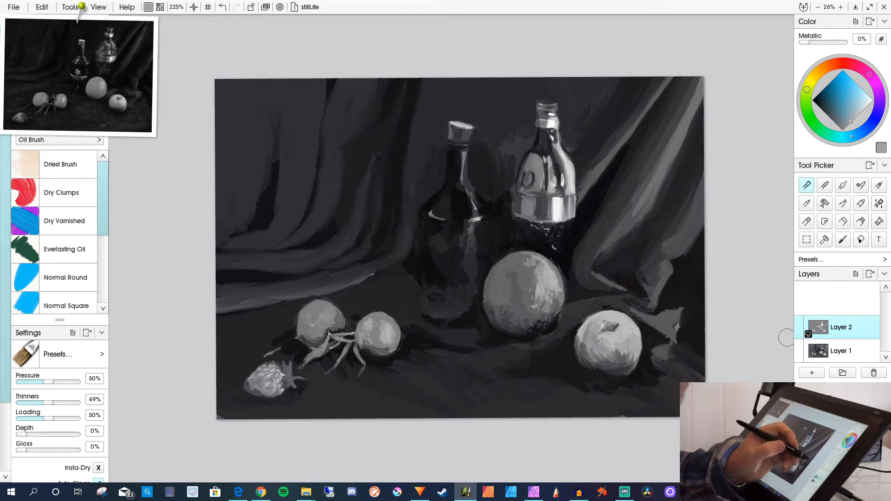
{"action": "key", "text": "ctrl+shift+n"}
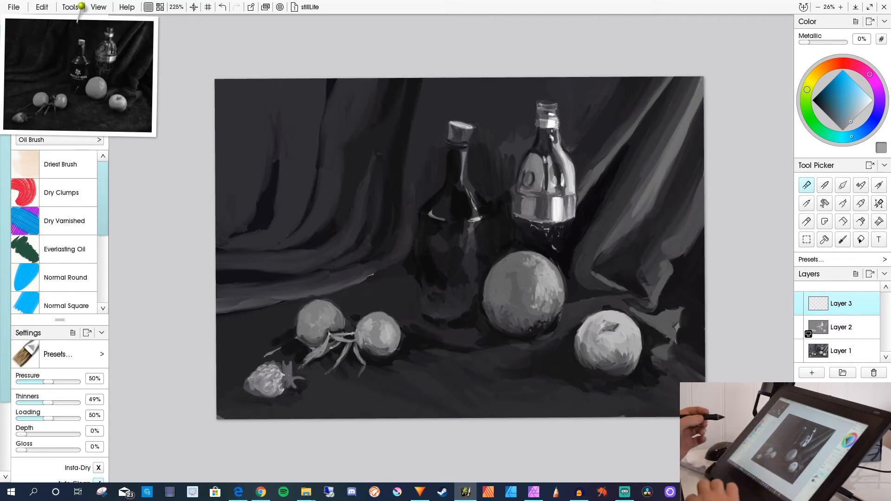
{"action": "left_click", "coordinate": [670, 154], "text": "alt"}
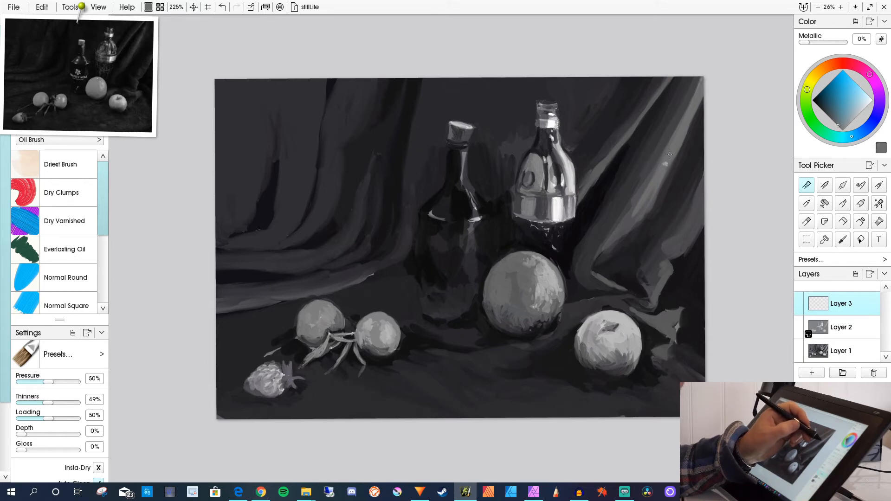
{"action": "key", "text": "ctrl+z"}
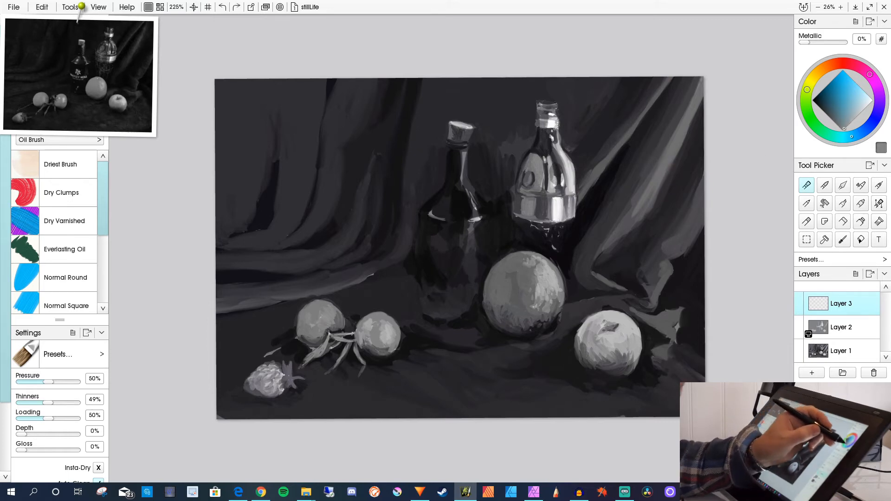
Paint mid-grey highlight strokes down the upper part of the right drape's main fold on the new layer.
{"action": "left_click_drag", "start_coordinate": [683, 125], "coordinate": [670, 157]}
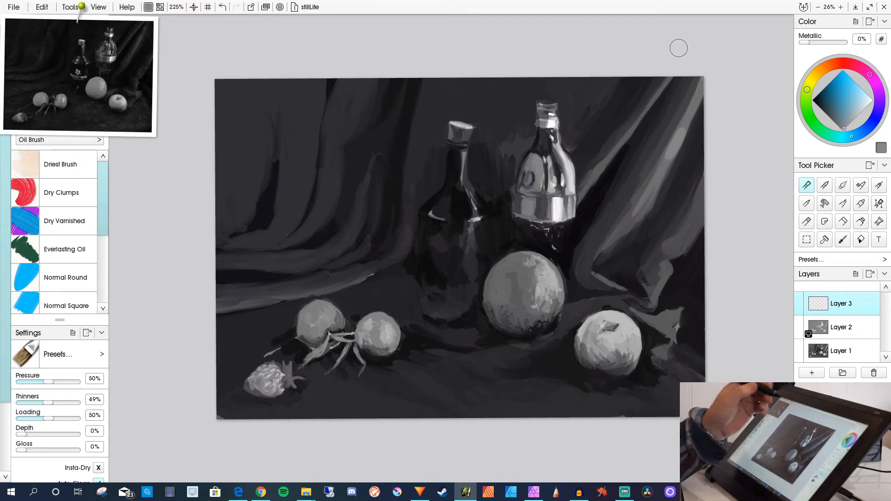
{"action": "left_click_drag", "start_coordinate": [694, 101], "coordinate": [677, 145]}
{"action": "left_click_drag", "start_coordinate": [699, 99], "coordinate": [663, 178]}
{"action": "mouse_move", "coordinate": [688, 130]}
{"action": "left_mouse_down"}
{"action": "mouse_move", "coordinate": [656, 187]}
{"action": "mouse_move", "coordinate": [664, 183]}
{"action": "left_mouse_up"}
{"action": "mouse_move", "coordinate": [668, 153]}
{"action": "left_mouse_down"}
{"action": "mouse_move", "coordinate": [638, 200]}
{"action": "mouse_move", "coordinate": [626, 245]}
{"action": "left_mouse_up"}
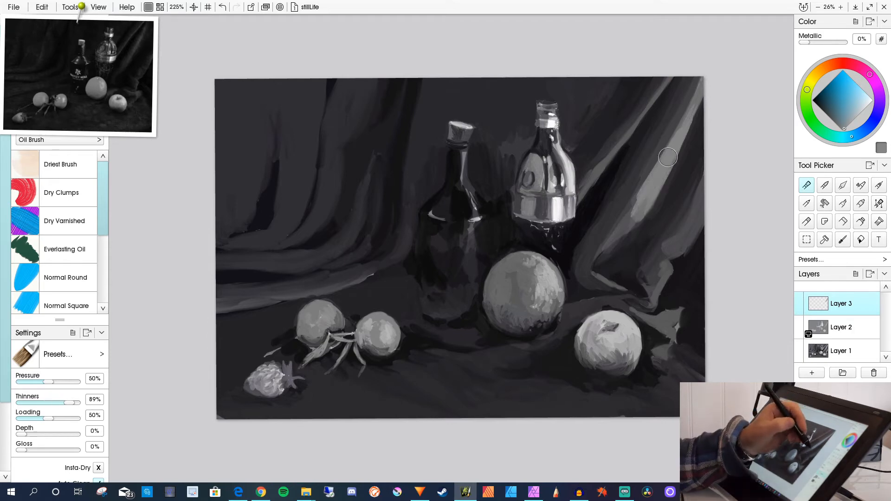
Set the brush thinners to 89% and extend the soft highlight down the lower part of the right drape's fold.
{"action": "left_click_drag", "start_coordinate": [634, 206], "coordinate": [622, 224]}
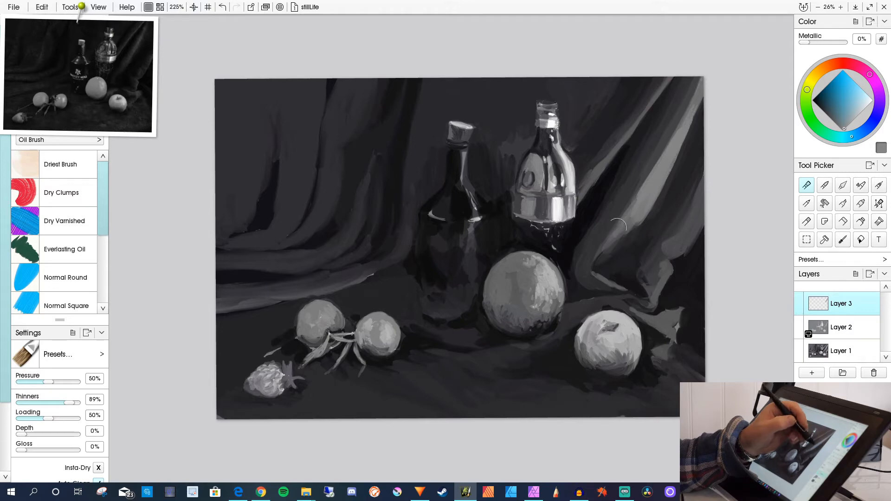
{"action": "left_click_drag", "start_coordinate": [652, 196], "coordinate": [612, 248]}
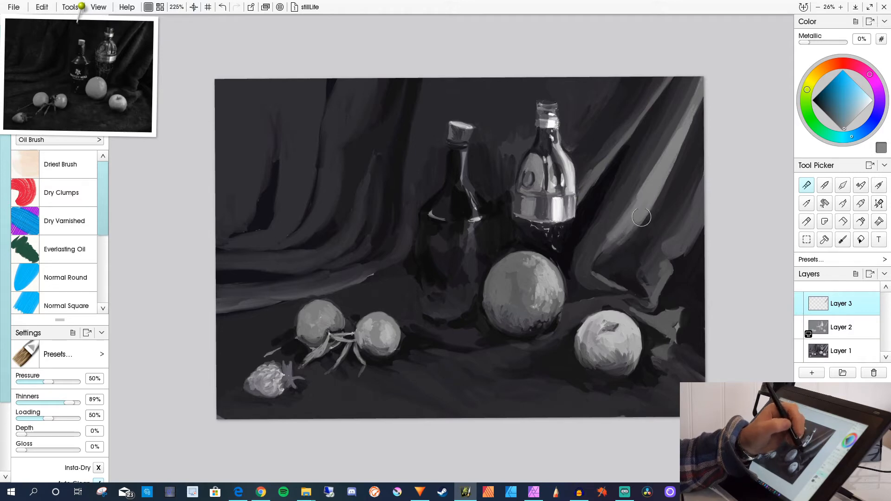
{"action": "mouse_move", "coordinate": [638, 213]}
{"action": "left_mouse_down"}
{"action": "mouse_move", "coordinate": [590, 262]}
{"action": "mouse_move", "coordinate": [634, 219]}
{"action": "mouse_move", "coordinate": [585, 273]}
{"action": "mouse_move", "coordinate": [630, 226]}
{"action": "mouse_move", "coordinate": [610, 271]}
{"action": "left_mouse_up"}
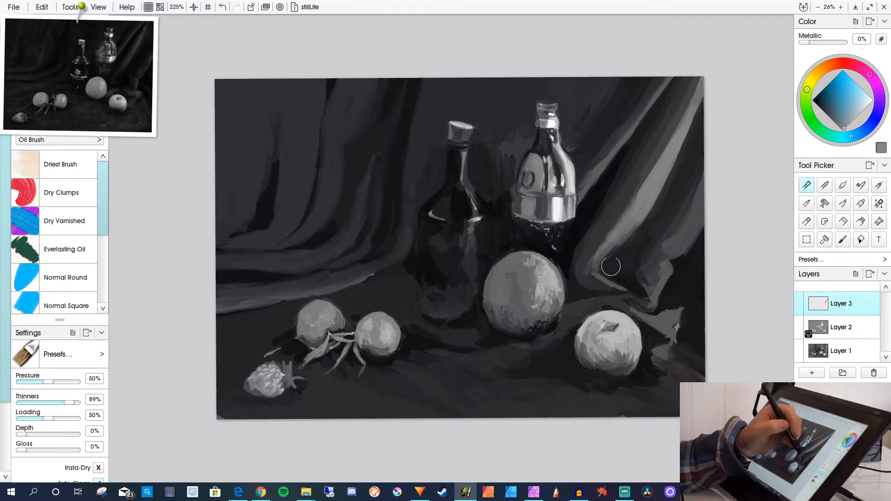
Undo the recent light grey strokes on the large fold of the right-hand drape.
{"action": "left_click_drag", "start_coordinate": [701, 99], "coordinate": [666, 183]}
{"action": "key", "text": "ctrl+z"}
{"action": "key", "text": "ctrl+z"}
{"action": "key", "text": "ctrl+z"}
{"action": "key", "text": "ctrl+z"}
{"action": "key", "text": "ctrl+z"}
{"action": "key", "text": "ctrl+z"}
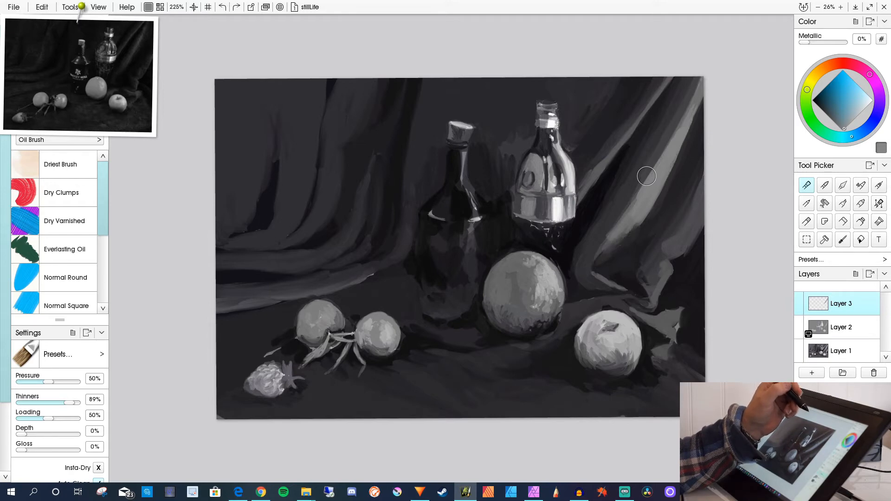
{"action": "key", "text": "ctrl+z"}
{"action": "key", "text": "ctrl+z"}
{"action": "key", "text": "ctrl+z"}
{"action": "key", "text": "ctrl+z"}
{"action": "key", "text": "ctrl+z"}
{"action": "key", "text": "ctrl+z"}
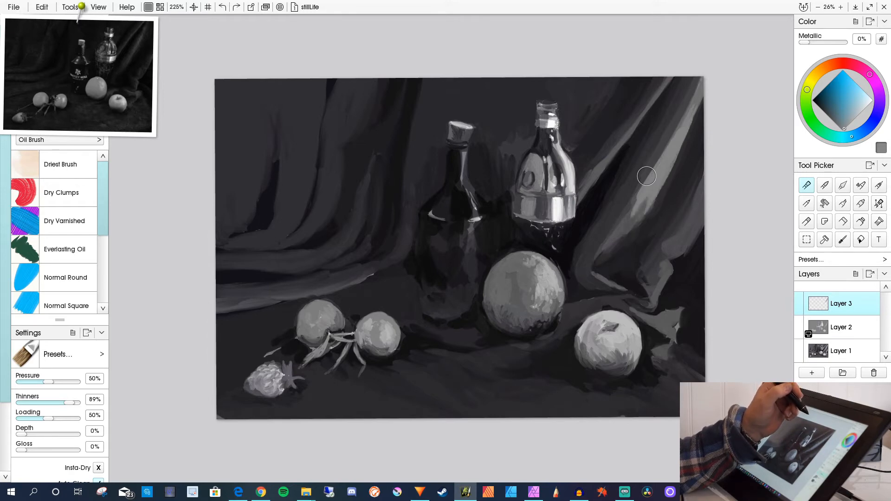
{"action": "key", "text": "ctrl+z"}
{"action": "key", "text": "ctrl+z"}
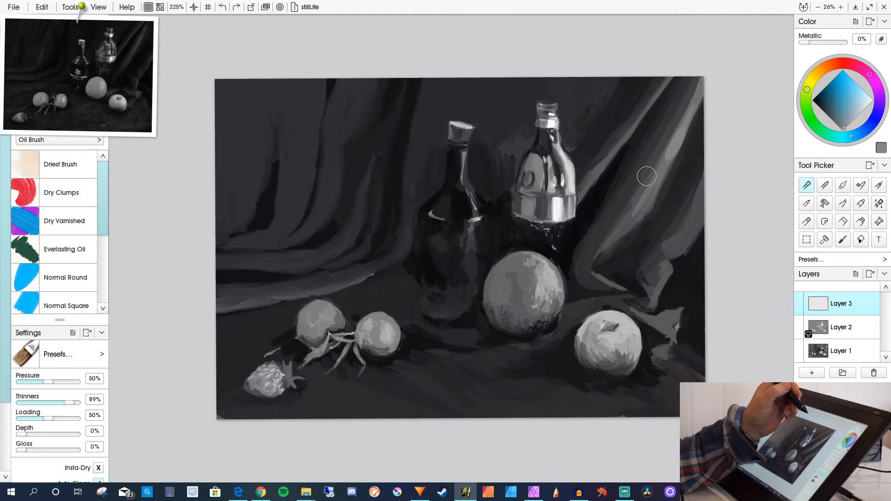
{"action": "key", "text": "ctrl+z"}
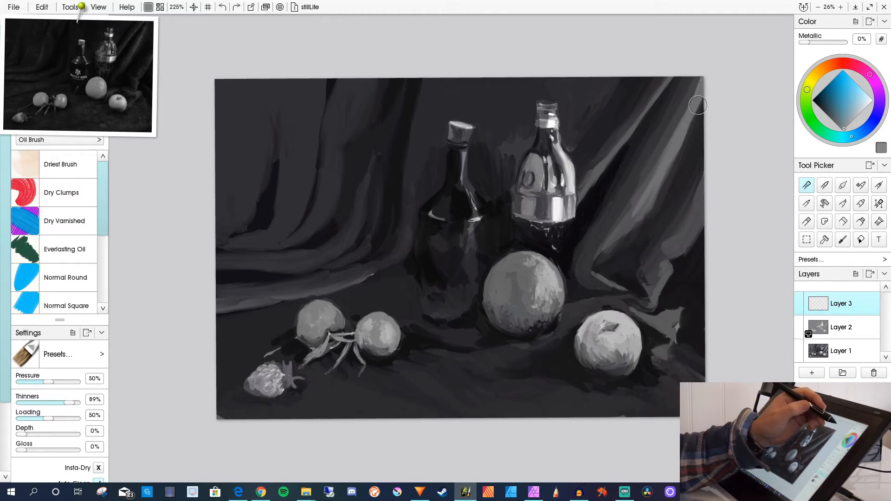
Repaint the broad central fold of the right-hand drape with long diagonal grey highlight strokes on Layer 3.
{"action": "left_click_drag", "start_coordinate": [697, 98], "coordinate": [650, 197]}
{"action": "left_click_drag", "start_coordinate": [688, 116], "coordinate": [643, 207]}
{"action": "mouse_move", "coordinate": [681, 133]}
{"action": "left_mouse_down"}
{"action": "mouse_move", "coordinate": [652, 207]}
{"action": "mouse_move", "coordinate": [671, 174]}
{"action": "mouse_move", "coordinate": [666, 187]}
{"action": "left_mouse_up"}
{"action": "left_click_drag", "start_coordinate": [679, 157], "coordinate": [652, 209]}
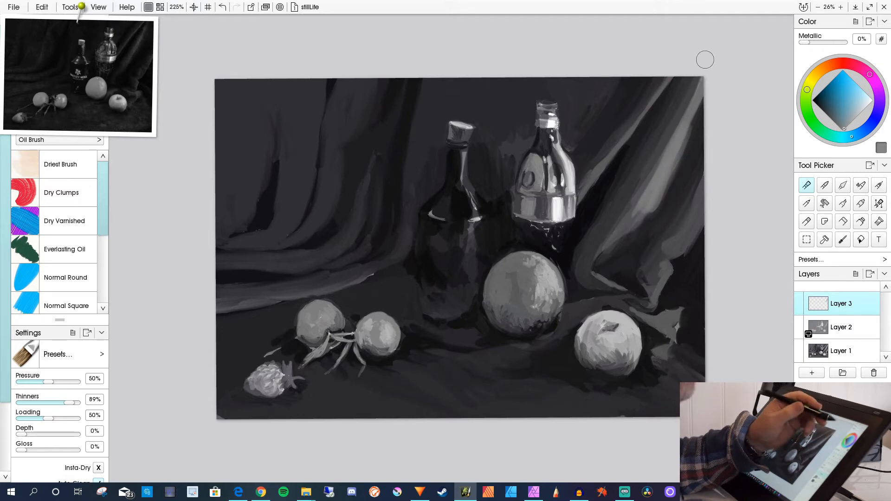
{"action": "mouse_move", "coordinate": [681, 135]}
{"action": "left_mouse_down"}
{"action": "mouse_move", "coordinate": [640, 216]}
{"action": "mouse_move", "coordinate": [673, 169]}
{"action": "mouse_move", "coordinate": [631, 233]}
{"action": "left_mouse_up"}
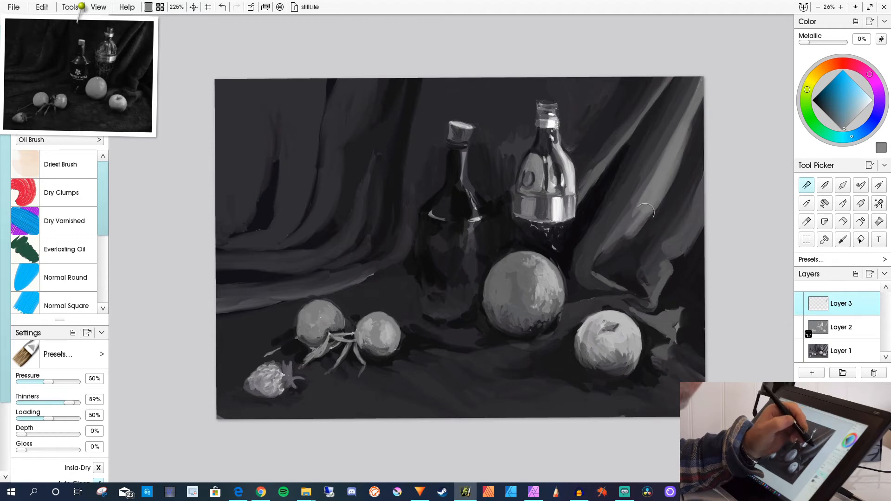
{"action": "mouse_move", "coordinate": [663, 183]}
{"action": "left_mouse_down"}
{"action": "mouse_move", "coordinate": [627, 235]}
{"action": "mouse_move", "coordinate": [667, 181]}
{"action": "mouse_move", "coordinate": [647, 221]}
{"action": "left_mouse_up"}
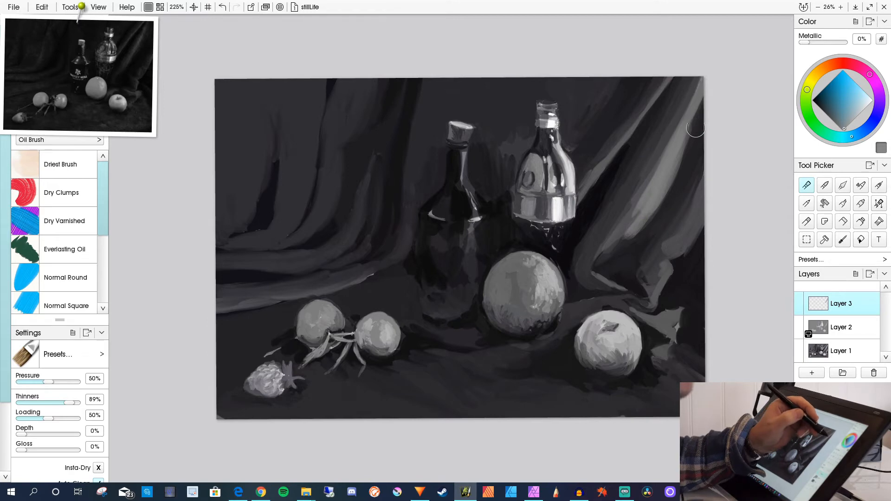
Paint short diagonal grey strokes on the drape fold along the canvas's right edge.
{"action": "left_click_drag", "start_coordinate": [699, 129], "coordinate": [683, 161]}
{"action": "left_click_drag", "start_coordinate": [704, 130], "coordinate": [675, 185]}
{"action": "left_click_drag", "start_coordinate": [703, 138], "coordinate": [678, 194]}
{"action": "left_click_drag", "start_coordinate": [701, 147], "coordinate": [678, 199]}
{"action": "left_click_drag", "start_coordinate": [702, 142], "coordinate": [682, 181]}
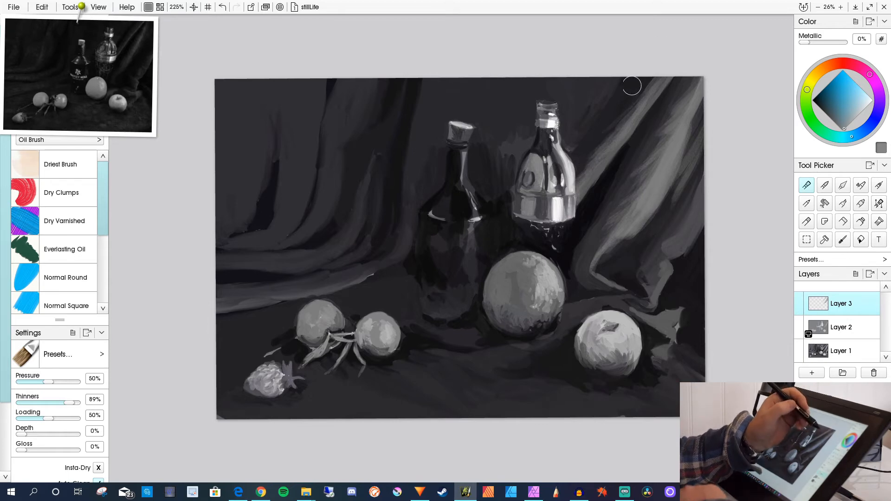
Darken the gaps between the right-hand drape's folds with a sampled near-black, reducing the brush size to 92%.
{"action": "left_click", "coordinate": [610, 171], "text": "alt"}
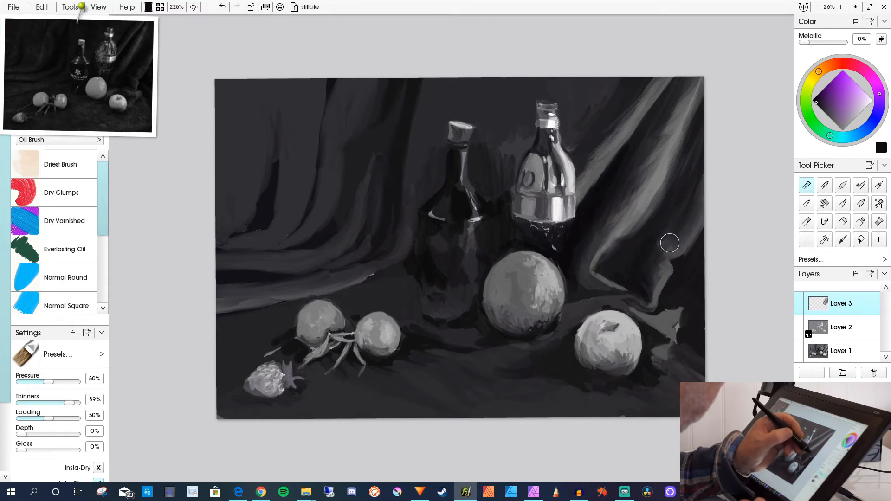
{"action": "key", "text": "bracketleft"}
{"action": "key", "text": "bracketleft"}
{"action": "key", "text": "bracketleft"}
{"action": "key", "text": "bracketleft"}
{"action": "key", "text": "bracketleft"}
{"action": "key", "text": "bracketleft"}
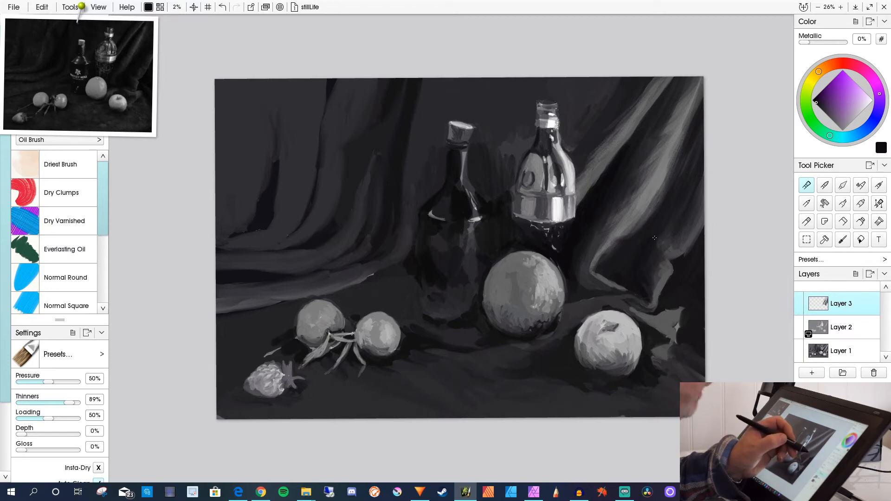
{"action": "key", "text": "bracketright"}
{"action": "key", "text": "bracketright"}
{"action": "key", "text": "bracketright"}
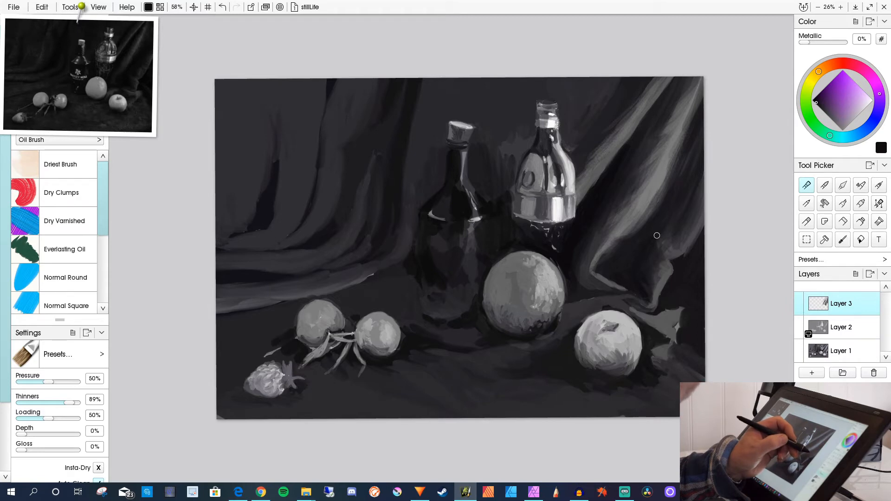
{"action": "key", "text": "bracketright"}
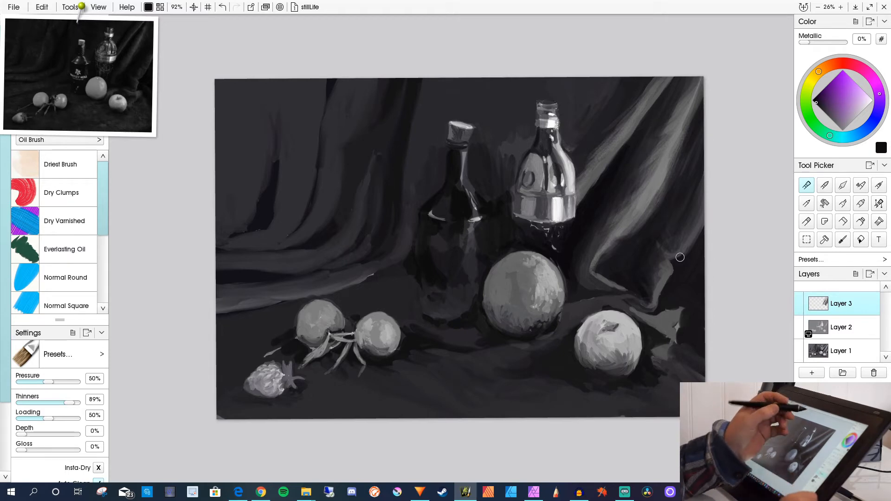
Lighten the right-hand drape's small folded corner with mid grey and darken the shadow beside its upper fold with a sampled near-black.
{"action": "left_click", "coordinate": [622, 222], "text": "alt"}
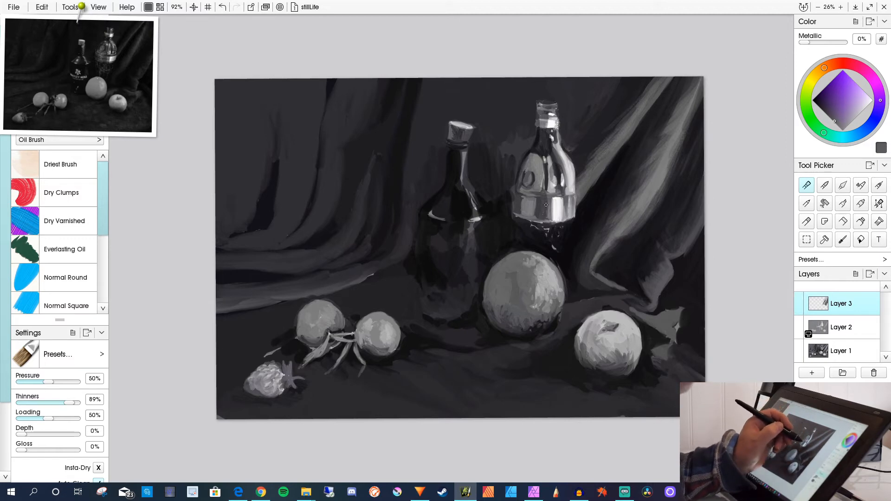
{"action": "left_click", "coordinate": [840, 126]}
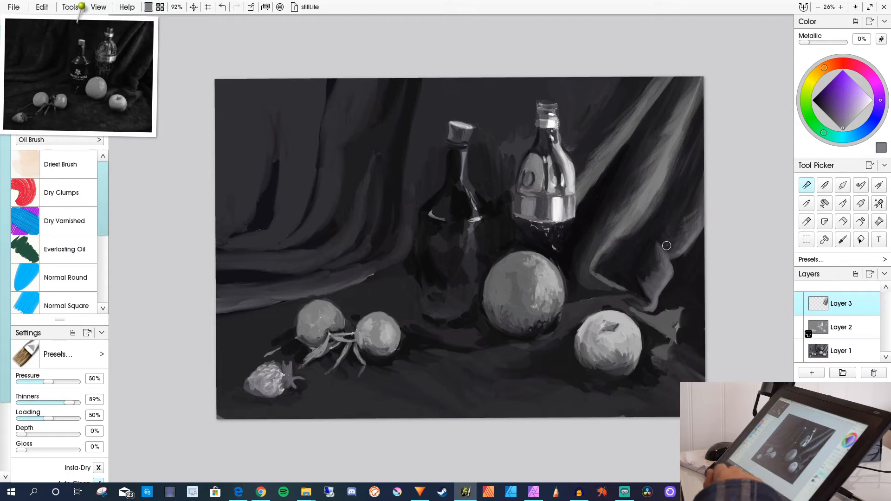
{"action": "left_click", "coordinate": [590, 201], "text": "alt"}
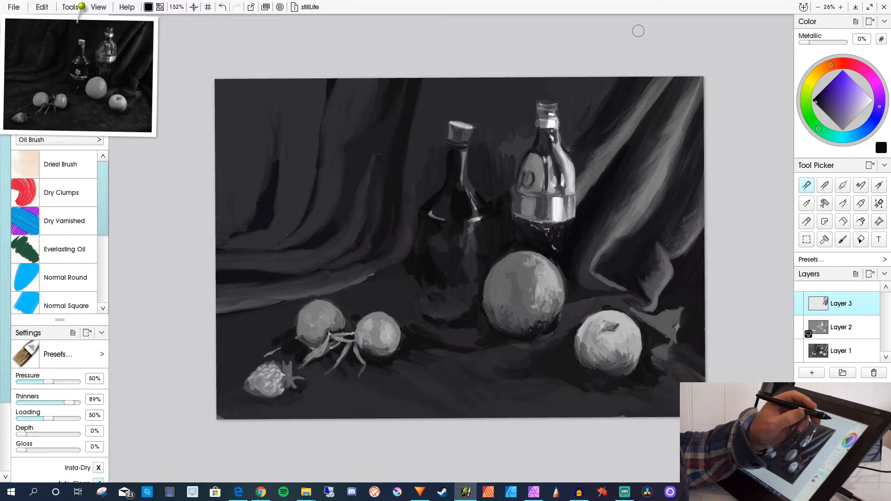
{"action": "left_click_drag", "start_coordinate": [637, 92], "coordinate": [594, 171]}
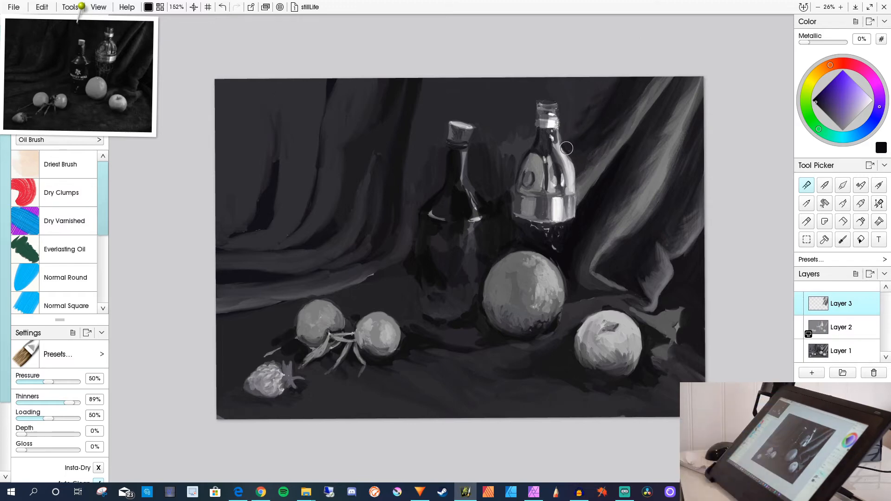
Soften the right-hand drape's lower bend beside the large round fruit, blending its hard edge with sampled greys.
{"action": "mouse_move", "coordinate": [613, 245]}
{"action": "left_mouse_down"}
{"action": "mouse_move", "coordinate": [588, 273]}
{"action": "mouse_move", "coordinate": [635, 286]}
{"action": "mouse_move", "coordinate": [588, 277]}
{"action": "left_mouse_up"}
{"action": "left_click", "coordinate": [609, 289], "text": "alt"}
{"action": "left_click", "coordinate": [835, 121]}
{"action": "mouse_move", "coordinate": [603, 243]}
{"action": "left_mouse_down"}
{"action": "mouse_move", "coordinate": [576, 267]}
{"action": "mouse_move", "coordinate": [580, 277]}
{"action": "mouse_move", "coordinate": [633, 285]}
{"action": "left_mouse_up"}
{"action": "left_click", "coordinate": [592, 286], "text": "alt"}
{"action": "left_click", "coordinate": [596, 287], "text": "alt"}
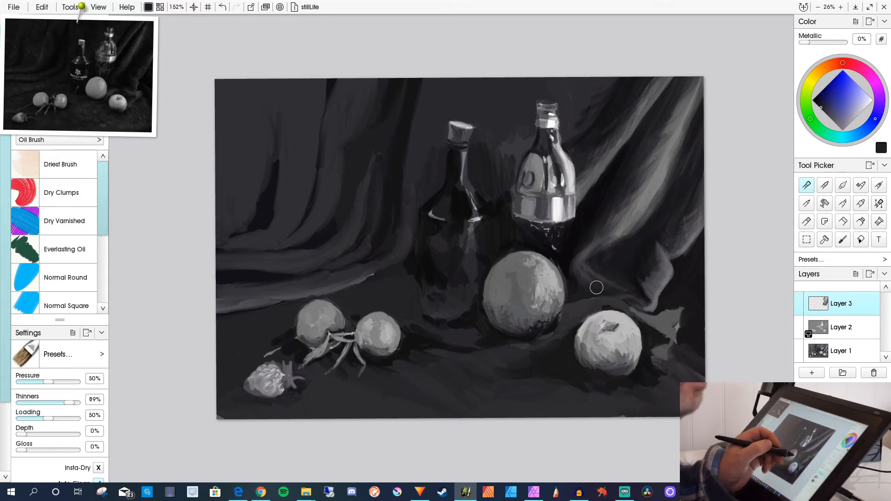
{"action": "left_click", "coordinate": [503, 287], "text": "alt"}
{"action": "left_click_drag", "start_coordinate": [599, 248], "coordinate": [578, 272]}
{"action": "mouse_move", "coordinate": [577, 236]}
{"action": "left_mouse_down"}
{"action": "mouse_move", "coordinate": [572, 266]}
{"action": "mouse_move", "coordinate": [579, 252]}
{"action": "left_mouse_up"}
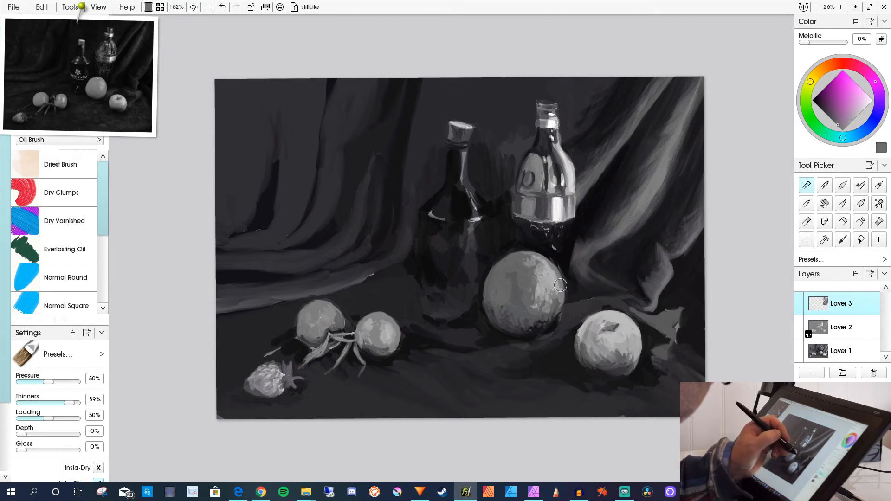
Paint a grey cloth fold curving from beneath the large round fruit, behind the apple and down its right side.
{"action": "left_click_drag", "start_coordinate": [593, 301], "coordinate": [531, 348]}
{"action": "mouse_move", "coordinate": [611, 296]}
{"action": "left_mouse_down"}
{"action": "mouse_move", "coordinate": [582, 310]}
{"action": "mouse_move", "coordinate": [668, 326]}
{"action": "mouse_move", "coordinate": [680, 345]}
{"action": "mouse_move", "coordinate": [670, 357]}
{"action": "left_mouse_up"}
{"action": "mouse_move", "coordinate": [653, 321]}
{"action": "left_mouse_down"}
{"action": "mouse_move", "coordinate": [667, 337]}
{"action": "mouse_move", "coordinate": [657, 333]}
{"action": "left_mouse_up"}
{"action": "left_click_drag", "start_coordinate": [639, 318], "coordinate": [652, 335]}
{"action": "left_click", "coordinate": [610, 307], "text": "alt"}
{"action": "left_click_drag", "start_coordinate": [617, 304], "coordinate": [643, 318]}
{"action": "mouse_move", "coordinate": [610, 305]}
{"action": "left_mouse_down"}
{"action": "mouse_move", "coordinate": [623, 305]}
{"action": "mouse_move", "coordinate": [653, 341]}
{"action": "left_mouse_up"}
{"action": "left_click_drag", "start_coordinate": [642, 322], "coordinate": [661, 339]}
Refine the cloth folds around the apple with sampled dark and mid greys, using a brush size of 115%.
{"action": "key", "text": "["}
{"action": "left_click", "coordinate": [644, 314], "text": "alt"}
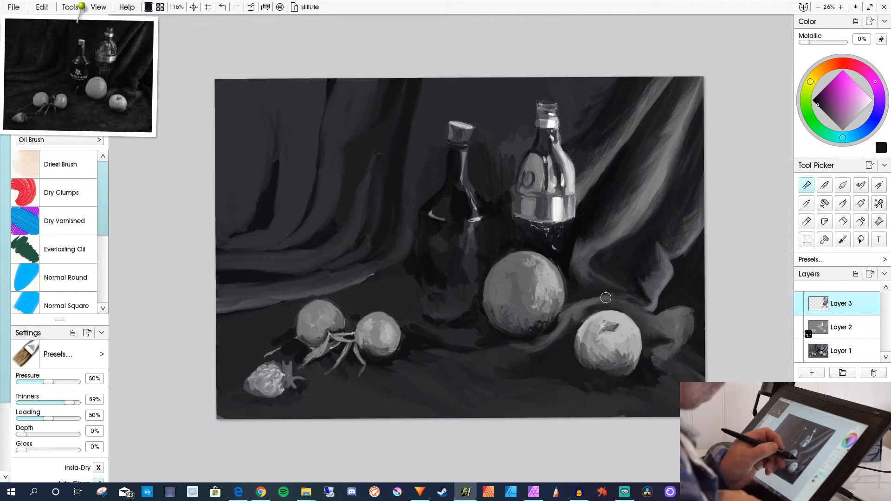
{"action": "left_click", "coordinate": [633, 363], "text": "alt"}
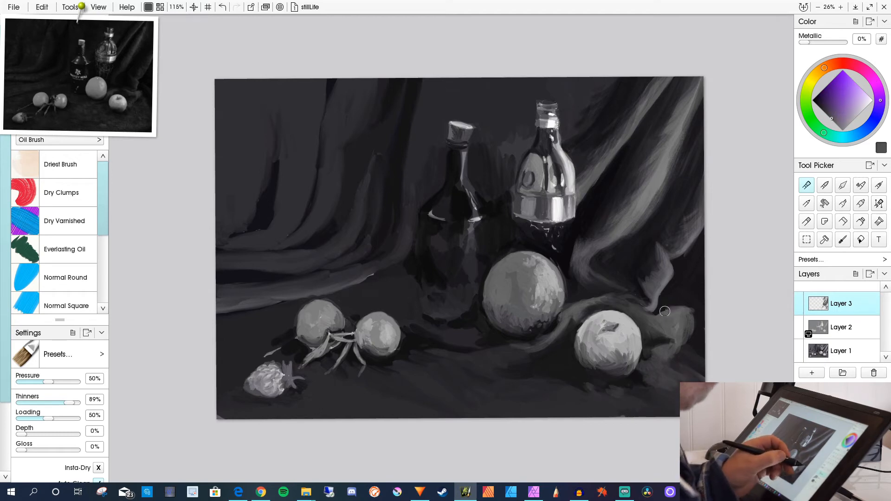
{"action": "left_click", "coordinate": [678, 282], "text": "alt"}
{"action": "left_click", "coordinate": [690, 291], "text": "alt"}
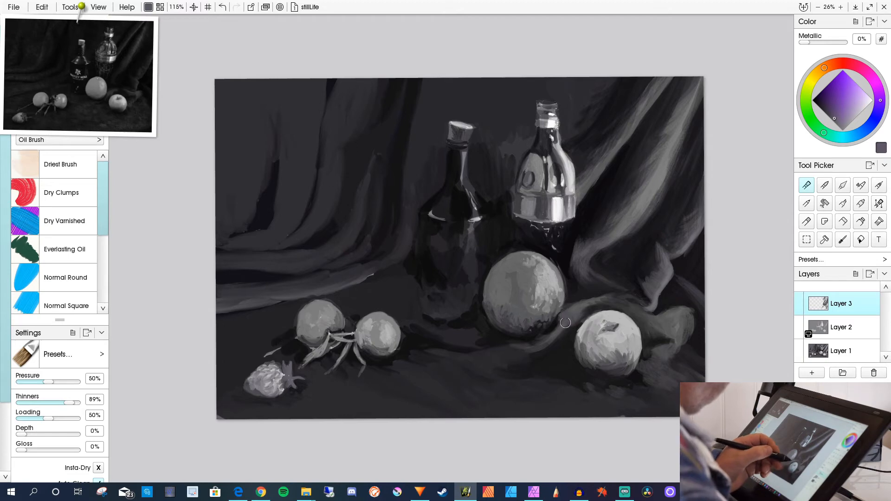
{"action": "left_click_drag", "start_coordinate": [578, 310], "coordinate": [562, 328]}
{"action": "left_click", "coordinate": [584, 325], "text": "alt"}
Smooth the large round fruit's shading with sampled greys and deepen the dark tone along its underside.
{"action": "left_click", "coordinate": [533, 278], "text": "alt"}
{"action": "mouse_move", "coordinate": [532, 259]}
{"action": "left_mouse_down"}
{"action": "mouse_move", "coordinate": [562, 284]}
{"action": "mouse_move", "coordinate": [559, 300]}
{"action": "left_mouse_up"}
{"action": "mouse_move", "coordinate": [535, 258]}
{"action": "left_mouse_down"}
{"action": "mouse_move", "coordinate": [522, 255]}
{"action": "mouse_move", "coordinate": [533, 284]}
{"action": "mouse_move", "coordinate": [492, 280]}
{"action": "mouse_move", "coordinate": [487, 300]}
{"action": "mouse_move", "coordinate": [524, 290]}
{"action": "mouse_move", "coordinate": [515, 311]}
{"action": "mouse_move", "coordinate": [533, 320]}
{"action": "left_mouse_up"}
{"action": "left_click", "coordinate": [517, 264], "text": "alt"}
{"action": "mouse_move", "coordinate": [487, 290]}
{"action": "left_mouse_down"}
{"action": "mouse_move", "coordinate": [542, 320]}
{"action": "mouse_move", "coordinate": [494, 316]}
{"action": "mouse_move", "coordinate": [489, 297]}
{"action": "left_mouse_up"}
{"action": "left_click", "coordinate": [539, 325], "text": "alt"}
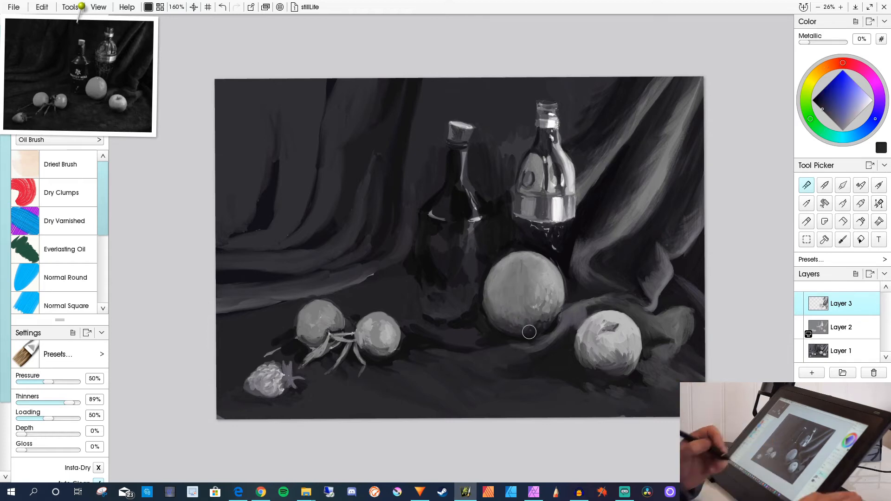
{"action": "left_click", "coordinate": [532, 328], "text": "alt"}
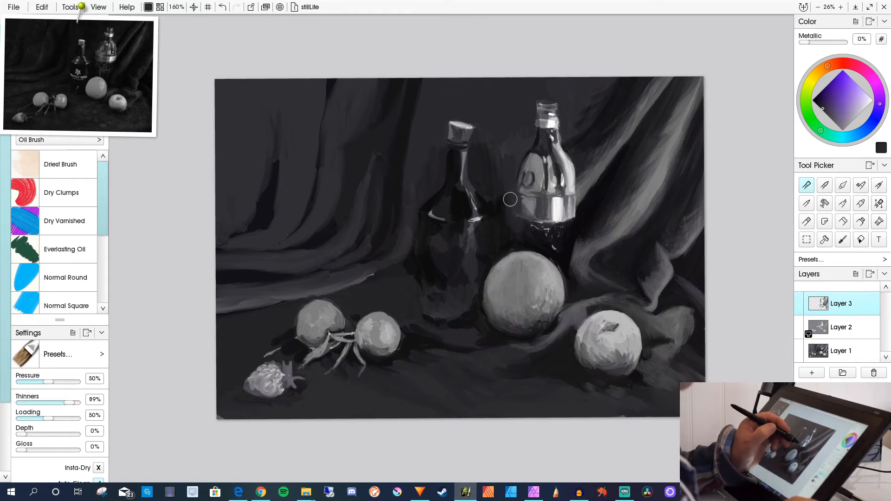
Darken the backdrop behind the bottles and the far-left drape with a sampled near-black, enlarging the brush to 310%.
{"action": "left_click", "coordinate": [484, 135], "text": "alt"}
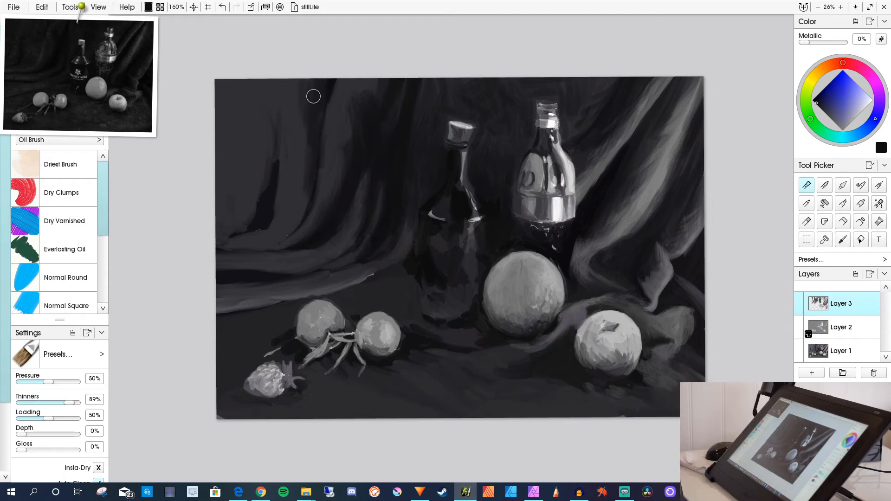
{"action": "key", "text": "bracketright"}
{"action": "key", "text": "bracketright"}
{"action": "key", "text": "bracketright"}
{"action": "left_click_drag", "start_coordinate": [258, 183], "coordinate": [228, 236]}
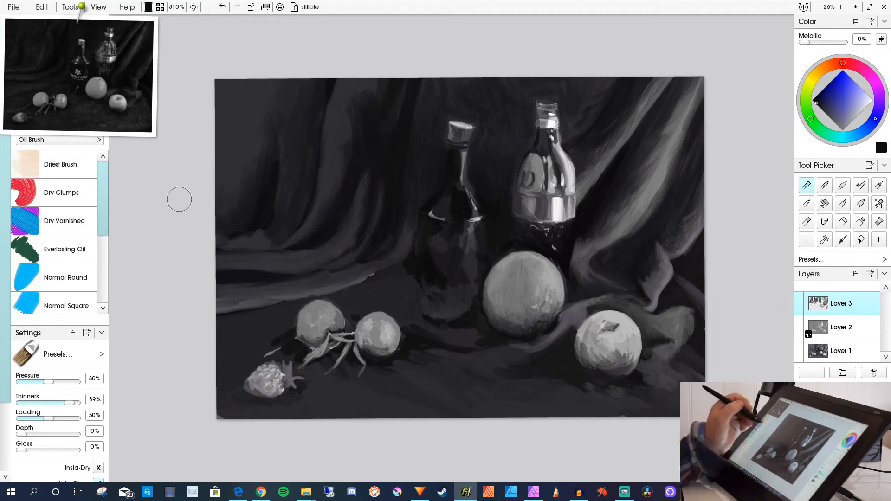
{"action": "left_click_drag", "start_coordinate": [255, 102], "coordinate": [203, 222]}
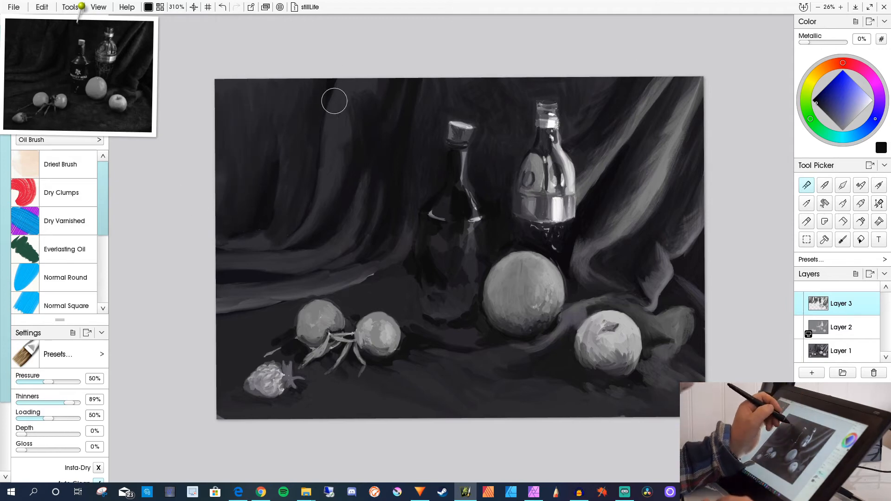
Blend sampled dark and mid greys into the vertical drape folds left of the dark bottle.
{"action": "left_click", "coordinate": [348, 208], "text": "alt"}
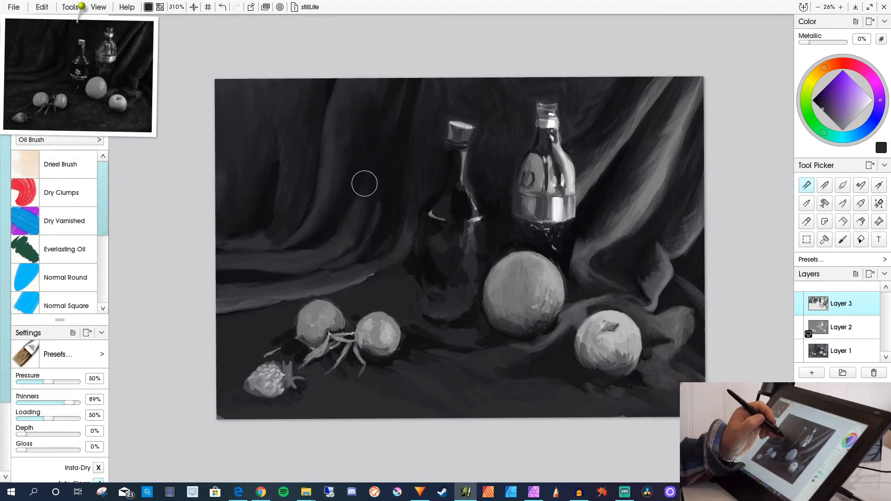
{"action": "left_click", "coordinate": [409, 139], "text": "alt"}
{"action": "left_click", "coordinate": [391, 83], "text": "alt"}
{"action": "left_click", "coordinate": [355, 111], "text": "alt"}
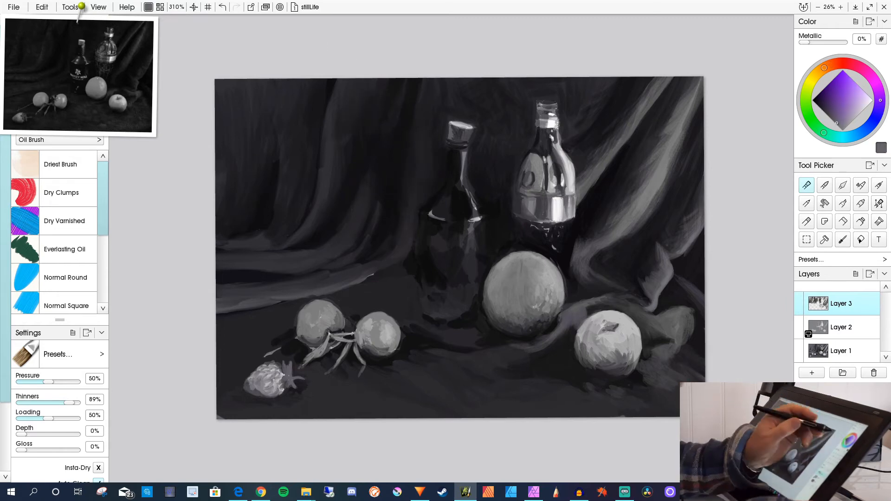
{"action": "left_click", "coordinate": [358, 90], "text": "alt"}
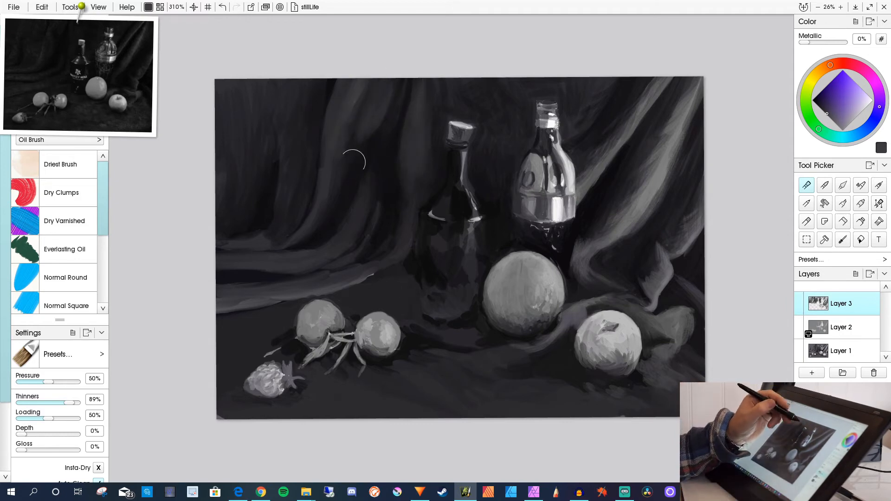
Paint lighter grey highlights along the left-hand drape's long vertical fold and its horizontal lower folds.
{"action": "left_click", "coordinate": [299, 162], "text": "alt"}
{"action": "left_click_drag", "start_coordinate": [322, 158], "coordinate": [284, 248]}
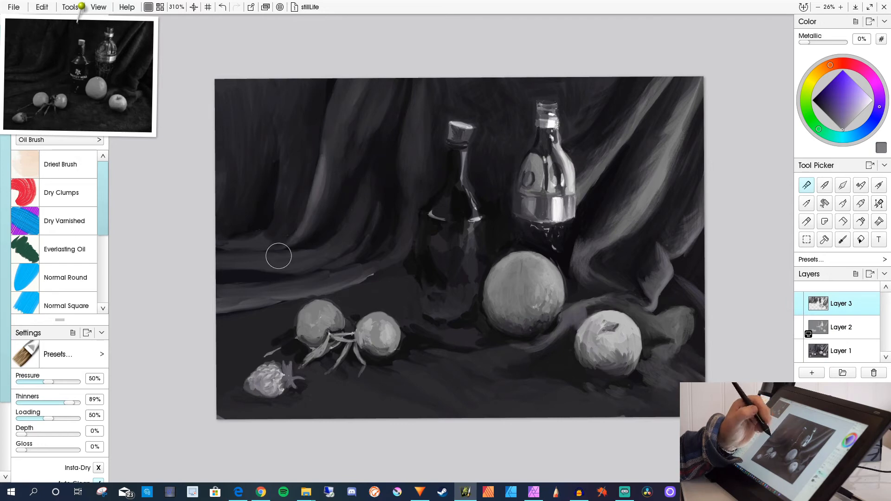
{"action": "left_click_drag", "start_coordinate": [219, 244], "coordinate": [293, 234]}
{"action": "mouse_move", "coordinate": [220, 263]}
{"action": "left_mouse_down"}
{"action": "mouse_move", "coordinate": [325, 255]}
{"action": "mouse_move", "coordinate": [218, 265]}
{"action": "left_mouse_up"}
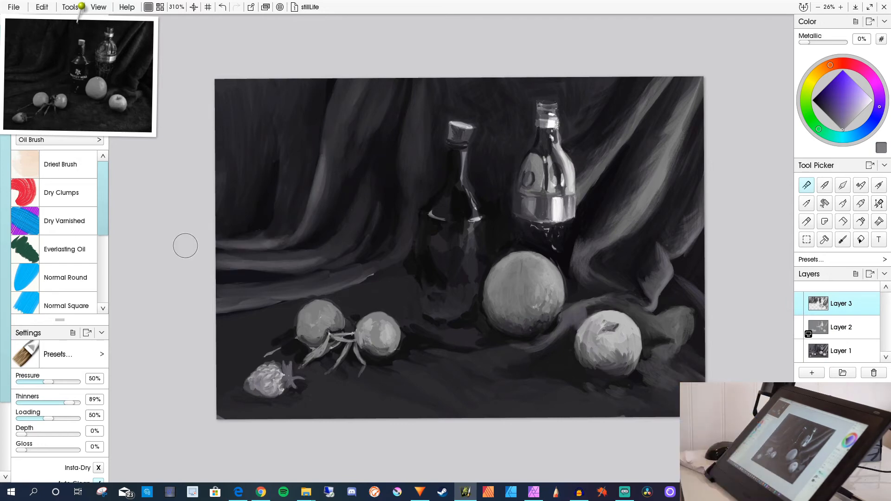
{"action": "left_click_drag", "start_coordinate": [372, 268], "coordinate": [227, 300]}
{"action": "left_click_drag", "start_coordinate": [282, 295], "coordinate": [217, 311]}
{"action": "mouse_move", "coordinate": [283, 287]}
{"action": "left_mouse_down"}
{"action": "mouse_move", "coordinate": [235, 294]}
{"action": "mouse_move", "coordinate": [298, 273]}
{"action": "mouse_move", "coordinate": [366, 267]}
{"action": "mouse_move", "coordinate": [386, 278]}
{"action": "left_mouse_up"}
Texture the left-hand drape's light folds with small near-black strokes at 90% brush size, then sample the dark bottle's tone.
{"action": "left_click", "coordinate": [487, 260], "text": "alt"}
{"action": "left_click", "coordinate": [393, 273], "text": "alt"}
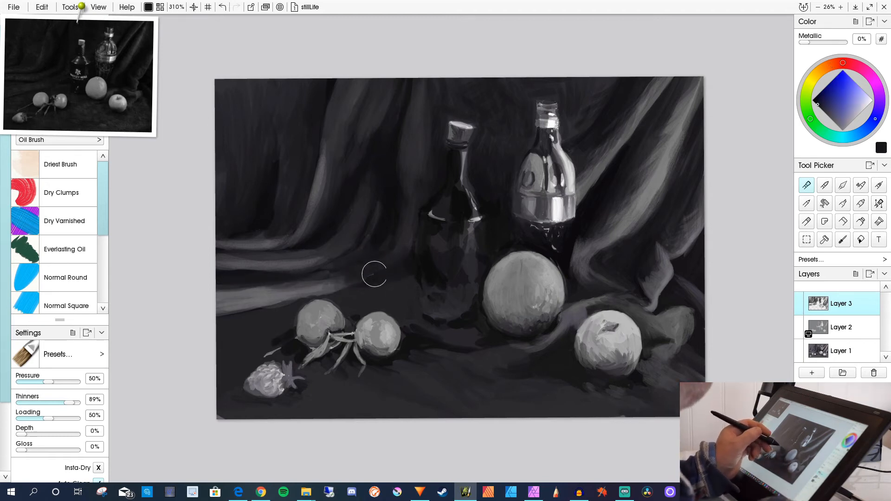
{"action": "key", "text": "bracketleft"}
{"action": "mouse_move", "coordinate": [330, 287]}
{"action": "left_mouse_down"}
{"action": "mouse_move", "coordinate": [231, 313]}
{"action": "mouse_move", "coordinate": [206, 268]}
{"action": "mouse_move", "coordinate": [278, 301]}
{"action": "mouse_move", "coordinate": [302, 285]}
{"action": "mouse_move", "coordinate": [272, 309]}
{"action": "mouse_move", "coordinate": [290, 285]}
{"action": "mouse_move", "coordinate": [253, 289]}
{"action": "mouse_move", "coordinate": [262, 303]}
{"action": "mouse_move", "coordinate": [243, 291]}
{"action": "mouse_move", "coordinate": [278, 287]}
{"action": "left_mouse_up"}
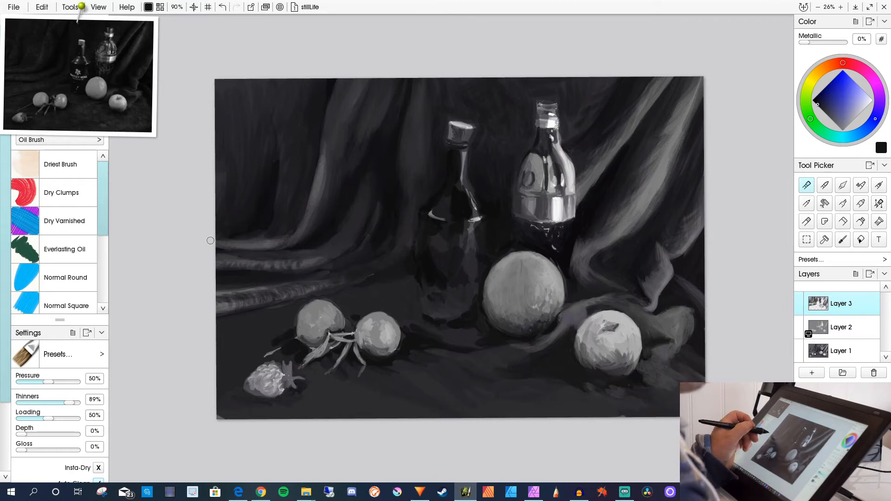
{"action": "mouse_move", "coordinate": [332, 84]}
{"action": "left_mouse_down"}
{"action": "mouse_move", "coordinate": [318, 197]}
{"action": "mouse_move", "coordinate": [300, 239]}
{"action": "left_mouse_up"}
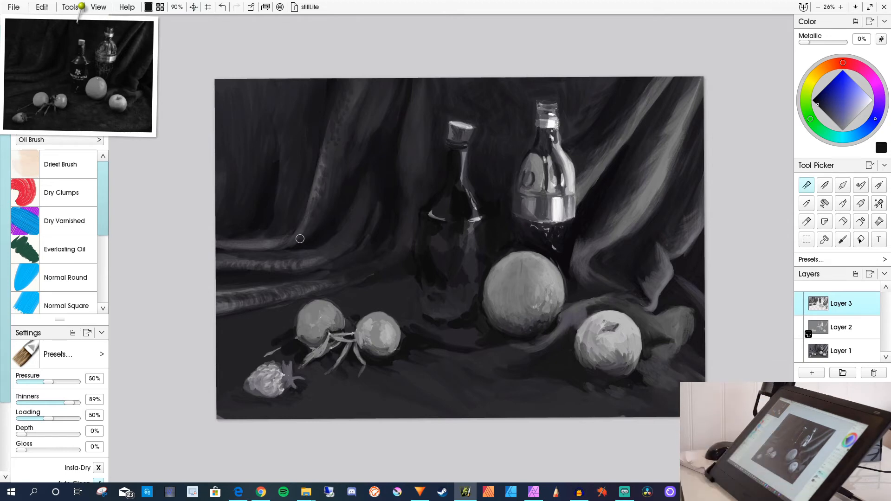
{"action": "left_click", "coordinate": [444, 200], "text": "alt"}
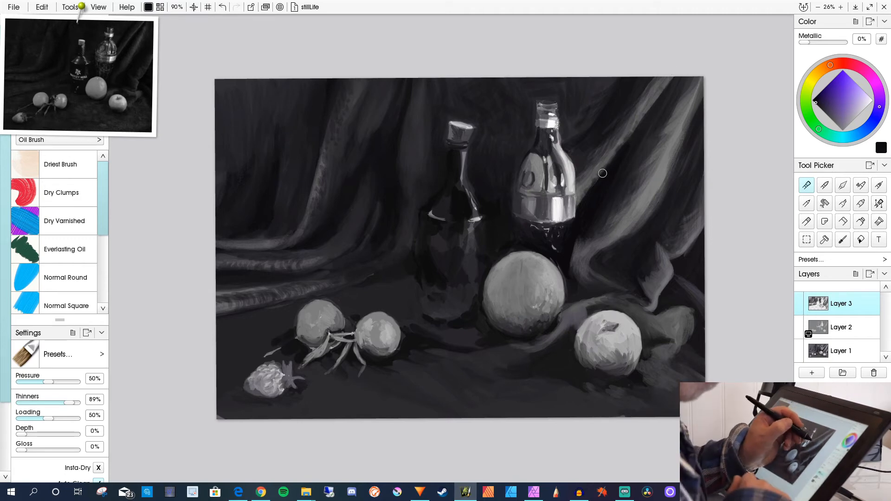
Texture the right-hand drape's light folds and the crumpled cloth beside the apple with small strokes of near-black and sampled greys.
{"action": "left_click_drag", "start_coordinate": [665, 132], "coordinate": [632, 162]}
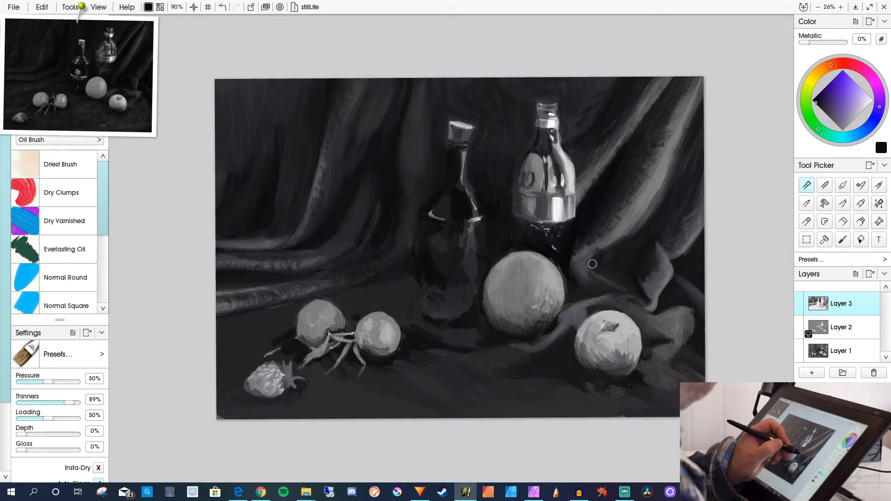
{"action": "mouse_move", "coordinate": [694, 92]}
{"action": "left_mouse_down"}
{"action": "mouse_move", "coordinate": [677, 160]}
{"action": "mouse_move", "coordinate": [692, 219]}
{"action": "left_mouse_up"}
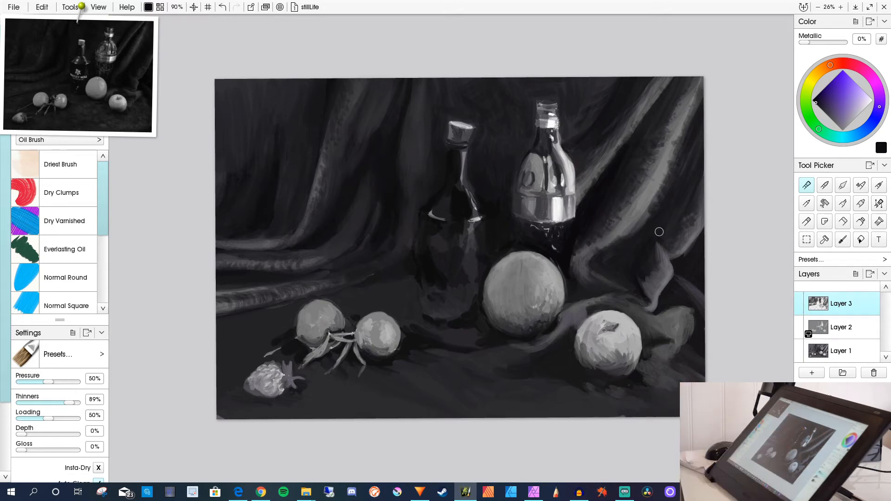
{"action": "left_click", "coordinate": [673, 143], "text": "alt"}
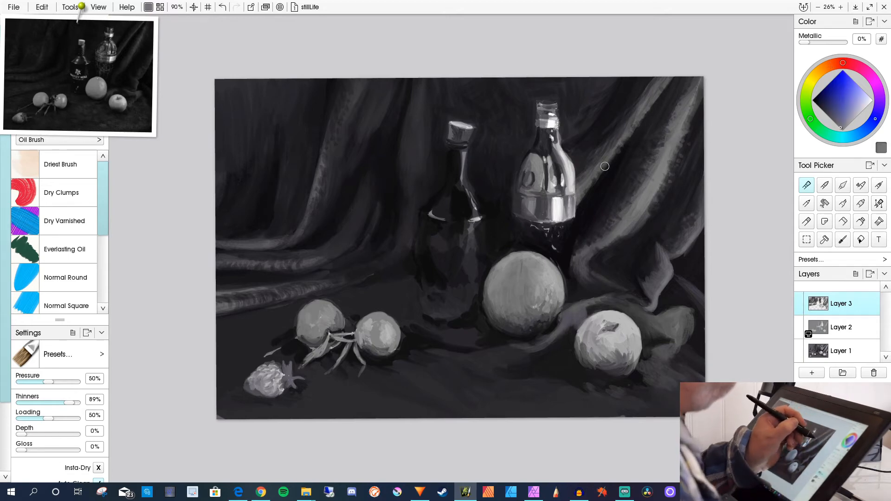
{"action": "left_click", "coordinate": [661, 247], "text": "alt"}
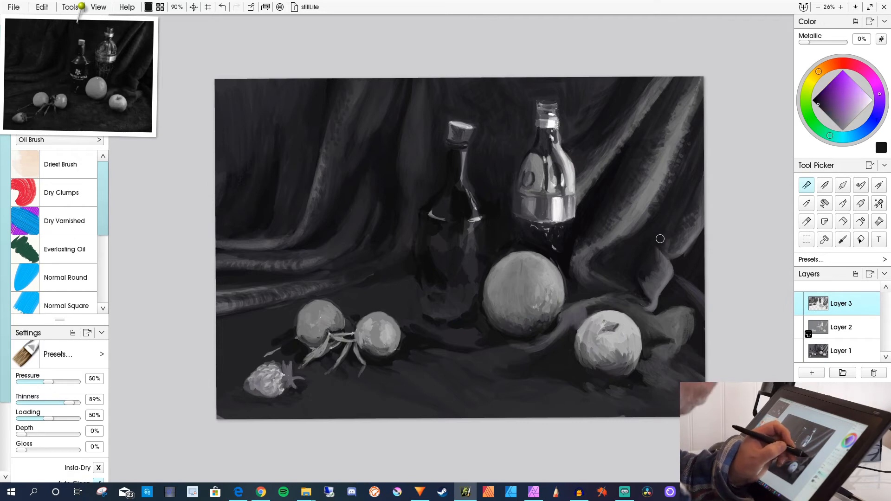
{"action": "left_click", "coordinate": [632, 208], "text": "alt"}
{"action": "mouse_move", "coordinate": [673, 312]}
{"action": "left_mouse_down"}
{"action": "mouse_move", "coordinate": [631, 308]}
{"action": "mouse_move", "coordinate": [671, 317]}
{"action": "mouse_move", "coordinate": [652, 326]}
{"action": "left_mouse_up"}
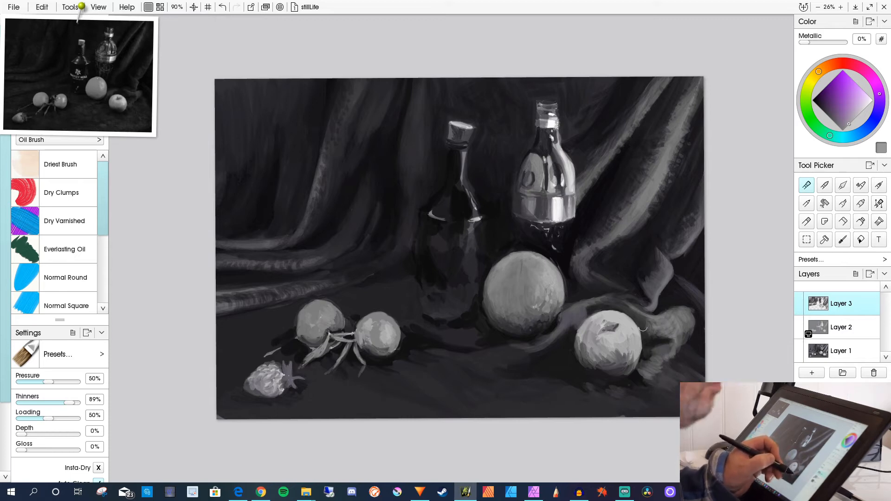
Darken the apple's stalk hollow with a sampled near-black and dot white highlights on the apple and orange at 26% thinners.
{"action": "left_click", "coordinate": [636, 386], "text": "alt"}
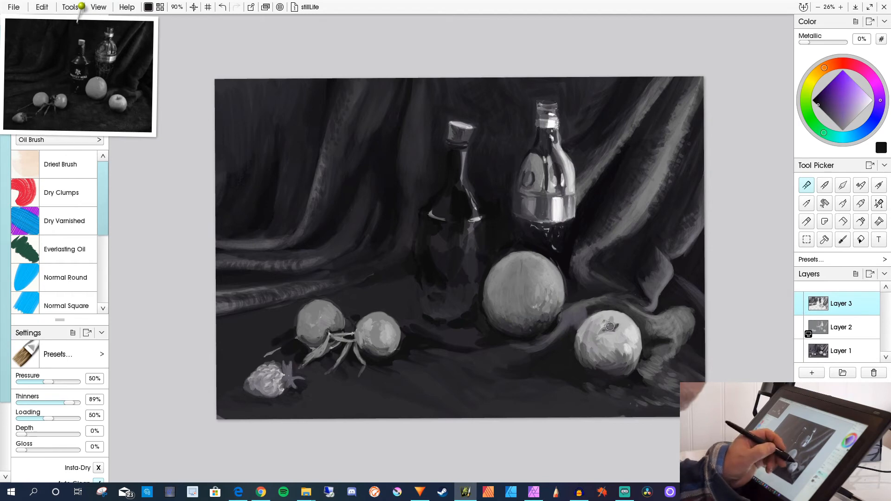
{"action": "left_click", "coordinate": [626, 349], "text": "alt"}
{"action": "left_click", "coordinate": [619, 346], "text": "alt"}
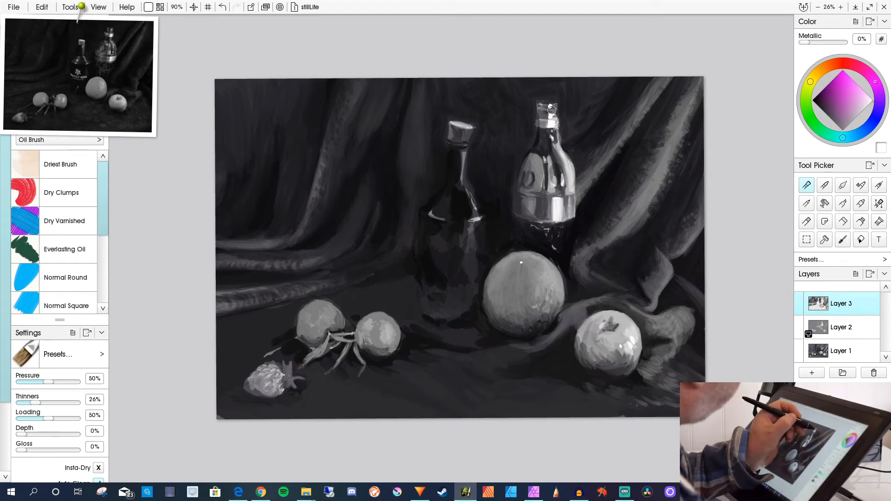
Dab pure white highlights onto the glass bottle's cap, collar and upper neck.
{"action": "scroll", "coordinate": [584, 141], "scroll_direction": "up", "scroll_amount": 5}
{"action": "mouse_move", "coordinate": [498, 93]}
{"action": "left_mouse_down"}
{"action": "mouse_move", "coordinate": [470, 95]}
{"action": "mouse_move", "coordinate": [517, 91]}
{"action": "left_mouse_up"}
{"action": "left_click_drag", "start_coordinate": [509, 48], "coordinate": [517, 58]}
{"action": "left_click_drag", "start_coordinate": [504, 130], "coordinate": [507, 142]}
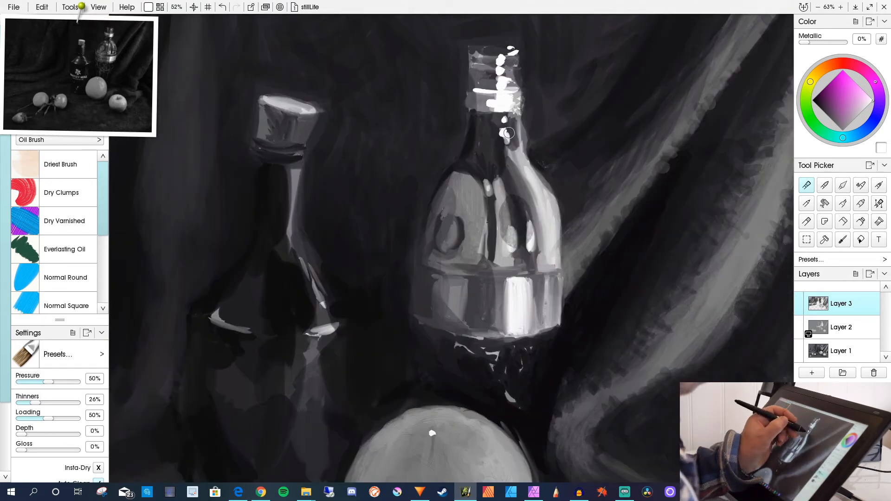
Add white reflections to the glass bottle's body, the bright part of its lower band and the band's upper rim.
{"action": "left_click_drag", "start_coordinate": [532, 225], "coordinate": [530, 256]}
{"action": "left_click_drag", "start_coordinate": [494, 181], "coordinate": [497, 198]}
{"action": "mouse_move", "coordinate": [514, 238]}
{"action": "left_mouse_down"}
{"action": "mouse_move", "coordinate": [521, 282]}
{"action": "mouse_move", "coordinate": [521, 326]}
{"action": "left_mouse_up"}
{"action": "left_click", "coordinate": [514, 340]}
{"action": "left_click_drag", "start_coordinate": [443, 273], "coordinate": [493, 275]}
Rework the dark bottle's stopper with a white top and sampled greys, undoing the stray strokes.
{"action": "mouse_move", "coordinate": [284, 100]}
{"action": "left_mouse_down"}
{"action": "mouse_move", "coordinate": [246, 115]}
{"action": "mouse_move", "coordinate": [304, 113]}
{"action": "mouse_move", "coordinate": [296, 101]}
{"action": "mouse_move", "coordinate": [269, 96]}
{"action": "mouse_move", "coordinate": [313, 109]}
{"action": "left_mouse_up"}
{"action": "key", "text": "ctrl+z"}
{"action": "key", "text": "ctrl+z"}
{"action": "left_click", "coordinate": [297, 107], "text": "alt"}
{"action": "left_click_drag", "start_coordinate": [258, 146], "coordinate": [278, 149]}
{"action": "key", "text": "ctrl+z"}
{"action": "left_click", "coordinate": [262, 134], "text": "alt"}
{"action": "left_click", "coordinate": [262, 149], "text": "alt"}
Dab small light grey reflections down the dark bottle's neck, starting with a patch just below the stopper.
{"action": "left_click_drag", "start_coordinate": [300, 152], "coordinate": [278, 172]}
{"action": "left_click", "coordinate": [284, 185]}
{"action": "left_click", "coordinate": [287, 202]}
{"action": "left_click", "coordinate": [275, 202]}
{"action": "left_click", "coordinate": [283, 216]}
{"action": "left_click", "coordinate": [270, 229]}
{"action": "left_click", "coordinate": [284, 236]}
Paint grey reflections along both shoulders of the dark bottle and accent them with small near-white strokes.
{"action": "mouse_move", "coordinate": [309, 260]}
{"action": "left_mouse_down"}
{"action": "mouse_move", "coordinate": [324, 321]}
{"action": "mouse_move", "coordinate": [341, 327]}
{"action": "left_mouse_up"}
{"action": "mouse_move", "coordinate": [237, 275]}
{"action": "left_mouse_down"}
{"action": "mouse_move", "coordinate": [202, 315]}
{"action": "mouse_move", "coordinate": [237, 328]}
{"action": "left_mouse_up"}
{"action": "left_click", "coordinate": [879, 101]}
{"action": "left_click", "coordinate": [873, 100]}
{"action": "left_click_drag", "start_coordinate": [251, 262], "coordinate": [264, 264]}
{"action": "left_click_drag", "start_coordinate": [228, 290], "coordinate": [239, 293]}
{"action": "left_click_drag", "start_coordinate": [223, 295], "coordinate": [230, 296]}
{"action": "left_click_drag", "start_coordinate": [308, 332], "coordinate": [318, 330]}
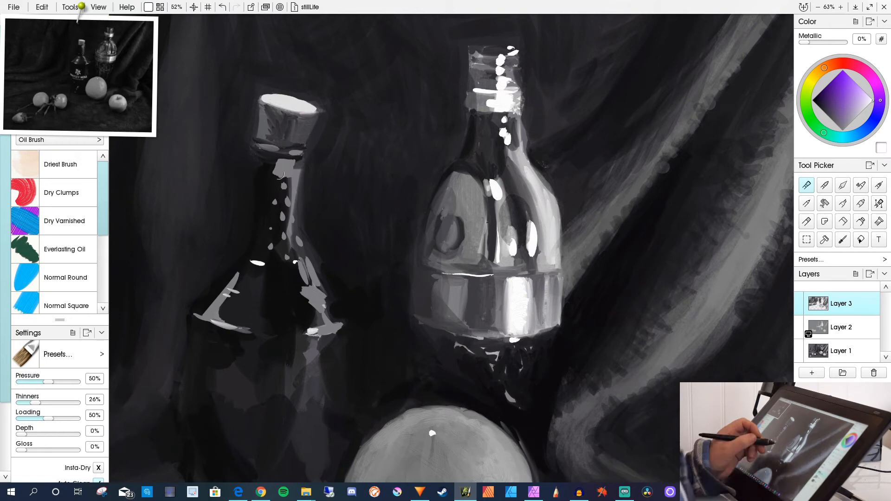
Add reflection strokes to the dark bottle's lower body with sampled grey and near-black, using 84% thinners.
{"action": "scroll", "coordinate": [391, 145], "scroll_direction": "down", "scroll_amount": 5}
{"action": "left_click", "coordinate": [342, 298], "text": "alt"}
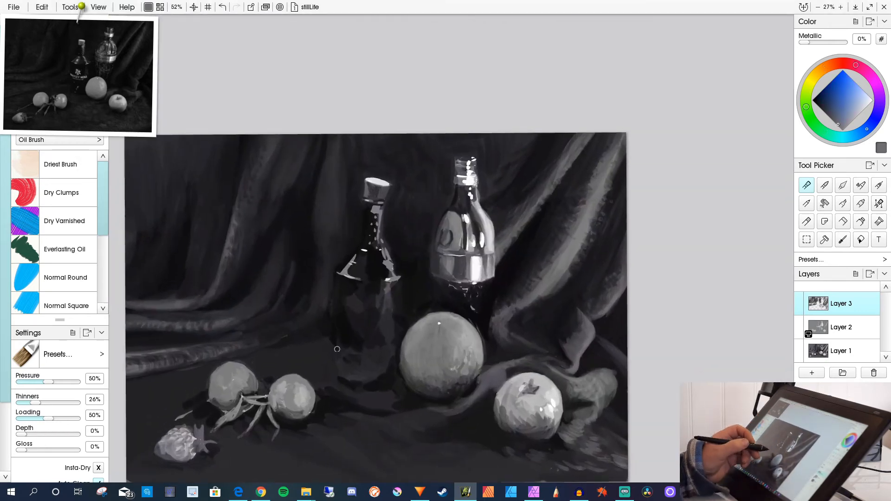
{"action": "left_click", "coordinate": [346, 334], "text": "alt"}
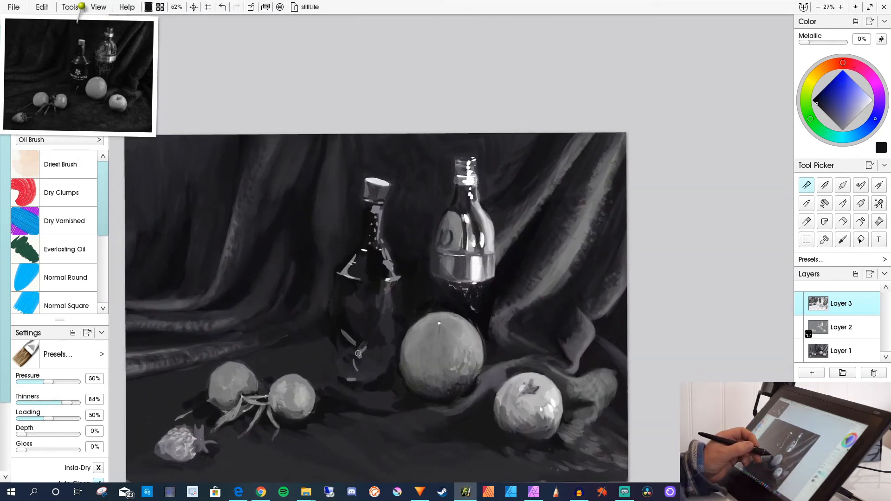
{"action": "scroll", "coordinate": [359, 381], "scroll_direction": "up", "scroll_amount": 5}
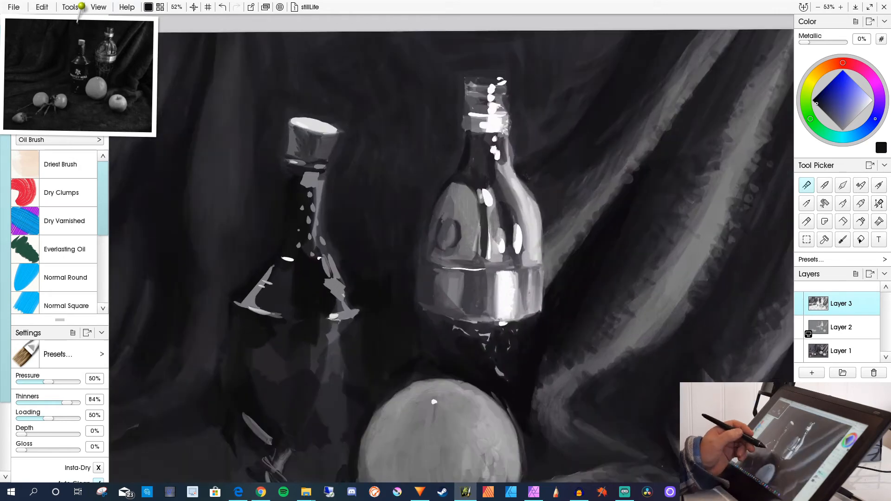
{"action": "mouse_move", "coordinate": [462, 258]}
{"action": "left_mouse_down"}
{"action": "mouse_move", "coordinate": [445, 288]}
{"action": "mouse_move", "coordinate": [456, 280]}
{"action": "mouse_move", "coordinate": [474, 295]}
{"action": "left_mouse_up"}
{"action": "left_click_drag", "start_coordinate": [522, 278], "coordinate": [568, 336]}
{"action": "scroll", "coordinate": [413, 352], "scroll_direction": "down", "scroll_amount": 5}
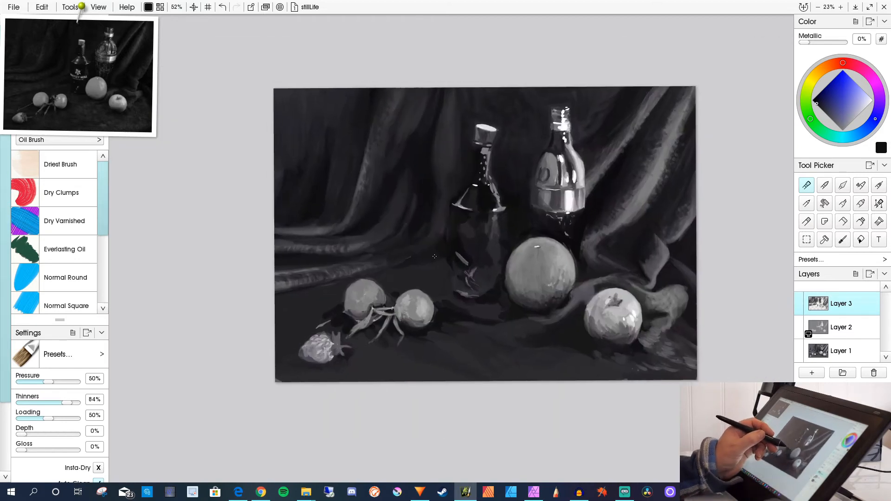
Refine the tomatoes' stalks and the strawberry with sampled greys and near-black, adding light grey dabs at 20% thinners.
{"action": "left_click", "coordinate": [368, 311], "text": "alt"}
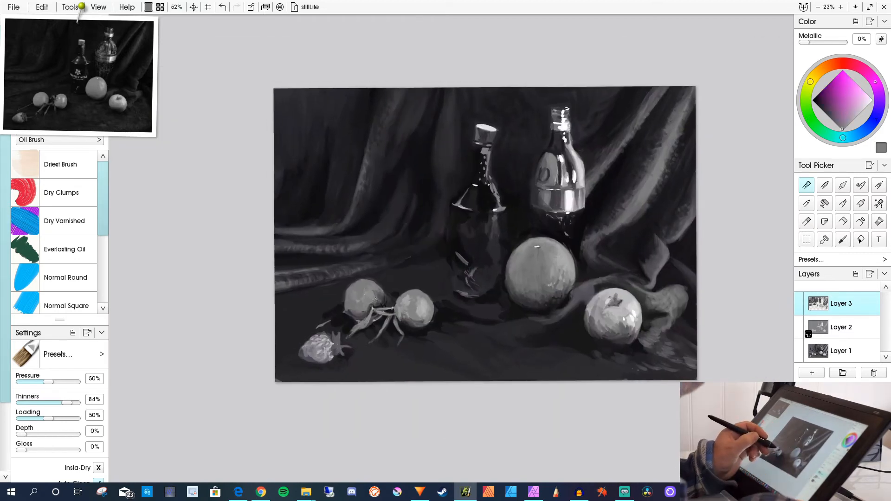
{"action": "left_click", "coordinate": [380, 298], "text": "alt"}
{"action": "left_click", "coordinate": [353, 321], "text": "alt"}
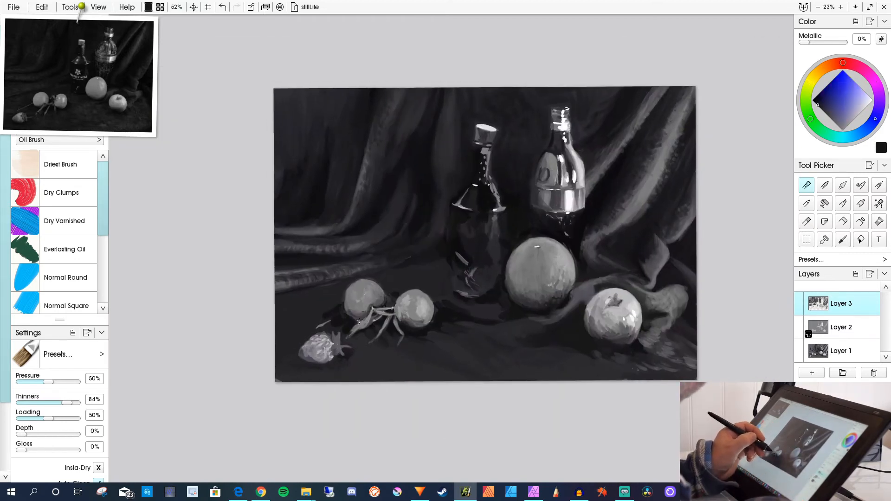
{"action": "left_click", "coordinate": [329, 323], "text": "alt"}
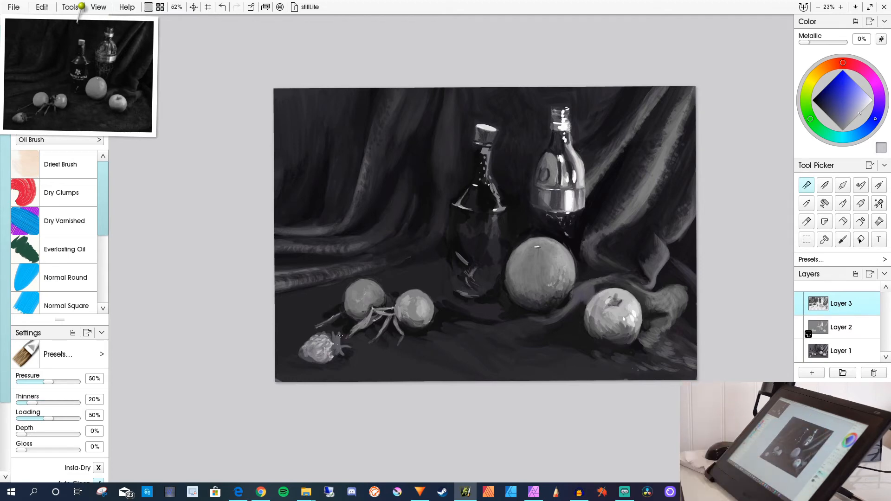
Paint the flower emblem and the label lettering on the dark bottle's body in a sampled dark grey.
{"action": "scroll", "coordinate": [533, 147], "scroll_direction": "up", "scroll_amount": 3}
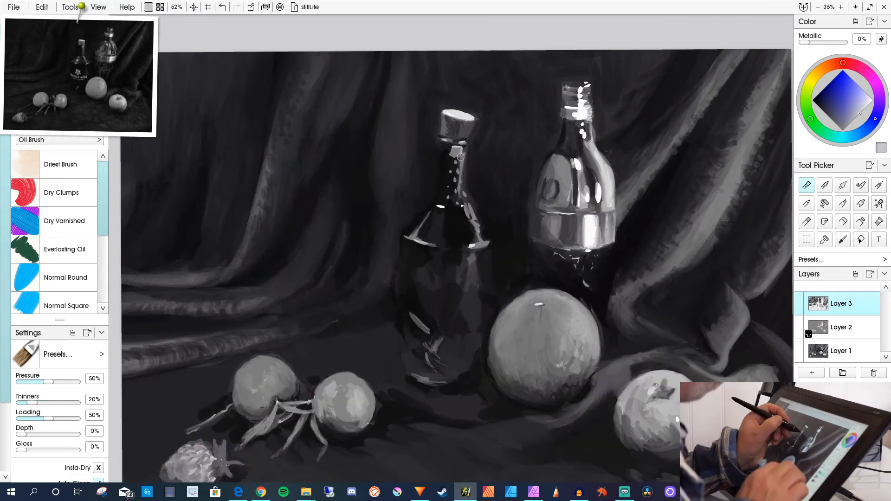
{"action": "left_click", "coordinate": [453, 162], "text": "alt"}
{"action": "left_click", "coordinate": [471, 158], "text": "alt"}
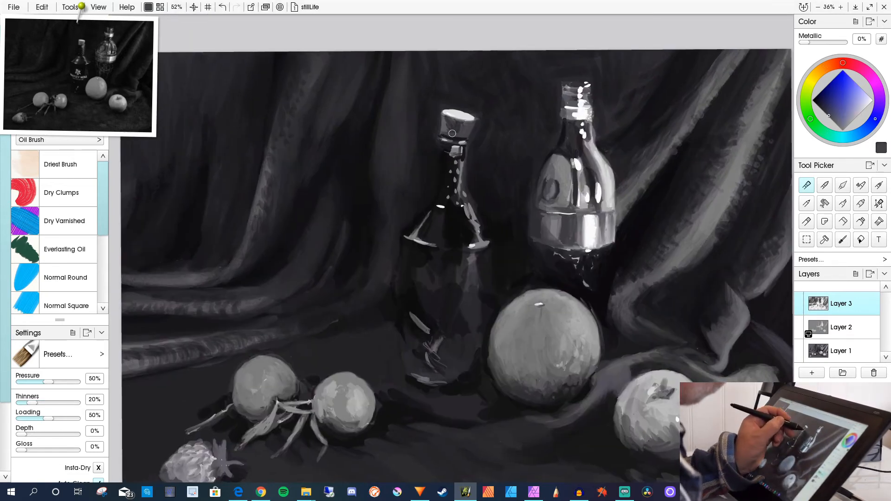
{"action": "left_click_drag", "start_coordinate": [439, 291], "coordinate": [434, 275]}
{"action": "mouse_move", "coordinate": [420, 277]}
{"action": "left_mouse_down"}
{"action": "mouse_move", "coordinate": [435, 316]}
{"action": "mouse_move", "coordinate": [465, 302]}
{"action": "left_mouse_up"}
{"action": "left_click_drag", "start_coordinate": [467, 303], "coordinate": [472, 315]}
{"action": "mouse_move", "coordinate": [478, 299]}
{"action": "left_mouse_down"}
{"action": "mouse_move", "coordinate": [485, 315]}
{"action": "mouse_move", "coordinate": [465, 302]}
{"action": "left_mouse_up"}
Undo the last four lettering strokes and repaint the end of the label's lettering in dark grey.
{"action": "key", "text": "ctrl+z"}
{"action": "key", "text": "ctrl+z"}
{"action": "key", "text": "ctrl+z"}
{"action": "key", "text": "ctrl+z"}
{"action": "left_click_drag", "start_coordinate": [467, 303], "coordinate": [470, 316]}
{"action": "left_click_drag", "start_coordinate": [480, 297], "coordinate": [484, 308]}
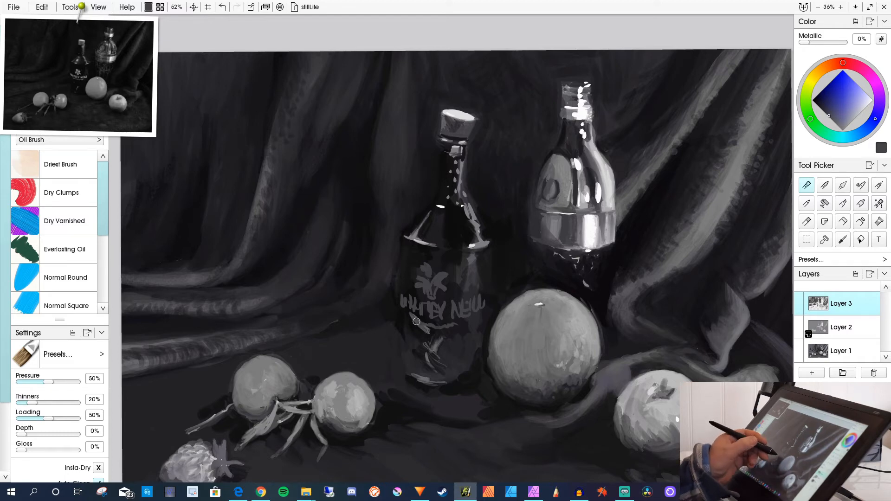
Brighten the dark bottle's label lettering with light grey, undoing the first attempt and repainting the letters from the right end inward.
{"action": "left_click", "coordinate": [400, 301], "text": "alt"}
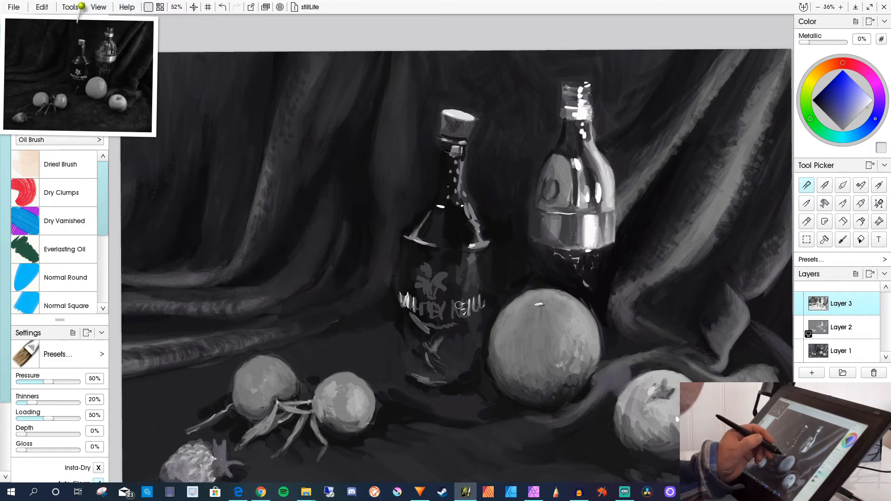
{"action": "key", "text": "ctrl+z"}
{"action": "key", "text": "ctrl+z"}
{"action": "key", "text": "ctrl+z"}
{"action": "key", "text": "ctrl+z"}
{"action": "key", "text": "ctrl+z"}
{"action": "left_click_drag", "start_coordinate": [480, 296], "coordinate": [485, 306]}
{"action": "left_click_drag", "start_coordinate": [473, 297], "coordinate": [477, 310]}
{"action": "left_click_drag", "start_coordinate": [467, 300], "coordinate": [463, 316]}
{"action": "mouse_move", "coordinate": [456, 303]}
{"action": "left_mouse_down"}
{"action": "mouse_move", "coordinate": [457, 318]}
{"action": "mouse_move", "coordinate": [441, 318]}
{"action": "left_mouse_up"}
{"action": "left_click_drag", "start_coordinate": [432, 303], "coordinate": [432, 315]}
Fade the label's left side and the dark bottle's left edge with sampled near-black at 372% brush size and 100% thinners.
{"action": "left_click_drag", "start_coordinate": [563, 362], "coordinate": [583, 362]}
{"action": "left_click", "coordinate": [563, 361], "text": "alt"}
{"action": "left_click_drag", "start_coordinate": [32, 403], "coordinate": [76, 403]}
{"action": "left_click", "coordinate": [406, 290], "text": "alt"}
{"action": "left_click_drag", "start_coordinate": [406, 290], "coordinate": [406, 308]}
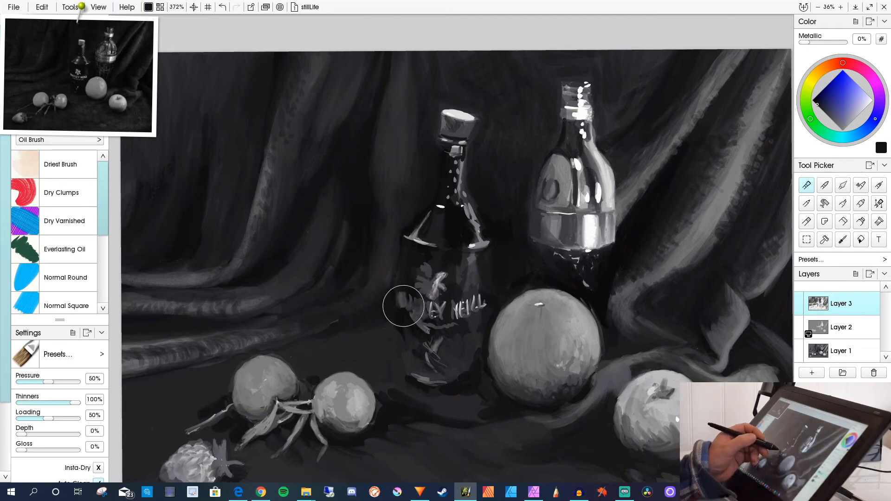
{"action": "left_click", "coordinate": [339, 286], "text": "alt"}
{"action": "mouse_move", "coordinate": [397, 260]}
{"action": "left_mouse_down"}
{"action": "mouse_move", "coordinate": [371, 261]}
{"action": "mouse_move", "coordinate": [400, 366]}
{"action": "left_mouse_up"}
Darken the dark bottle's body below the label with near-black at 138% brush size and 20% thinners, then set thinners to 83%.
{"action": "left_click", "coordinate": [425, 251], "text": "alt"}
{"action": "key", "text": "2"}
{"action": "mouse_move", "coordinate": [402, 308]}
{"action": "left_mouse_down"}
{"action": "mouse_move", "coordinate": [386, 356]}
{"action": "mouse_move", "coordinate": [404, 356]}
{"action": "mouse_move", "coordinate": [407, 379]}
{"action": "mouse_move", "coordinate": [435, 370]}
{"action": "left_mouse_up"}
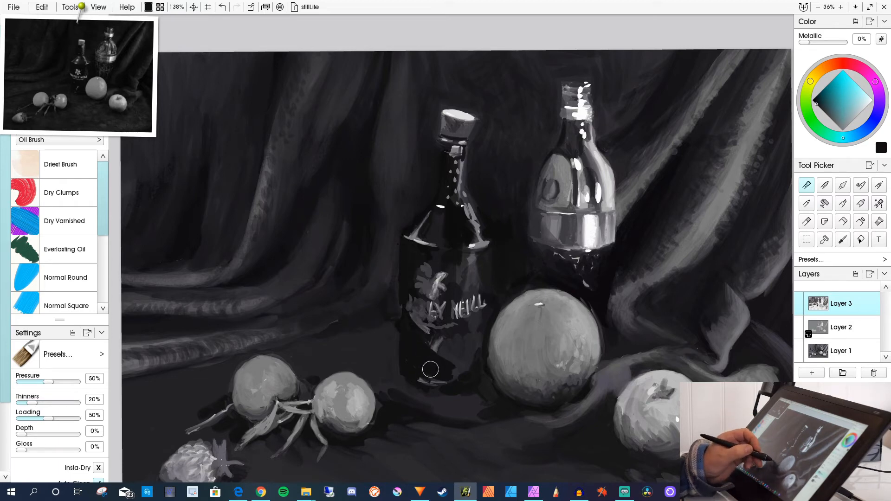
{"action": "left_click_drag", "start_coordinate": [472, 326], "coordinate": [435, 375]}
{"action": "left_click_drag", "start_coordinate": [397, 304], "coordinate": [395, 315]}
{"action": "key", "text": "8"}
{"action": "key", "text": "3"}
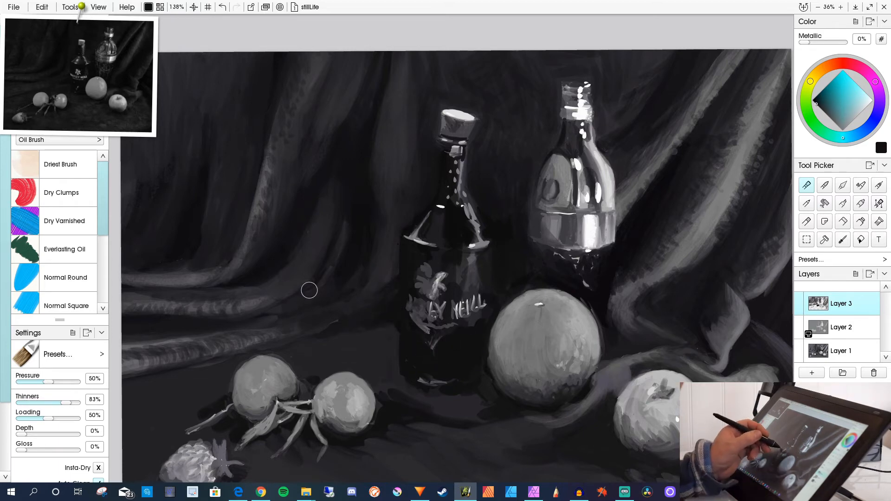
{"action": "scroll", "coordinate": [310, 290], "scroll_direction": "down", "scroll_amount": 5}
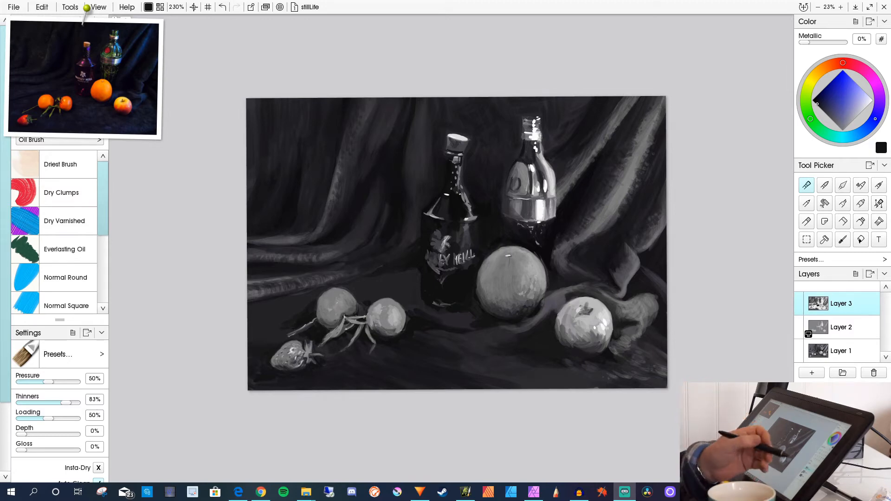
Add a new layer above Layer 3 and set its blend mode to Color.
{"action": "left_click", "coordinate": [811, 373]}
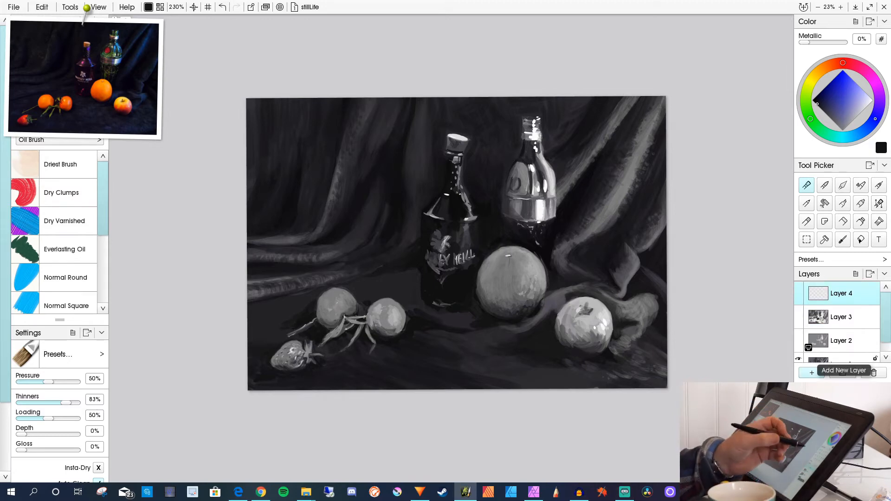
{"action": "left_click", "coordinate": [874, 299]}
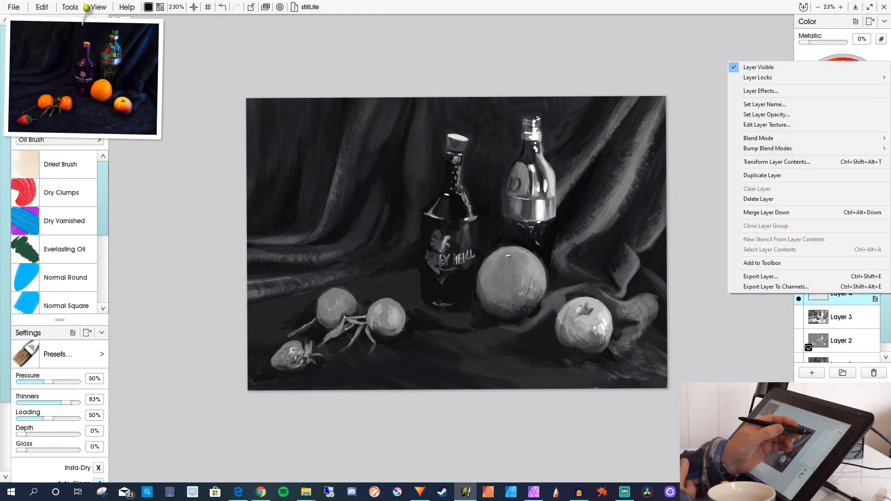
{"action": "mouse_move", "coordinate": [761, 138]}
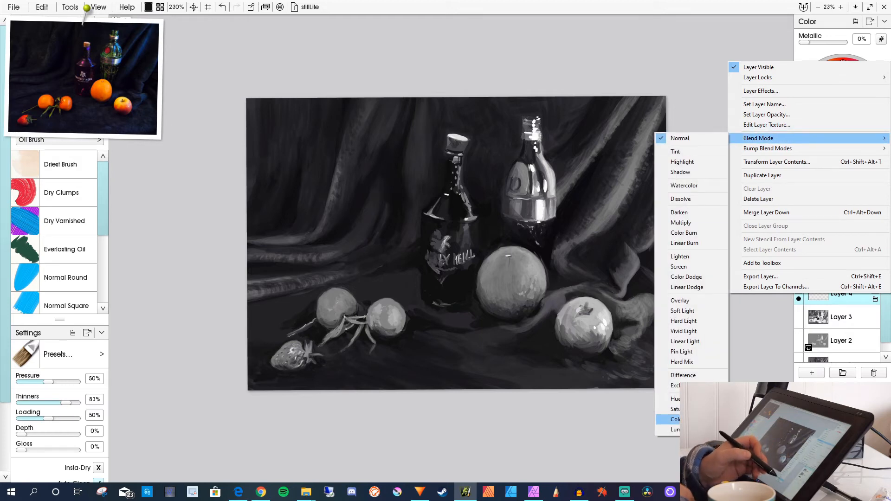
{"action": "left_click", "coordinate": [672, 419]}
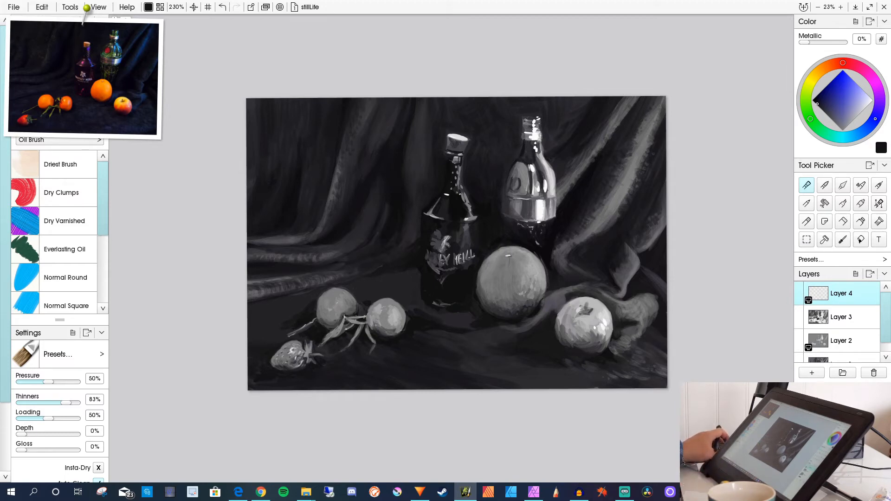
Choose a fully saturated pure blue as the paint colour.
{"action": "left_click", "coordinate": [534, 492]}
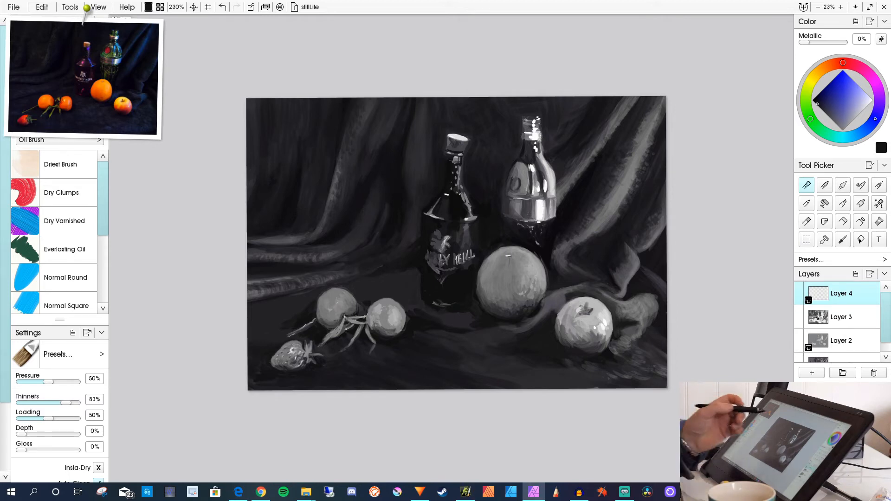
{"action": "left_click", "coordinate": [847, 104]}
{"action": "left_click", "coordinate": [852, 90]}
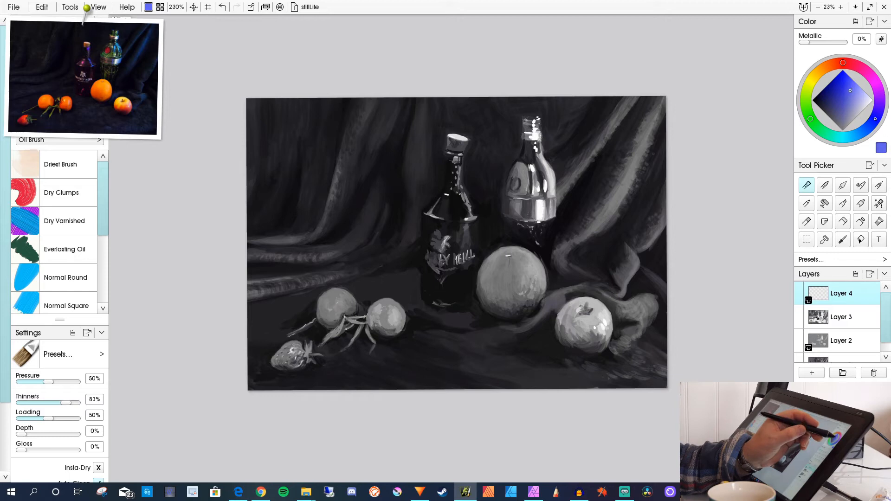
{"action": "left_click", "coordinate": [843, 71]}
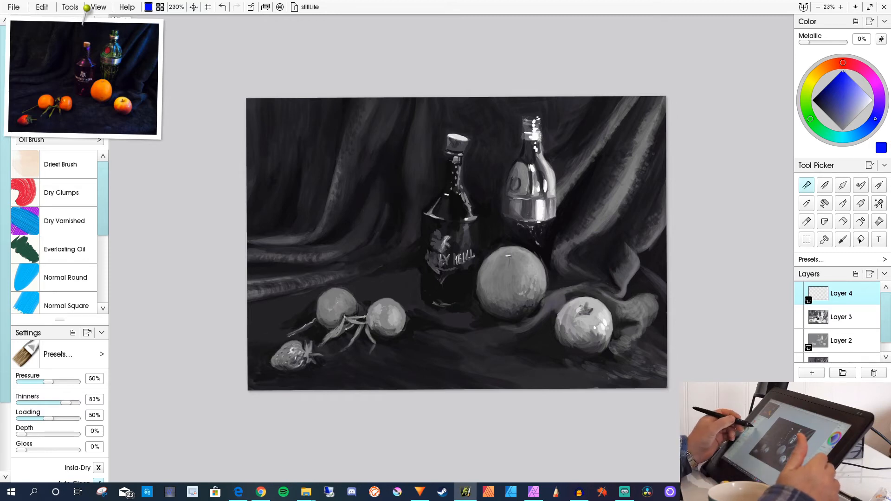
Select the Normal Round oil brush, set thinners to 85% and try a blue stroke on the right-hand drape.
{"action": "scroll", "coordinate": [55, 232], "scroll_direction": "down", "scroll_amount": 3}
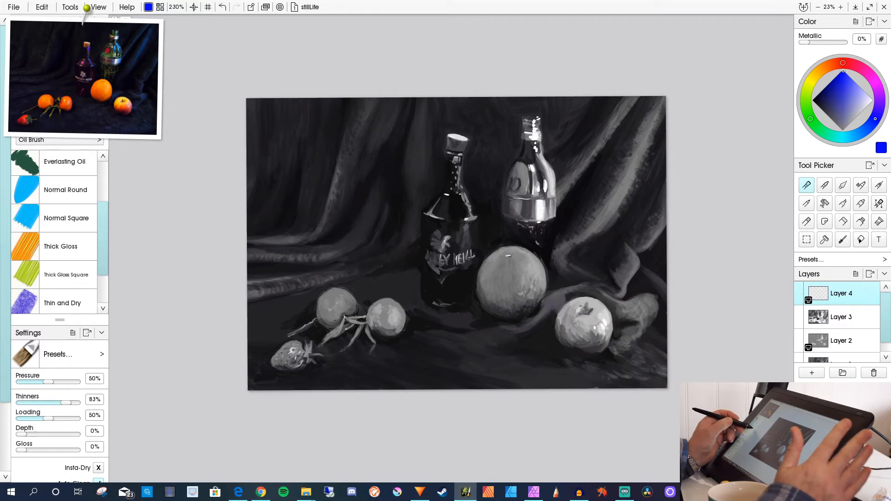
{"action": "left_click", "coordinate": [65, 190]}
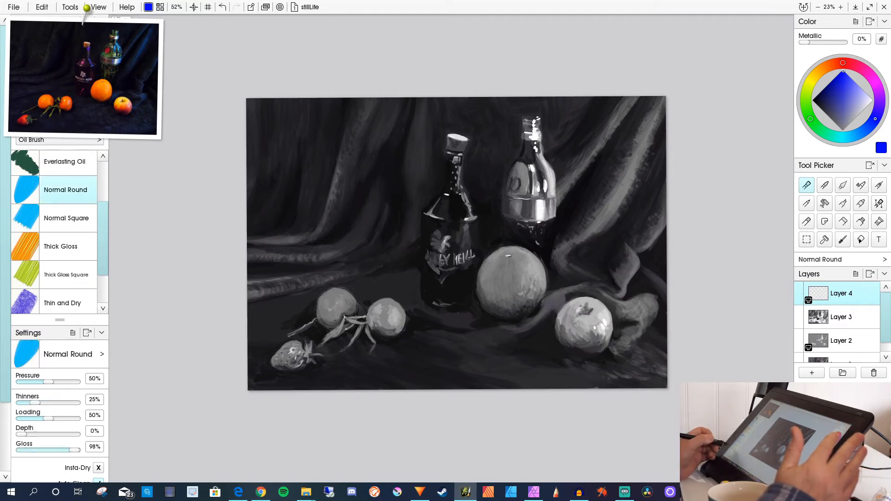
{"action": "left_click_drag", "start_coordinate": [33, 402], "coordinate": [48, 402]}
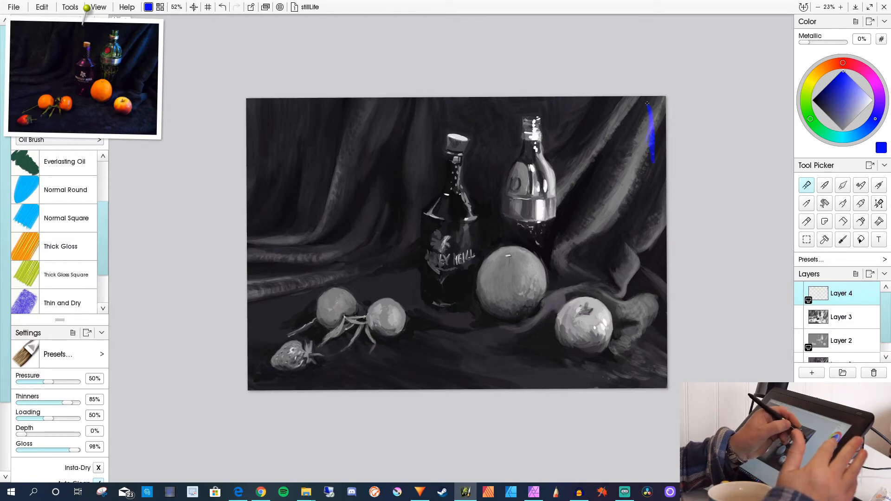
{"action": "mouse_move", "coordinate": [652, 158]}
{"action": "left_mouse_down"}
{"action": "mouse_move", "coordinate": [648, 121]}
{"action": "mouse_move", "coordinate": [648, 147]}
{"action": "left_mouse_up"}
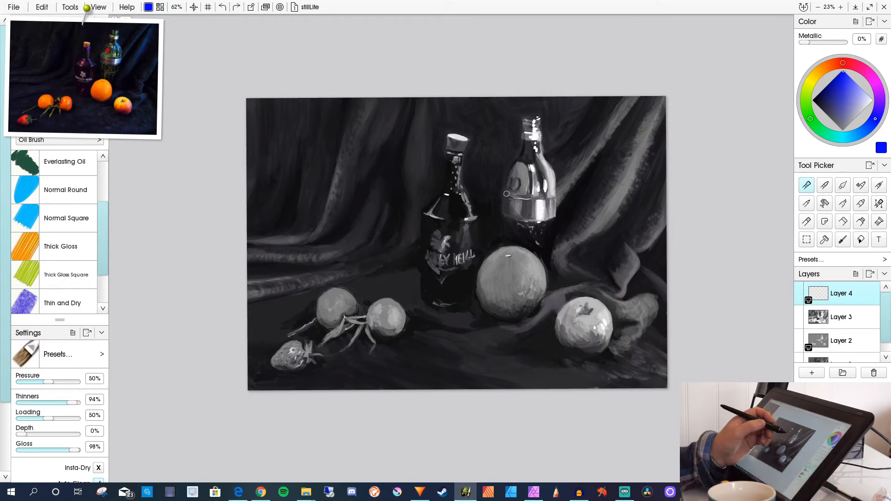
Enlarge the brush to 500% and glaze the upper right-hand drape with saturated blue strokes at 94% thinners.
{"action": "key", "text": "]"}
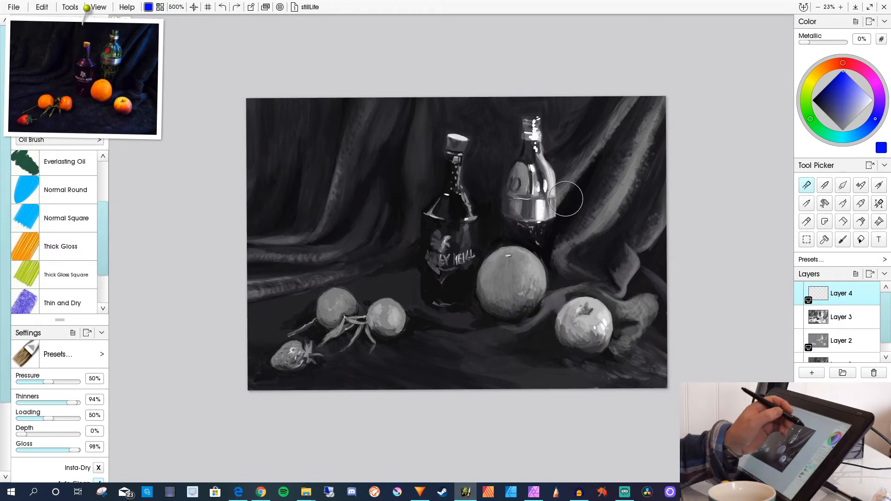
{"action": "left_click_drag", "start_coordinate": [654, 91], "coordinate": [648, 169]}
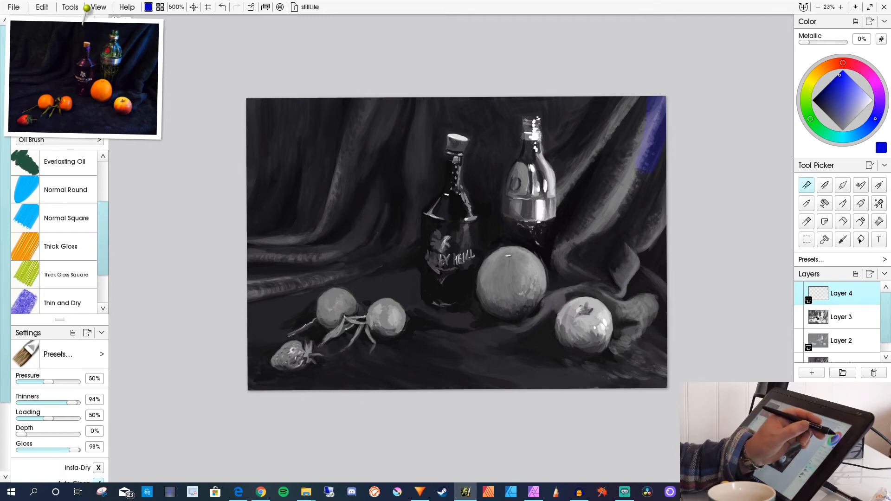
{"action": "left_click_drag", "start_coordinate": [842, 76], "coordinate": [853, 81]}
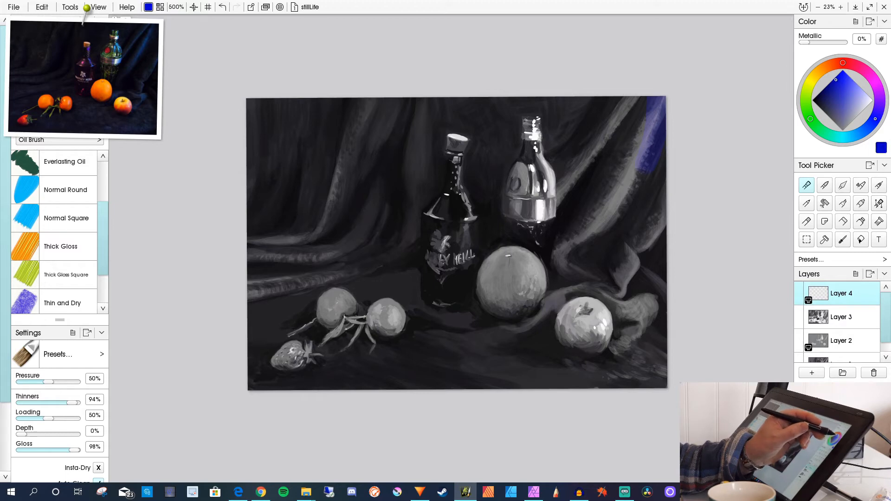
{"action": "mouse_move", "coordinate": [642, 95]}
{"action": "left_mouse_down"}
{"action": "mouse_move", "coordinate": [642, 161]}
{"action": "mouse_move", "coordinate": [641, 105]}
{"action": "mouse_move", "coordinate": [631, 173]}
{"action": "mouse_move", "coordinate": [641, 97]}
{"action": "mouse_move", "coordinate": [629, 180]}
{"action": "mouse_move", "coordinate": [641, 90]}
{"action": "mouse_move", "coordinate": [622, 197]}
{"action": "mouse_move", "coordinate": [634, 90]}
{"action": "mouse_move", "coordinate": [623, 154]}
{"action": "mouse_move", "coordinate": [621, 95]}
{"action": "mouse_move", "coordinate": [603, 167]}
{"action": "mouse_move", "coordinate": [593, 129]}
{"action": "mouse_move", "coordinate": [635, 94]}
{"action": "mouse_move", "coordinate": [622, 151]}
{"action": "left_mouse_up"}
{"action": "left_click_drag", "start_coordinate": [661, 98], "coordinate": [642, 201]}
{"action": "mouse_move", "coordinate": [622, 145]}
{"action": "left_mouse_down"}
{"action": "mouse_move", "coordinate": [639, 138]}
{"action": "mouse_move", "coordinate": [637, 166]}
{"action": "left_mouse_up"}
{"action": "mouse_move", "coordinate": [650, 116]}
{"action": "left_mouse_down"}
{"action": "mouse_move", "coordinate": [654, 200]}
{"action": "mouse_move", "coordinate": [666, 129]}
{"action": "mouse_move", "coordinate": [652, 260]}
{"action": "left_mouse_up"}
{"action": "left_click_drag", "start_coordinate": [663, 135], "coordinate": [657, 260]}
{"action": "mouse_move", "coordinate": [658, 178]}
{"action": "left_mouse_down"}
{"action": "mouse_move", "coordinate": [637, 259]}
{"action": "mouse_move", "coordinate": [652, 157]}
{"action": "mouse_move", "coordinate": [629, 239]}
{"action": "left_mouse_up"}
{"action": "left_click_drag", "start_coordinate": [640, 195], "coordinate": [615, 221]}
{"action": "mouse_move", "coordinate": [628, 127]}
{"action": "left_mouse_down"}
{"action": "mouse_move", "coordinate": [640, 159]}
{"action": "mouse_move", "coordinate": [635, 196]}
{"action": "left_mouse_up"}
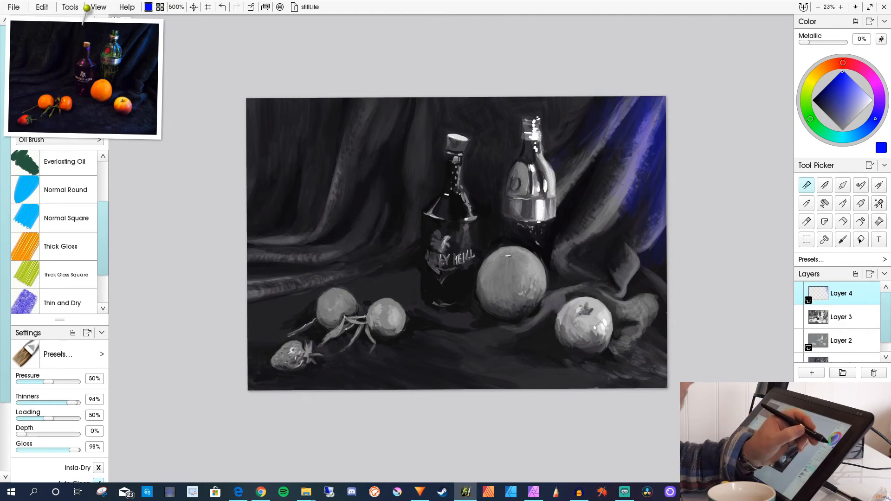
Choose a saturated cyan and tint the drape beside the clear bottle and down the painting's right edge.
{"action": "left_click", "coordinate": [847, 137]}
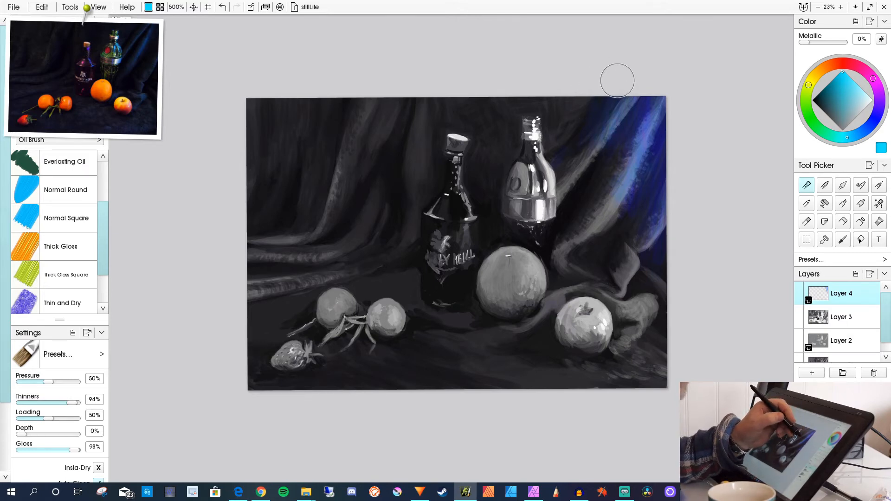
{"action": "mouse_move", "coordinate": [590, 99]}
{"action": "left_mouse_down"}
{"action": "mouse_move", "coordinate": [551, 113]}
{"action": "mouse_move", "coordinate": [580, 101]}
{"action": "mouse_move", "coordinate": [551, 114]}
{"action": "mouse_move", "coordinate": [573, 121]}
{"action": "mouse_move", "coordinate": [582, 163]}
{"action": "mouse_move", "coordinate": [580, 103]}
{"action": "mouse_move", "coordinate": [598, 184]}
{"action": "mouse_move", "coordinate": [602, 129]}
{"action": "mouse_move", "coordinate": [585, 193]}
{"action": "mouse_move", "coordinate": [598, 122]}
{"action": "mouse_move", "coordinate": [576, 208]}
{"action": "mouse_move", "coordinate": [578, 147]}
{"action": "mouse_move", "coordinate": [570, 212]}
{"action": "mouse_move", "coordinate": [562, 165]}
{"action": "mouse_move", "coordinate": [567, 204]}
{"action": "mouse_move", "coordinate": [559, 189]}
{"action": "mouse_move", "coordinate": [562, 161]}
{"action": "mouse_move", "coordinate": [562, 227]}
{"action": "mouse_move", "coordinate": [564, 159]}
{"action": "mouse_move", "coordinate": [538, 133]}
{"action": "mouse_move", "coordinate": [541, 124]}
{"action": "mouse_move", "coordinate": [552, 120]}
{"action": "mouse_move", "coordinate": [548, 141]}
{"action": "left_mouse_up"}
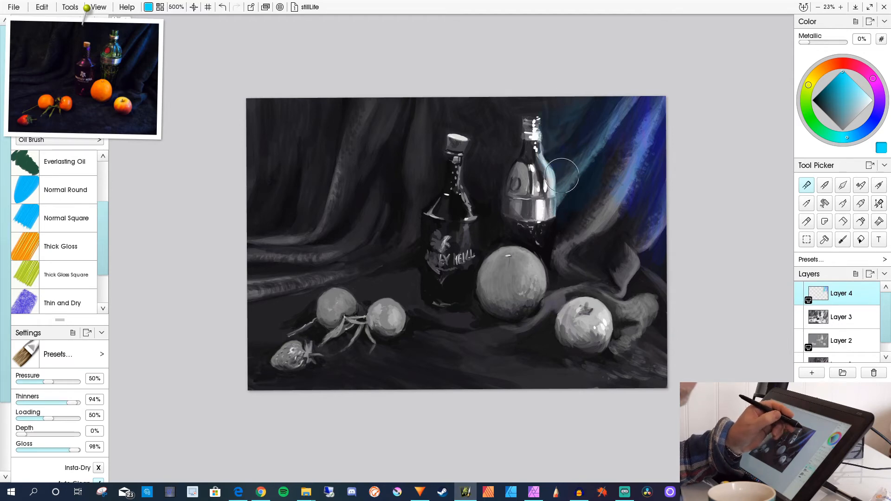
{"action": "mouse_move", "coordinate": [521, 98]}
{"action": "left_mouse_down"}
{"action": "mouse_move", "coordinate": [565, 220]}
{"action": "mouse_move", "coordinate": [596, 128]}
{"action": "mouse_move", "coordinate": [588, 222]}
{"action": "mouse_move", "coordinate": [620, 153]}
{"action": "mouse_move", "coordinate": [605, 229]}
{"action": "left_mouse_up"}
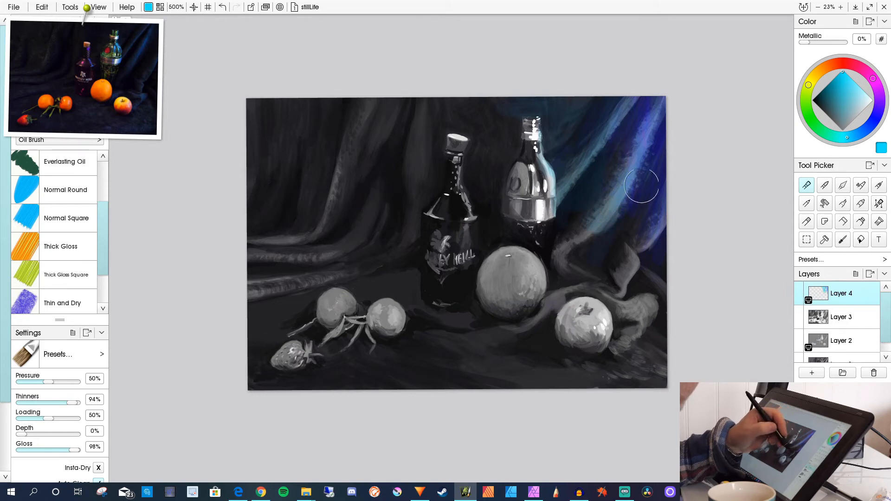
{"action": "mouse_move", "coordinate": [647, 195]}
{"action": "left_mouse_down"}
{"action": "mouse_move", "coordinate": [617, 276]}
{"action": "mouse_move", "coordinate": [649, 222]}
{"action": "mouse_move", "coordinate": [635, 313]}
{"action": "mouse_move", "coordinate": [628, 251]}
{"action": "mouse_move", "coordinate": [613, 291]}
{"action": "left_mouse_up"}
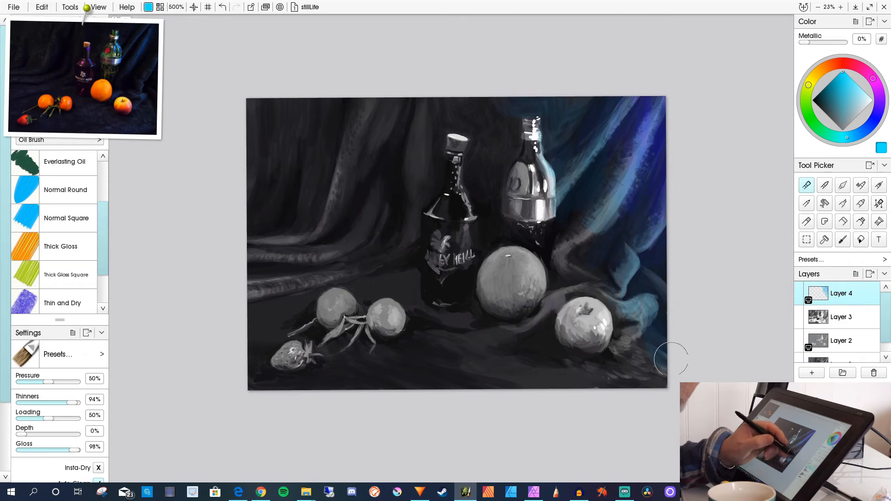
Spread the cyan glaze over the cloth around the fruit, the foreground and the left-hand drape.
{"action": "mouse_move", "coordinate": [595, 263]}
{"action": "left_mouse_down"}
{"action": "mouse_move", "coordinate": [564, 303]}
{"action": "mouse_move", "coordinate": [576, 281]}
{"action": "mouse_move", "coordinate": [557, 290]}
{"action": "mouse_move", "coordinate": [554, 256]}
{"action": "mouse_move", "coordinate": [555, 283]}
{"action": "left_mouse_up"}
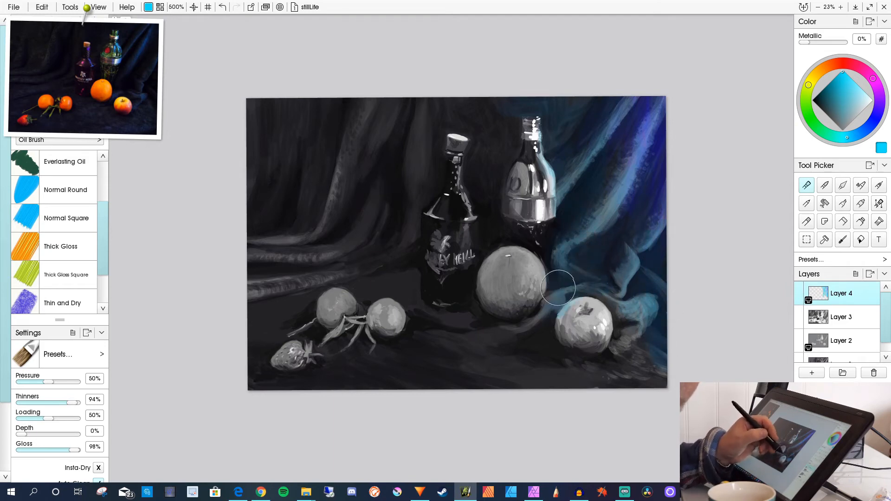
{"action": "mouse_move", "coordinate": [601, 235]}
{"action": "left_mouse_down"}
{"action": "mouse_move", "coordinate": [642, 192]}
{"action": "mouse_move", "coordinate": [635, 256]}
{"action": "left_mouse_up"}
{"action": "left_click_drag", "start_coordinate": [593, 279], "coordinate": [640, 361]}
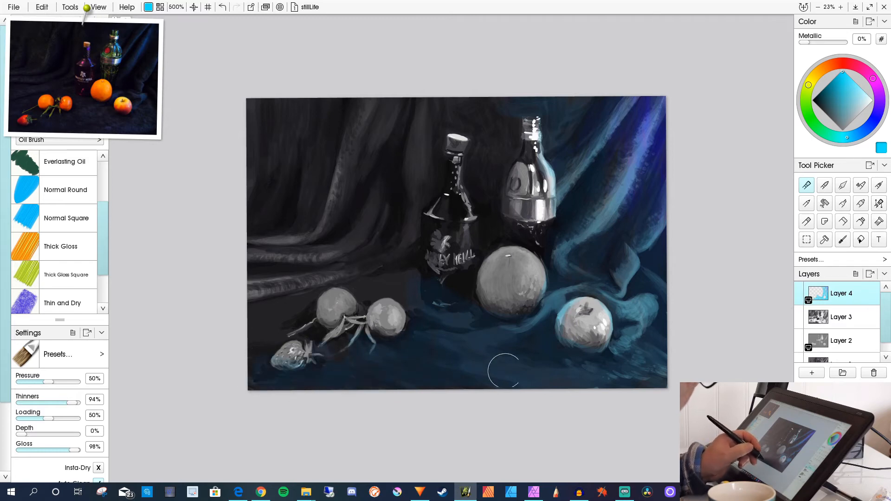
{"action": "mouse_move", "coordinate": [372, 317]}
{"action": "left_mouse_down"}
{"action": "mouse_move", "coordinate": [355, 310]}
{"action": "mouse_move", "coordinate": [342, 330]}
{"action": "mouse_move", "coordinate": [304, 303]}
{"action": "left_mouse_up"}
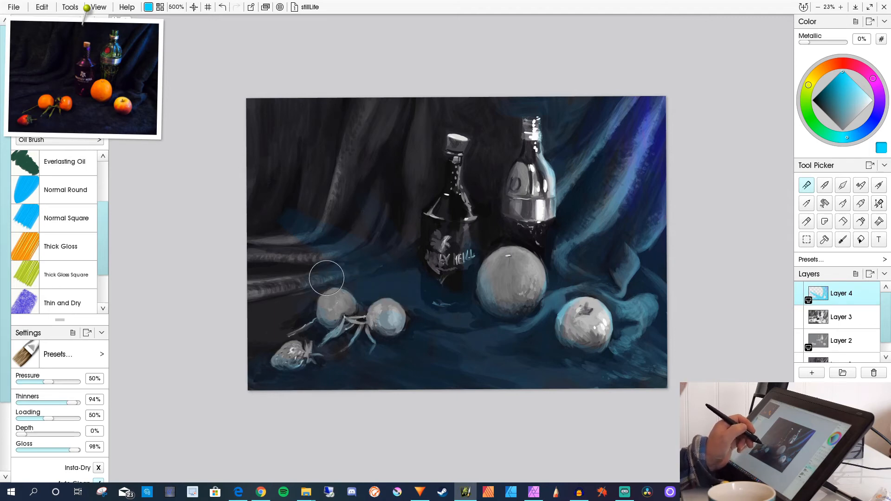
{"action": "mouse_move", "coordinate": [258, 260]}
{"action": "left_mouse_down"}
{"action": "mouse_move", "coordinate": [246, 236]}
{"action": "mouse_move", "coordinate": [267, 267]}
{"action": "mouse_move", "coordinate": [296, 275]}
{"action": "mouse_move", "coordinate": [309, 255]}
{"action": "left_mouse_up"}
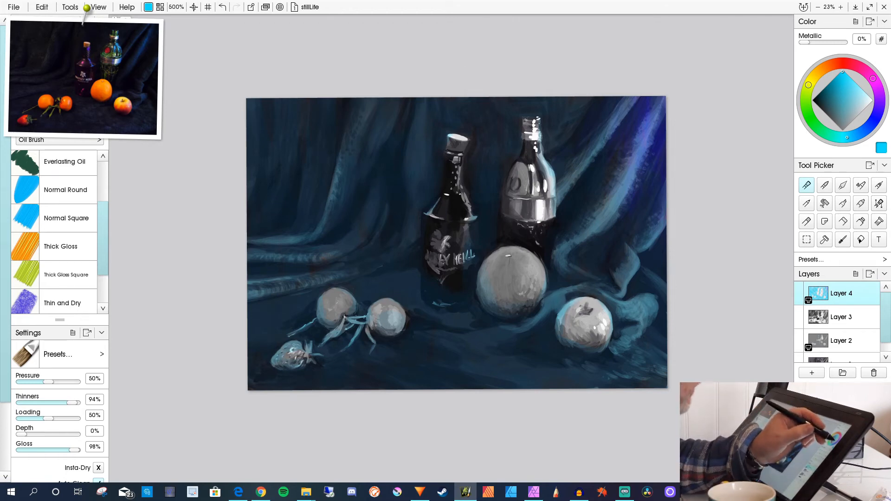
Return to pure blue and glaze the right-hand drape and the cloth below the orange with 100% thinners.
{"action": "left_click", "coordinate": [873, 79]}
{"action": "left_click", "coordinate": [875, 120]}
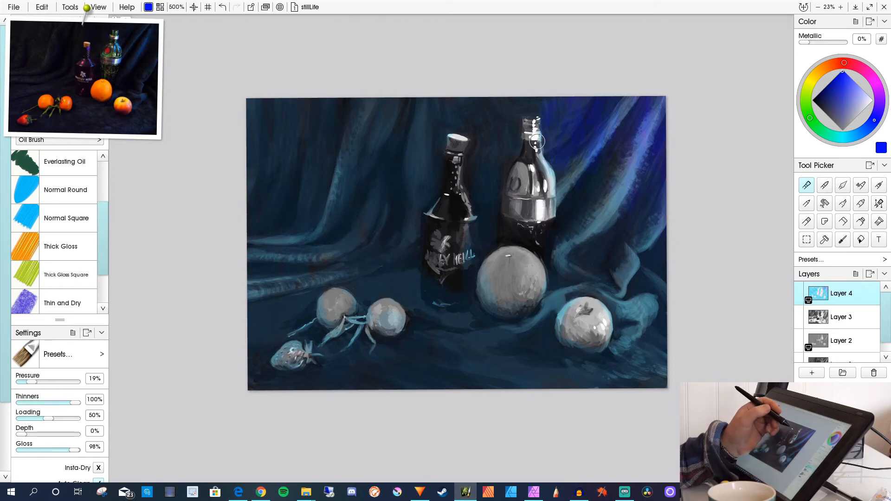
{"action": "key", "text": "ctrl+z"}
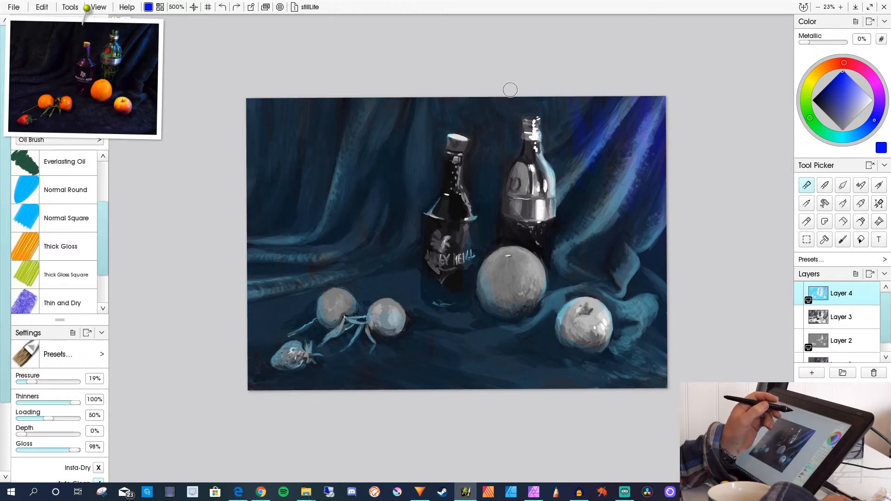
{"action": "left_click_drag", "start_coordinate": [595, 96], "coordinate": [575, 154]}
{"action": "left_click_drag", "start_coordinate": [596, 118], "coordinate": [564, 193]}
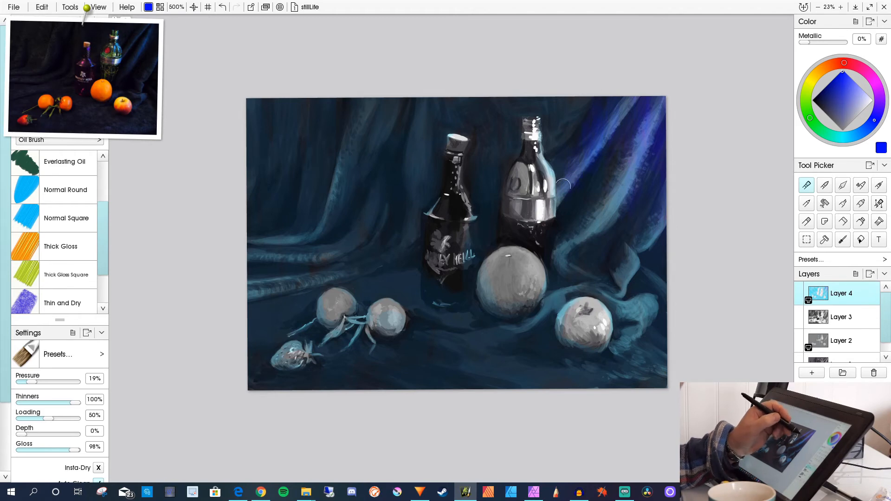
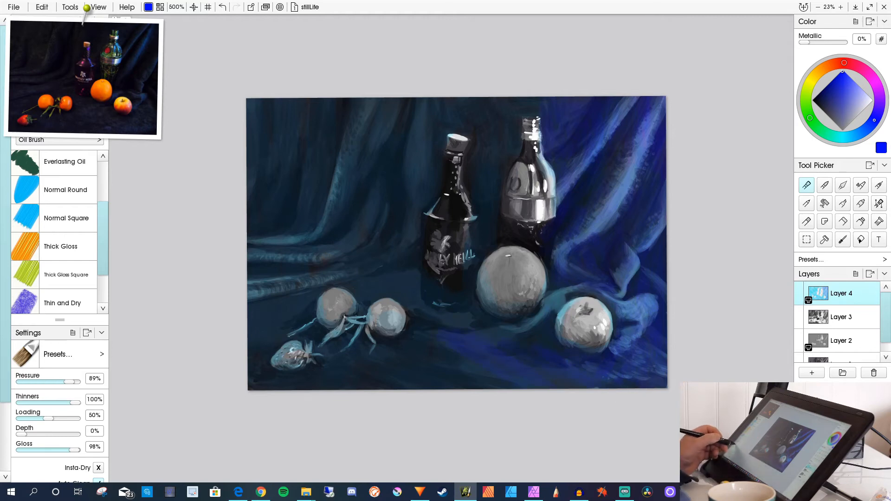
{"action": "mouse_move", "coordinate": [455, 334]}
{"action": "left_mouse_down"}
{"action": "mouse_move", "coordinate": [508, 338]}
{"action": "mouse_move", "coordinate": [533, 325]}
{"action": "left_mouse_up"}
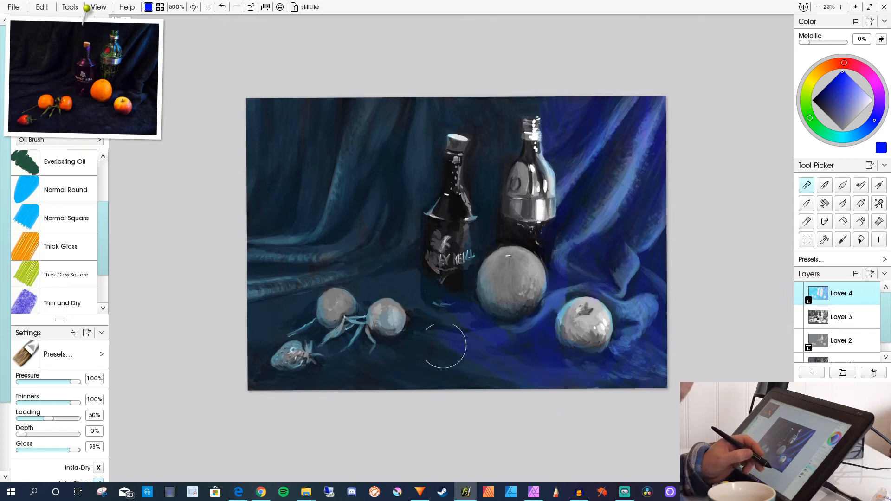
Tone down the right-hand drape with a muted greyish blue, and restore pure blue along its lit diagonal fold.
{"action": "left_click", "coordinate": [864, 92]}
{"action": "mouse_move", "coordinate": [865, 92]}
{"action": "left_mouse_down"}
{"action": "mouse_move", "coordinate": [849, 111]}
{"action": "mouse_move", "coordinate": [855, 115]}
{"action": "mouse_move", "coordinate": [846, 113]}
{"action": "left_mouse_up"}
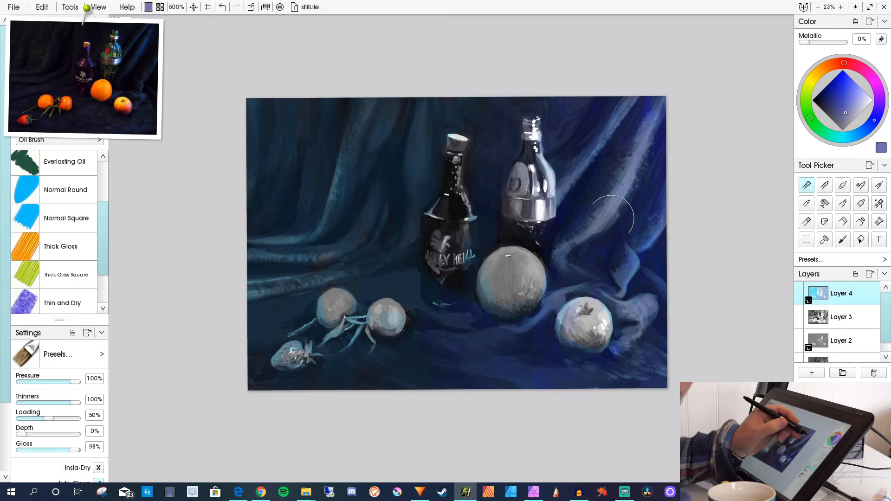
{"action": "left_click", "coordinate": [844, 74]}
{"action": "mouse_move", "coordinate": [629, 179]}
{"action": "left_mouse_down"}
{"action": "mouse_move", "coordinate": [601, 226]}
{"action": "mouse_move", "coordinate": [633, 160]}
{"action": "mouse_move", "coordinate": [592, 235]}
{"action": "left_mouse_up"}
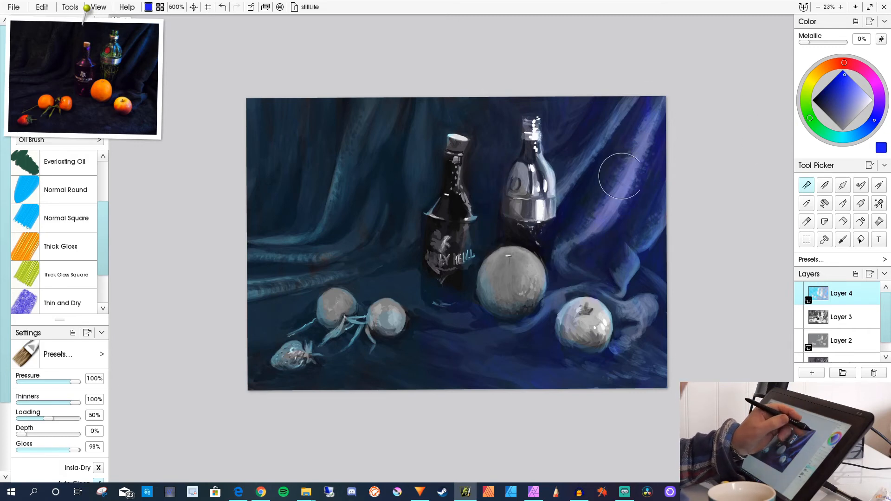
Choose a saturated azure blue and brighten the right drape's main diagonal fold with thinners at 56%.
{"action": "left_click_drag", "start_coordinate": [873, 122], "coordinate": [861, 133]}
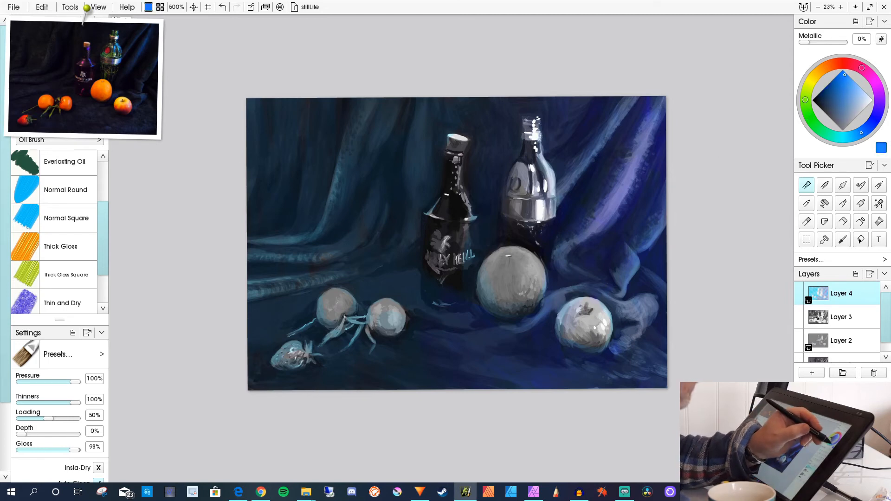
{"action": "left_click_drag", "start_coordinate": [643, 133], "coordinate": [608, 216]}
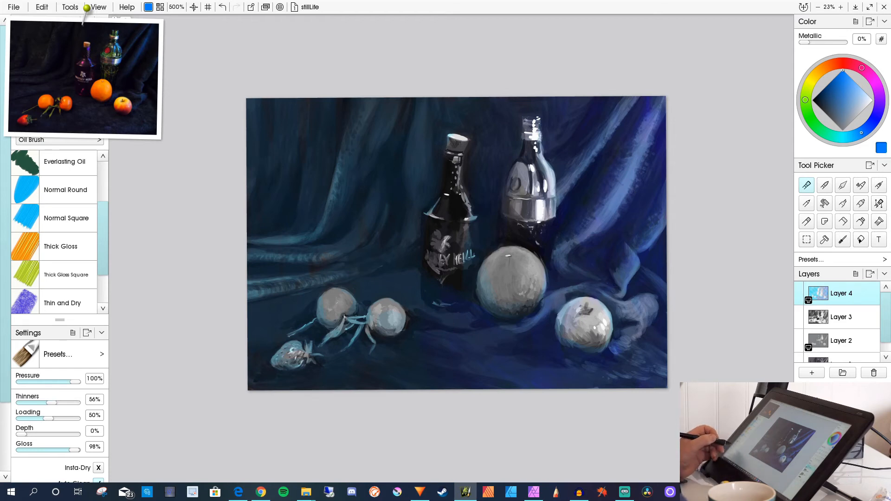
{"action": "left_click_drag", "start_coordinate": [632, 154], "coordinate": [612, 204]}
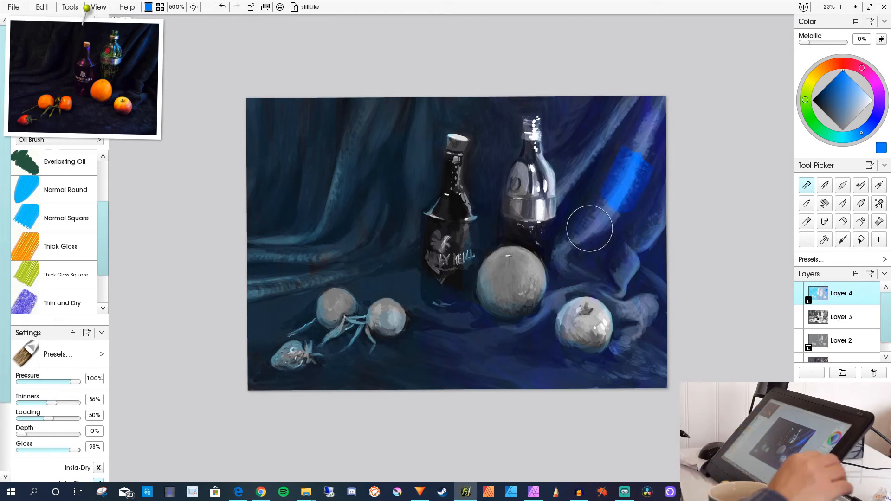
{"action": "mouse_move", "coordinate": [583, 235]}
{"action": "left_mouse_down"}
{"action": "mouse_move", "coordinate": [655, 120]}
{"action": "mouse_move", "coordinate": [604, 226]}
{"action": "left_mouse_up"}
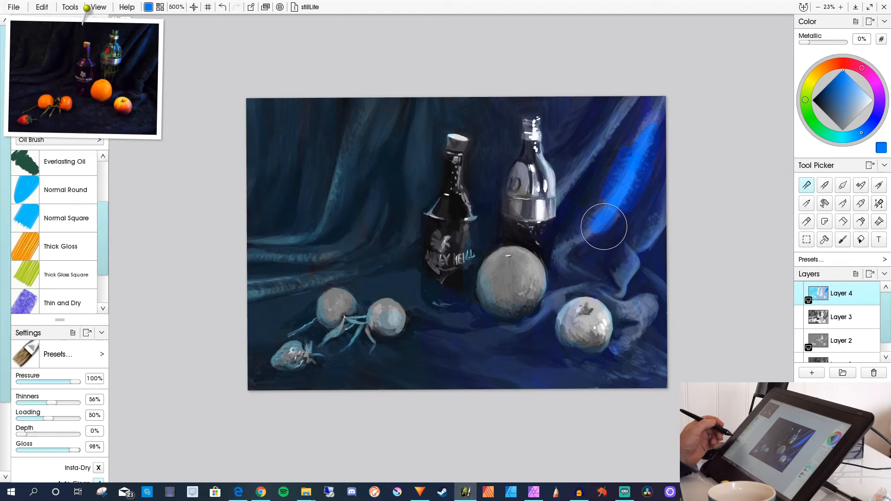
Reduce the brush to 190%, set thinners to 69% and add azure highlights to the drape folds and the crumpled cloth beside the apple.
{"action": "left_click_drag", "start_coordinate": [52, 402], "coordinate": [78, 403]}
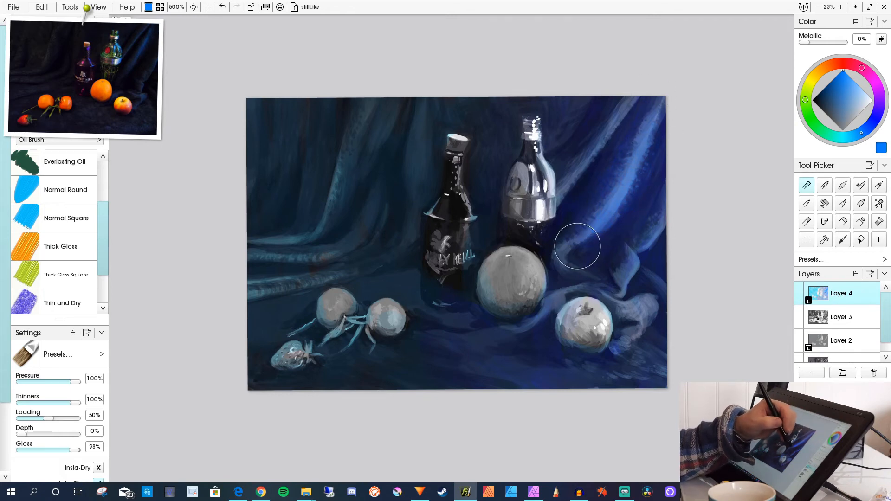
{"action": "key", "text": "bracketleft"}
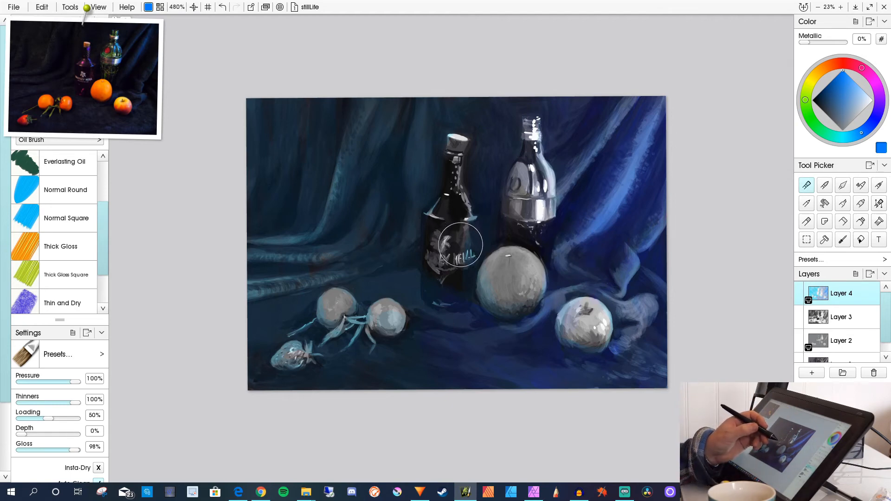
{"action": "key", "text": "bracketleft"}
{"action": "key", "text": "bracketleft"}
{"action": "key", "text": "bracketleft"}
{"action": "key", "text": "bracketleft"}
{"action": "key", "text": "bracketleft"}
{"action": "key", "text": "bracketleft"}
{"action": "key", "text": "bracketleft"}
{"action": "key", "text": "bracketleft"}
{"action": "key", "text": "bracketleft"}
{"action": "key", "text": "bracketleft"}
{"action": "key", "text": "bracketleft"}
{"action": "key", "text": "bracketleft"}
{"action": "key", "text": "bracketleft"}
{"action": "key", "text": "bracketleft"}
{"action": "key", "text": "bracketleft"}
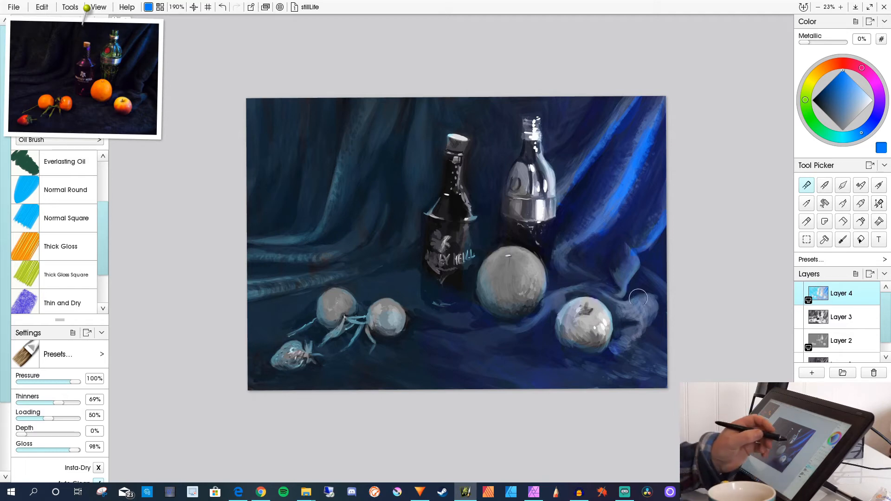
{"action": "left_click_drag", "start_coordinate": [638, 295], "coordinate": [641, 300]}
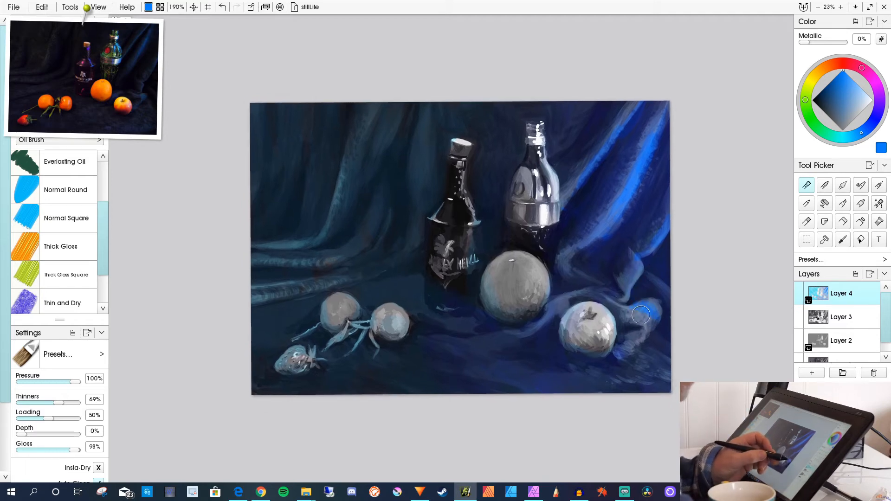
{"action": "mouse_move", "coordinate": [643, 315]}
{"action": "left_mouse_down"}
{"action": "mouse_move", "coordinate": [638, 325]}
{"action": "mouse_move", "coordinate": [633, 318]}
{"action": "mouse_move", "coordinate": [650, 312]}
{"action": "mouse_move", "coordinate": [679, 322]}
{"action": "left_mouse_up"}
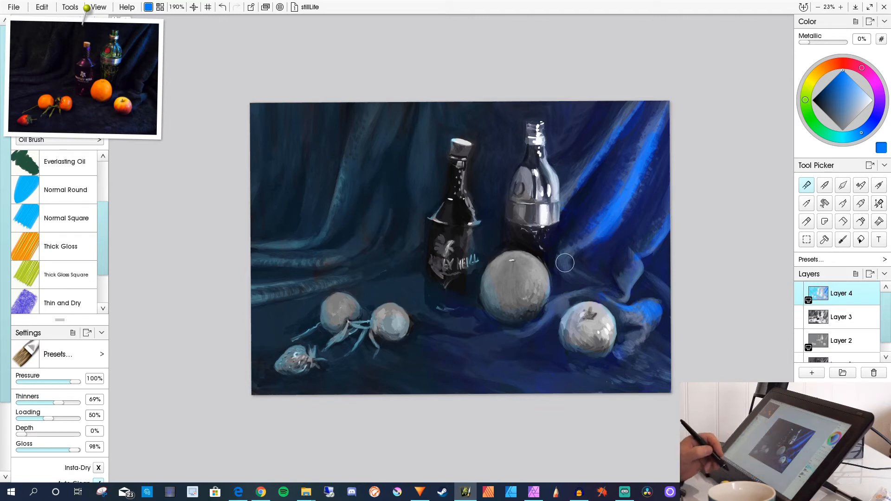
Sample the blue from the drape's lit fold and darken it to navy for subduing the right-hand folds.
{"action": "left_click_drag", "start_coordinate": [862, 68], "coordinate": [839, 63]}
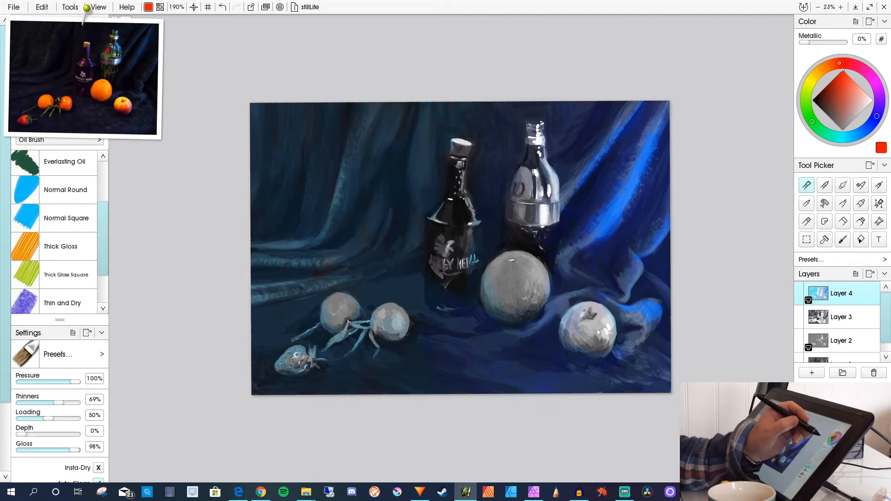
{"action": "left_click", "coordinate": [628, 192], "text": "alt"}
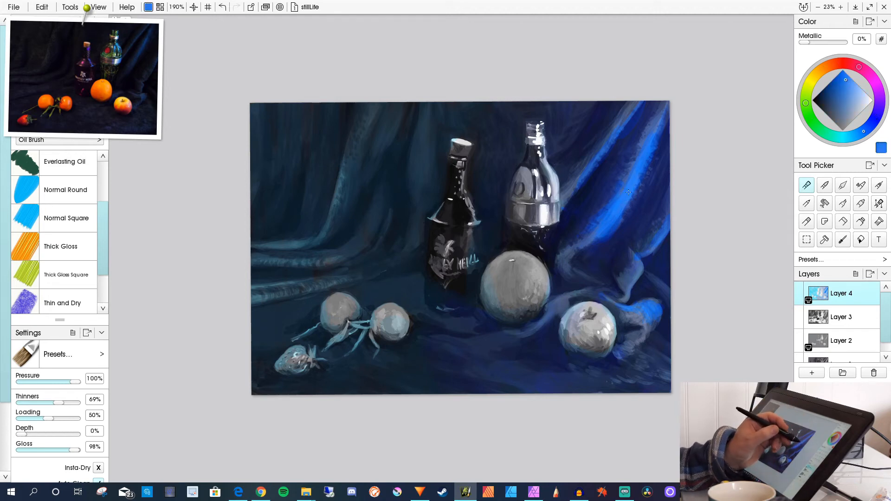
{"action": "left_click", "coordinate": [834, 81]}
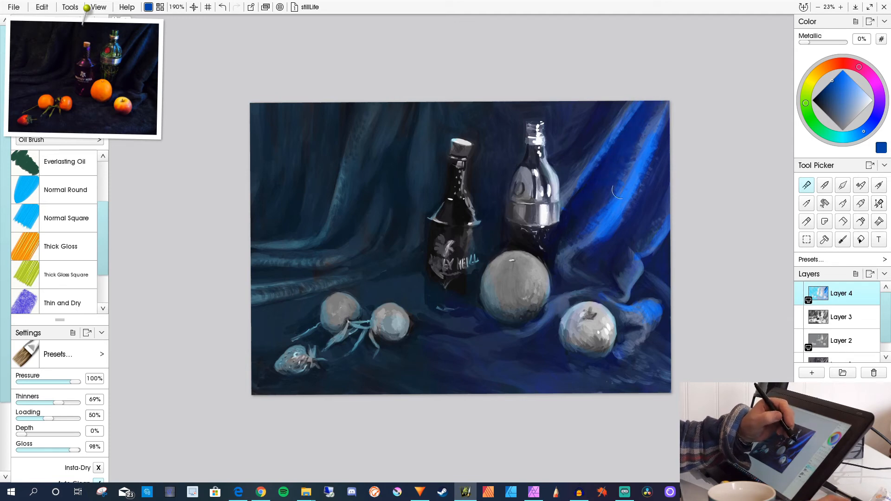
{"action": "left_click", "coordinate": [826, 87]}
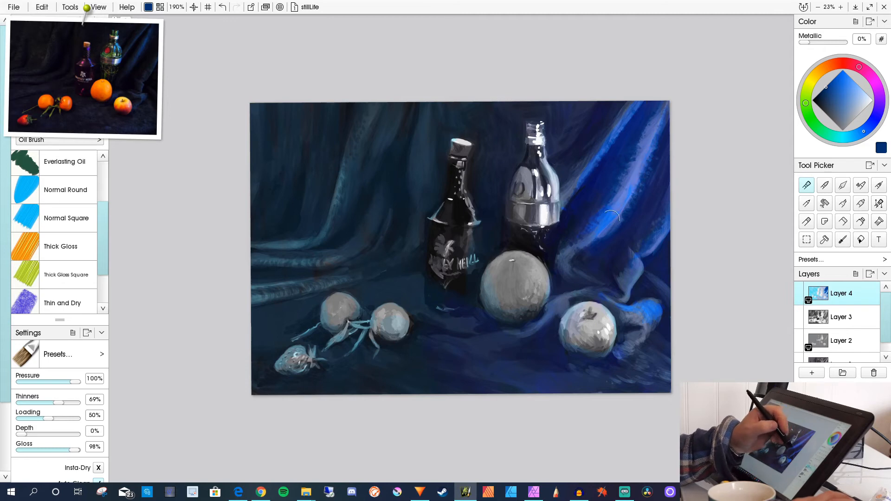
Choose a fully saturated azure blue and brighten the right-hand drape's lit folds, adjusting thinners to 73%.
{"action": "left_click", "coordinate": [842, 71]}
{"action": "mouse_move", "coordinate": [655, 131]}
{"action": "left_mouse_down"}
{"action": "mouse_move", "coordinate": [630, 196]}
{"action": "mouse_move", "coordinate": [603, 224]}
{"action": "left_mouse_up"}
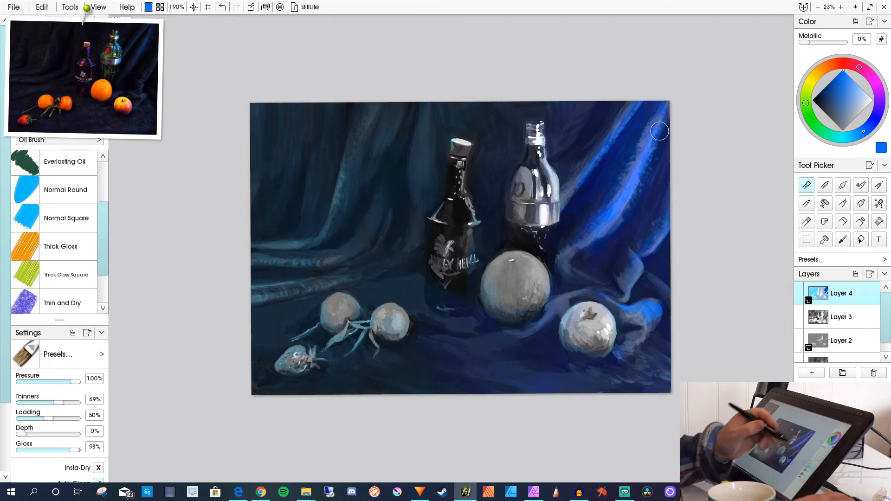
{"action": "left_click", "coordinate": [46, 403]}
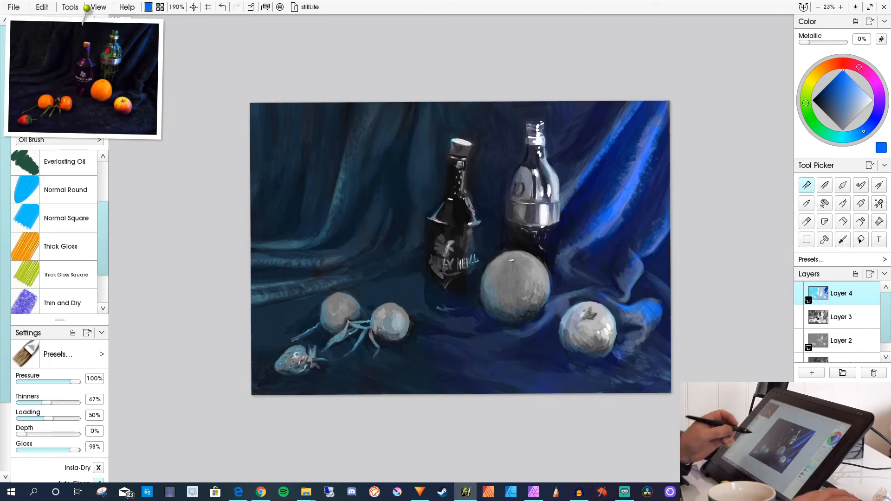
{"action": "left_click", "coordinate": [35, 403]}
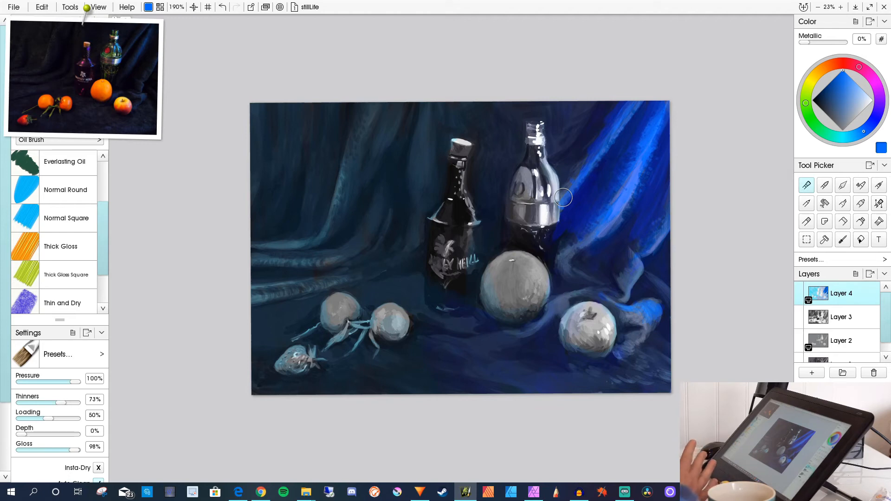
Alternate dark navy and bright azure to deepen the background and foreground cloth and brighten the crumpled cloth around the apple.
{"action": "left_click", "coordinate": [824, 95]}
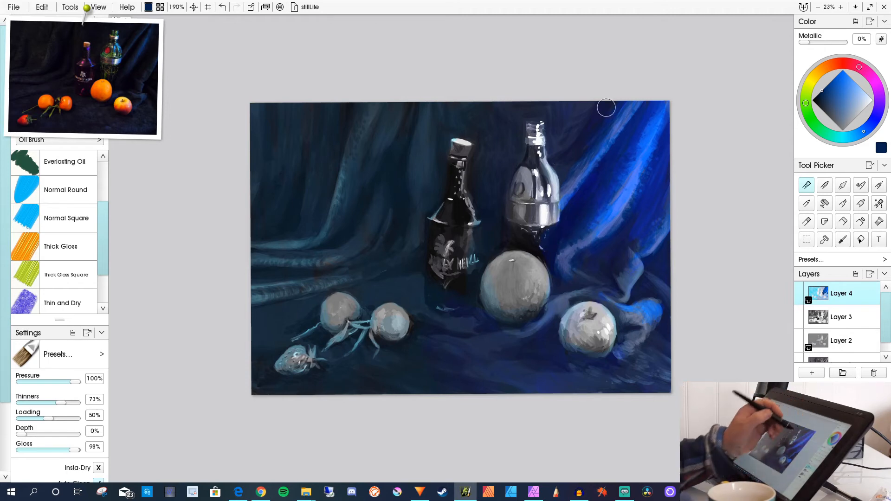
{"action": "left_click", "coordinate": [839, 73]}
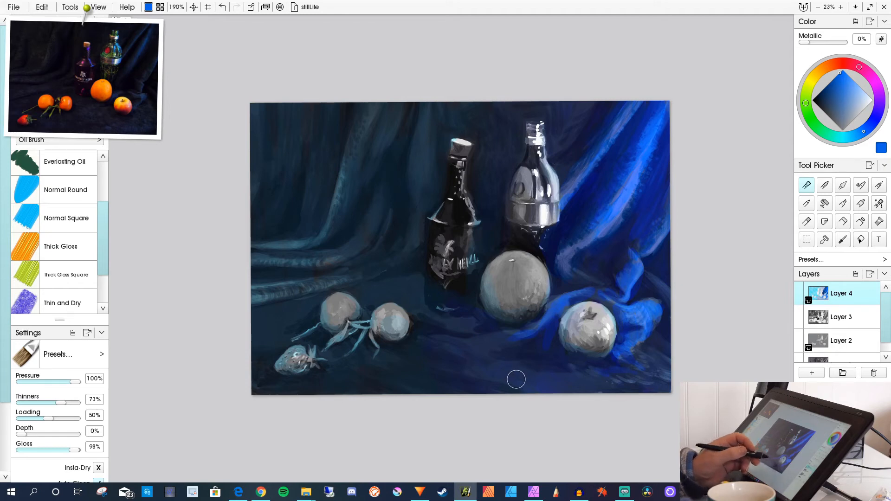
{"action": "left_click_drag", "start_coordinate": [510, 374], "coordinate": [433, 386]}
{"action": "left_click", "coordinate": [822, 89]}
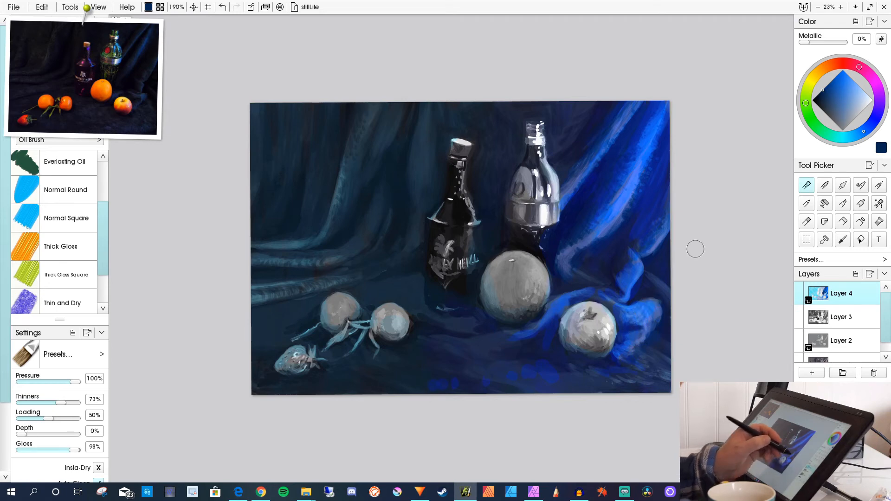
{"action": "left_click", "coordinate": [819, 94]}
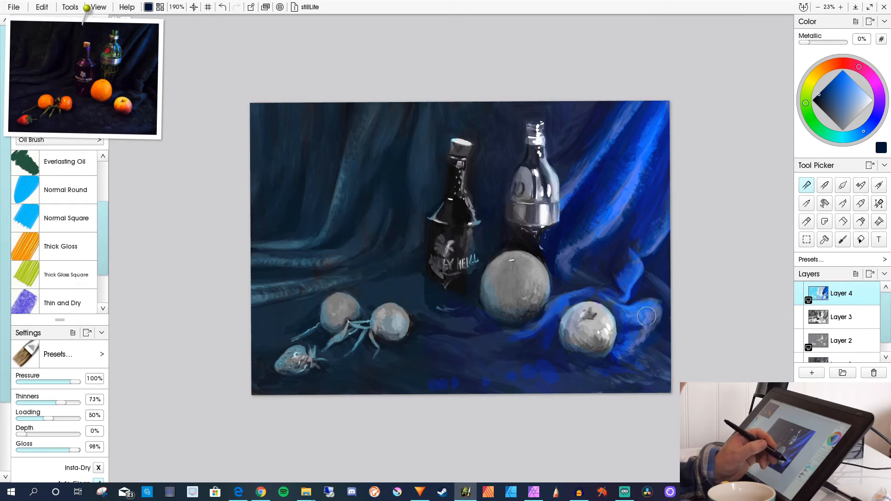
Shift the blue's hue towards violet and tint the crumpled cloth beside the apple and the drape's base with medium and dark tones.
{"action": "left_click", "coordinate": [831, 81]}
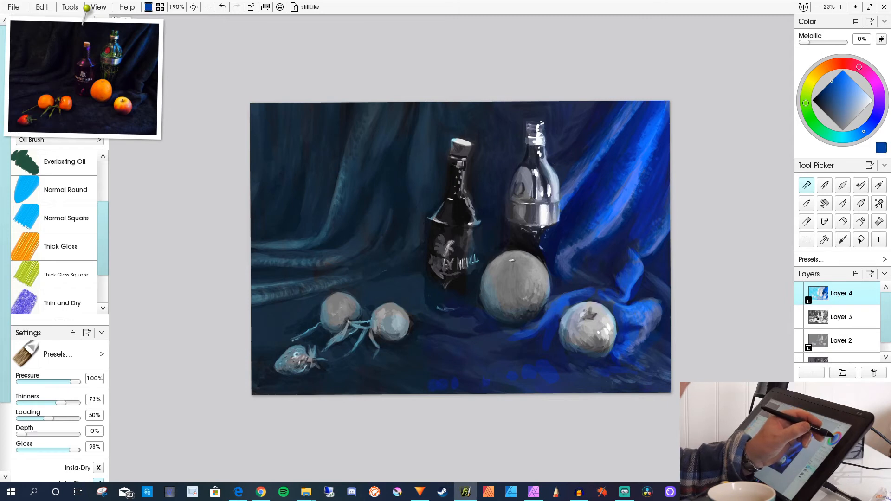
{"action": "left_click_drag", "start_coordinate": [865, 130], "coordinate": [875, 120]}
{"action": "left_click_drag", "start_coordinate": [649, 318], "coordinate": [645, 309]}
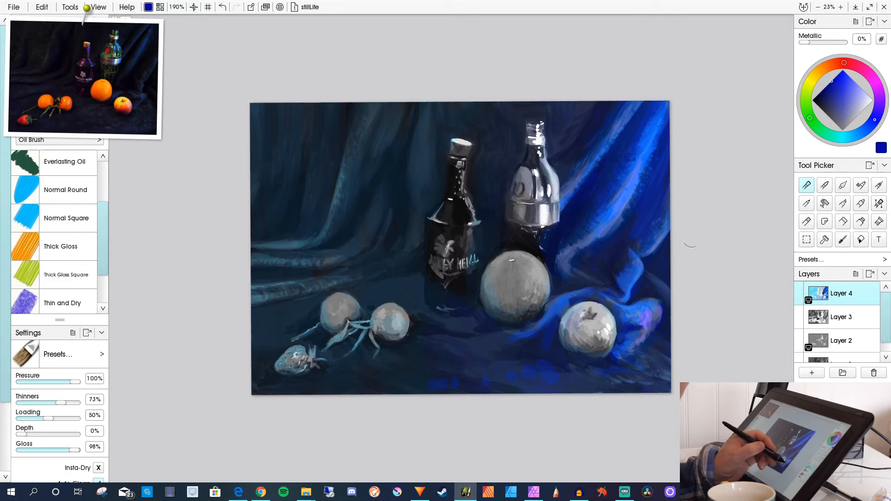
{"action": "left_click", "coordinate": [824, 88]}
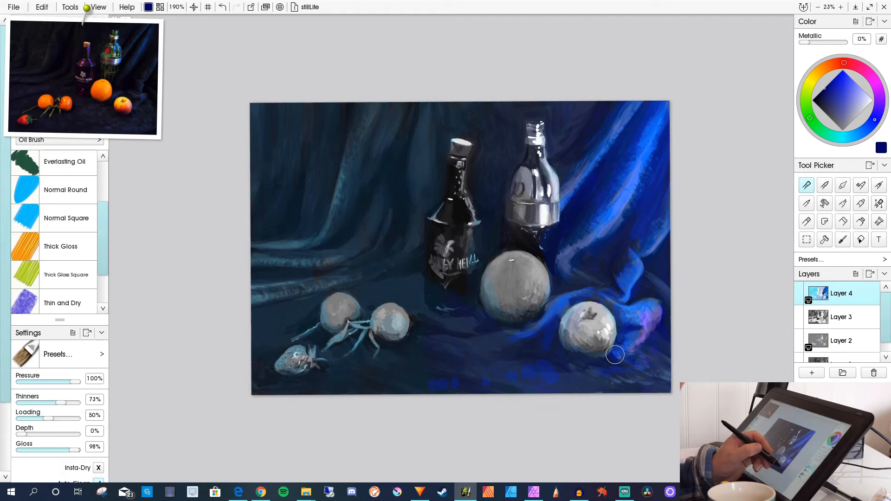
{"action": "mouse_move", "coordinate": [626, 349]}
{"action": "left_mouse_down"}
{"action": "mouse_move", "coordinate": [619, 364]}
{"action": "mouse_move", "coordinate": [622, 328]}
{"action": "mouse_move", "coordinate": [617, 353]}
{"action": "left_mouse_up"}
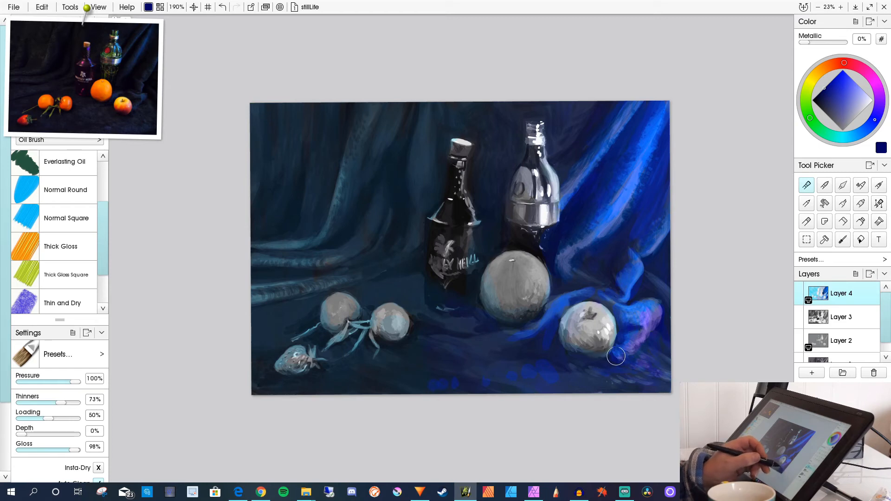
{"action": "left_click_drag", "start_coordinate": [657, 303], "coordinate": [654, 320]}
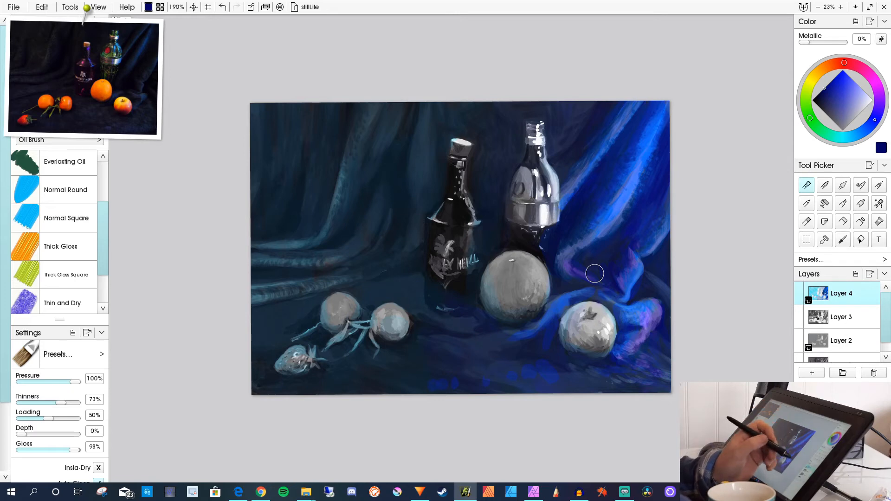
Try the Multiply blend mode on Layer 4.
{"action": "left_click", "coordinate": [875, 299]}
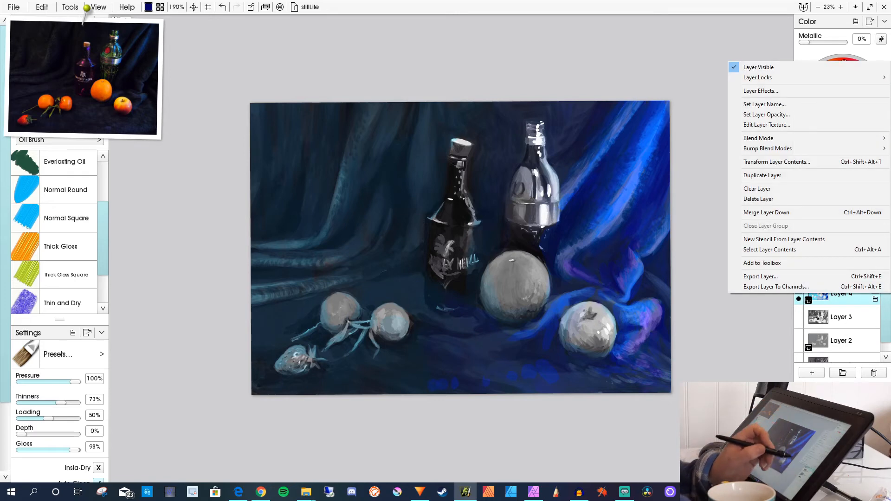
{"action": "mouse_move", "coordinate": [761, 138]}
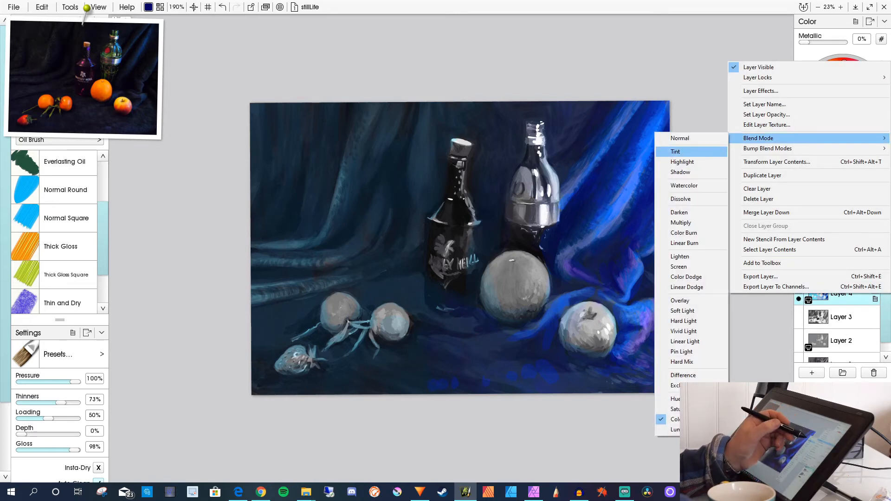
{"action": "left_click", "coordinate": [680, 222]}
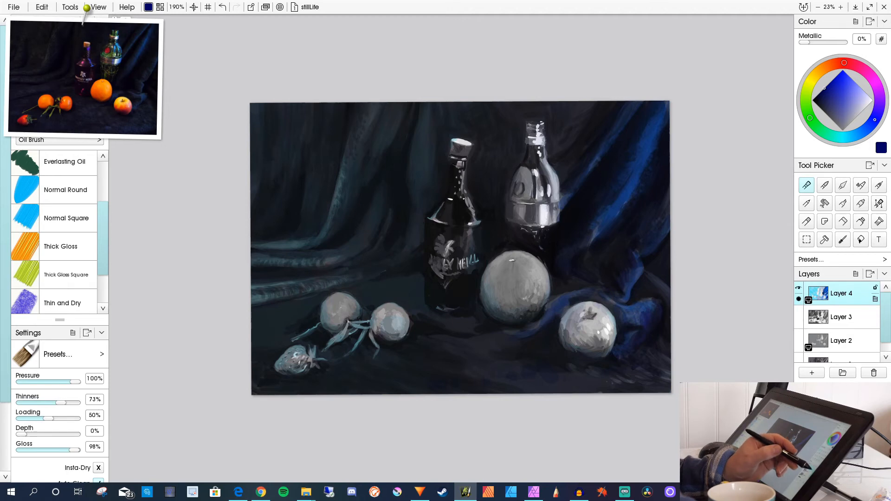
Set Layer 4's blend mode to Overlay.
{"action": "left_click", "coordinate": [875, 299]}
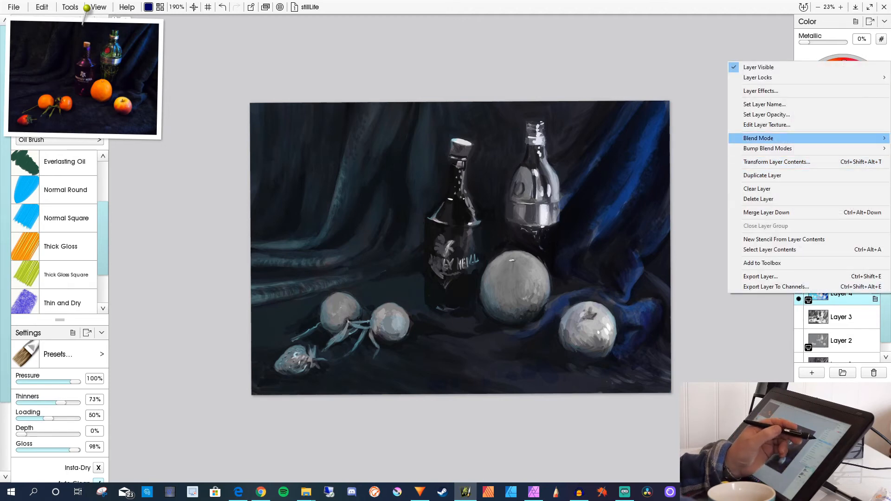
{"action": "mouse_move", "coordinate": [789, 138]}
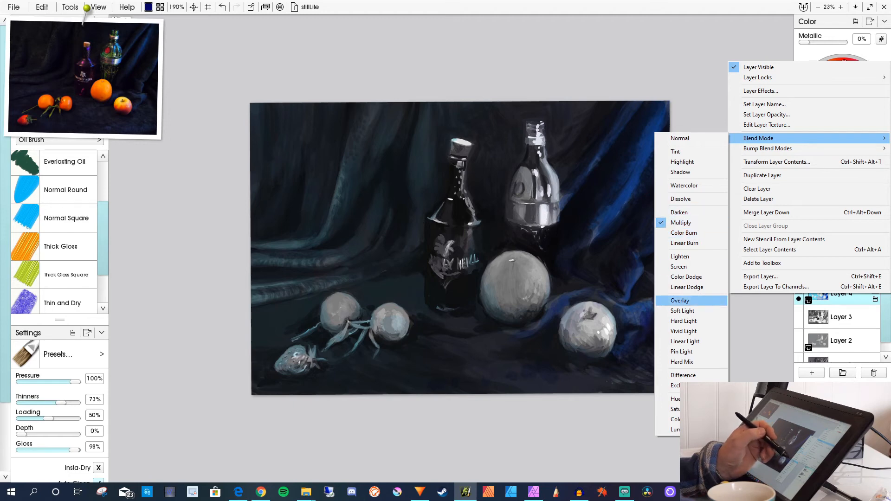
{"action": "left_click", "coordinate": [680, 301]}
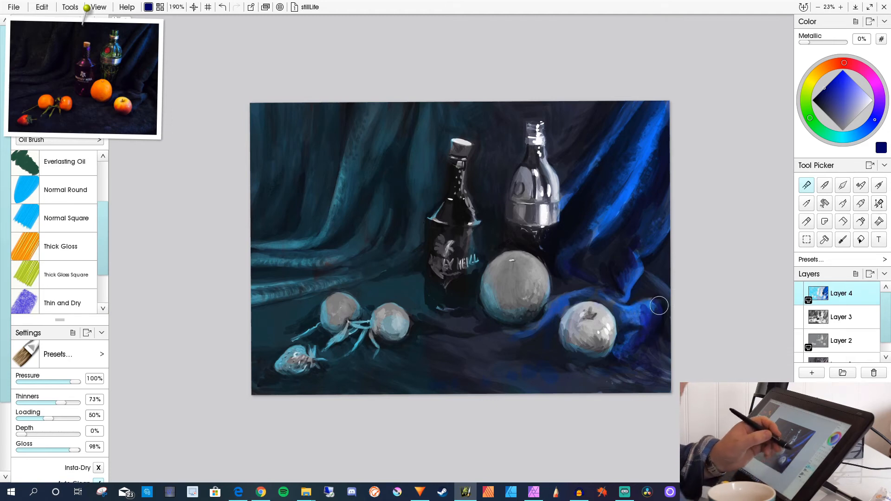
Raise thinners to 97%, sample a bright blue and brush it over the crumpled cloth and the right drape's folds.
{"action": "left_click_drag", "start_coordinate": [61, 402], "coordinate": [65, 403]}
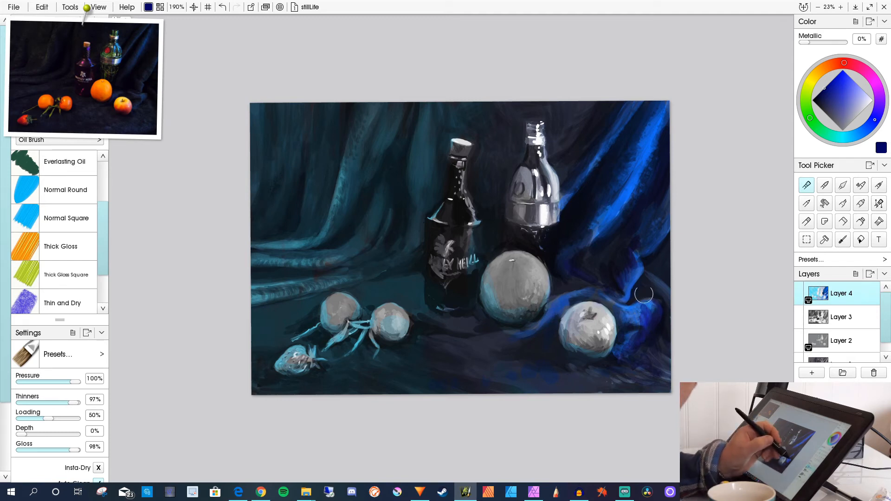
{"action": "left_click", "coordinate": [592, 254], "text": "alt"}
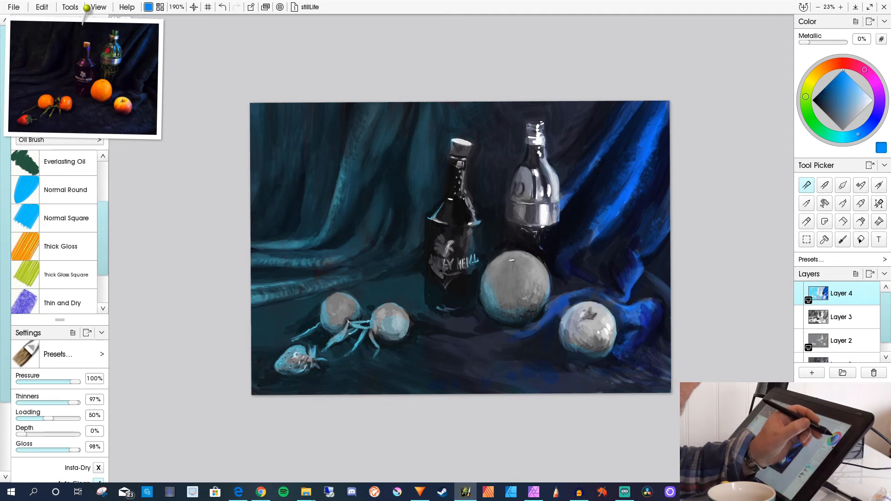
{"action": "mouse_move", "coordinate": [631, 302]}
{"action": "left_mouse_down"}
{"action": "mouse_move", "coordinate": [637, 321]}
{"action": "mouse_move", "coordinate": [649, 302]}
{"action": "mouse_move", "coordinate": [657, 313]}
{"action": "mouse_move", "coordinate": [655, 299]}
{"action": "mouse_move", "coordinate": [652, 337]}
{"action": "mouse_move", "coordinate": [648, 314]}
{"action": "mouse_move", "coordinate": [637, 345]}
{"action": "mouse_move", "coordinate": [645, 316]}
{"action": "mouse_move", "coordinate": [643, 333]}
{"action": "mouse_move", "coordinate": [636, 319]}
{"action": "mouse_move", "coordinate": [641, 312]}
{"action": "mouse_move", "coordinate": [647, 325]}
{"action": "mouse_move", "coordinate": [660, 311]}
{"action": "left_mouse_up"}
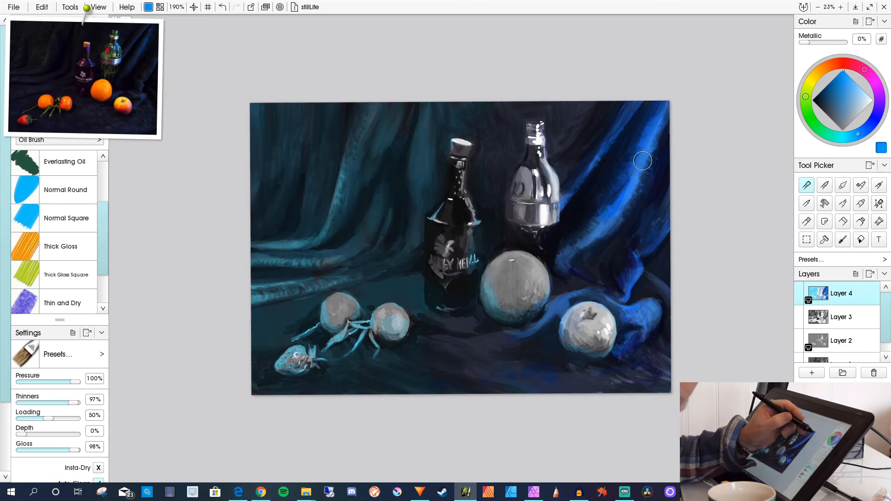
{"action": "mouse_move", "coordinate": [654, 109]}
{"action": "left_mouse_down"}
{"action": "mouse_move", "coordinate": [601, 205]}
{"action": "mouse_move", "coordinate": [640, 159]}
{"action": "mouse_move", "coordinate": [603, 219]}
{"action": "mouse_move", "coordinate": [667, 140]}
{"action": "left_mouse_up"}
{"action": "mouse_move", "coordinate": [672, 186]}
{"action": "left_mouse_down"}
{"action": "mouse_move", "coordinate": [661, 237]}
{"action": "mouse_move", "coordinate": [646, 272]}
{"action": "left_mouse_up"}
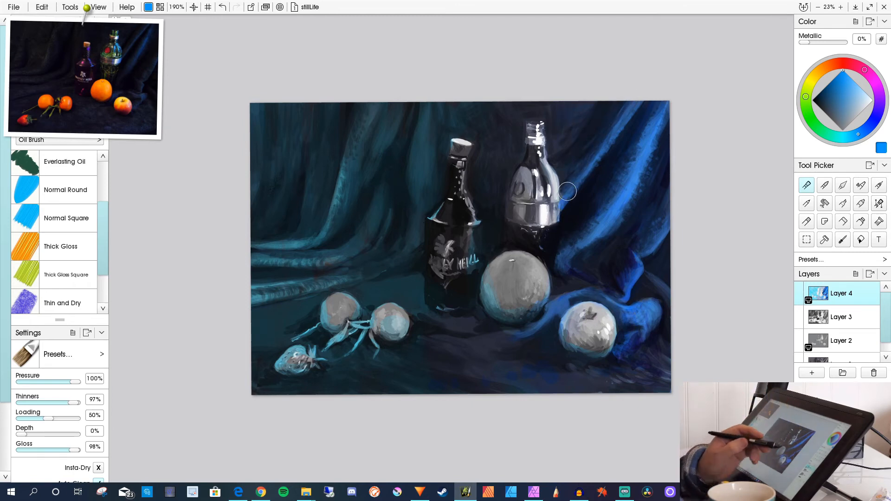
Glaze deep violet over the background behind the clear bottle and the foreground cloth, then soften the lower cloth with pale lavender.
{"action": "left_click", "coordinate": [879, 106]}
{"action": "left_click", "coordinate": [830, 82]}
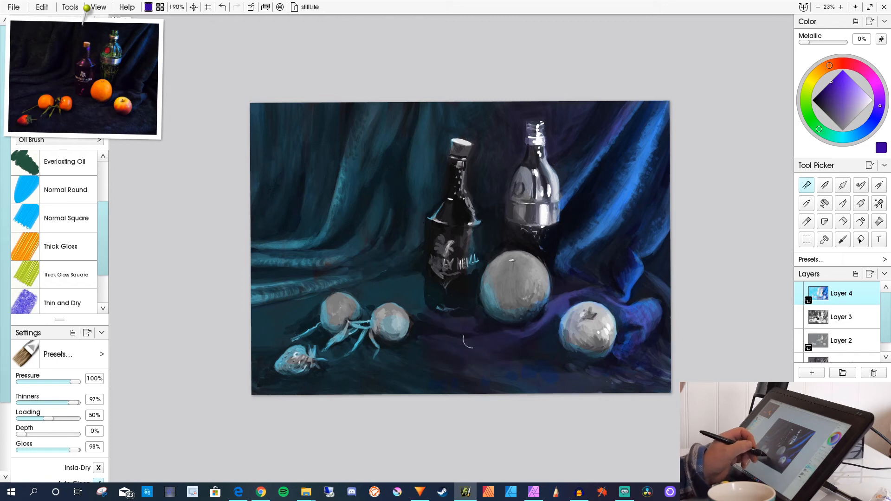
{"action": "left_click_drag", "start_coordinate": [842, 84], "coordinate": [866, 94]}
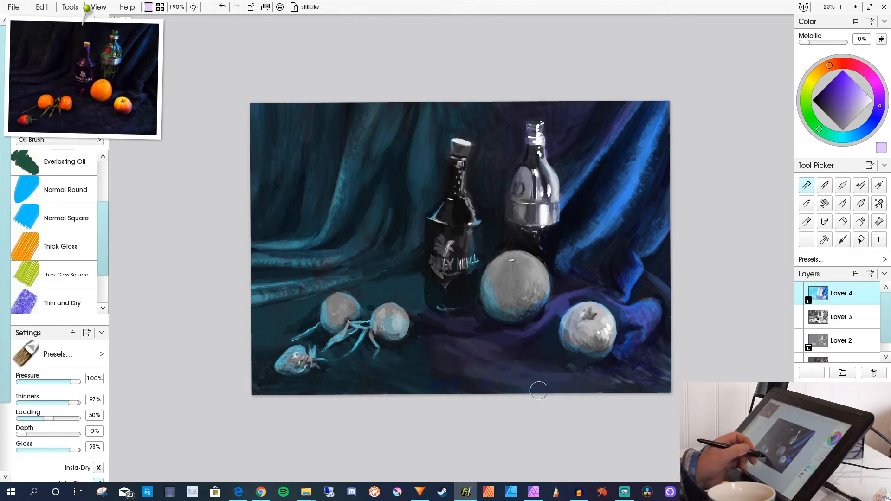
Colour the dark bottle and surrounding foreground cloth violet, adding azure to the bottle's neck and magenta to its lower body.
{"action": "right_click", "coordinate": [498, 392]}
{"action": "left_click", "coordinate": [580, 299]}
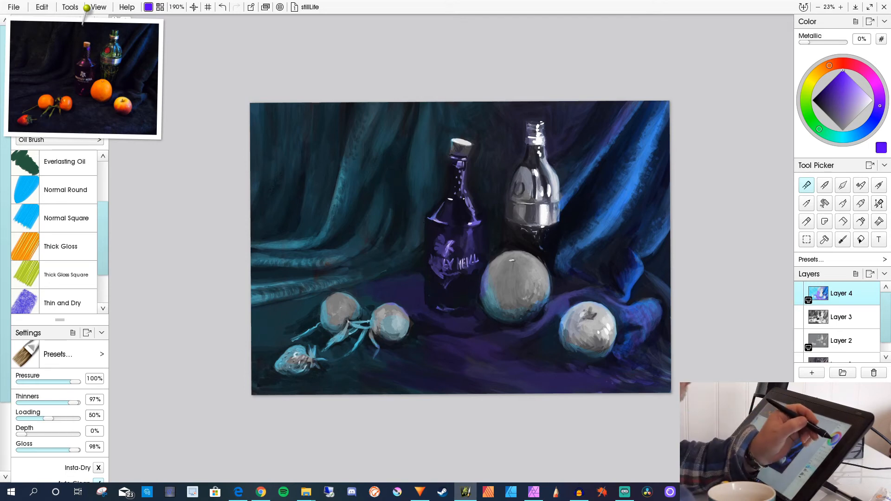
{"action": "left_click", "coordinate": [863, 131]}
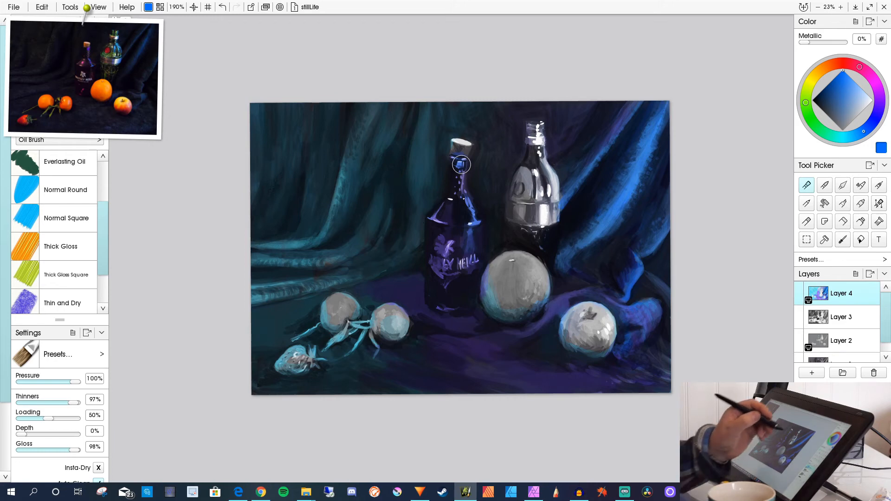
{"action": "left_click", "coordinate": [875, 80]}
{"action": "mouse_move", "coordinate": [449, 281]}
{"action": "left_mouse_down"}
{"action": "mouse_move", "coordinate": [442, 278]}
{"action": "mouse_move", "coordinate": [460, 273]}
{"action": "left_mouse_up"}
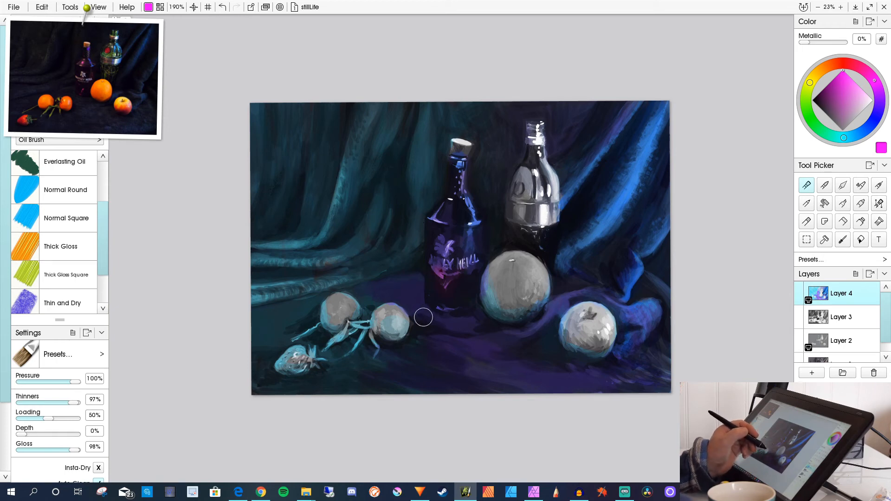
{"action": "left_click_drag", "start_coordinate": [437, 305], "coordinate": [457, 299]}
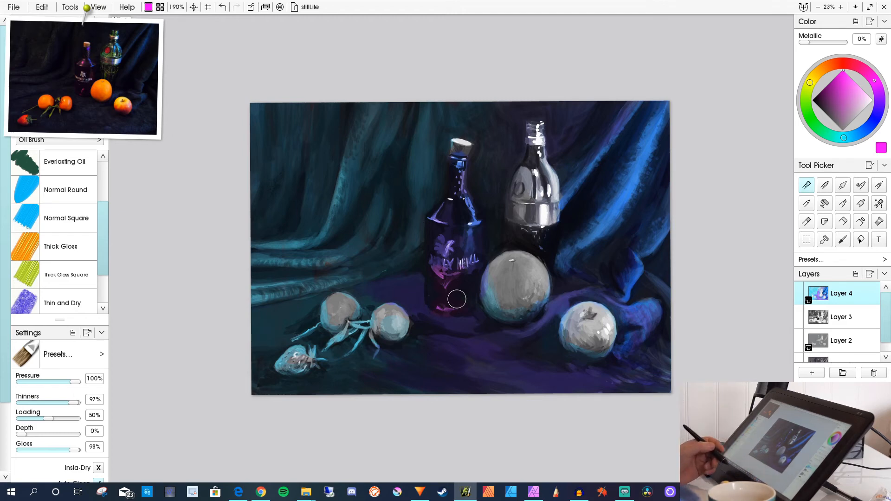
Paint the clear bottle's glass bright green above and below the metal band.
{"action": "left_click", "coordinate": [806, 110]}
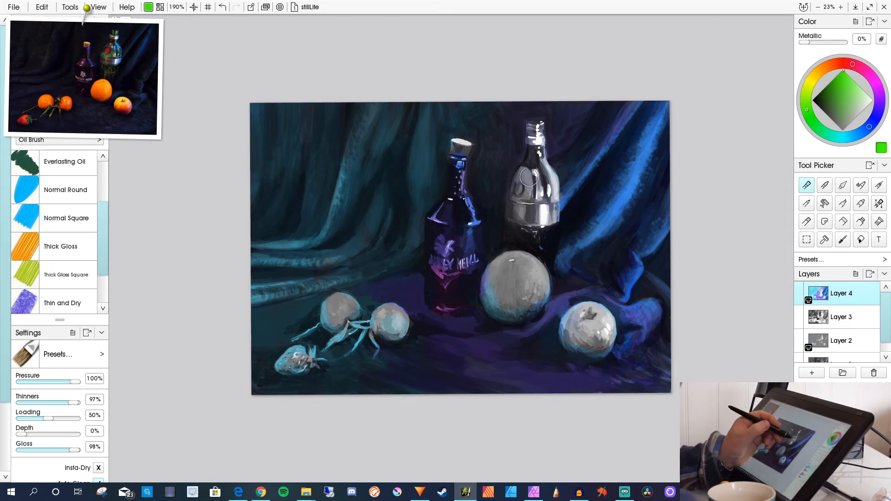
{"action": "mouse_move", "coordinate": [532, 176]}
{"action": "left_mouse_down"}
{"action": "mouse_move", "coordinate": [516, 196]}
{"action": "mouse_move", "coordinate": [532, 195]}
{"action": "mouse_move", "coordinate": [537, 166]}
{"action": "mouse_move", "coordinate": [547, 192]}
{"action": "mouse_move", "coordinate": [538, 150]}
{"action": "mouse_move", "coordinate": [551, 193]}
{"action": "mouse_move", "coordinate": [542, 193]}
{"action": "mouse_move", "coordinate": [532, 125]}
{"action": "left_mouse_up"}
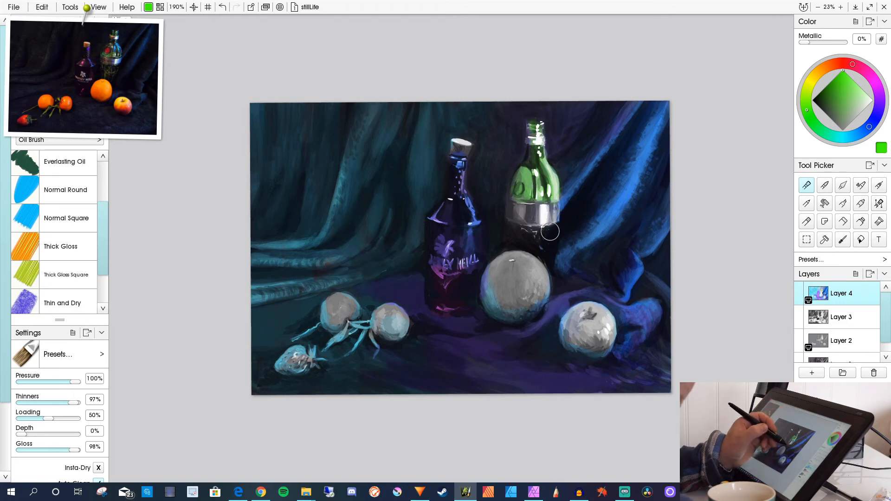
{"action": "mouse_move", "coordinate": [553, 230]}
{"action": "left_mouse_down"}
{"action": "mouse_move", "coordinate": [556, 260]}
{"action": "mouse_move", "coordinate": [557, 248]}
{"action": "mouse_move", "coordinate": [535, 244]}
{"action": "mouse_move", "coordinate": [551, 233]}
{"action": "mouse_move", "coordinate": [512, 232]}
{"action": "mouse_move", "coordinate": [540, 254]}
{"action": "mouse_move", "coordinate": [557, 235]}
{"action": "mouse_move", "coordinate": [576, 244]}
{"action": "mouse_move", "coordinate": [583, 228]}
{"action": "mouse_move", "coordinate": [557, 246]}
{"action": "mouse_move", "coordinate": [561, 259]}
{"action": "mouse_move", "coordinate": [566, 243]}
{"action": "mouse_move", "coordinate": [556, 274]}
{"action": "mouse_move", "coordinate": [570, 237]}
{"action": "mouse_move", "coordinate": [564, 270]}
{"action": "mouse_move", "coordinate": [566, 243]}
{"action": "mouse_move", "coordinate": [549, 266]}
{"action": "left_mouse_up"}
Subdue the green bottle's lower edges with sampled drape blue and tint its metal band with purple sampled from the dark bottle.
{"action": "left_click", "coordinate": [578, 227], "text": "alt"}
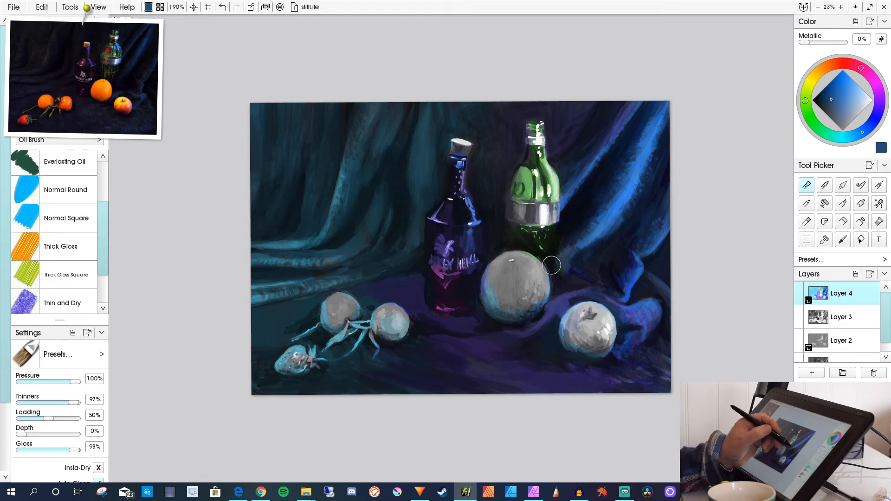
{"action": "mouse_move", "coordinate": [552, 234]}
{"action": "left_mouse_down"}
{"action": "mouse_move", "coordinate": [535, 248]}
{"action": "mouse_move", "coordinate": [561, 221]}
{"action": "mouse_move", "coordinate": [529, 234]}
{"action": "mouse_move", "coordinate": [558, 197]}
{"action": "mouse_move", "coordinate": [538, 257]}
{"action": "mouse_move", "coordinate": [555, 198]}
{"action": "left_mouse_up"}
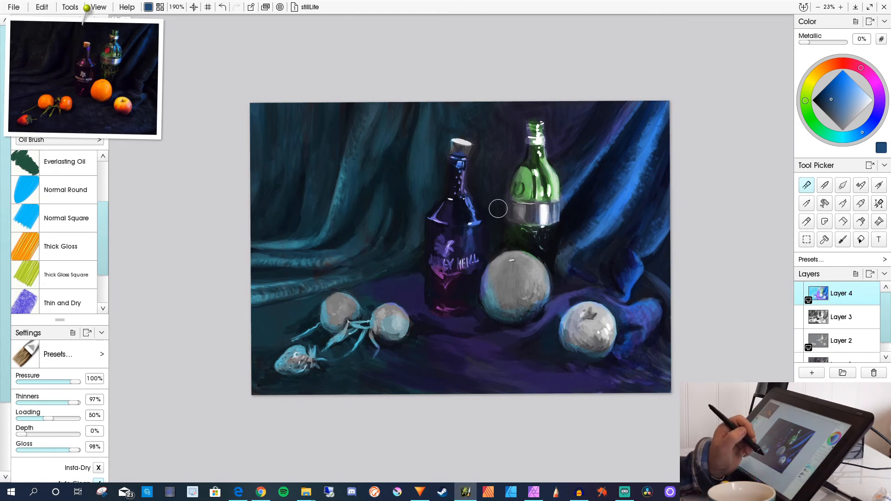
{"action": "left_click", "coordinate": [437, 273], "text": "alt"}
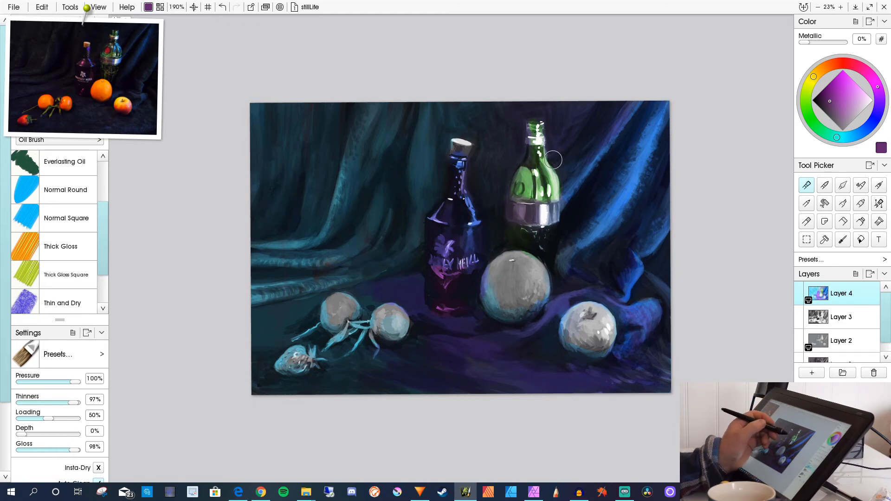
Choose a fully saturated red and colour the round seal on the green bottle.
{"action": "left_click", "coordinate": [843, 62]}
{"action": "left_click", "coordinate": [843, 71]}
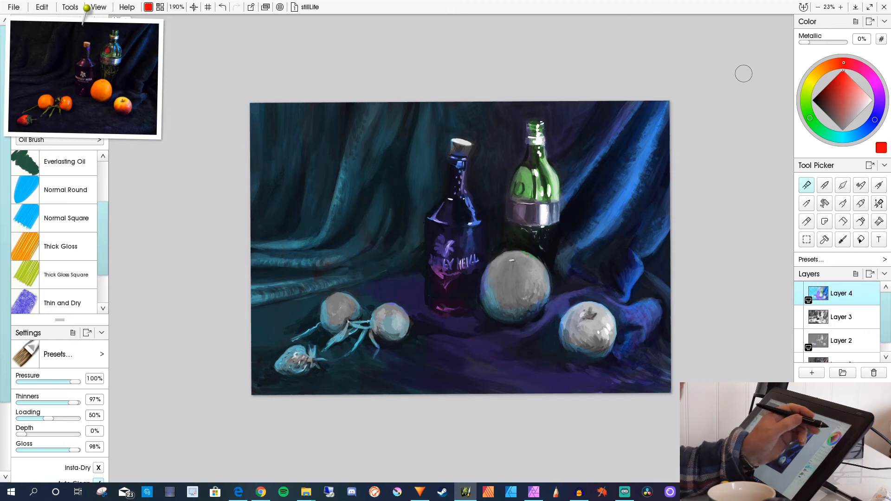
{"action": "left_click_drag", "start_coordinate": [520, 187], "coordinate": [517, 194]}
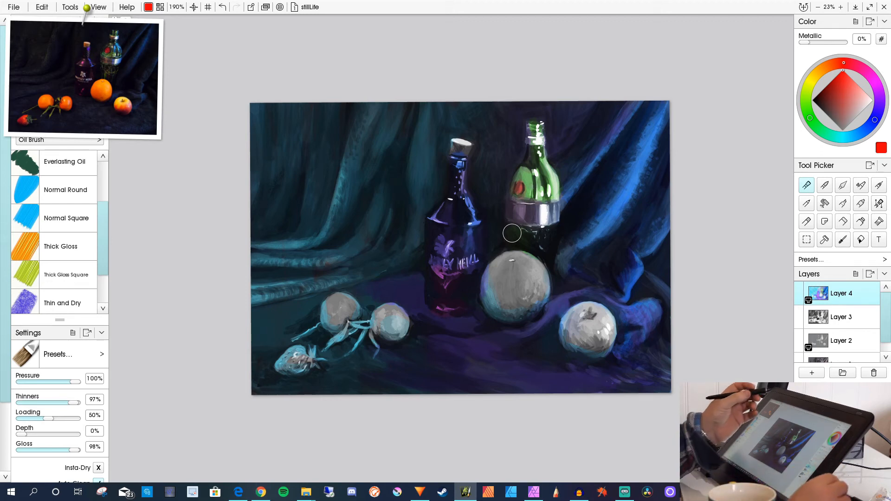
Darken the cloth around the small fruits with sampled dark violet-blue, then glaze saturated indigo over the left-hand drapes and folds.
{"action": "left_click", "coordinate": [401, 260], "text": "alt"}
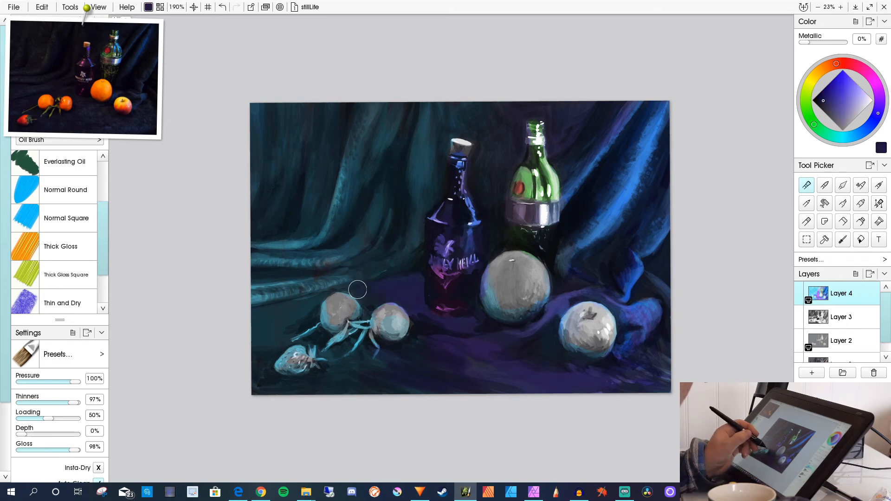
{"action": "right_click", "coordinate": [348, 344]}
{"action": "left_click", "coordinate": [430, 251]}
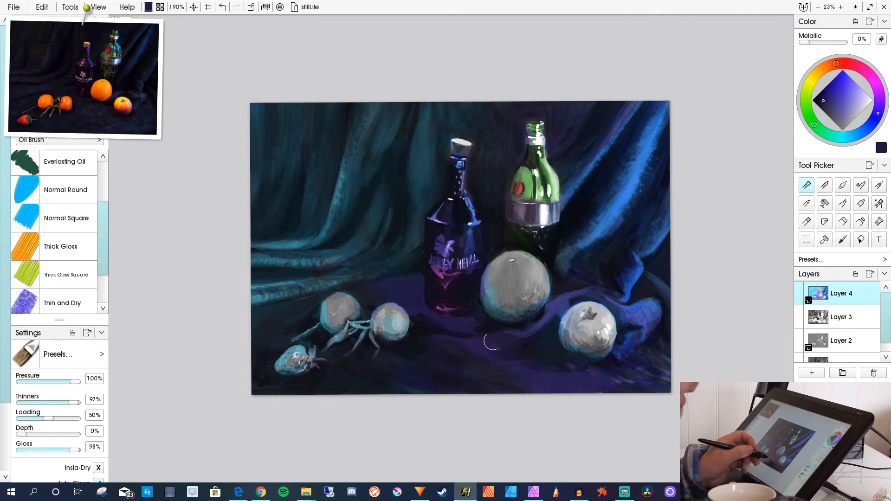
{"action": "left_click", "coordinate": [831, 82]}
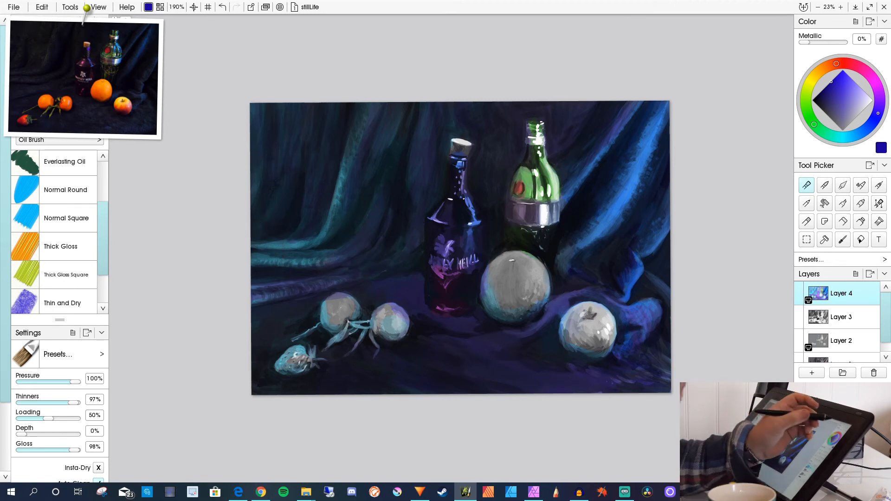
Choose a fully saturated orange and glaze it thinly over the large grey orange beside the bottles.
{"action": "left_click", "coordinate": [821, 69]}
{"action": "left_click", "coordinate": [840, 73]}
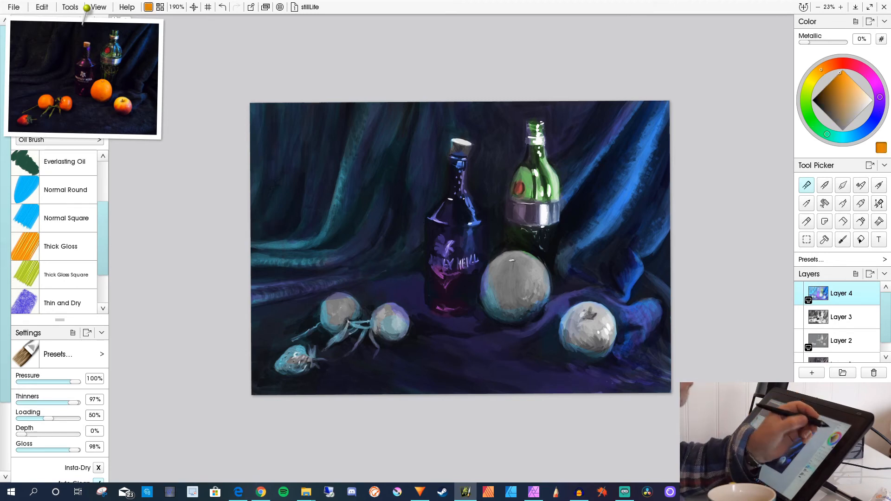
{"action": "left_click", "coordinate": [842, 70]}
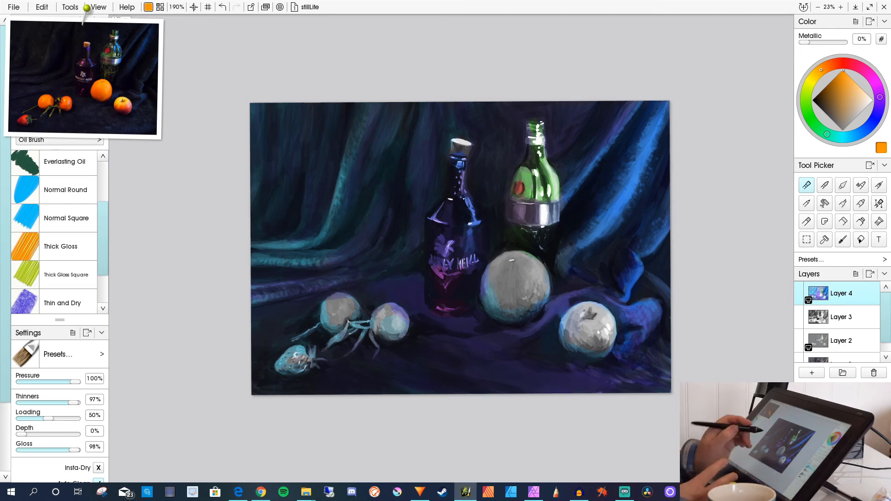
{"action": "mouse_move", "coordinate": [523, 292]}
{"action": "left_mouse_down"}
{"action": "mouse_move", "coordinate": [506, 274]}
{"action": "mouse_move", "coordinate": [507, 293]}
{"action": "mouse_move", "coordinate": [510, 266]}
{"action": "mouse_move", "coordinate": [531, 288]}
{"action": "mouse_move", "coordinate": [517, 260]}
{"action": "mouse_move", "coordinate": [529, 276]}
{"action": "mouse_move", "coordinate": [531, 263]}
{"action": "mouse_move", "coordinate": [540, 281]}
{"action": "mouse_move", "coordinate": [536, 272]}
{"action": "mouse_move", "coordinate": [534, 298]}
{"action": "mouse_move", "coordinate": [535, 272]}
{"action": "mouse_move", "coordinate": [529, 307]}
{"action": "mouse_move", "coordinate": [508, 302]}
{"action": "mouse_move", "coordinate": [506, 276]}
{"action": "left_mouse_up"}
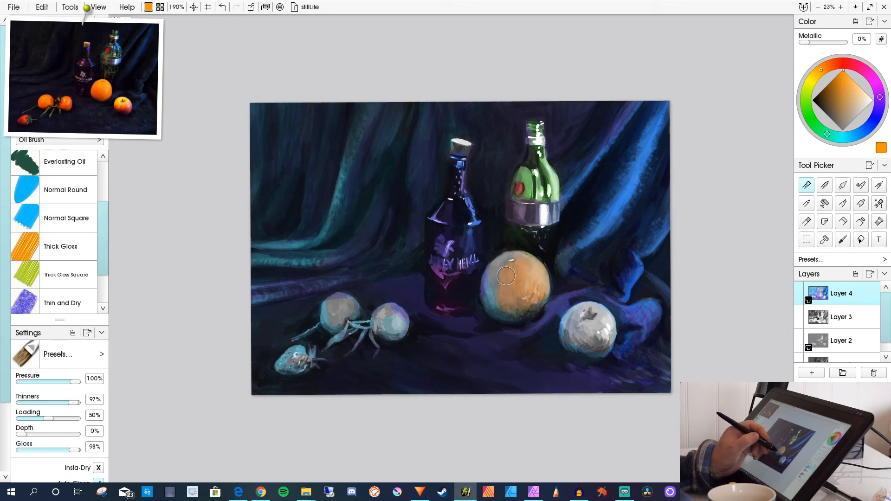
{"action": "mouse_move", "coordinate": [494, 305]}
{"action": "left_mouse_down"}
{"action": "mouse_move", "coordinate": [499, 269]}
{"action": "mouse_move", "coordinate": [498, 308]}
{"action": "mouse_move", "coordinate": [535, 276]}
{"action": "mouse_move", "coordinate": [531, 308]}
{"action": "mouse_move", "coordinate": [508, 276]}
{"action": "left_mouse_up"}
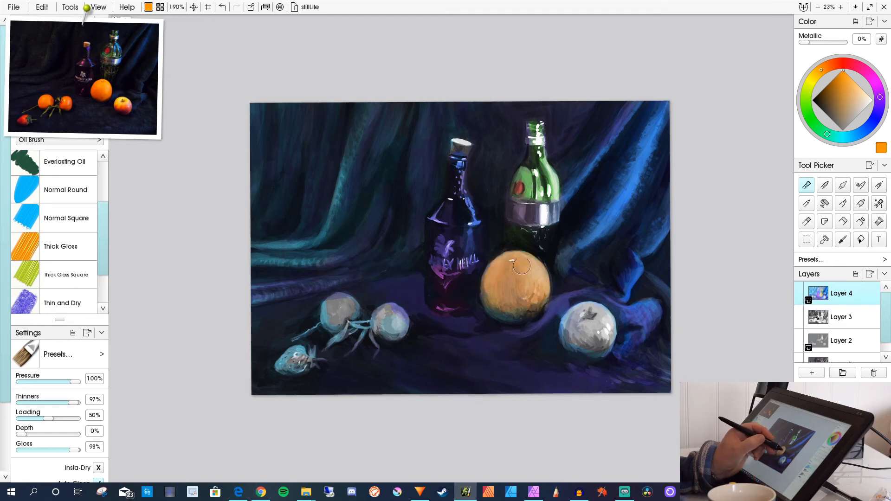
{"action": "left_click_drag", "start_coordinate": [523, 302], "coordinate": [495, 284]}
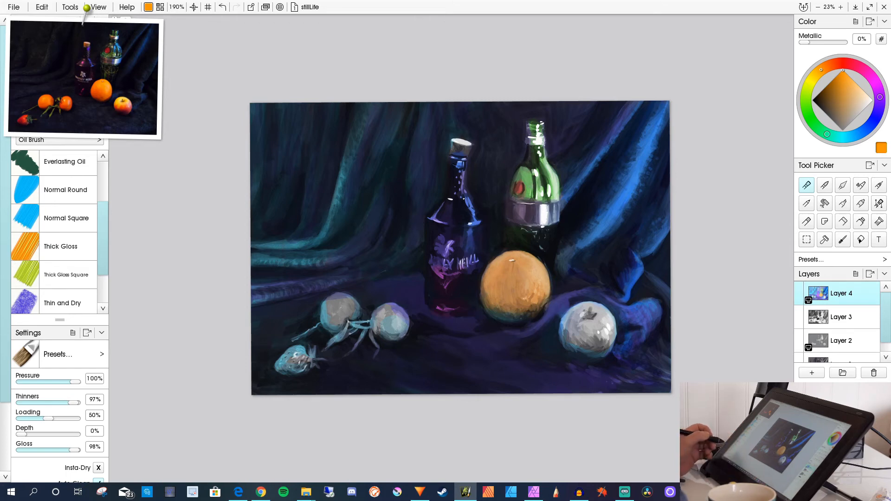
Reduce the brush thinners to 23% and cover the large orange and the two small round fruits with denser saturated orange.
{"action": "left_click_drag", "start_coordinate": [74, 402], "coordinate": [34, 402]}
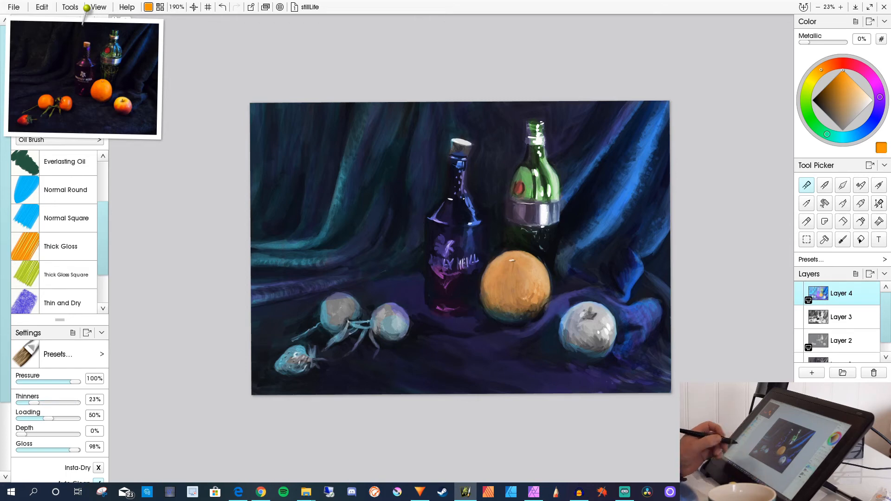
{"action": "mouse_move", "coordinate": [505, 268]}
{"action": "left_mouse_down"}
{"action": "mouse_move", "coordinate": [505, 312]}
{"action": "mouse_move", "coordinate": [497, 271]}
{"action": "mouse_move", "coordinate": [496, 311]}
{"action": "mouse_move", "coordinate": [496, 295]}
{"action": "mouse_move", "coordinate": [514, 280]}
{"action": "mouse_move", "coordinate": [507, 265]}
{"action": "mouse_move", "coordinate": [533, 289]}
{"action": "mouse_move", "coordinate": [518, 257]}
{"action": "mouse_move", "coordinate": [529, 273]}
{"action": "mouse_move", "coordinate": [531, 263]}
{"action": "mouse_move", "coordinate": [540, 270]}
{"action": "mouse_move", "coordinate": [542, 299]}
{"action": "mouse_move", "coordinate": [540, 268]}
{"action": "mouse_move", "coordinate": [533, 311]}
{"action": "mouse_move", "coordinate": [506, 282]}
{"action": "mouse_move", "coordinate": [512, 302]}
{"action": "mouse_move", "coordinate": [528, 294]}
{"action": "mouse_move", "coordinate": [507, 272]}
{"action": "mouse_move", "coordinate": [505, 299]}
{"action": "mouse_move", "coordinate": [495, 240]}
{"action": "mouse_move", "coordinate": [499, 261]}
{"action": "mouse_move", "coordinate": [535, 261]}
{"action": "mouse_move", "coordinate": [516, 255]}
{"action": "mouse_move", "coordinate": [536, 262]}
{"action": "mouse_move", "coordinate": [523, 256]}
{"action": "mouse_move", "coordinate": [495, 273]}
{"action": "mouse_move", "coordinate": [508, 258]}
{"action": "mouse_move", "coordinate": [490, 283]}
{"action": "mouse_move", "coordinate": [490, 274]}
{"action": "mouse_move", "coordinate": [496, 270]}
{"action": "mouse_move", "coordinate": [488, 278]}
{"action": "mouse_move", "coordinate": [491, 315]}
{"action": "mouse_move", "coordinate": [528, 293]}
{"action": "mouse_move", "coordinate": [493, 311]}
{"action": "mouse_move", "coordinate": [488, 285]}
{"action": "mouse_move", "coordinate": [491, 309]}
{"action": "left_mouse_up"}
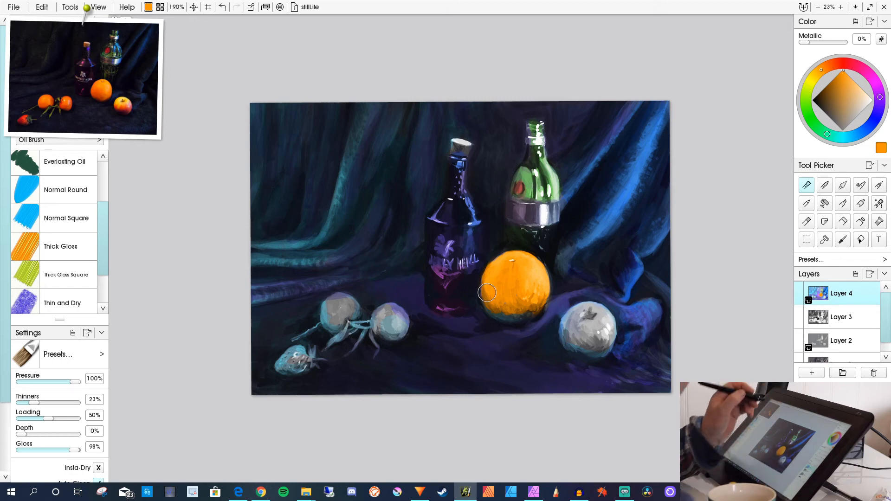
{"action": "mouse_move", "coordinate": [399, 325]}
{"action": "left_mouse_down"}
{"action": "mouse_move", "coordinate": [392, 316]}
{"action": "mouse_move", "coordinate": [400, 316]}
{"action": "left_mouse_up"}
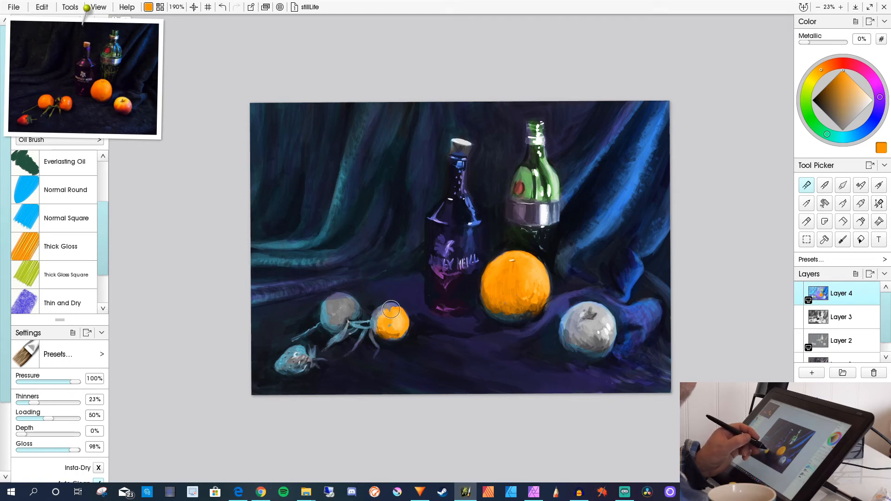
{"action": "mouse_move", "coordinate": [389, 309]}
{"action": "left_mouse_down"}
{"action": "mouse_move", "coordinate": [376, 327]}
{"action": "mouse_move", "coordinate": [399, 308]}
{"action": "mouse_move", "coordinate": [378, 314]}
{"action": "mouse_move", "coordinate": [397, 307]}
{"action": "mouse_move", "coordinate": [394, 334]}
{"action": "left_mouse_up"}
{"action": "mouse_move", "coordinate": [323, 315]}
{"action": "left_mouse_down"}
{"action": "mouse_move", "coordinate": [346, 315]}
{"action": "mouse_move", "coordinate": [335, 300]}
{"action": "mouse_move", "coordinate": [352, 314]}
{"action": "mouse_move", "coordinate": [354, 305]}
{"action": "mouse_move", "coordinate": [341, 317]}
{"action": "mouse_move", "coordinate": [332, 311]}
{"action": "mouse_move", "coordinate": [349, 305]}
{"action": "mouse_move", "coordinate": [332, 300]}
{"action": "mouse_move", "coordinate": [342, 299]}
{"action": "mouse_move", "coordinate": [326, 310]}
{"action": "mouse_move", "coordinate": [334, 301]}
{"action": "mouse_move", "coordinate": [327, 324]}
{"action": "mouse_move", "coordinate": [327, 308]}
{"action": "mouse_move", "coordinate": [333, 313]}
{"action": "mouse_move", "coordinate": [340, 301]}
{"action": "mouse_move", "coordinate": [356, 314]}
{"action": "mouse_move", "coordinate": [317, 323]}
{"action": "mouse_move", "coordinate": [335, 323]}
{"action": "mouse_move", "coordinate": [322, 311]}
{"action": "mouse_move", "coordinate": [332, 329]}
{"action": "left_mouse_up"}
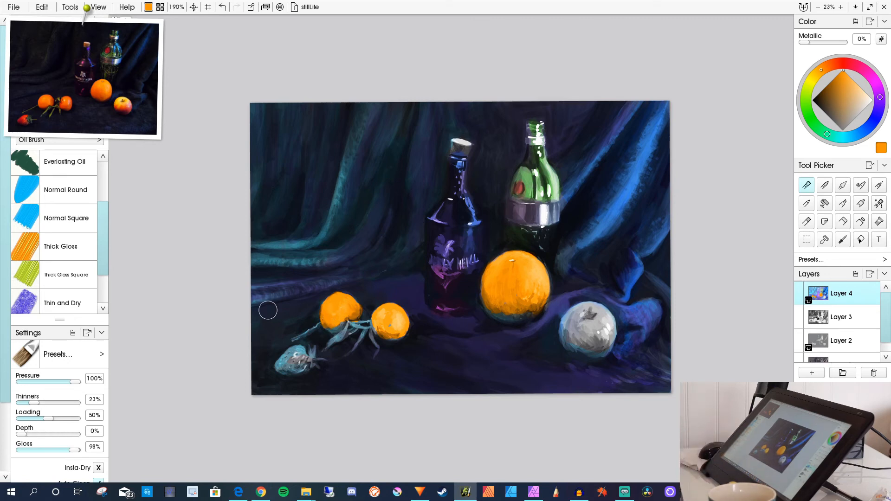
Colour the apple's stem hollow and upper body with bright yellow and a warmer golden yellow.
{"action": "left_click", "coordinate": [812, 80]}
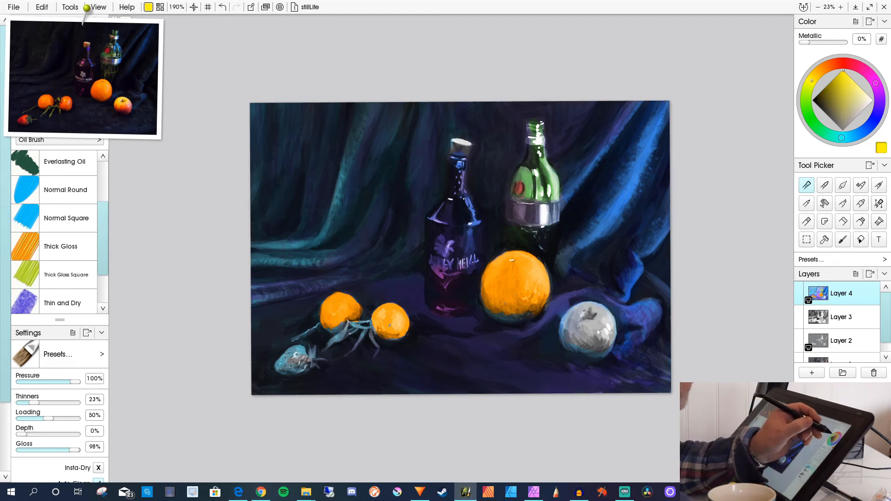
{"action": "mouse_move", "coordinate": [599, 327]}
{"action": "left_mouse_down"}
{"action": "mouse_move", "coordinate": [587, 313]}
{"action": "mouse_move", "coordinate": [596, 327]}
{"action": "left_mouse_up"}
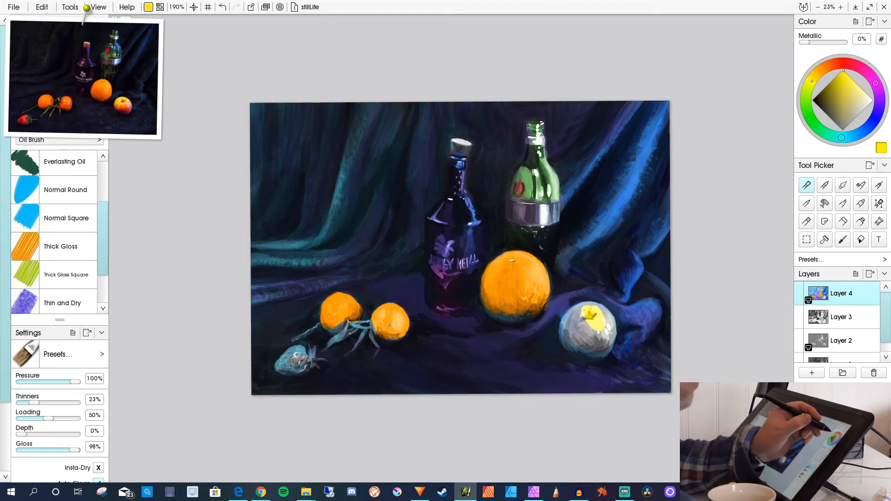
{"action": "left_click", "coordinate": [815, 75]}
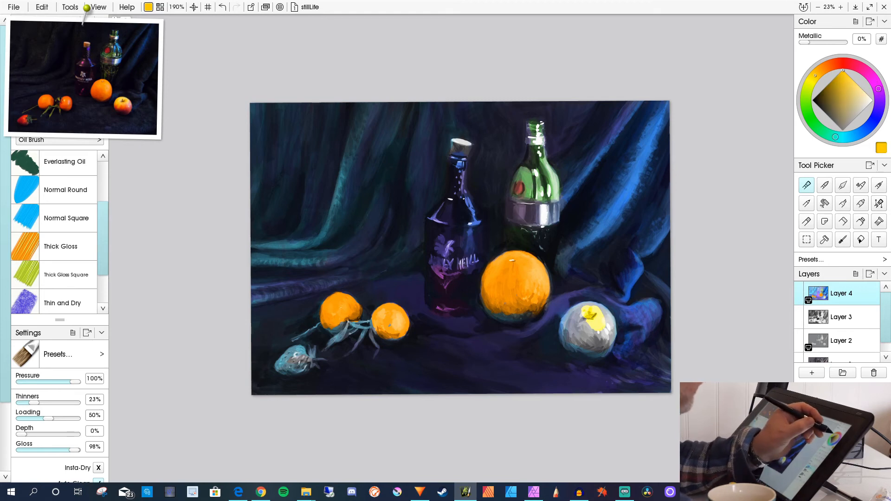
{"action": "mouse_move", "coordinate": [589, 317]}
{"action": "left_mouse_down"}
{"action": "mouse_move", "coordinate": [601, 319]}
{"action": "mouse_move", "coordinate": [589, 306]}
{"action": "mouse_move", "coordinate": [574, 330]}
{"action": "mouse_move", "coordinate": [580, 312]}
{"action": "mouse_move", "coordinate": [569, 328]}
{"action": "mouse_move", "coordinate": [564, 320]}
{"action": "mouse_move", "coordinate": [566, 333]}
{"action": "mouse_move", "coordinate": [560, 327]}
{"action": "mouse_move", "coordinate": [608, 325]}
{"action": "mouse_move", "coordinate": [603, 336]}
{"action": "mouse_move", "coordinate": [572, 335]}
{"action": "mouse_move", "coordinate": [582, 336]}
{"action": "left_mouse_up"}
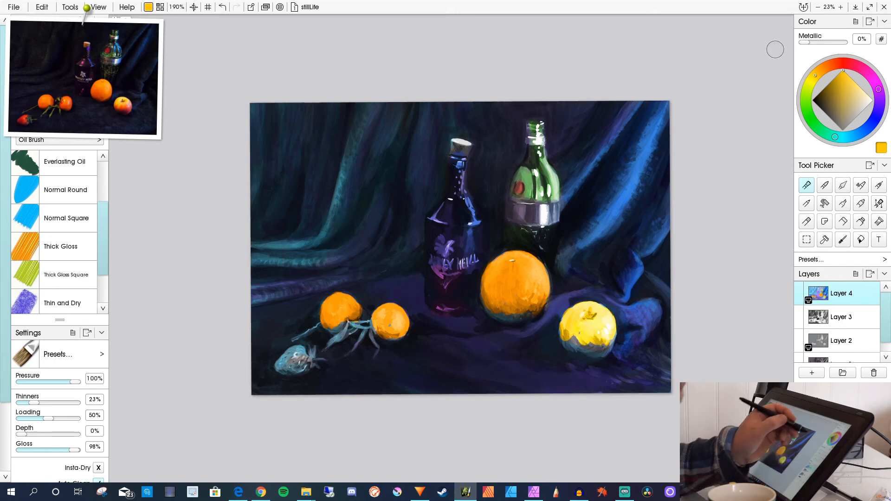
Paint saturated red-orange over the lower half and both sides of the apple.
{"action": "left_click", "coordinate": [836, 64]}
{"action": "mouse_move", "coordinate": [606, 326]}
{"action": "left_mouse_down"}
{"action": "mouse_move", "coordinate": [590, 345]}
{"action": "mouse_move", "coordinate": [609, 328]}
{"action": "mouse_move", "coordinate": [606, 342]}
{"action": "mouse_move", "coordinate": [610, 326]}
{"action": "mouse_move", "coordinate": [601, 352]}
{"action": "mouse_move", "coordinate": [580, 349]}
{"action": "mouse_move", "coordinate": [580, 323]}
{"action": "mouse_move", "coordinate": [563, 352]}
{"action": "mouse_move", "coordinate": [582, 328]}
{"action": "mouse_move", "coordinate": [589, 350]}
{"action": "mouse_move", "coordinate": [593, 328]}
{"action": "mouse_move", "coordinate": [596, 346]}
{"action": "mouse_move", "coordinate": [599, 327]}
{"action": "mouse_move", "coordinate": [608, 357]}
{"action": "left_mouse_up"}
{"action": "mouse_move", "coordinate": [570, 327]}
{"action": "left_mouse_down"}
{"action": "mouse_move", "coordinate": [575, 353]}
{"action": "mouse_move", "coordinate": [562, 328]}
{"action": "mouse_move", "coordinate": [573, 348]}
{"action": "mouse_move", "coordinate": [595, 357]}
{"action": "mouse_move", "coordinate": [566, 346]}
{"action": "mouse_move", "coordinate": [562, 332]}
{"action": "mouse_move", "coordinate": [573, 355]}
{"action": "left_mouse_up"}
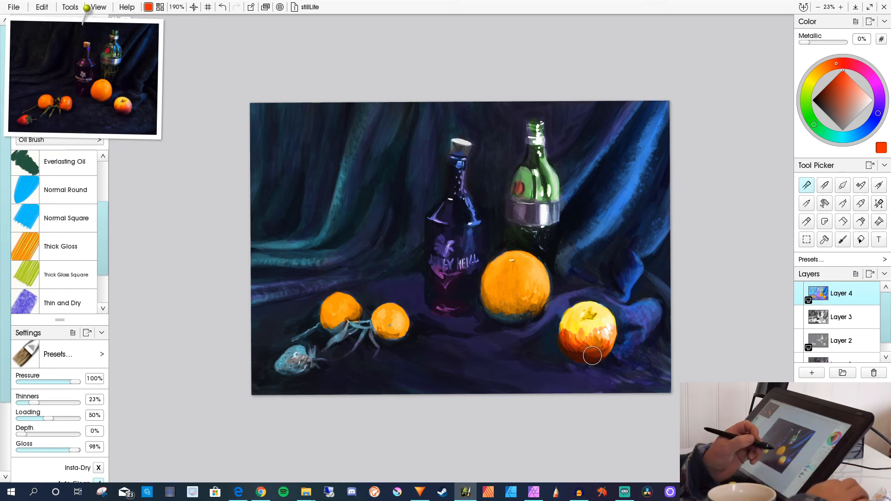
Choose a dark violet and shade the apple's lower edge and the cloth beneath it.
{"action": "left_click", "coordinate": [879, 104]}
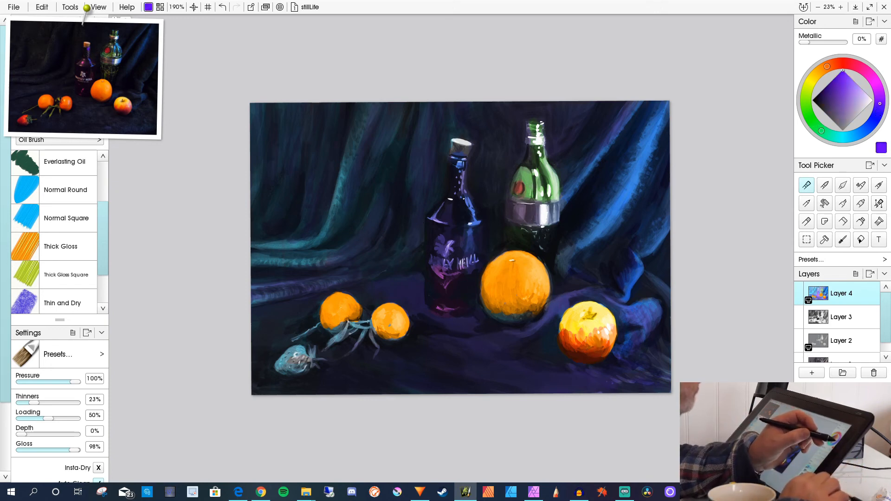
{"action": "left_click", "coordinate": [828, 85]}
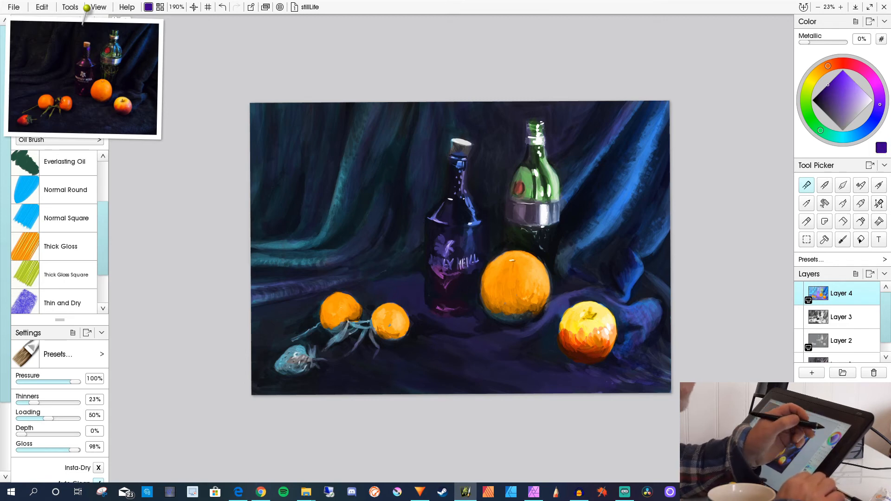
{"action": "mouse_move", "coordinate": [560, 355]}
{"action": "left_mouse_down"}
{"action": "mouse_move", "coordinate": [579, 359]}
{"action": "mouse_move", "coordinate": [556, 341]}
{"action": "mouse_move", "coordinate": [573, 360]}
{"action": "mouse_move", "coordinate": [547, 366]}
{"action": "mouse_move", "coordinate": [549, 341]}
{"action": "mouse_move", "coordinate": [583, 363]}
{"action": "mouse_move", "coordinate": [595, 355]}
{"action": "mouse_move", "coordinate": [583, 365]}
{"action": "mouse_move", "coordinate": [577, 354]}
{"action": "mouse_move", "coordinate": [586, 343]}
{"action": "mouse_move", "coordinate": [597, 353]}
{"action": "mouse_move", "coordinate": [563, 337]}
{"action": "mouse_move", "coordinate": [574, 353]}
{"action": "mouse_move", "coordinate": [589, 355]}
{"action": "mouse_move", "coordinate": [567, 337]}
{"action": "mouse_move", "coordinate": [576, 348]}
{"action": "mouse_move", "coordinate": [595, 348]}
{"action": "mouse_move", "coordinate": [591, 361]}
{"action": "mouse_move", "coordinate": [606, 360]}
{"action": "mouse_move", "coordinate": [568, 367]}
{"action": "mouse_move", "coordinate": [535, 358]}
{"action": "mouse_move", "coordinate": [545, 341]}
{"action": "mouse_move", "coordinate": [527, 360]}
{"action": "mouse_move", "coordinate": [555, 367]}
{"action": "mouse_move", "coordinate": [497, 376]}
{"action": "mouse_move", "coordinate": [642, 367]}
{"action": "mouse_move", "coordinate": [535, 350]}
{"action": "mouse_move", "coordinate": [463, 360]}
{"action": "mouse_move", "coordinate": [600, 390]}
{"action": "mouse_move", "coordinate": [551, 374]}
{"action": "mouse_move", "coordinate": [574, 340]}
{"action": "left_mouse_up"}
Streak saturated red over the apple's sides and body, using brush pressure reduced to 59% and thinners at 29%.
{"action": "left_click_drag", "start_coordinate": [829, 65], "coordinate": [837, 64]}
{"action": "left_click", "coordinate": [843, 70]}
{"action": "mouse_move", "coordinate": [601, 322]}
{"action": "left_mouse_down"}
{"action": "mouse_move", "coordinate": [606, 328]}
{"action": "mouse_move", "coordinate": [596, 335]}
{"action": "mouse_move", "coordinate": [567, 337]}
{"action": "left_mouse_up"}
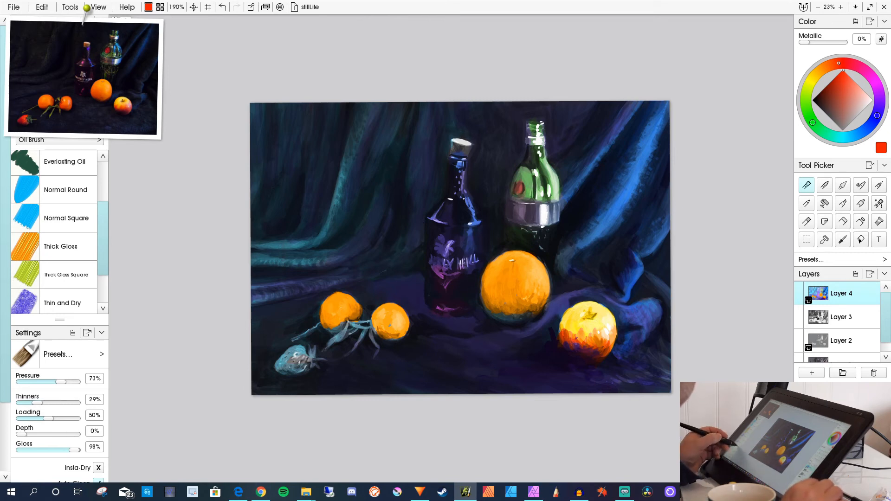
{"action": "mouse_move", "coordinate": [598, 329]}
{"action": "left_mouse_down"}
{"action": "mouse_move", "coordinate": [606, 316]}
{"action": "mouse_move", "coordinate": [600, 341]}
{"action": "mouse_move", "coordinate": [609, 341]}
{"action": "mouse_move", "coordinate": [599, 350]}
{"action": "left_mouse_up"}
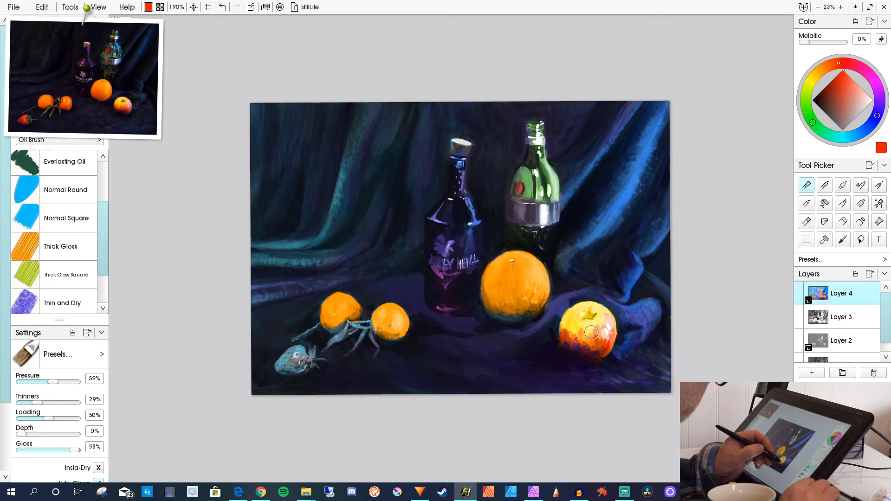
{"action": "left_click_drag", "start_coordinate": [604, 329], "coordinate": [609, 322]}
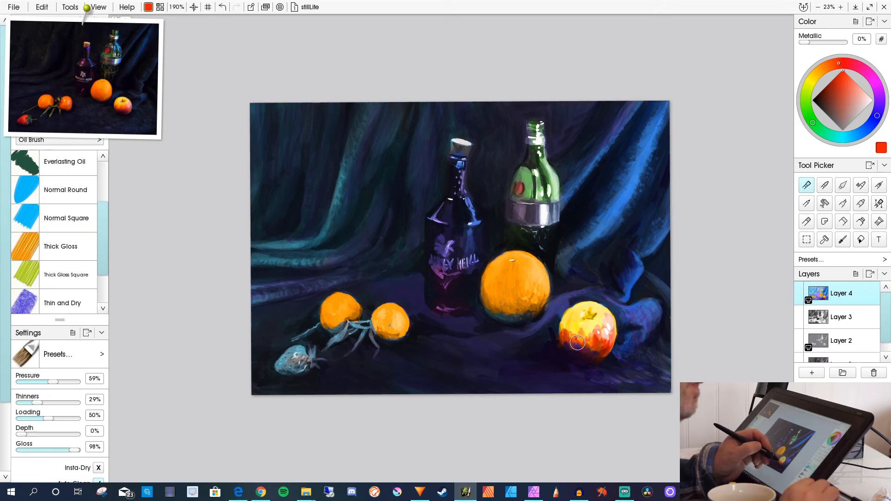
{"action": "mouse_move", "coordinate": [577, 340]}
{"action": "left_mouse_down"}
{"action": "mouse_move", "coordinate": [557, 326]}
{"action": "mouse_move", "coordinate": [567, 315]}
{"action": "mouse_move", "coordinate": [574, 343]}
{"action": "mouse_move", "coordinate": [571, 312]}
{"action": "left_mouse_up"}
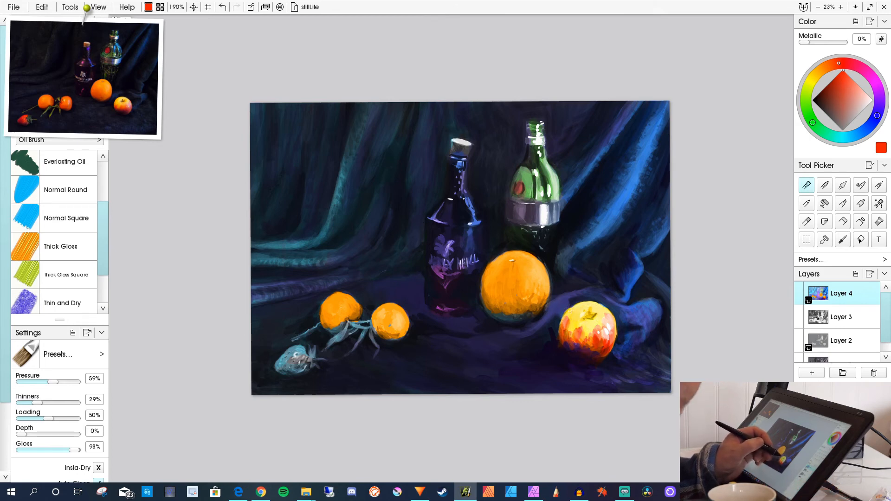
Sample the apple's pale yellow and glaze it over the red streaks with thinners at 79%.
{"action": "left_click", "coordinate": [571, 310], "text": "alt"}
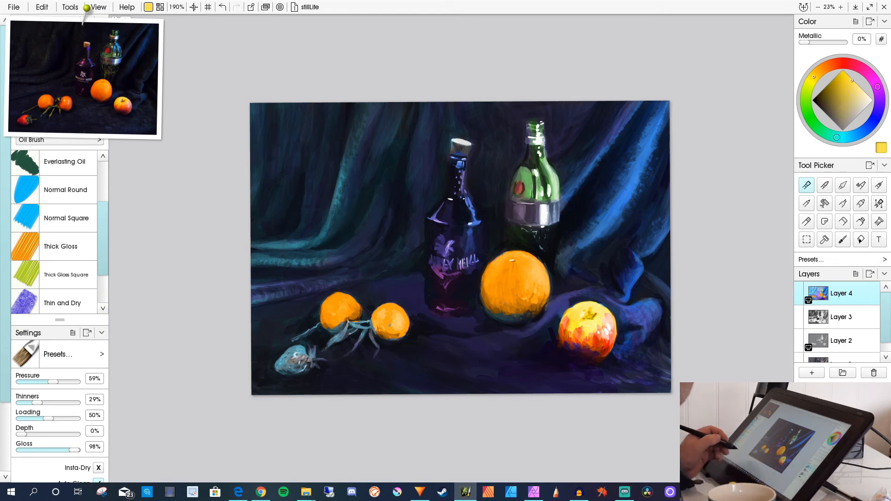
{"action": "left_click", "coordinate": [52, 402]}
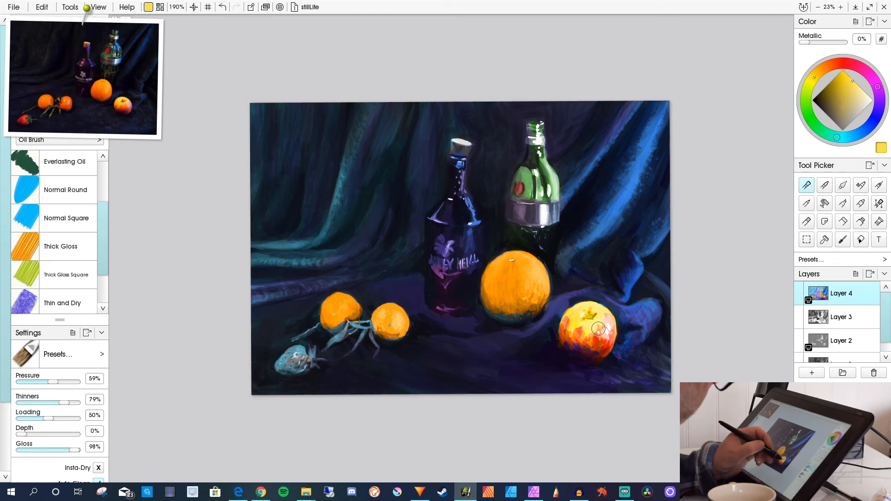
{"action": "mouse_move", "coordinate": [597, 310]}
{"action": "left_mouse_down"}
{"action": "mouse_move", "coordinate": [589, 337]}
{"action": "mouse_move", "coordinate": [591, 323]}
{"action": "mouse_move", "coordinate": [602, 329]}
{"action": "mouse_move", "coordinate": [581, 328]}
{"action": "mouse_move", "coordinate": [582, 340]}
{"action": "mouse_move", "coordinate": [583, 323]}
{"action": "mouse_move", "coordinate": [575, 333]}
{"action": "mouse_move", "coordinate": [578, 324]}
{"action": "mouse_move", "coordinate": [570, 333]}
{"action": "mouse_move", "coordinate": [567, 324]}
{"action": "mouse_move", "coordinate": [573, 307]}
{"action": "left_mouse_up"}
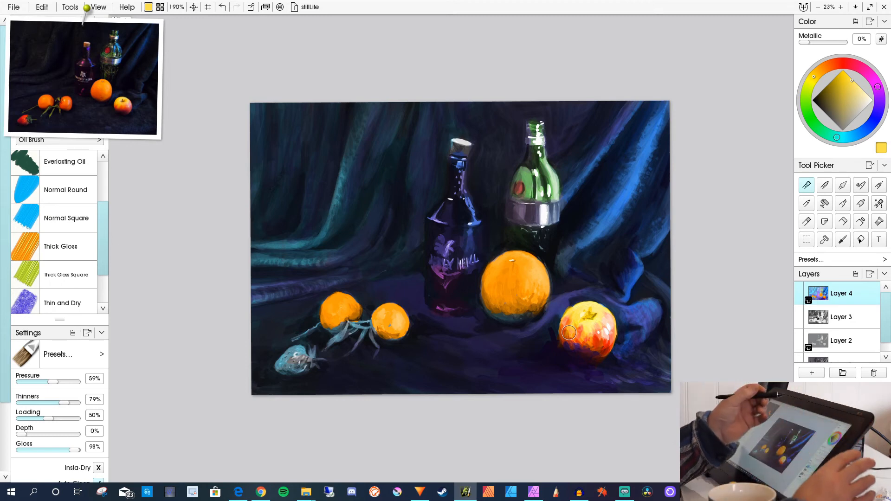
Model the large orange's left side and lower half with saturated red-orange, using thinners at 41%.
{"action": "left_click_drag", "start_coordinate": [814, 76], "coordinate": [832, 65]}
{"action": "left_click", "coordinate": [842, 71]}
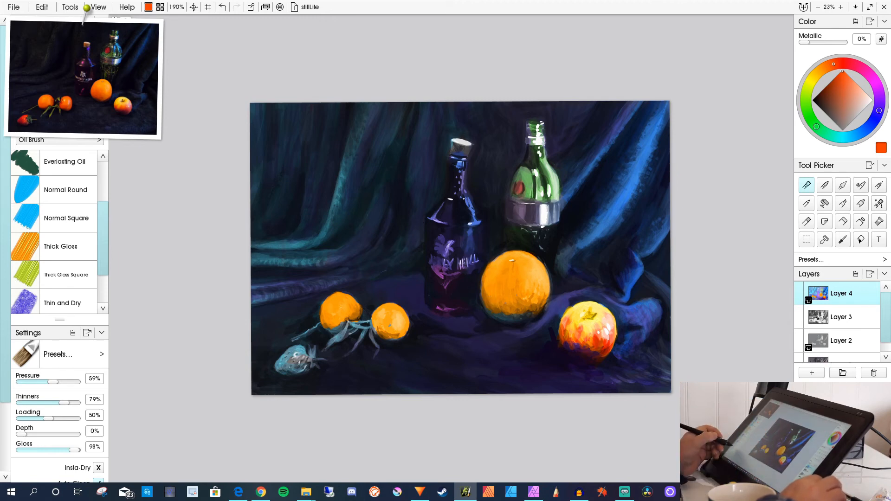
{"action": "mouse_move", "coordinate": [495, 267]}
{"action": "left_mouse_down"}
{"action": "mouse_move", "coordinate": [495, 305]}
{"action": "mouse_move", "coordinate": [496, 275]}
{"action": "mouse_move", "coordinate": [515, 309]}
{"action": "mouse_move", "coordinate": [488, 275]}
{"action": "mouse_move", "coordinate": [498, 310]}
{"action": "left_mouse_up"}
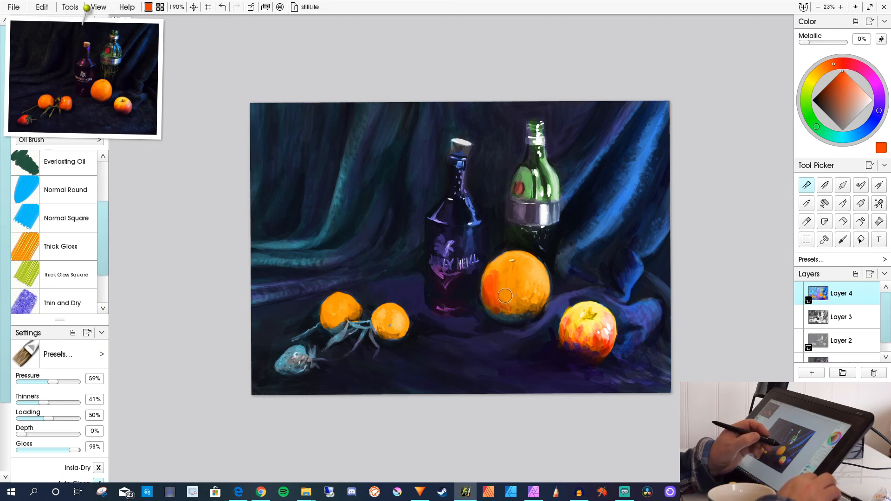
{"action": "left_click_drag", "start_coordinate": [498, 261], "coordinate": [485, 294]}
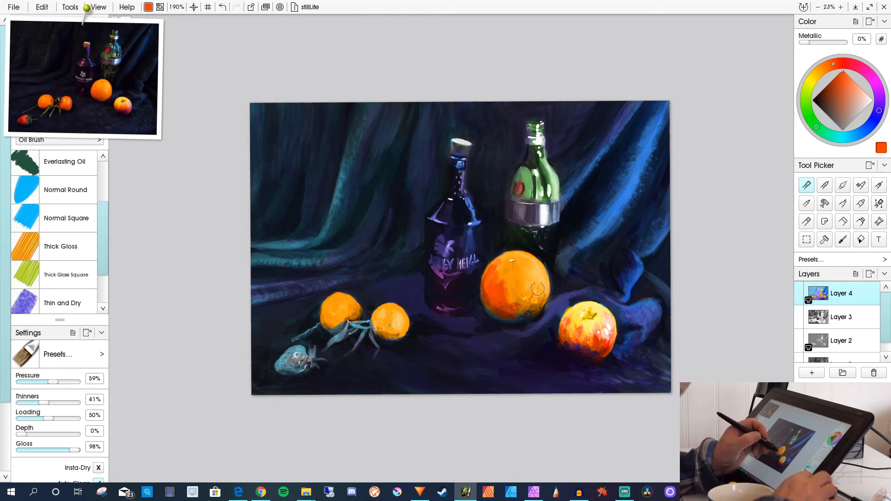
{"action": "mouse_move", "coordinate": [541, 299]}
{"action": "left_mouse_down"}
{"action": "mouse_move", "coordinate": [542, 284]}
{"action": "mouse_move", "coordinate": [536, 308]}
{"action": "left_mouse_up"}
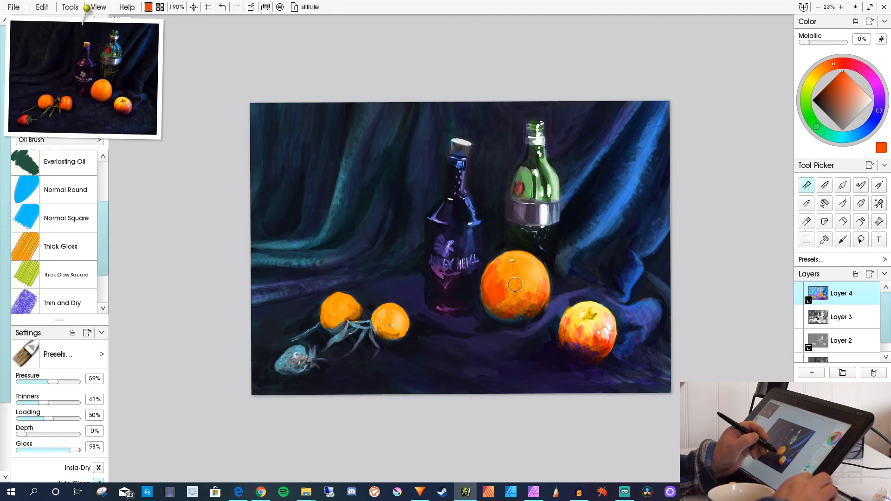
{"action": "mouse_move", "coordinate": [511, 284]}
{"action": "left_mouse_down"}
{"action": "mouse_move", "coordinate": [504, 311]}
{"action": "mouse_move", "coordinate": [495, 300]}
{"action": "mouse_move", "coordinate": [504, 310]}
{"action": "mouse_move", "coordinate": [486, 280]}
{"action": "mouse_move", "coordinate": [486, 301]}
{"action": "mouse_move", "coordinate": [484, 288]}
{"action": "mouse_move", "coordinate": [502, 316]}
{"action": "mouse_move", "coordinate": [493, 313]}
{"action": "mouse_move", "coordinate": [514, 318]}
{"action": "left_mouse_up"}
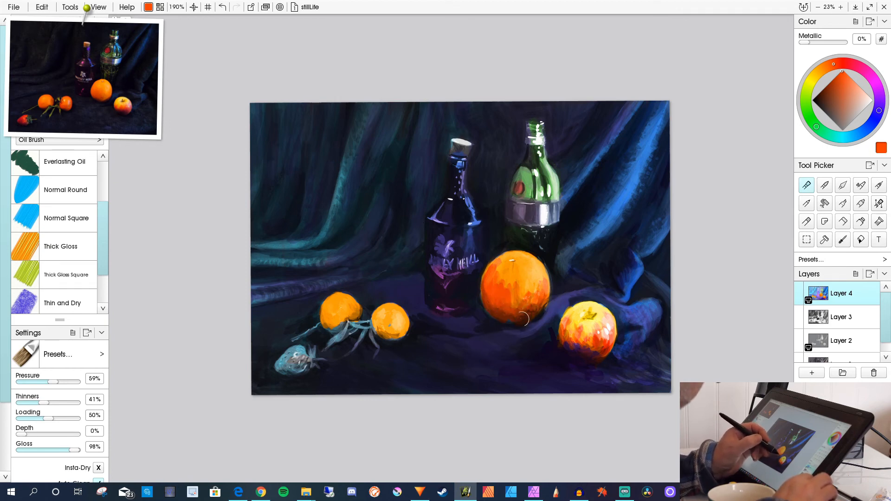
{"action": "mouse_move", "coordinate": [510, 294]}
{"action": "left_mouse_down"}
{"action": "mouse_move", "coordinate": [503, 256]}
{"action": "mouse_move", "coordinate": [487, 284]}
{"action": "left_mouse_up"}
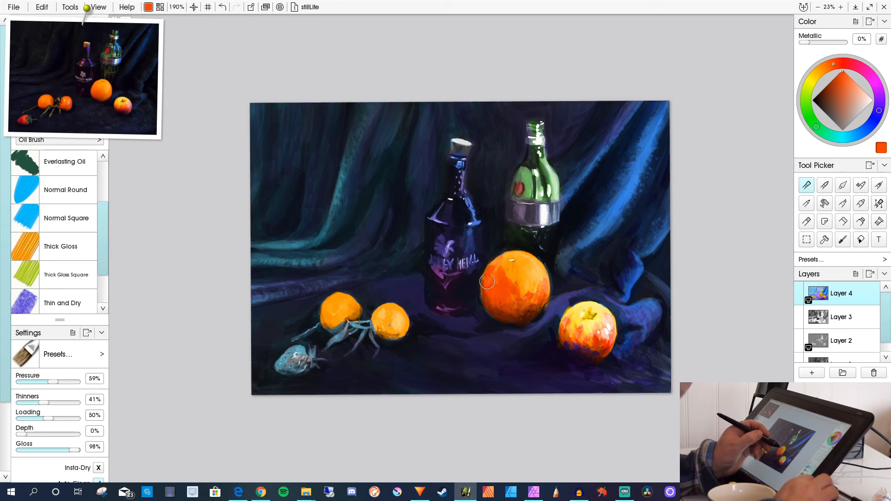
Blend the large orange's light and shaded areas with sampled light orange and red-orange, using thinners at 87% and then 56%.
{"action": "left_click", "coordinate": [536, 284], "text": "alt"}
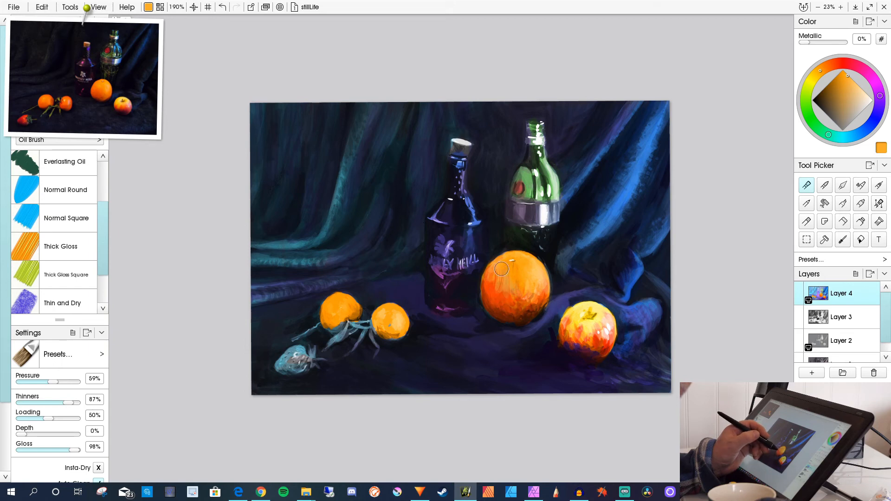
{"action": "left_click", "coordinate": [501, 304], "text": "alt"}
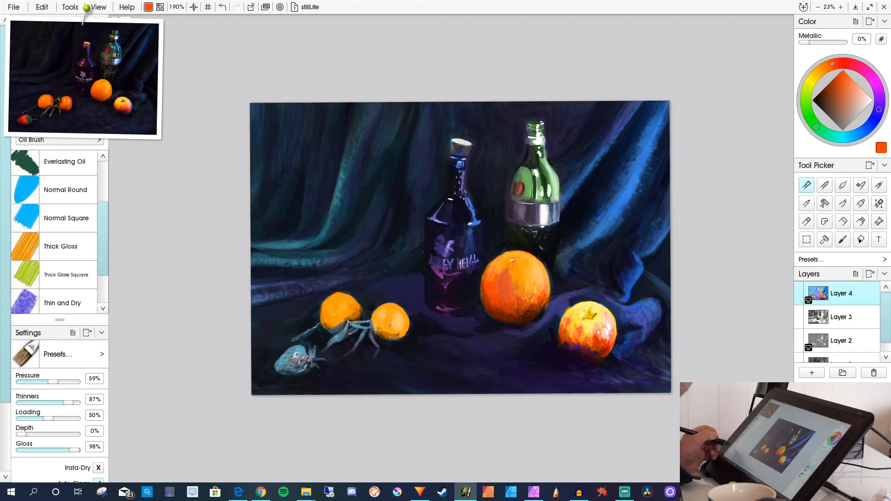
{"action": "left_click", "coordinate": [51, 402]}
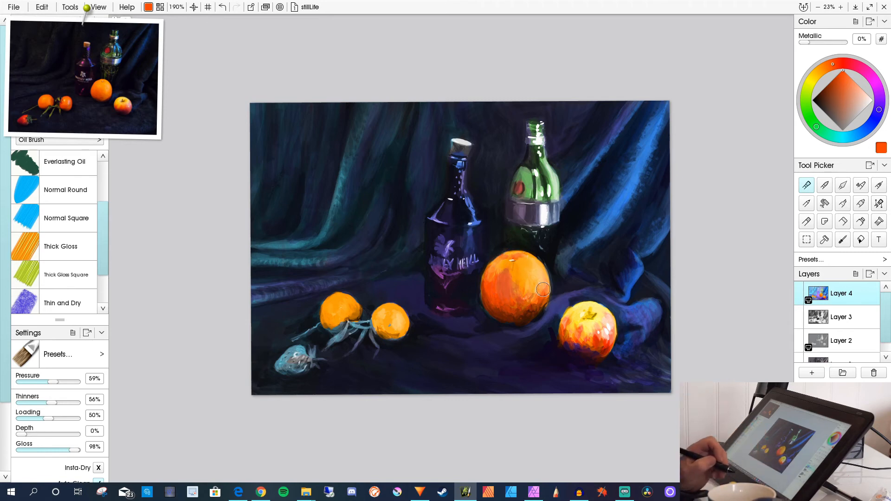
{"action": "left_click", "coordinate": [507, 262], "text": "alt"}
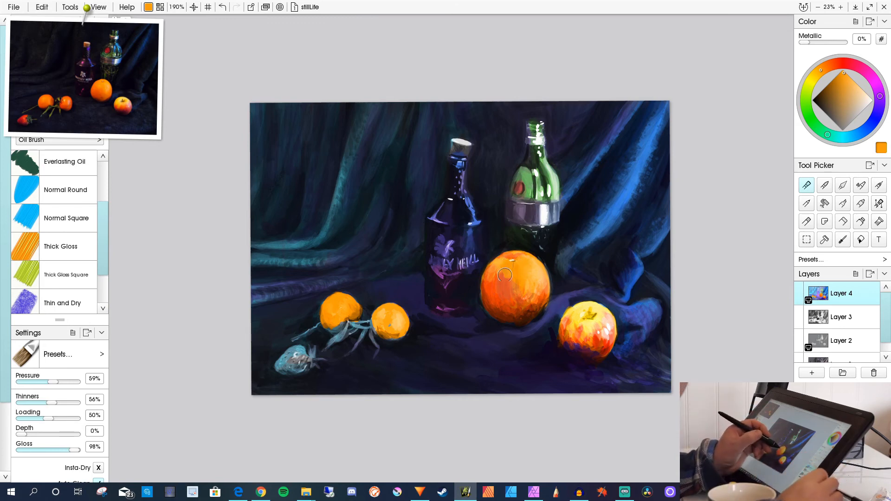
Adjust the colour from orange to saturated golden yellow and brighten the large orange's lit upper area.
{"action": "left_click", "coordinate": [814, 76]}
{"action": "left_click_drag", "start_coordinate": [814, 75], "coordinate": [821, 70]}
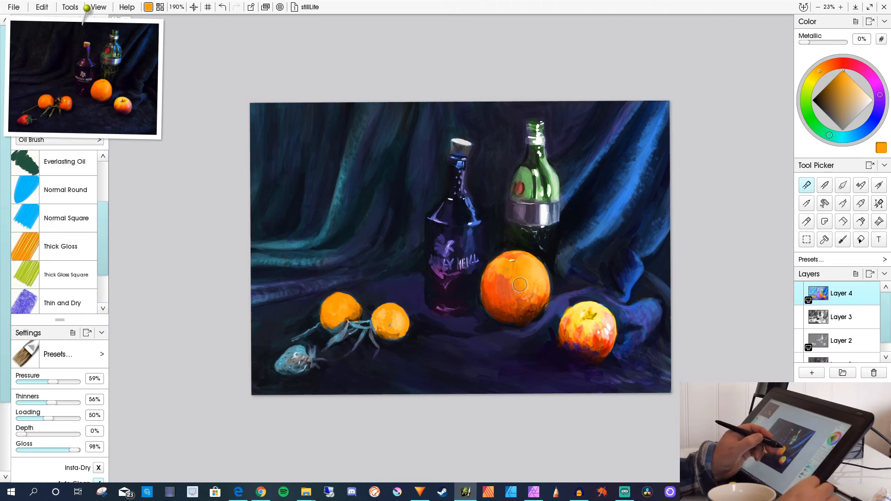
{"action": "left_click_drag", "start_coordinate": [880, 95], "coordinate": [876, 85]}
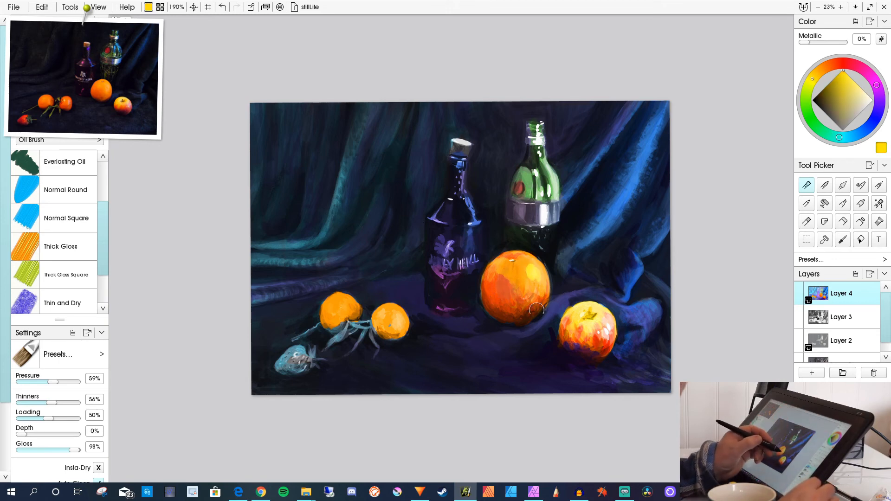
Blend golden yellow and saturated orange over the large orange's right half, using thinners at 93% and then 31%.
{"action": "left_click_drag", "start_coordinate": [527, 309], "coordinate": [535, 283]}
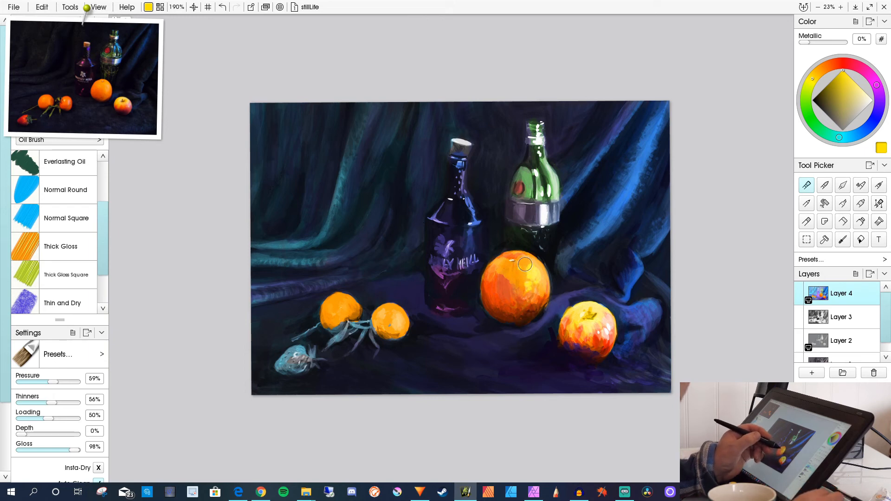
{"action": "left_click", "coordinate": [880, 98]}
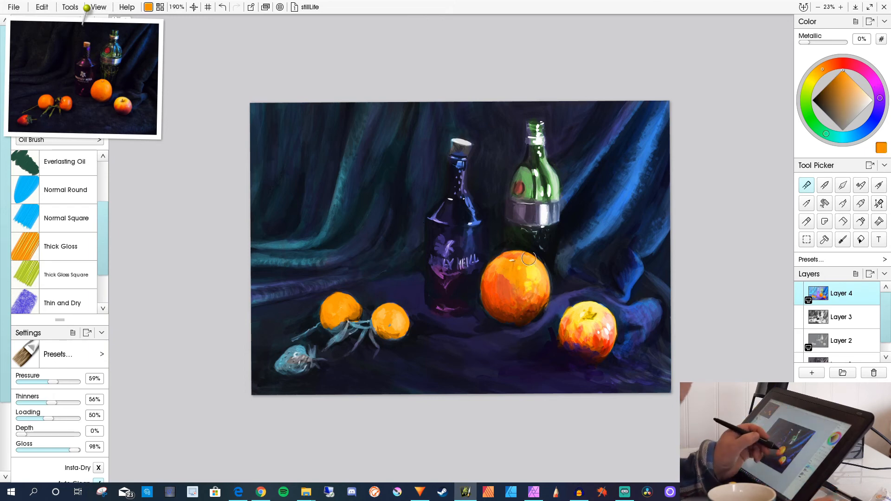
{"action": "left_click", "coordinate": [75, 403]}
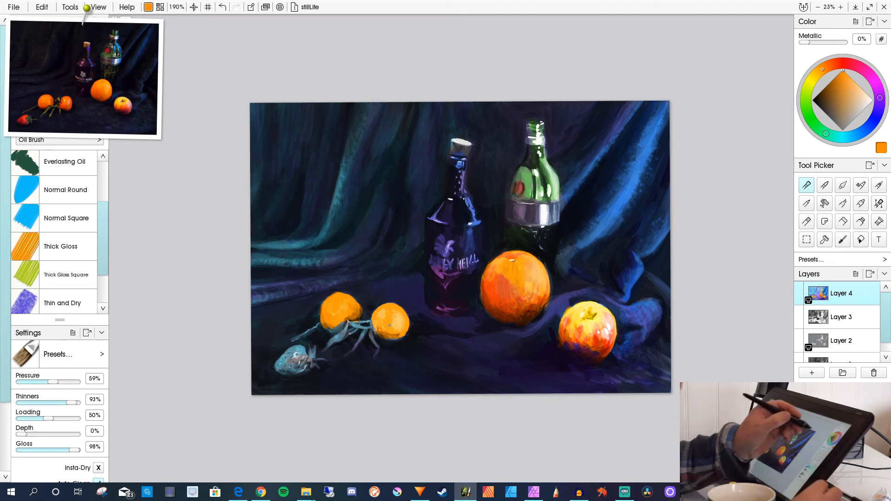
{"action": "left_click", "coordinate": [840, 63]}
{"action": "left_click_drag", "start_coordinate": [839, 63], "coordinate": [823, 69]}
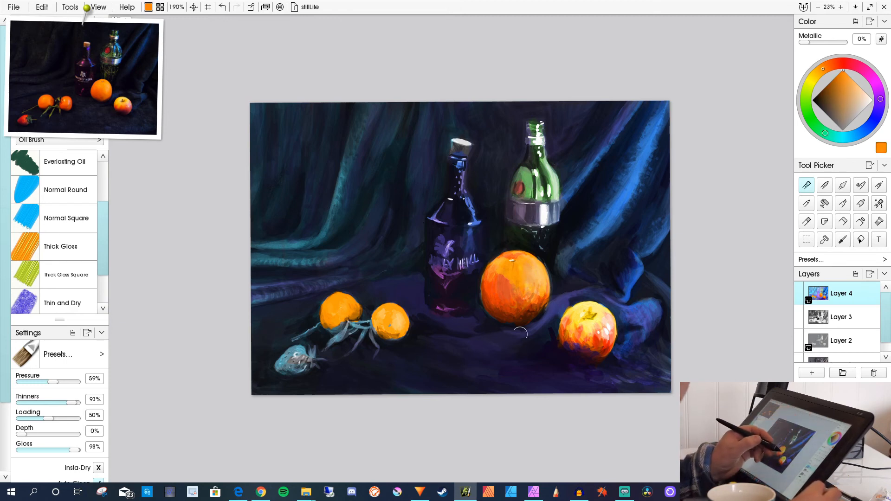
{"action": "left_click_drag", "start_coordinate": [72, 402], "coordinate": [38, 402]}
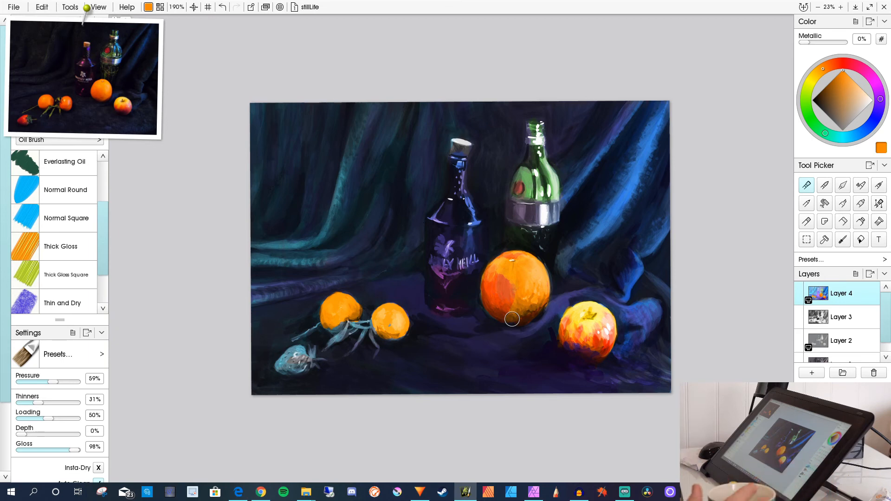
Rework the large orange's left side and lower edge with sampled red-orange, using thinners at 31%, 78% and then 25%.
{"action": "left_click", "coordinate": [504, 296], "text": "alt"}
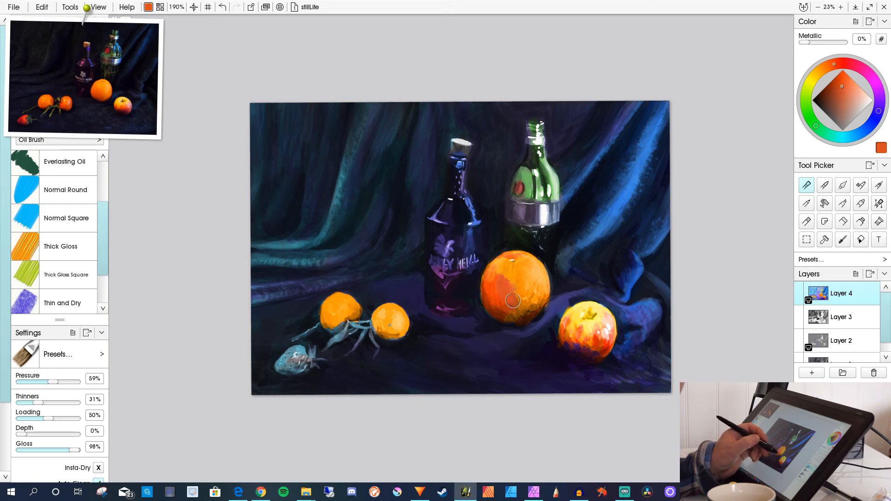
{"action": "left_click_drag", "start_coordinate": [515, 311], "coordinate": [516, 319]}
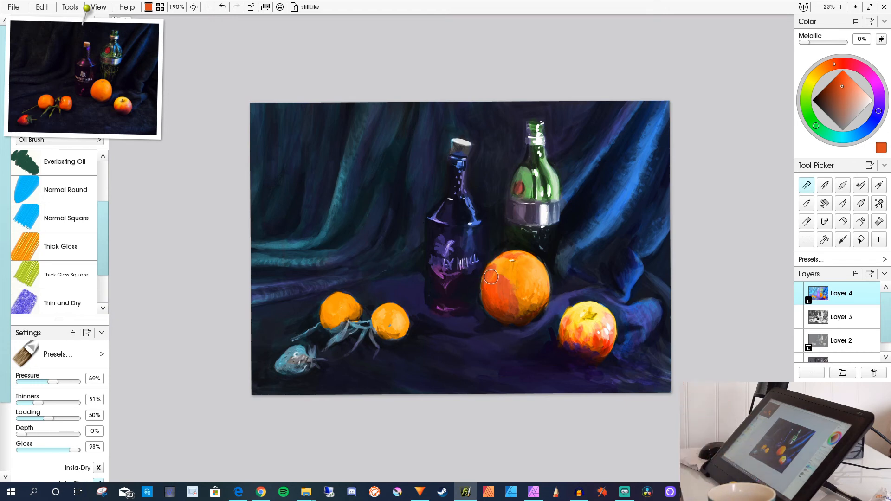
{"action": "left_click_drag", "start_coordinate": [38, 402], "coordinate": [63, 403]}
{"action": "mouse_move", "coordinate": [498, 273]}
{"action": "left_mouse_down"}
{"action": "mouse_move", "coordinate": [506, 278]}
{"action": "mouse_move", "coordinate": [504, 264]}
{"action": "mouse_move", "coordinate": [494, 266]}
{"action": "mouse_move", "coordinate": [511, 303]}
{"action": "mouse_move", "coordinate": [519, 298]}
{"action": "mouse_move", "coordinate": [510, 279]}
{"action": "mouse_move", "coordinate": [515, 299]}
{"action": "mouse_move", "coordinate": [515, 283]}
{"action": "mouse_move", "coordinate": [525, 292]}
{"action": "left_mouse_up"}
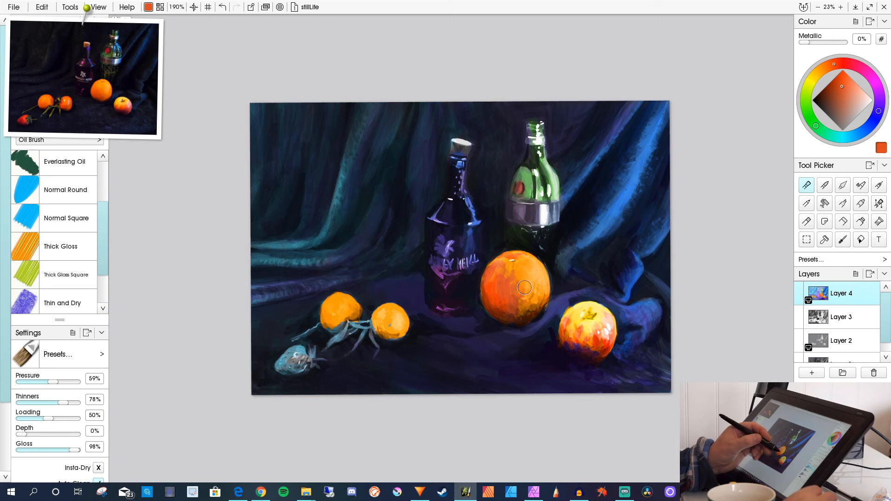
{"action": "left_click_drag", "start_coordinate": [62, 402], "coordinate": [36, 402]}
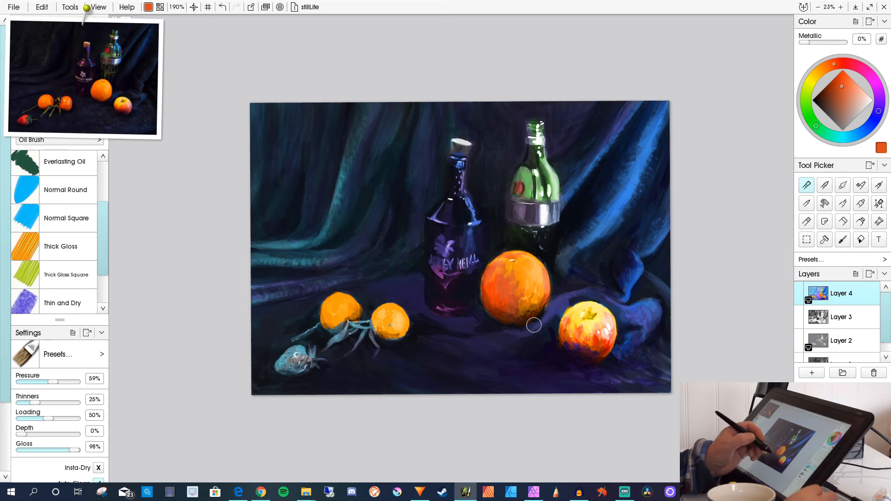
Stipple peel texture over the large orange in golden orange with thinners at 61%, then even it out with saturated orange.
{"action": "left_click_drag", "start_coordinate": [34, 402], "coordinate": [54, 403]}
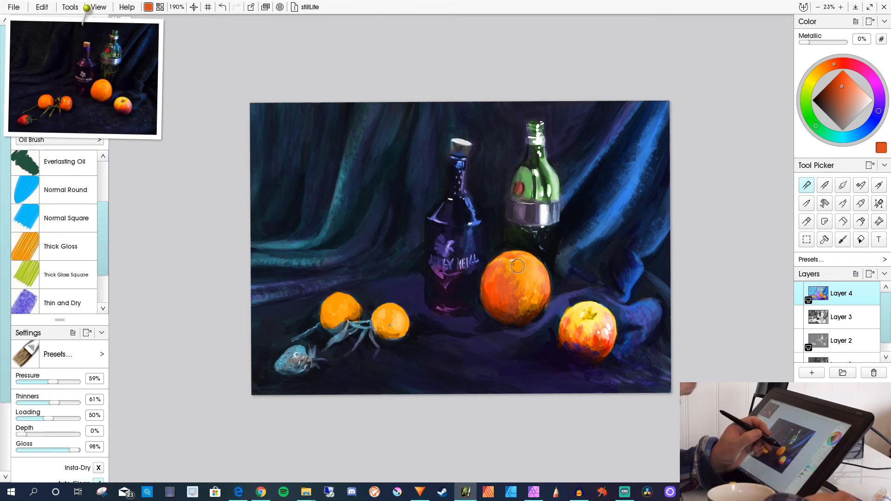
{"action": "left_click_drag", "start_coordinate": [833, 64], "coordinate": [819, 71]}
{"action": "left_click", "coordinate": [842, 71]}
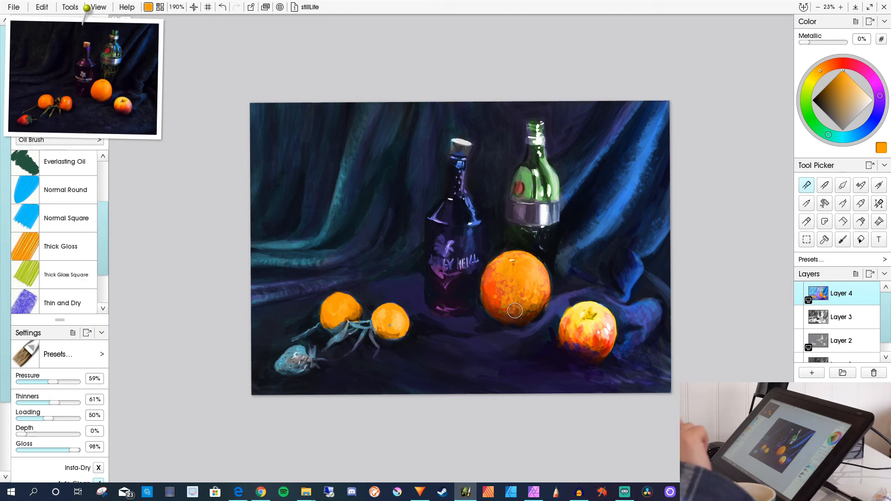
{"action": "left_click_drag", "start_coordinate": [827, 66], "coordinate": [825, 67]}
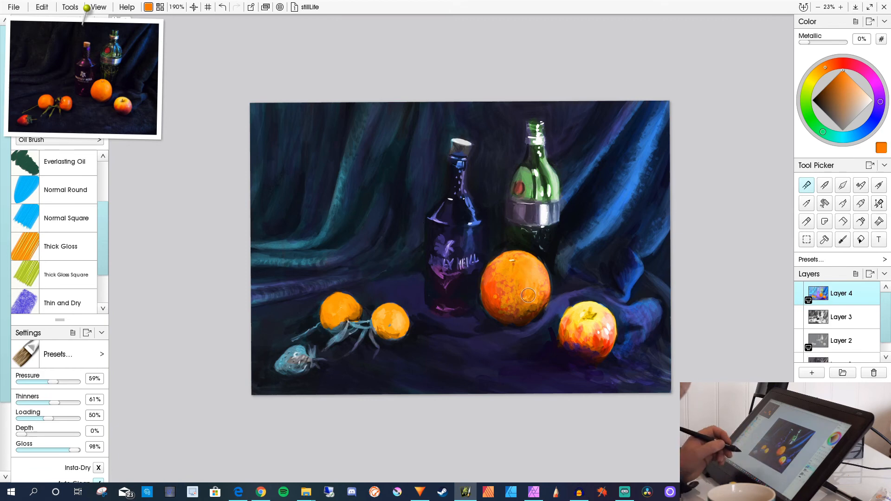
Set thinners to 17% and shade both small mandarins with saturated red-orange.
{"action": "left_click_drag", "start_coordinate": [54, 403], "coordinate": [41, 403]}
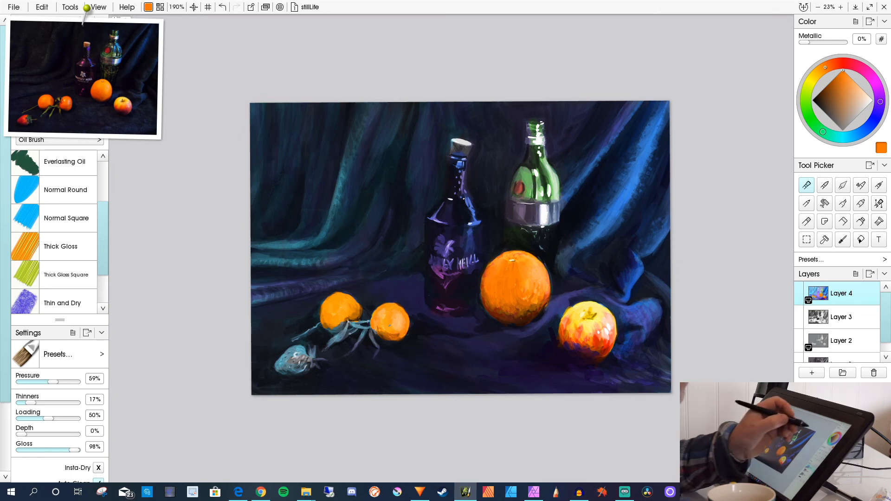
{"action": "left_click", "coordinate": [392, 311], "text": "alt"}
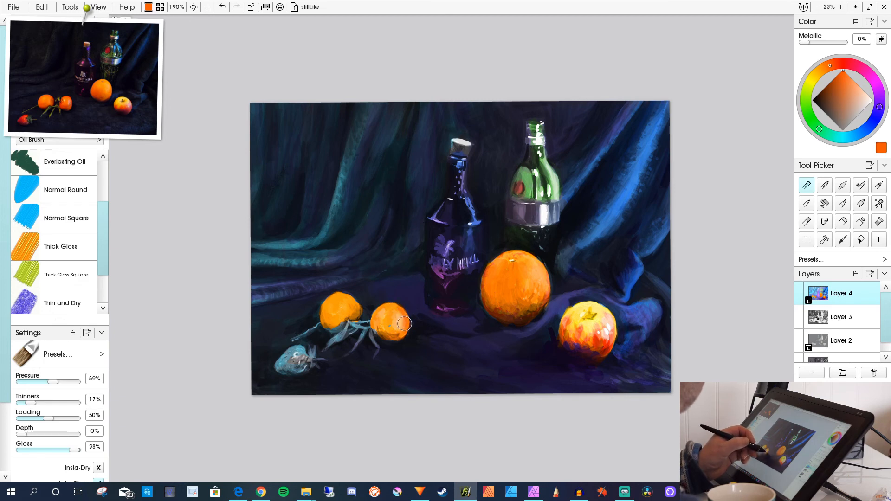
{"action": "left_click_drag", "start_coordinate": [385, 311], "coordinate": [374, 324]}
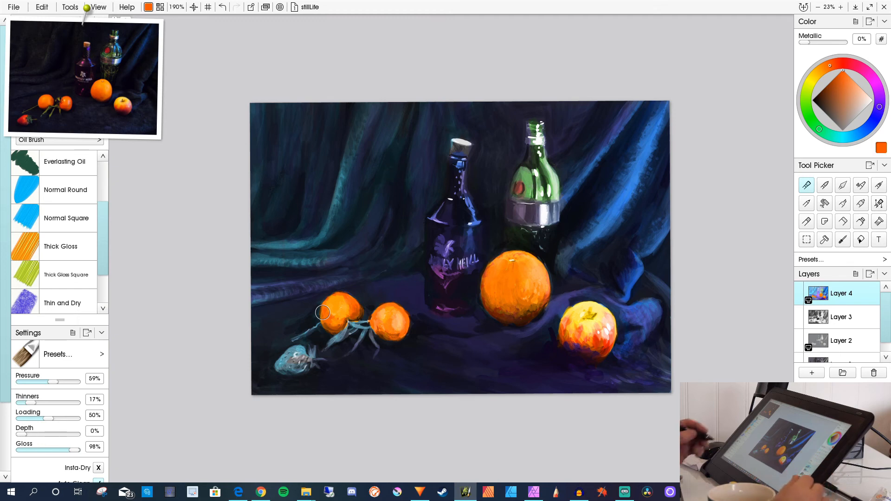
Colour the blue-grey strawberry with saturated crimson and then a warmer orange-red.
{"action": "left_click_drag", "start_coordinate": [830, 65], "coordinate": [853, 64]}
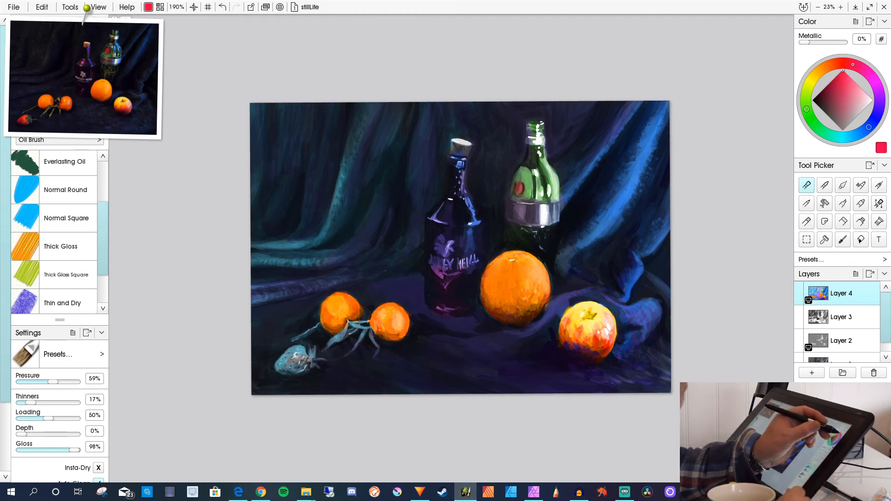
{"action": "mouse_move", "coordinate": [295, 356]}
{"action": "left_mouse_down"}
{"action": "mouse_move", "coordinate": [311, 358]}
{"action": "mouse_move", "coordinate": [276, 361]}
{"action": "mouse_move", "coordinate": [285, 370]}
{"action": "left_mouse_up"}
{"action": "left_click", "coordinate": [835, 64]}
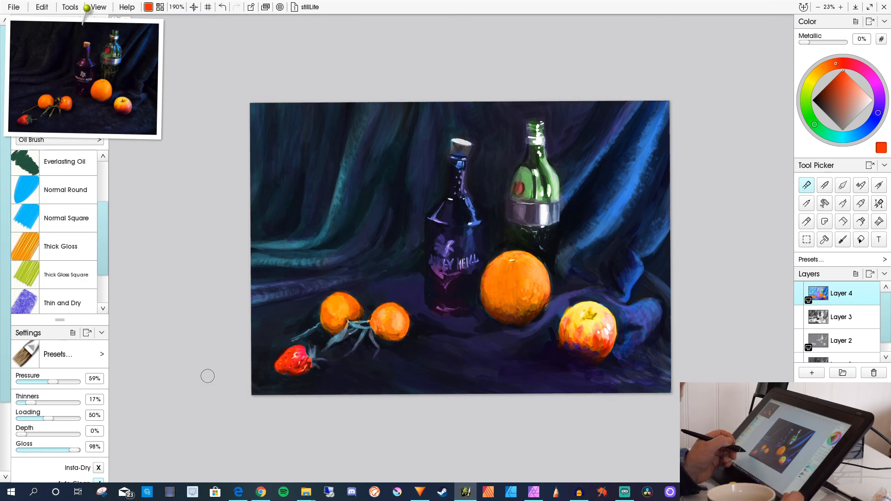
Add pale pink highlights to the strawberry with thinners at 54%, then blend its tip with sampled red.
{"action": "left_click", "coordinate": [859, 98]}
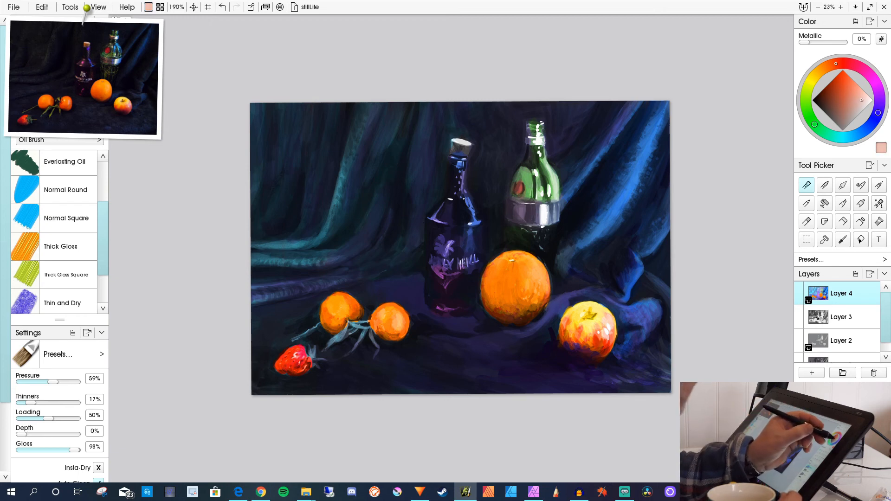
{"action": "left_click", "coordinate": [39, 403]}
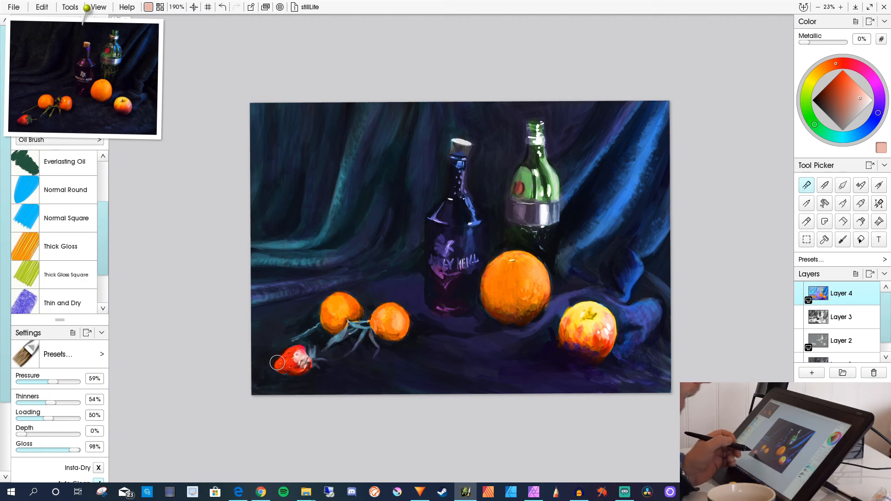
{"action": "left_click", "coordinate": [289, 358], "text": "alt"}
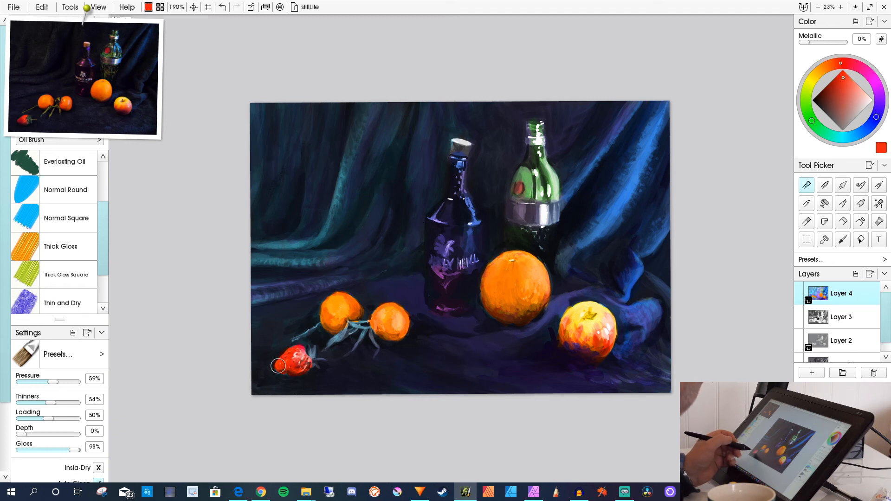
{"action": "left_click_drag", "start_coordinate": [286, 372], "coordinate": [273, 371]}
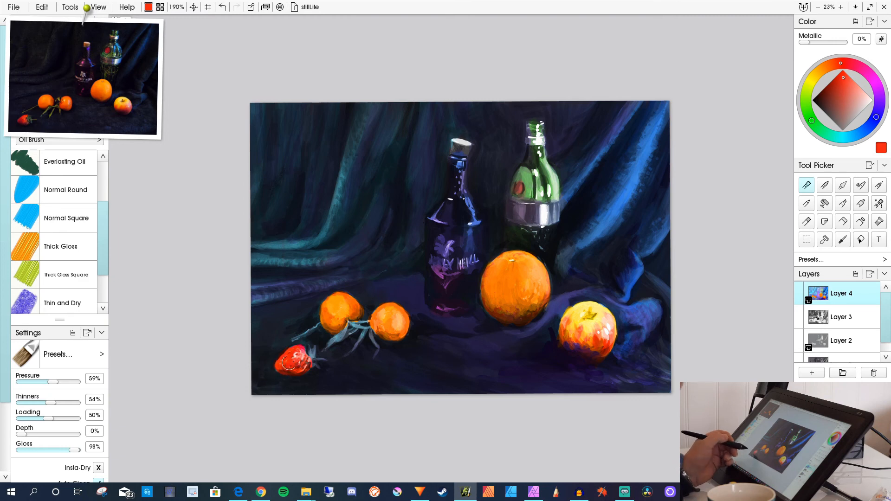
Tone the strawberry's leaves with sampled blue-grey, then paint them and the mandarins' stems and leaves in muted olive green.
{"action": "left_click", "coordinate": [281, 247], "text": "alt"}
{"action": "left_click_drag", "start_coordinate": [312, 345], "coordinate": [315, 369]}
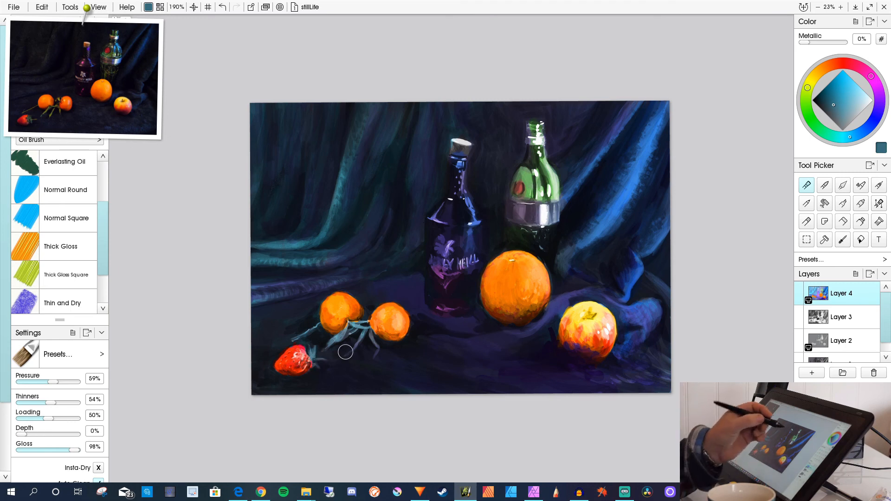
{"action": "left_click", "coordinate": [805, 97]}
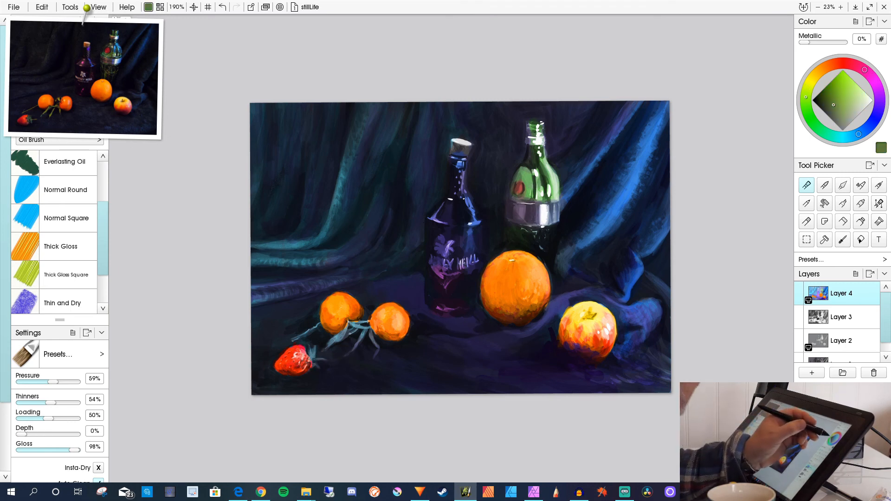
{"action": "mouse_move", "coordinate": [300, 347]}
{"action": "left_mouse_down"}
{"action": "mouse_move", "coordinate": [314, 348]}
{"action": "mouse_move", "coordinate": [314, 364]}
{"action": "left_mouse_up"}
{"action": "mouse_move", "coordinate": [347, 328]}
{"action": "left_mouse_down"}
{"action": "mouse_move", "coordinate": [324, 349]}
{"action": "mouse_move", "coordinate": [318, 324]}
{"action": "mouse_move", "coordinate": [303, 337]}
{"action": "left_mouse_up"}
{"action": "mouse_move", "coordinate": [368, 328]}
{"action": "left_mouse_down"}
{"action": "mouse_move", "coordinate": [358, 326]}
{"action": "mouse_move", "coordinate": [369, 320]}
{"action": "mouse_move", "coordinate": [347, 331]}
{"action": "left_mouse_up"}
{"action": "mouse_move", "coordinate": [364, 329]}
{"action": "left_mouse_down"}
{"action": "mouse_move", "coordinate": [352, 351]}
{"action": "mouse_move", "coordinate": [370, 331]}
{"action": "mouse_move", "coordinate": [374, 357]}
{"action": "left_mouse_up"}
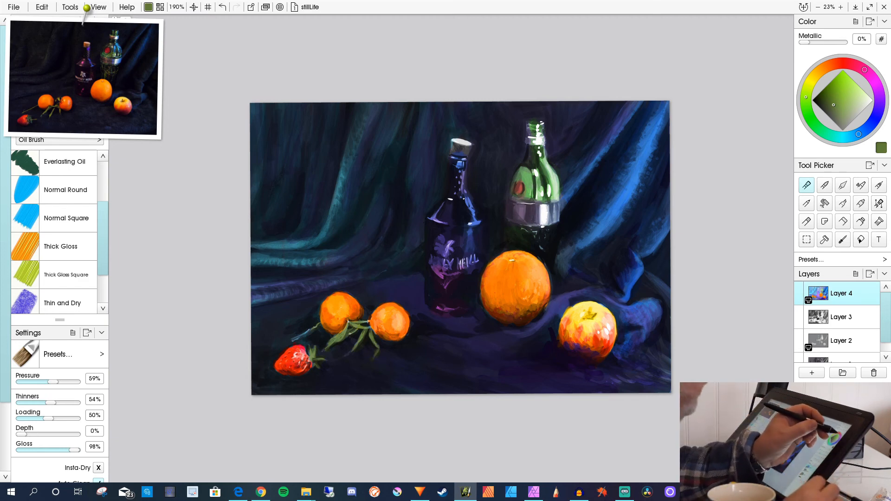
Tint the shaded undersides of the strawberry and mandarins with muted plum and dark blue.
{"action": "left_click", "coordinate": [864, 70]}
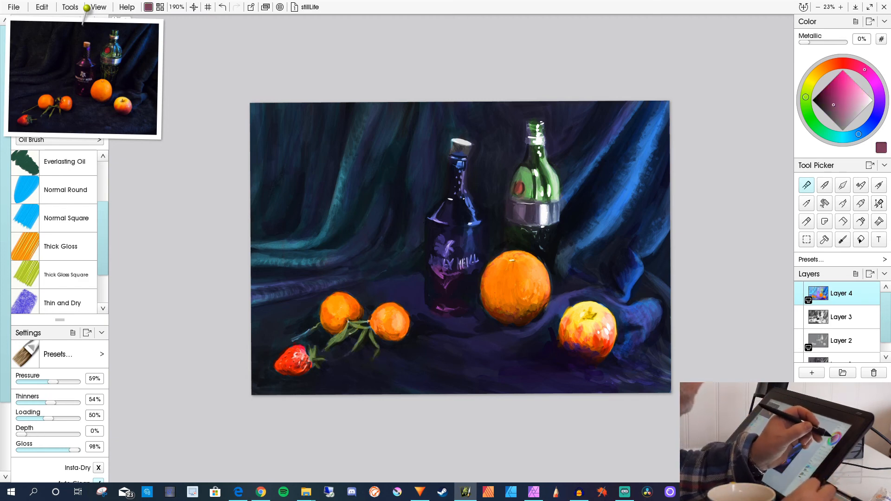
{"action": "mouse_move", "coordinate": [301, 366]}
{"action": "left_mouse_down"}
{"action": "mouse_move", "coordinate": [283, 377]}
{"action": "mouse_move", "coordinate": [278, 370]}
{"action": "mouse_move", "coordinate": [296, 368]}
{"action": "mouse_move", "coordinate": [285, 389]}
{"action": "left_mouse_up"}
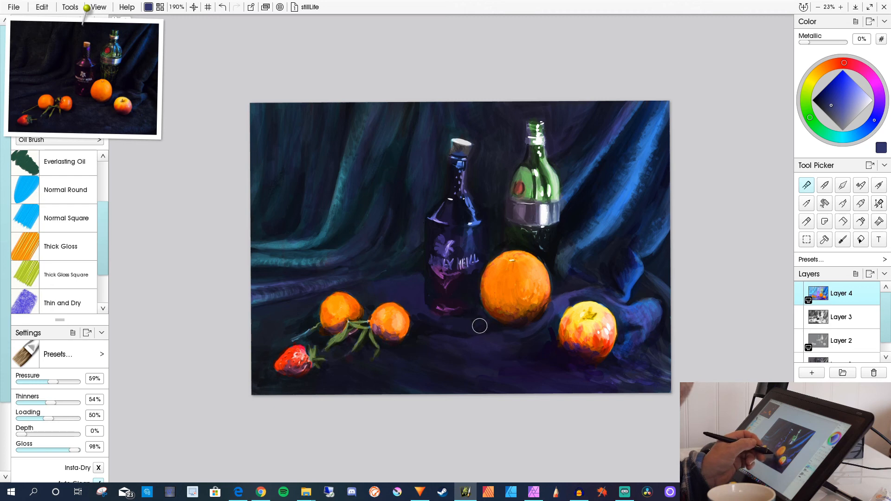
Deepen the cloth shadows around the bottle and fruit with near-black, deep blue and dark purple up to 89% thinners, then sample a mandarin's orange.
{"action": "left_click", "coordinate": [465, 302], "text": "alt"}
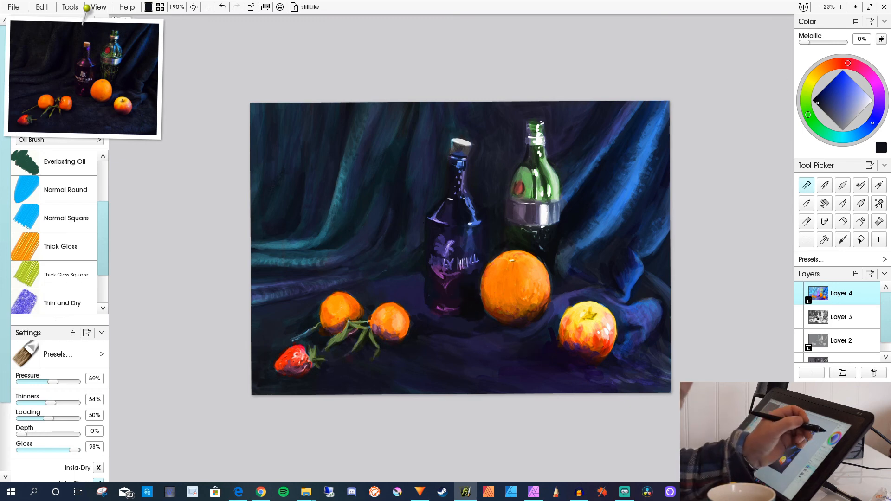
{"action": "left_click", "coordinate": [835, 63]}
{"action": "left_click", "coordinate": [829, 83]}
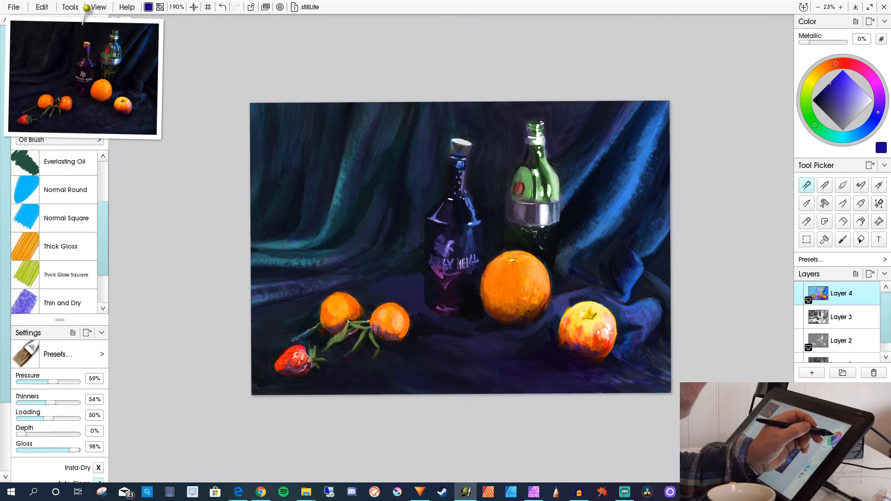
{"action": "left_click", "coordinate": [823, 68]}
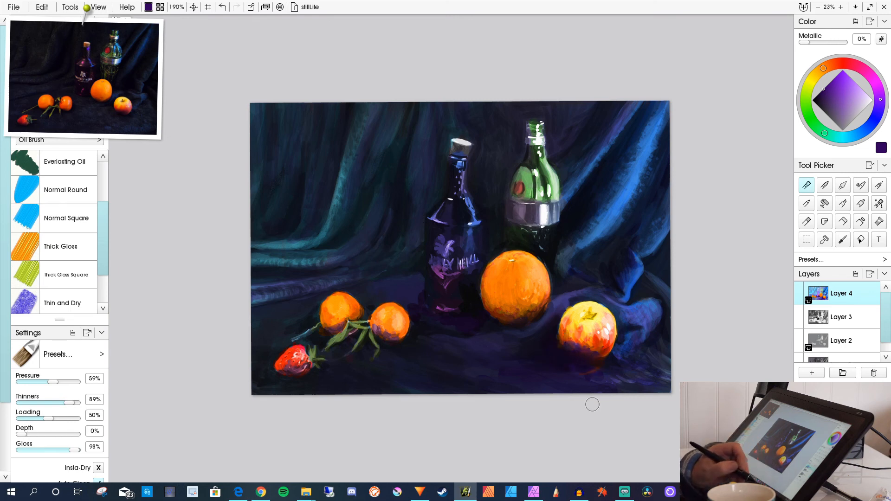
{"action": "right_click", "coordinate": [599, 369]}
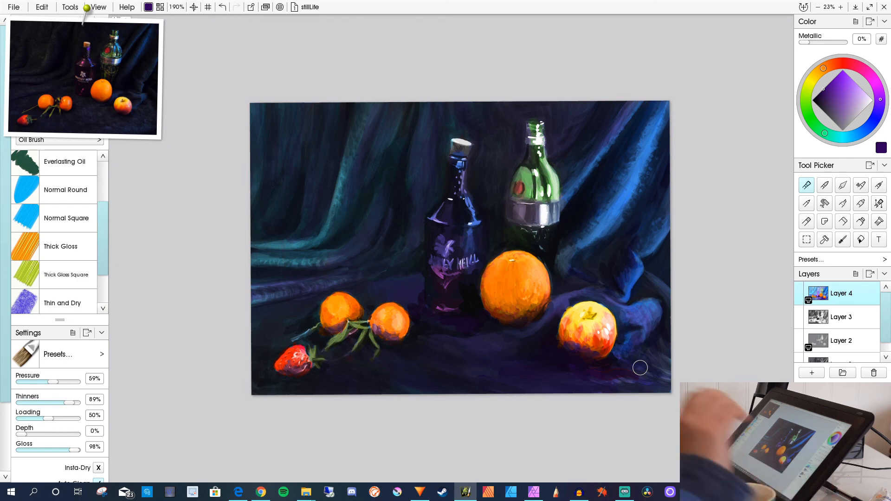
{"action": "left_click", "coordinate": [389, 330], "text": "alt"}
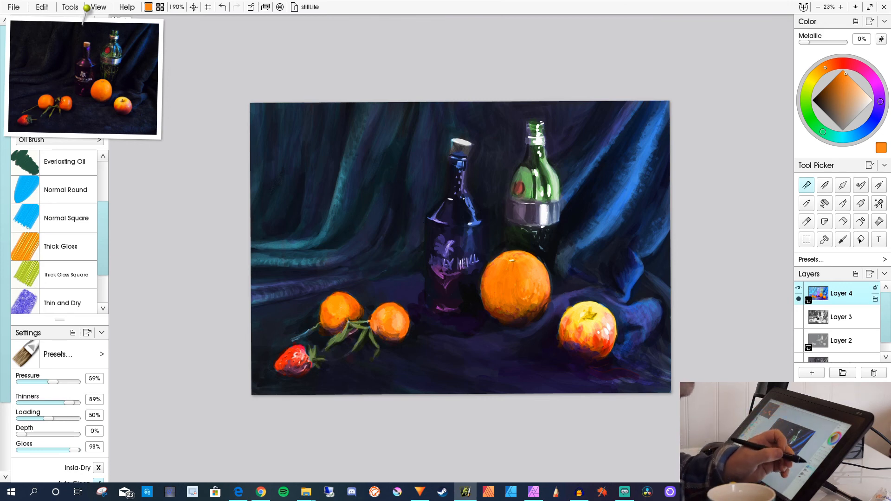
Add a new layer and paint a bright magenta reflection on the dark bottle's shoulder.
{"action": "left_click", "coordinate": [811, 373]}
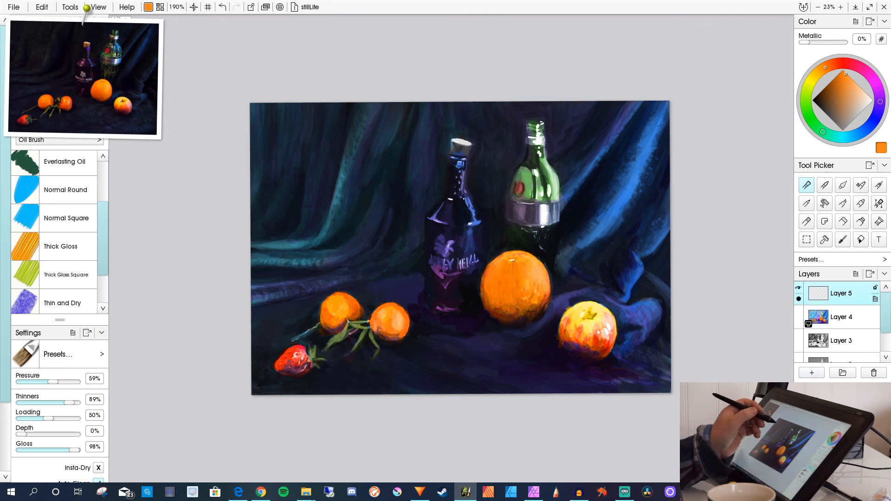
{"action": "left_click", "coordinate": [874, 80]}
{"action": "left_click_drag", "start_coordinate": [852, 90], "coordinate": [862, 94]}
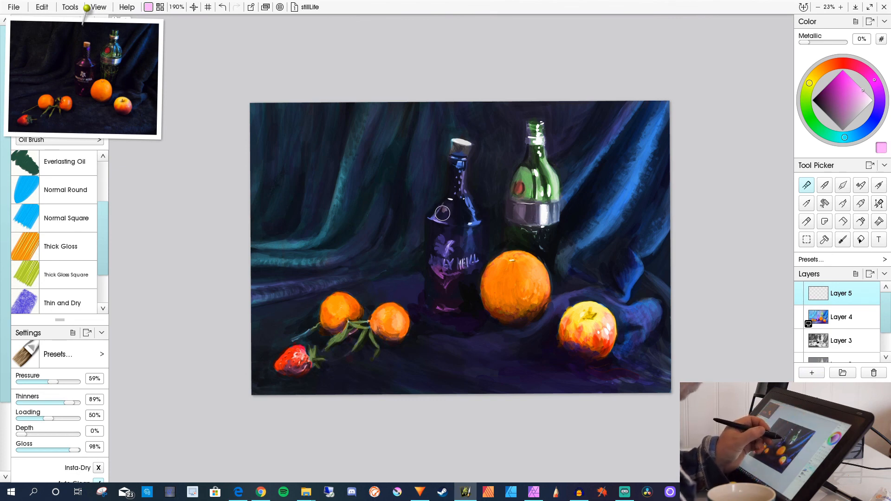
{"action": "left_click", "coordinate": [843, 71]}
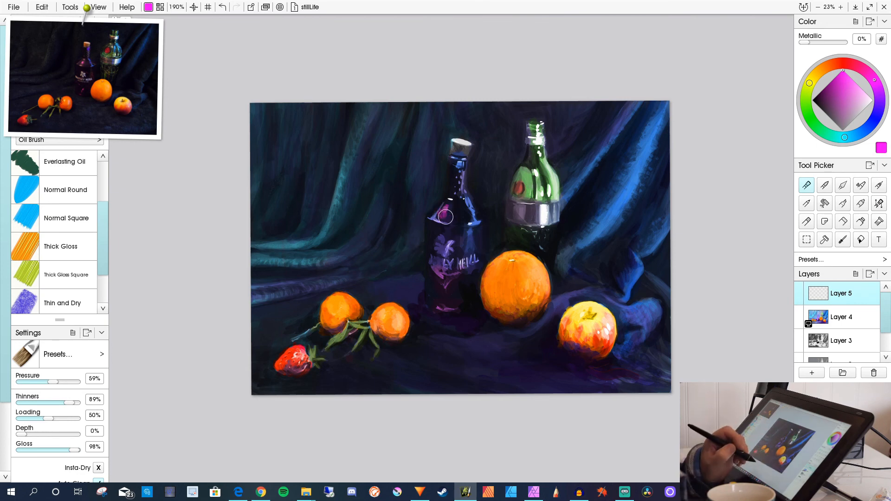
Reduce the brush size to 91% and set the thinners to 64%.
{"action": "key", "text": "bracketleft"}
{"action": "key", "text": "bracketleft"}
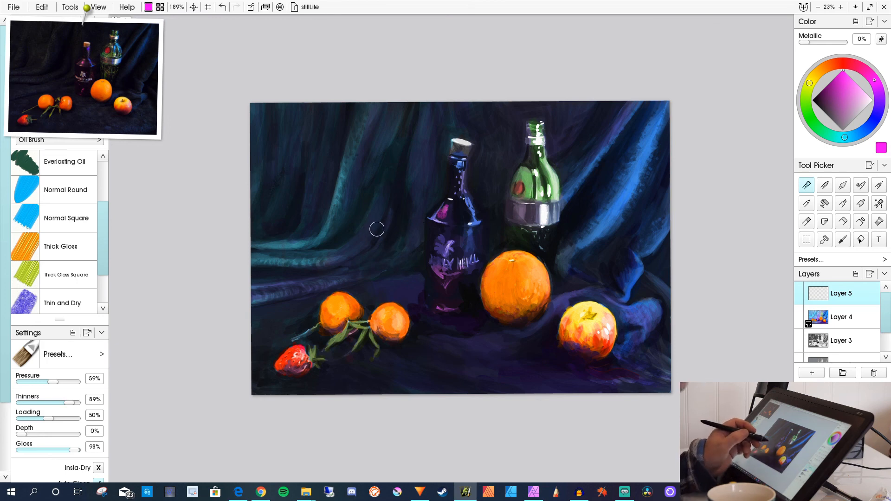
{"action": "key", "text": "bracketleft"}
{"action": "key", "text": "bracketleft"}
{"action": "key", "text": "bracketleft"}
{"action": "key", "text": "bracketleft"}
{"action": "key", "text": "bracketleft"}
{"action": "key", "text": "bracketleft"}
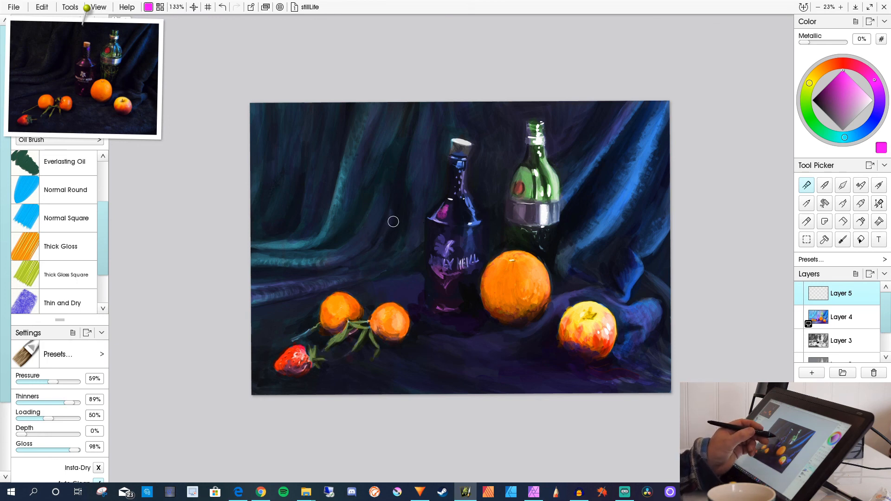
{"action": "key", "text": "bracketleft"}
{"action": "key", "text": "bracketleft"}
{"action": "key", "text": "bracketleft"}
{"action": "key", "text": "bracketleft"}
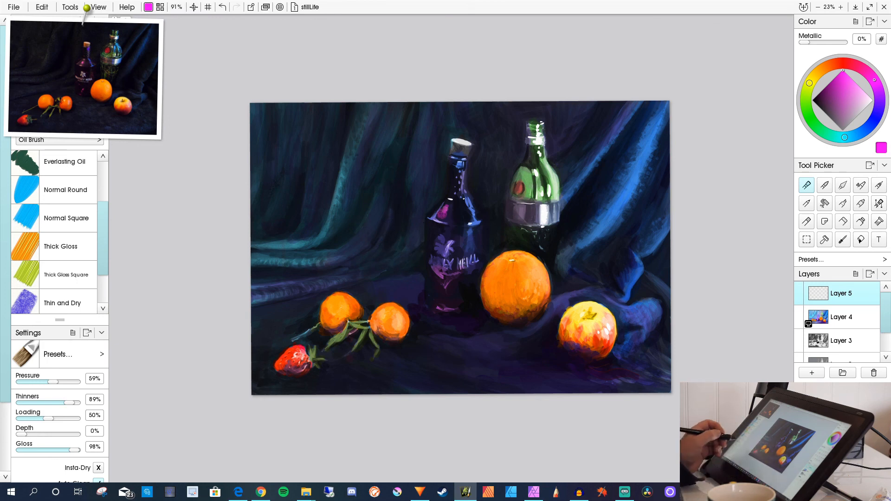
{"action": "left_click_drag", "start_coordinate": [68, 402], "coordinate": [57, 402]}
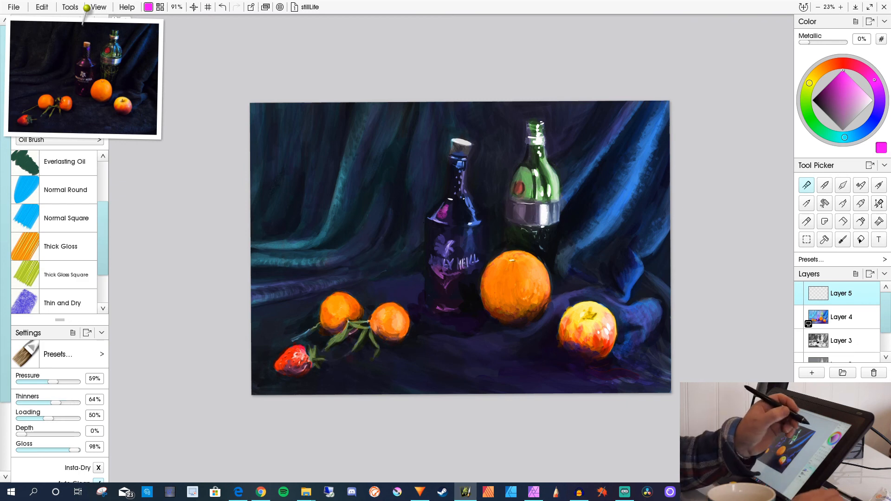
Paint tiny bright yellow highlights on the dark bottle's neck specks at 32% brush size, then darken around them with a sampled near-black.
{"action": "left_click", "coordinate": [810, 83]}
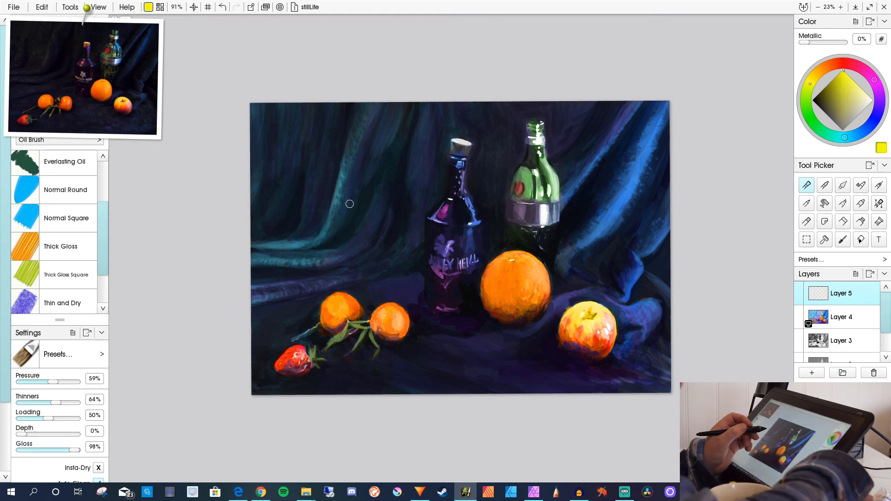
{"action": "scroll", "coordinate": [446, 240], "scroll_direction": "up", "scroll_amount": 5}
{"action": "scroll", "coordinate": [449, 249], "scroll_direction": "up", "scroll_amount": 1}
{"action": "left_click_drag", "start_coordinate": [484, 204], "coordinate": [491, 307]}
{"action": "left_click", "coordinate": [488, 141]}
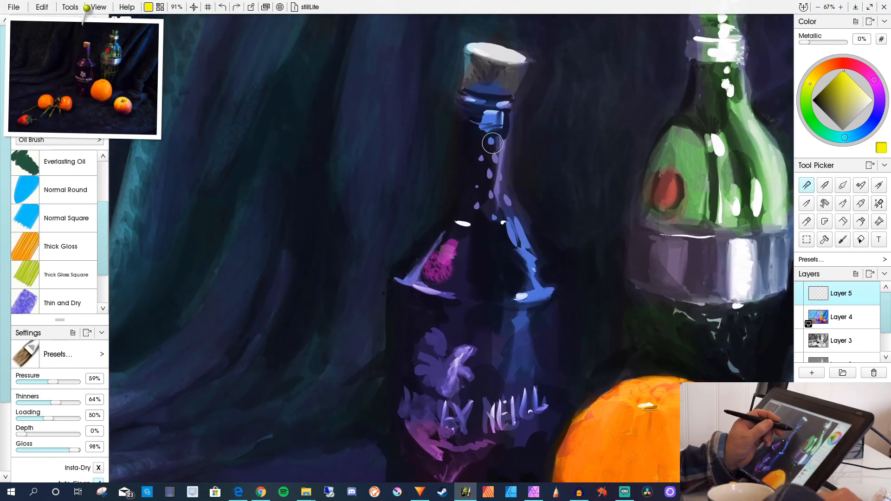
{"action": "key", "text": "ctrl+z"}
{"action": "key", "text": "bracketleft"}
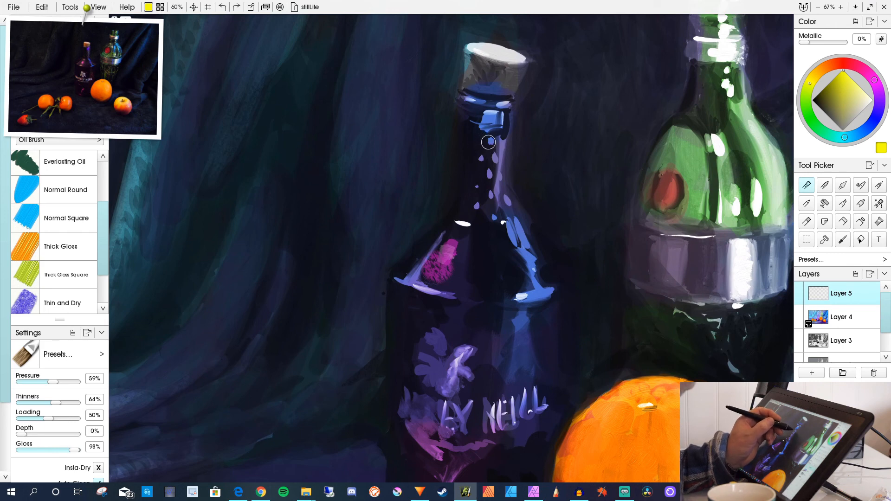
{"action": "left_click", "coordinate": [490, 140]}
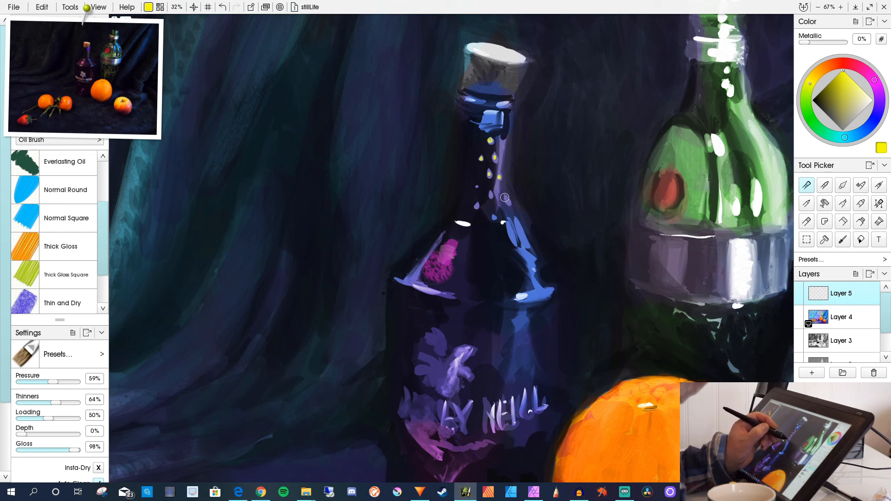
{"action": "left_click", "coordinate": [490, 193]}
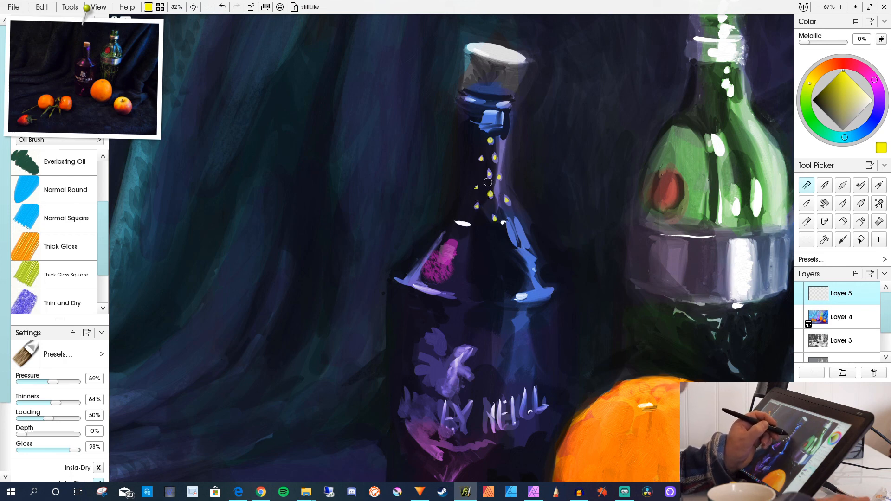
{"action": "left_click", "coordinate": [486, 182], "text": "alt"}
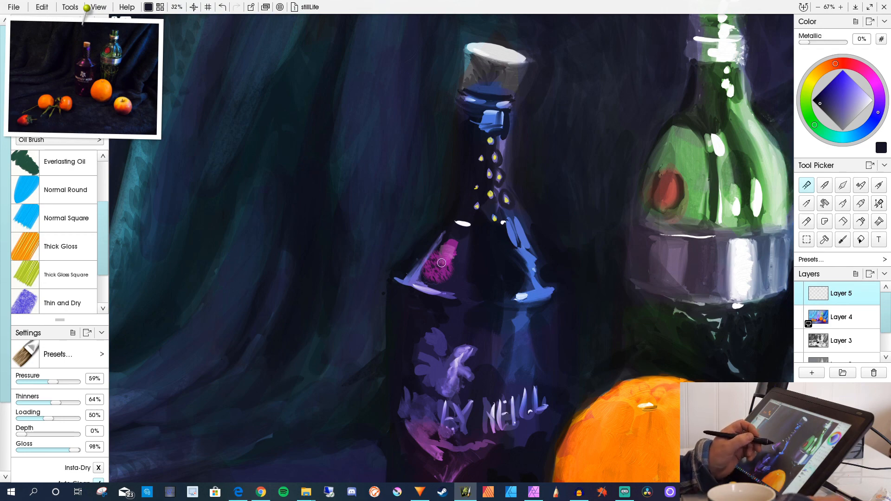
Define the large orange's stem scar with a sampled near-black green, then sample muted yellow from the apple.
{"action": "scroll", "coordinate": [441, 263], "scroll_direction": "down", "scroll_amount": 10}
{"action": "scroll", "coordinate": [444, 260], "scroll_direction": "up", "scroll_amount": 1}
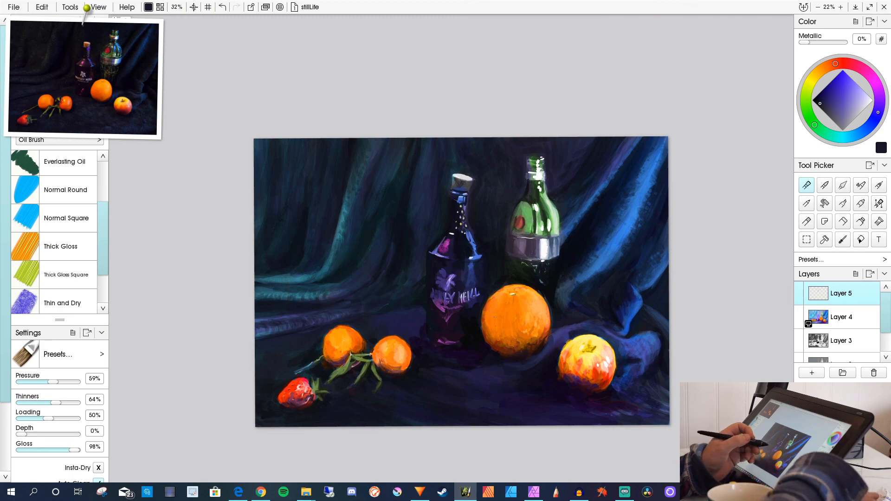
{"action": "scroll", "coordinate": [448, 248], "scroll_direction": "up", "scroll_amount": 5}
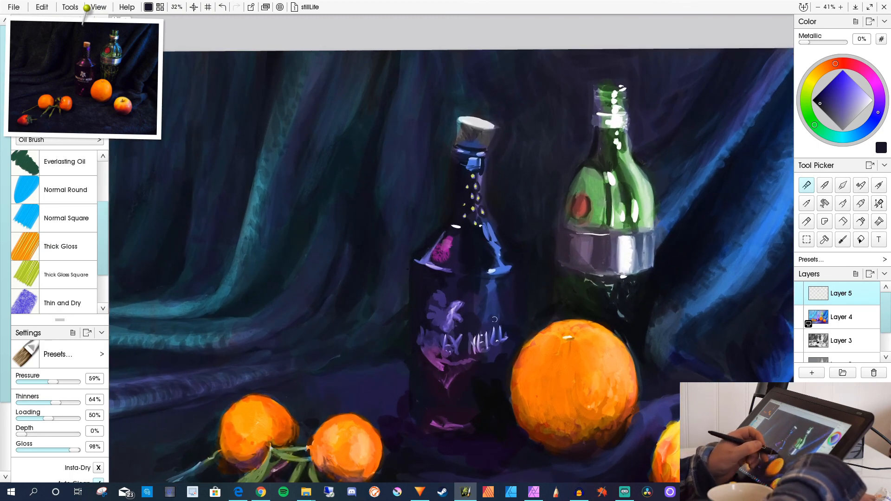
{"action": "left_click", "coordinate": [559, 298], "text": "alt"}
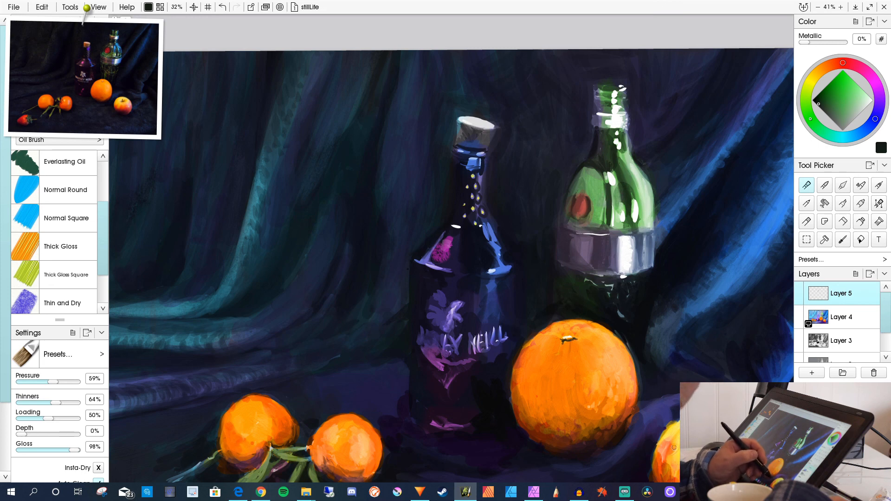
{"action": "left_click", "coordinate": [692, 457], "text": "alt"}
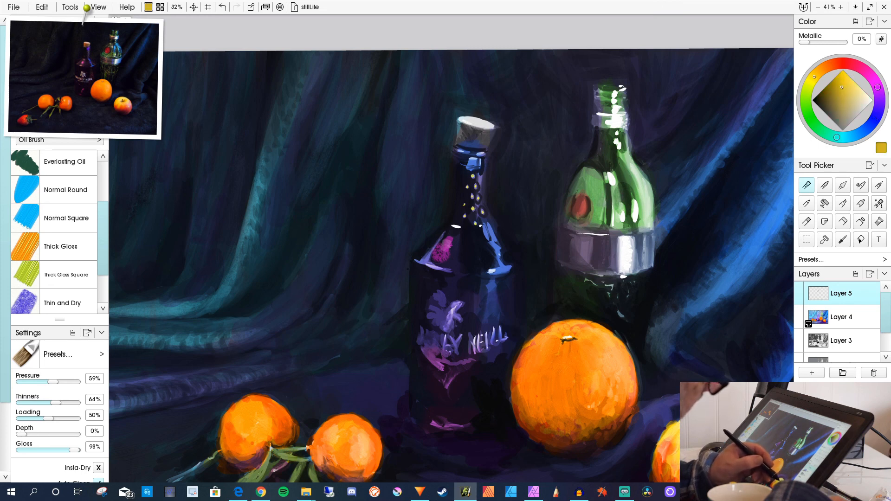
{"action": "left_click", "coordinate": [692, 457], "text": "alt"}
{"action": "left_click", "coordinate": [692, 457], "text": "alt"}
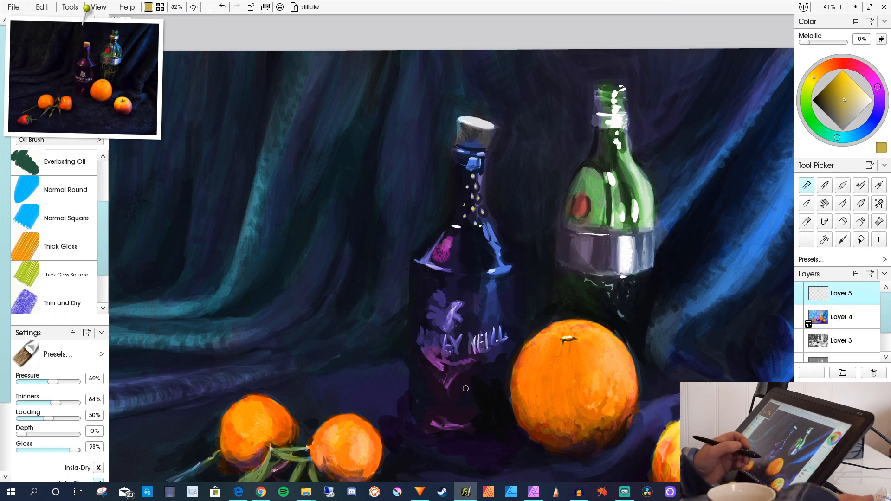
Paint curly filigree on the green bottle's lower body in sampled green at 88% thinners, brightening it with pale green.
{"action": "scroll", "coordinate": [472, 391], "scroll_direction": "down", "scroll_amount": 5}
{"action": "scroll", "coordinate": [503, 326], "scroll_direction": "up", "scroll_amount": 4}
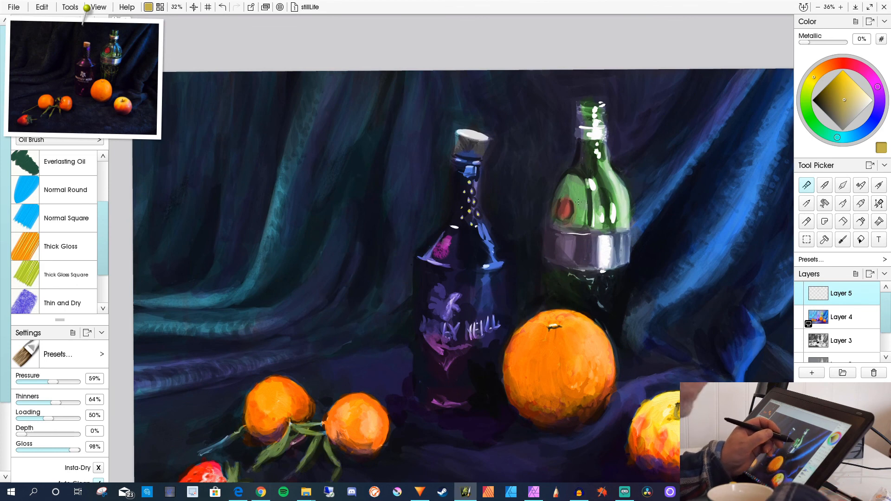
{"action": "left_click", "coordinate": [559, 215], "text": "alt"}
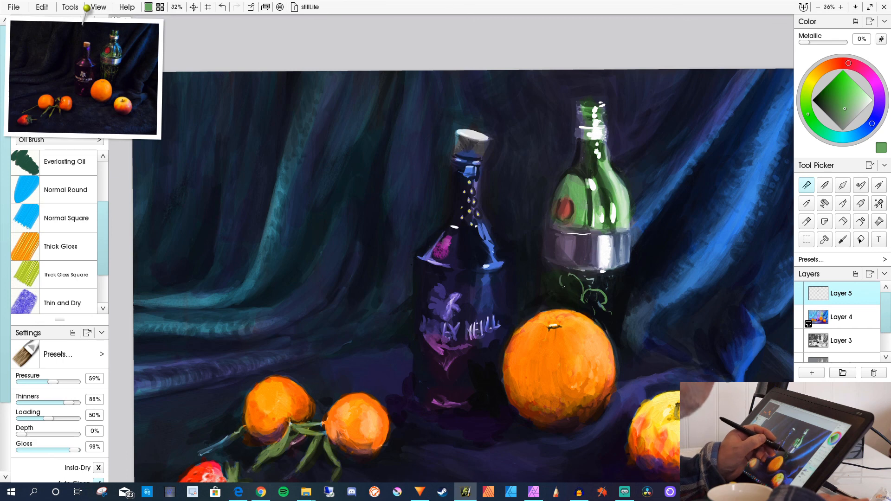
{"action": "left_click_drag", "start_coordinate": [575, 287], "coordinate": [558, 289]}
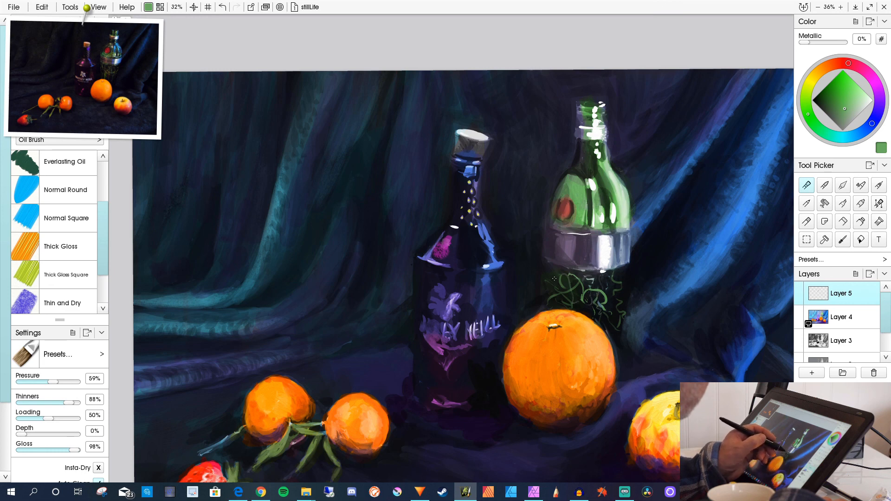
{"action": "left_click", "coordinate": [862, 96]}
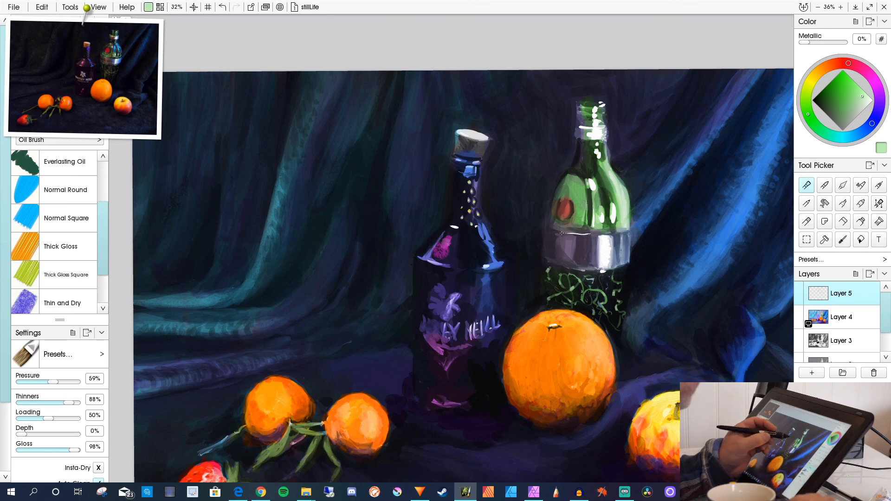
Tint the silver band of the green bottle with soft pink at 72% brush size.
{"action": "left_click", "coordinate": [870, 75]}
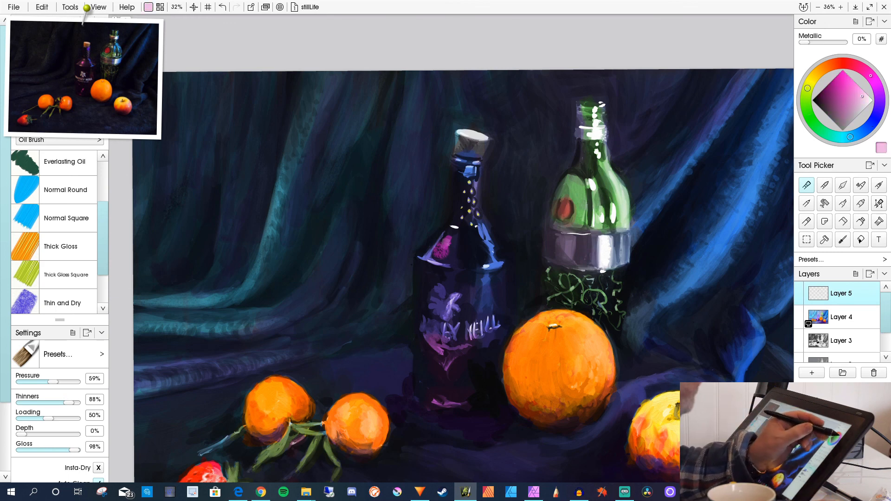
{"action": "left_click", "coordinate": [858, 92]}
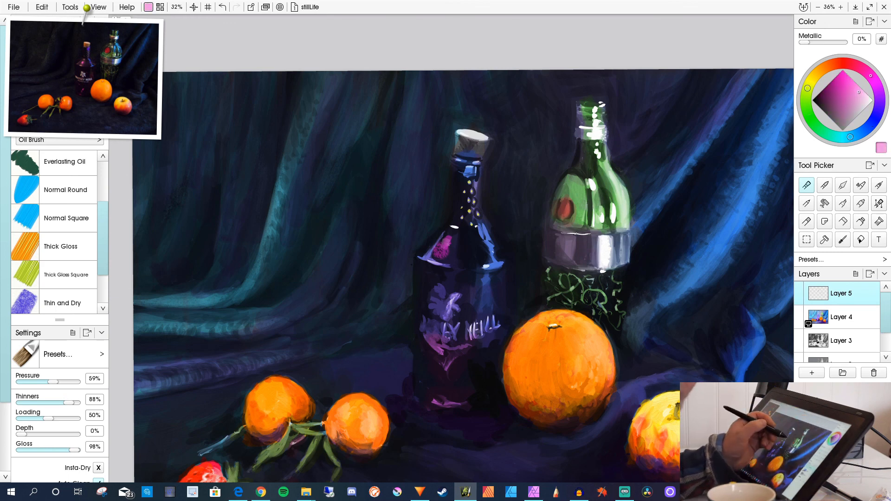
{"action": "key", "text": "bracketright"}
{"action": "key", "text": "bracketright"}
{"action": "key", "text": "bracketright"}
{"action": "key", "text": "bracketright"}
{"action": "key", "text": "bracketright"}
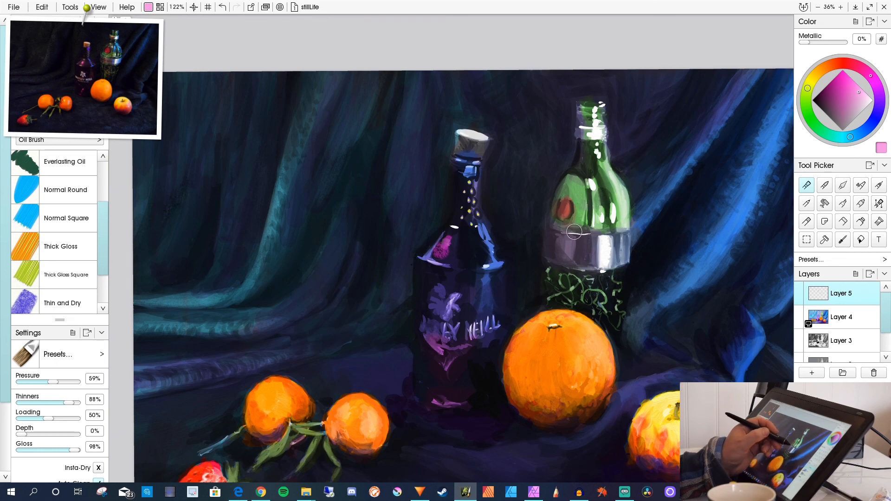
{"action": "key", "text": "bracketleft"}
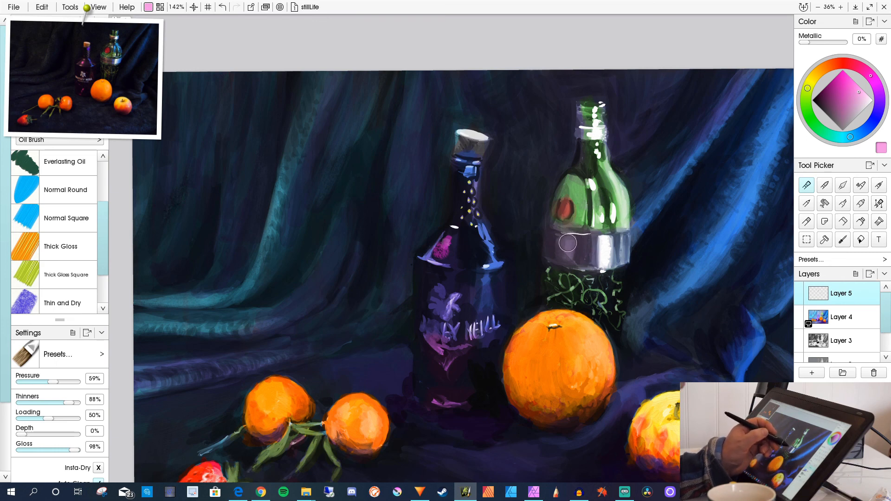
{"action": "key", "text": "bracketleft"}
{"action": "key", "text": "bracketleft"}
{"action": "key", "text": "bracketleft"}
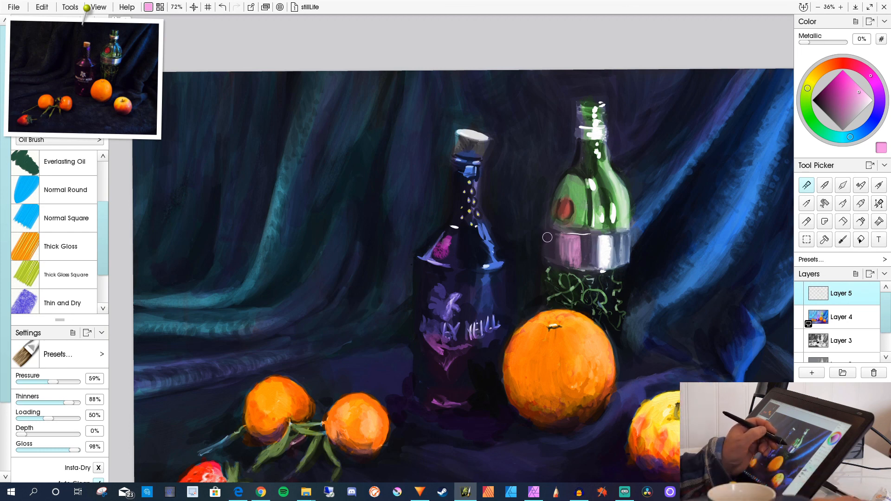
Shade the silver band with sampled dark purple and add blue reflections using the cloth's colours.
{"action": "left_click", "coordinate": [560, 251], "text": "alt"}
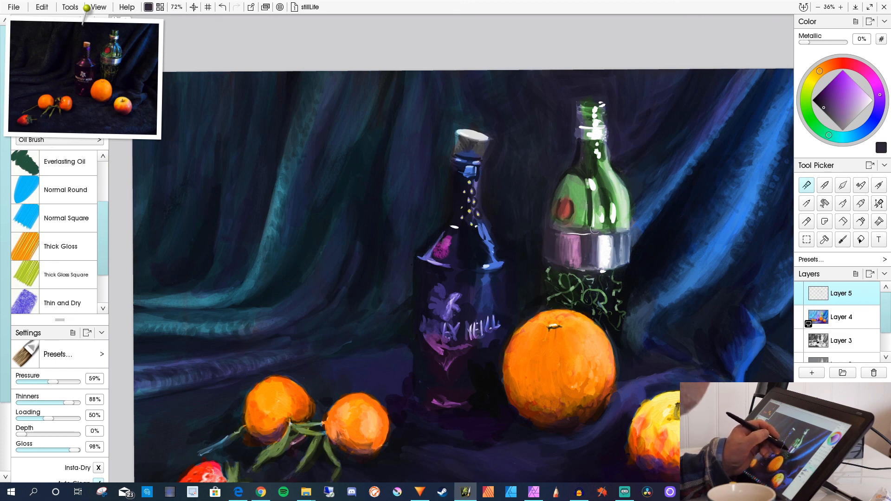
{"action": "left_click", "coordinate": [579, 255], "text": "alt"}
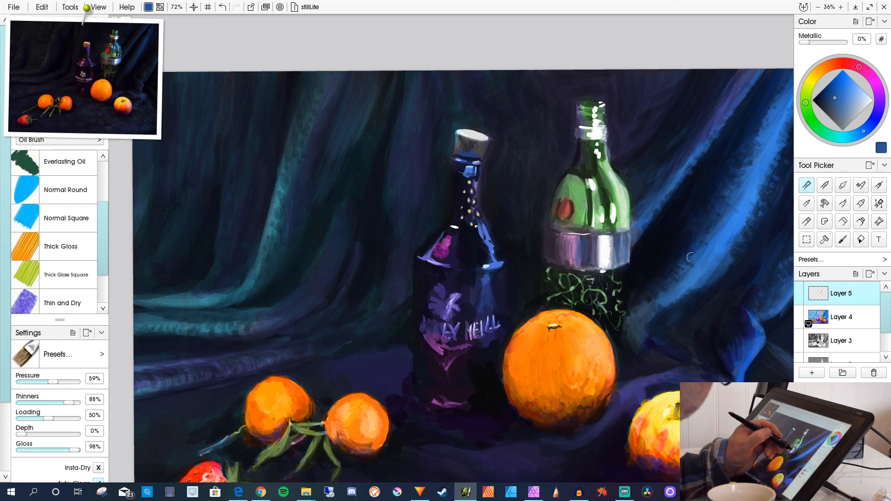
{"action": "left_click", "coordinate": [620, 243], "text": "alt"}
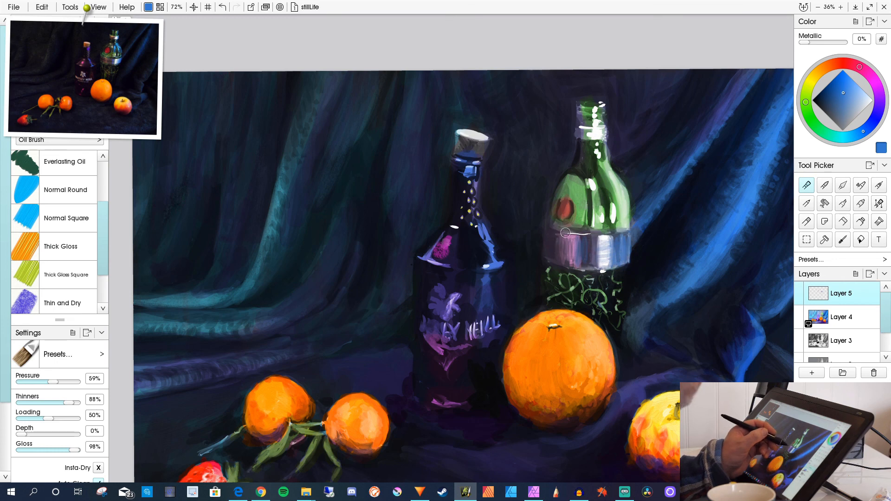
Add sampled orange reflections to the green bottle's neck band and silver band on Layer 5, retouching the neck on Layer 4 with sampled muted green.
{"action": "left_click", "coordinate": [570, 325], "text": "alt"}
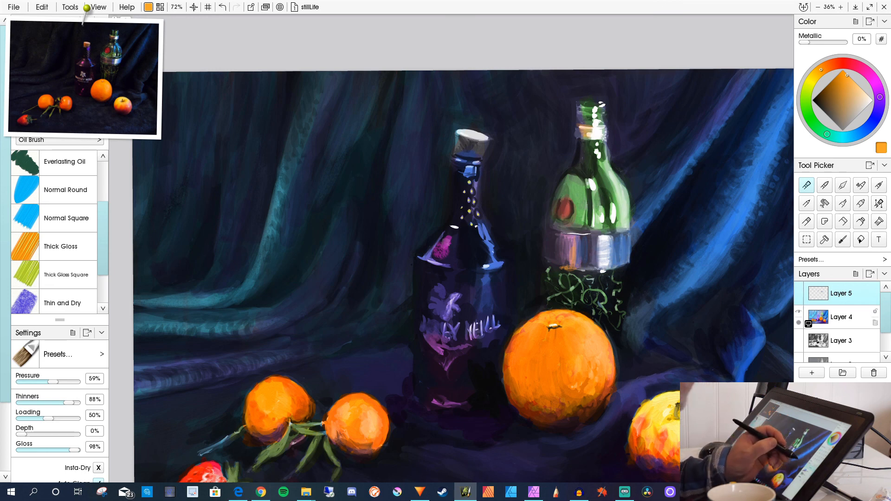
{"action": "left_click", "coordinate": [840, 317]}
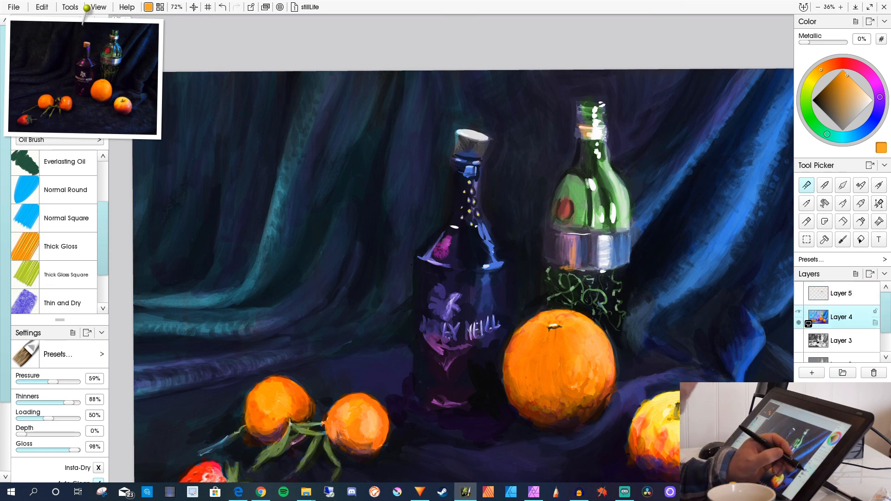
{"action": "left_click", "coordinate": [586, 121], "text": "alt"}
{"action": "mouse_move", "coordinate": [586, 121]}
{"action": "left_mouse_down"}
{"action": "mouse_move", "coordinate": [580, 131]}
{"action": "mouse_move", "coordinate": [591, 125]}
{"action": "left_mouse_up"}
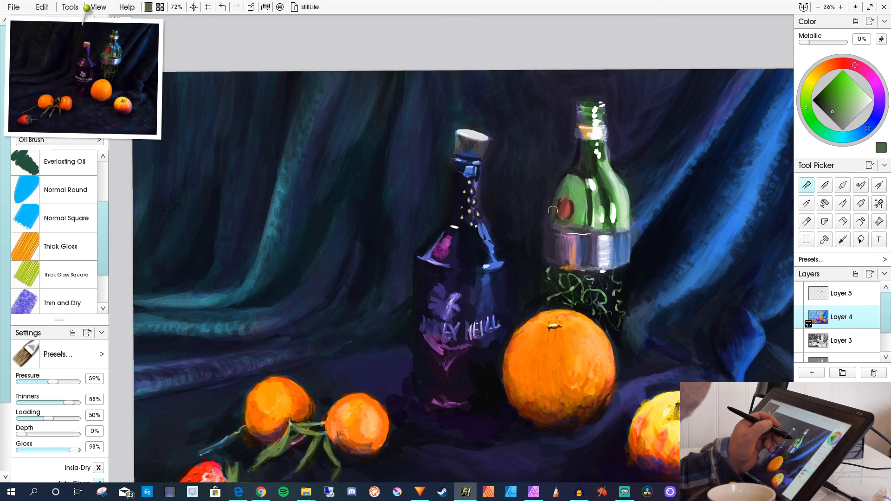
{"action": "left_click", "coordinate": [841, 294]}
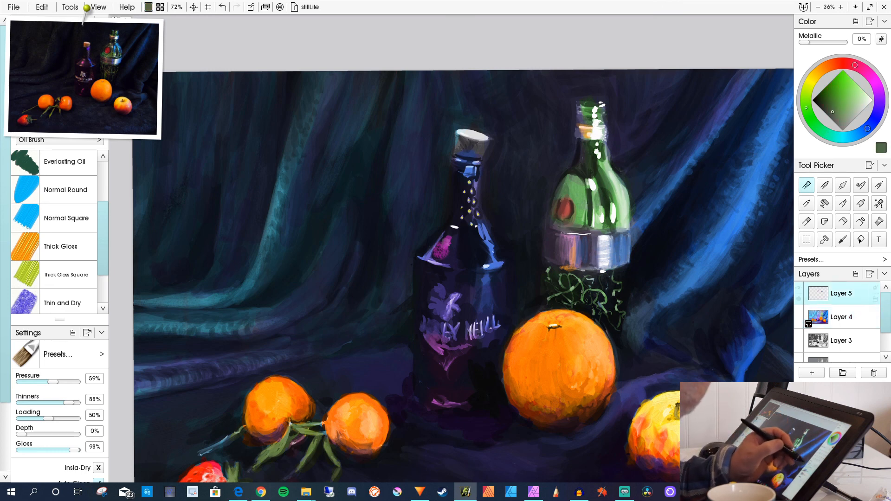
{"action": "left_click", "coordinate": [599, 129], "text": "alt"}
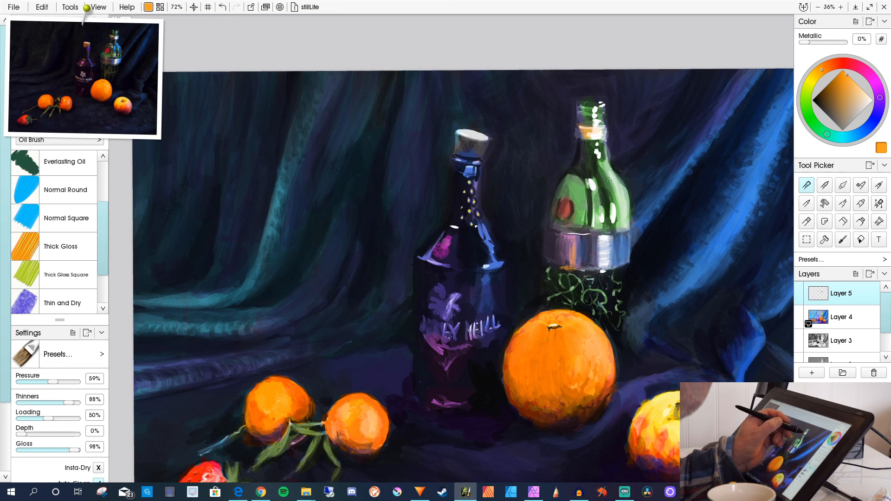
Add saturated blue reflections to the green bottle's neck band and tint the purple bottle's cork with sampled orange.
{"action": "left_click", "coordinate": [669, 183], "text": "alt"}
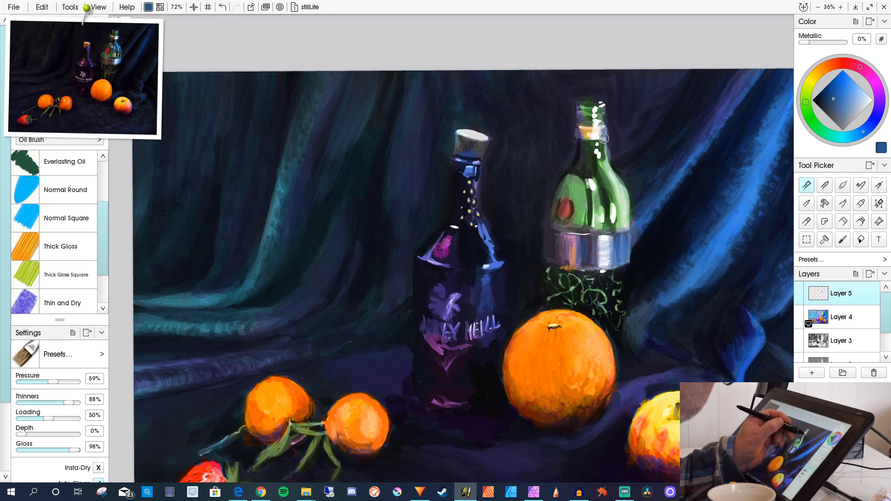
{"action": "left_click", "coordinate": [837, 82]}
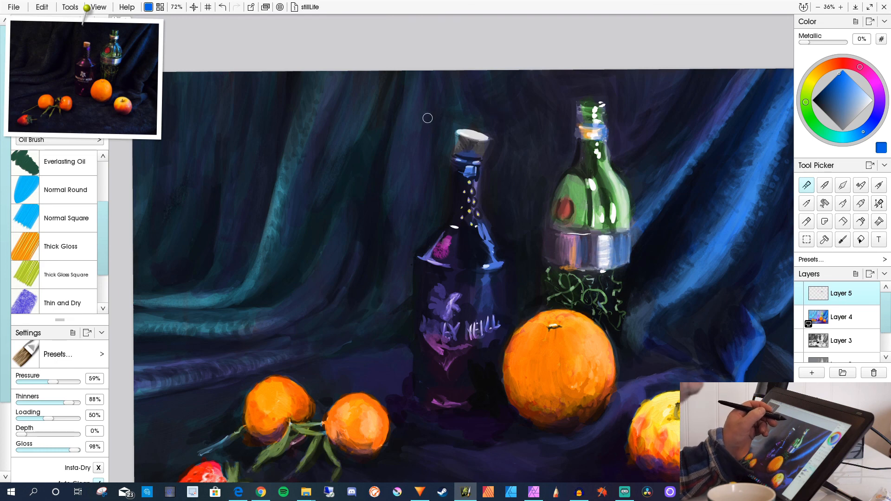
{"action": "left_click", "coordinate": [544, 367], "text": "alt"}
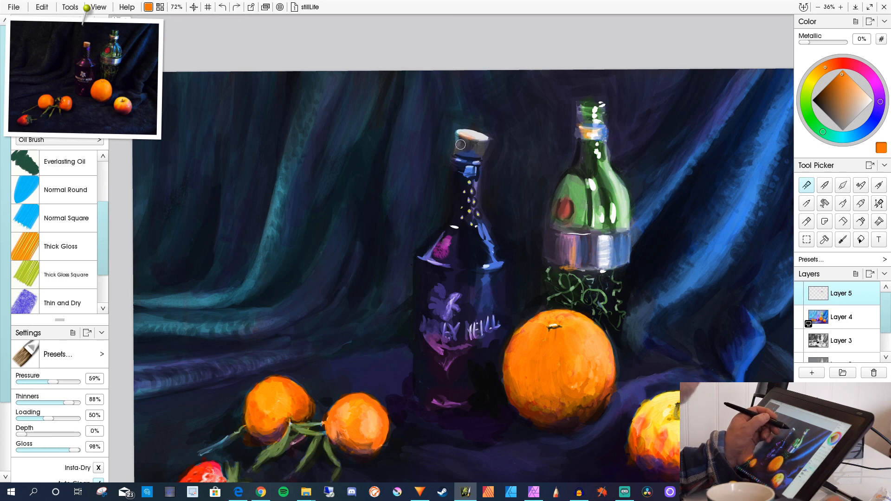
{"action": "left_click_drag", "start_coordinate": [458, 137], "coordinate": [474, 141]}
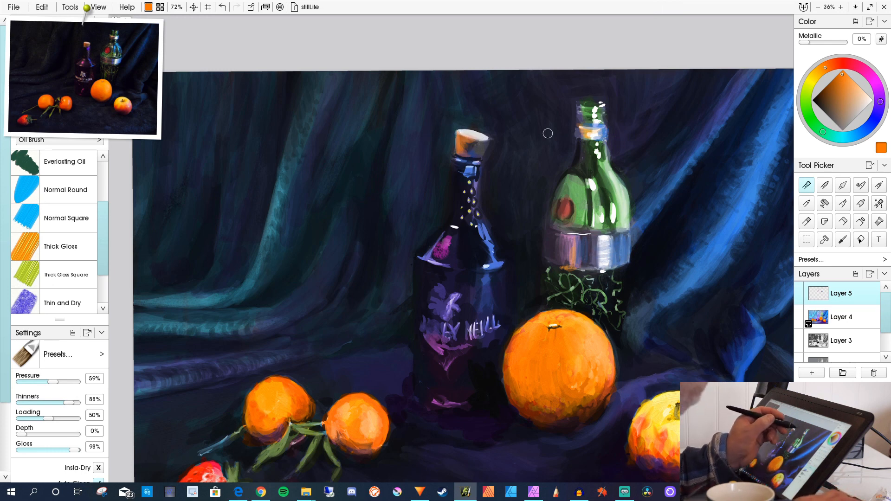
Highlight the top of the purple bottle's cork with pale pink.
{"action": "left_click", "coordinate": [874, 81]}
{"action": "left_click_drag", "start_coordinate": [854, 91], "coordinate": [864, 98]}
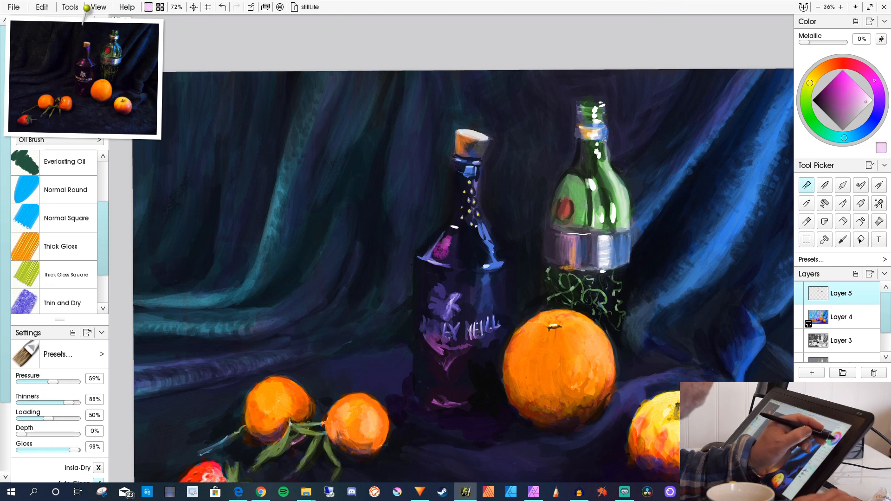
{"action": "mouse_move", "coordinate": [469, 133]}
{"action": "left_mouse_down"}
{"action": "mouse_move", "coordinate": [486, 138]}
{"action": "mouse_move", "coordinate": [464, 133]}
{"action": "left_mouse_up"}
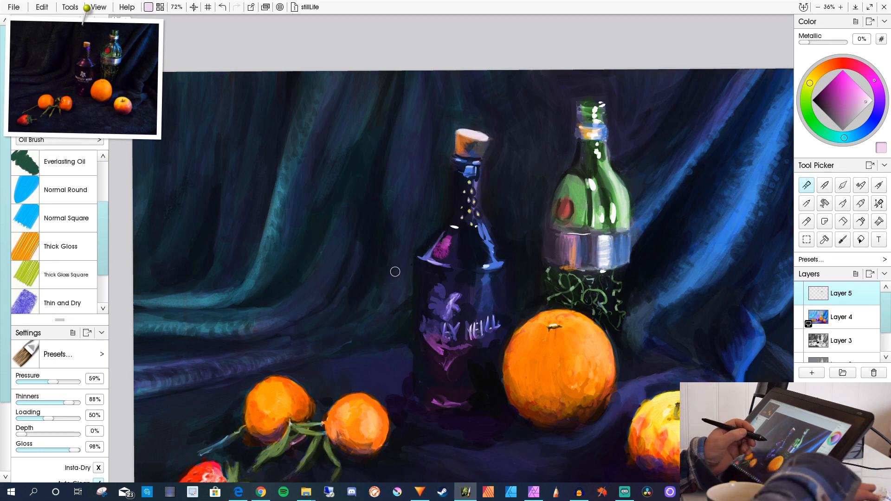
{"action": "key", "text": "minus"}
{"action": "key", "text": "minus"}
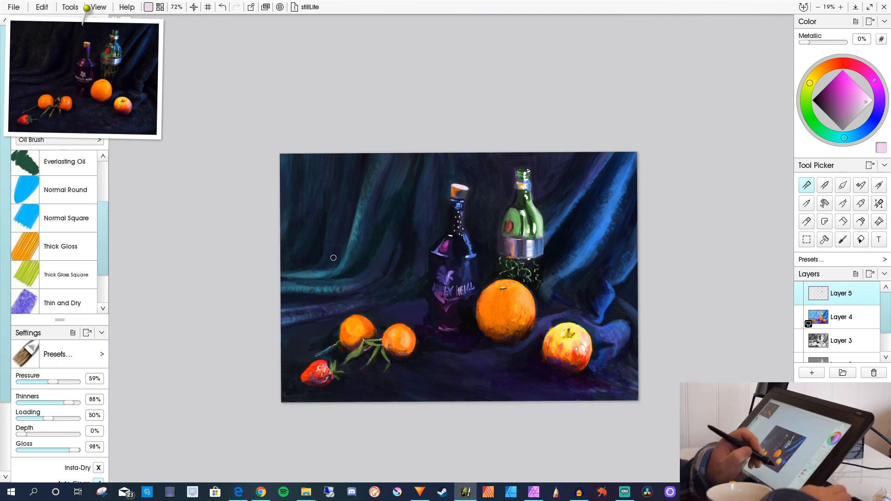
{"action": "mouse_move", "coordinate": [800, 292]}
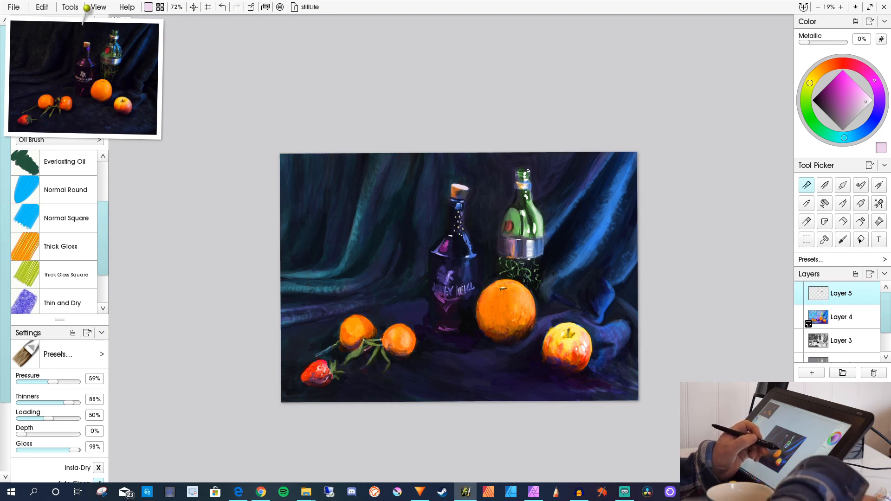
Darken the filigree on the green bottle's lower body with sampled near-black at 97% thinners and 117% brush size.
{"action": "scroll", "coordinate": [445, 241], "scroll_direction": "up", "scroll_amount": 8}
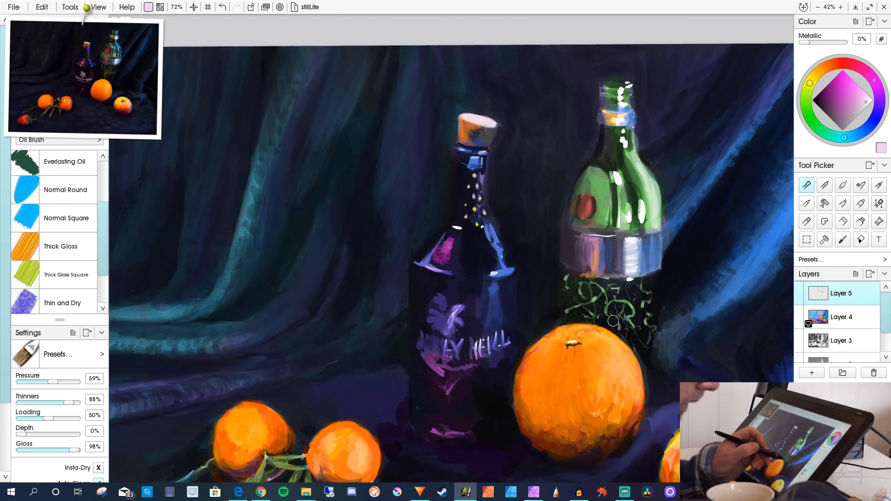
{"action": "left_click", "coordinate": [641, 333], "text": "alt"}
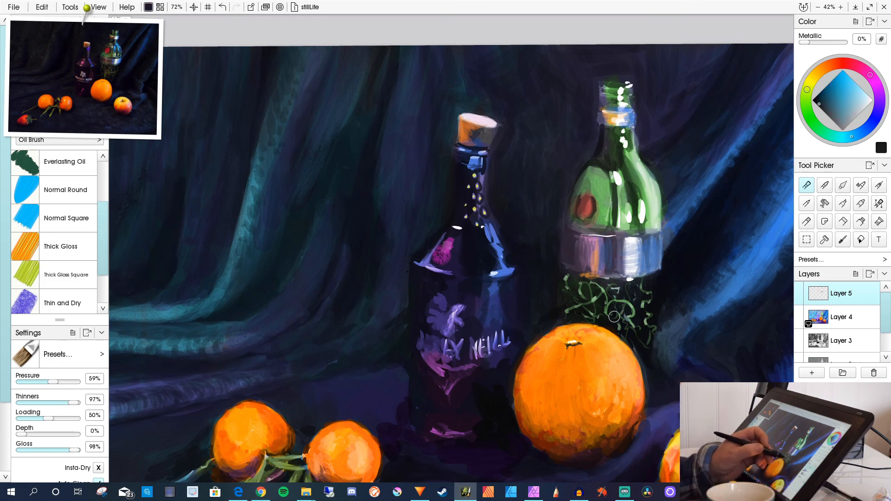
{"action": "key", "text": "bracketright"}
{"action": "key", "text": "bracketright"}
{"action": "key", "text": "bracketright"}
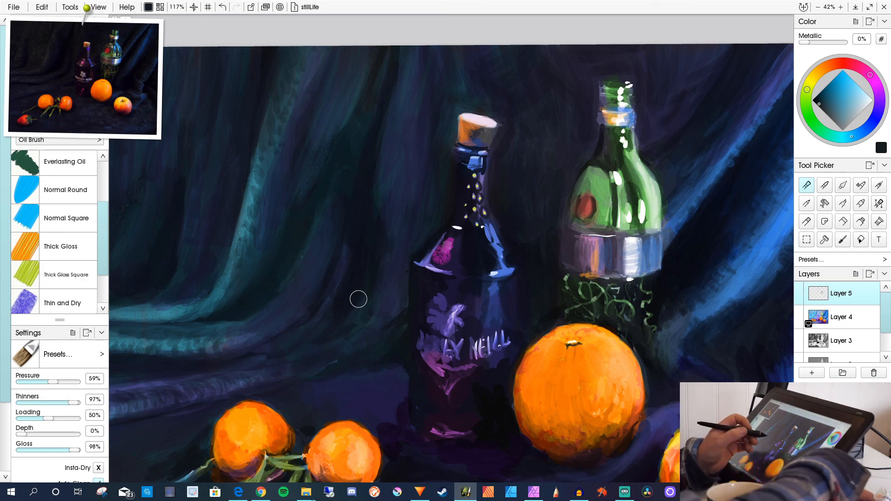
Glaze the two small oranges with orange sampled from the fruit and a more saturated red-orange.
{"action": "scroll", "coordinate": [472, 297], "scroll_direction": "down", "scroll_amount": 5}
{"action": "scroll", "coordinate": [468, 278], "scroll_direction": "down", "scroll_amount": 2}
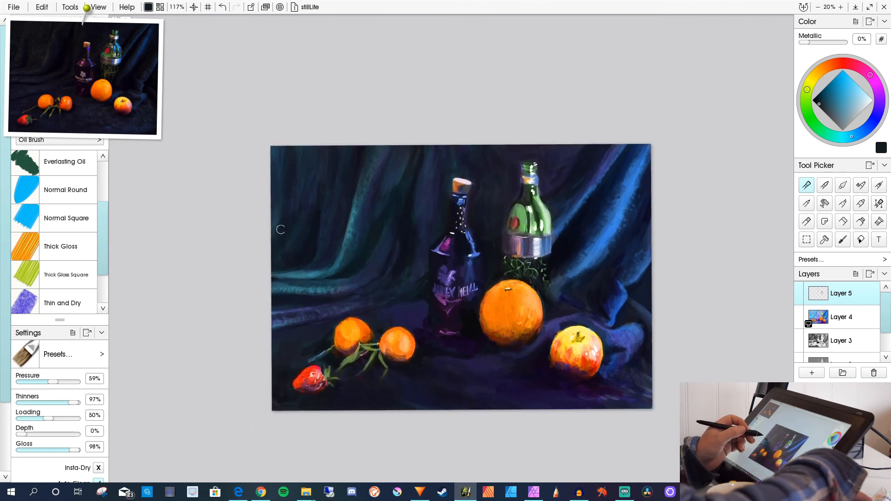
{"action": "scroll", "coordinate": [277, 231], "scroll_direction": "up", "scroll_amount": 2}
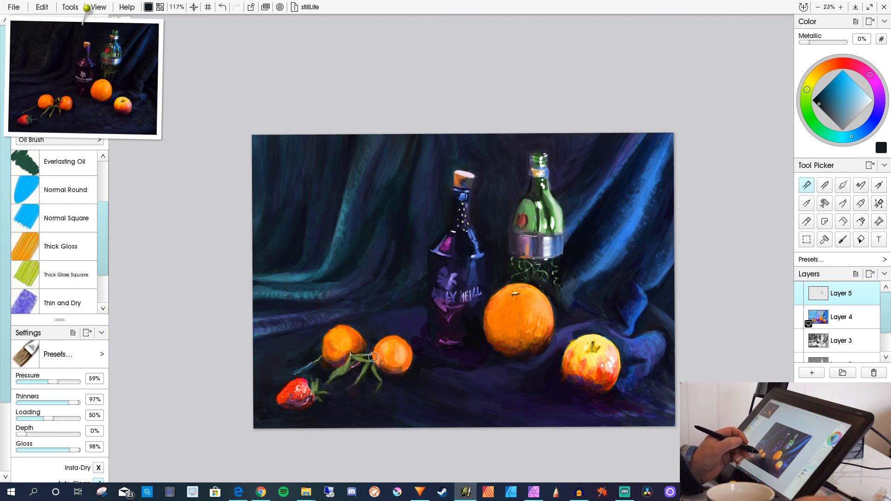
{"action": "left_click", "coordinate": [527, 319], "text": "alt"}
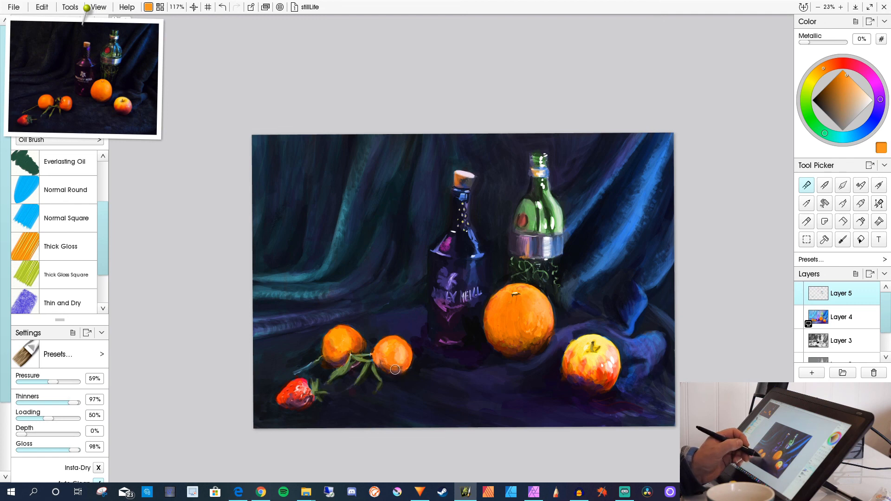
{"action": "left_click", "coordinate": [409, 353], "text": "alt"}
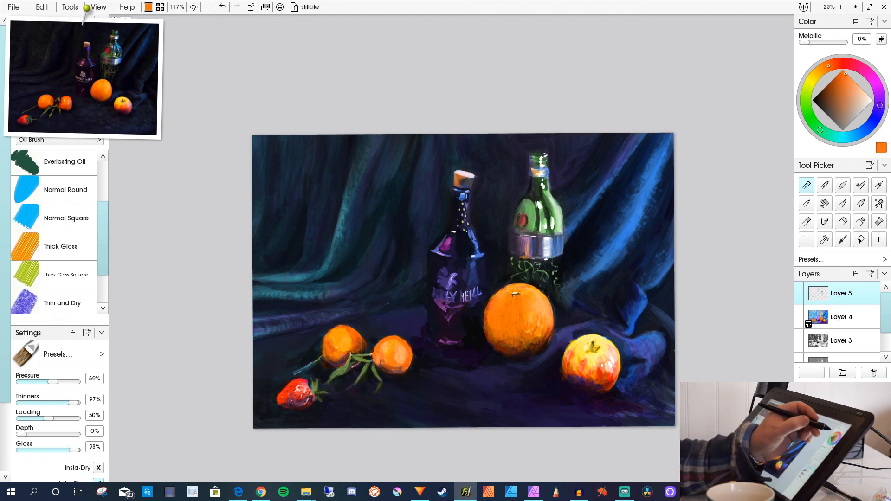
{"action": "left_click", "coordinate": [839, 62]}
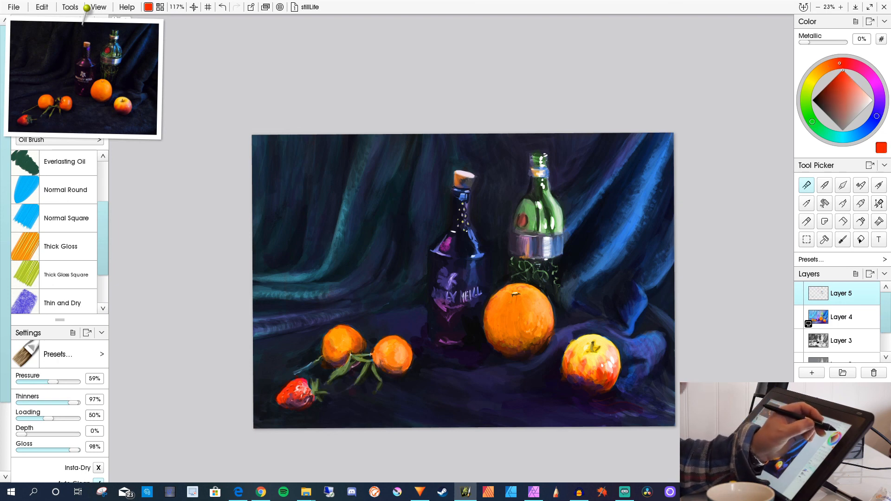
{"action": "left_click", "coordinate": [835, 64]}
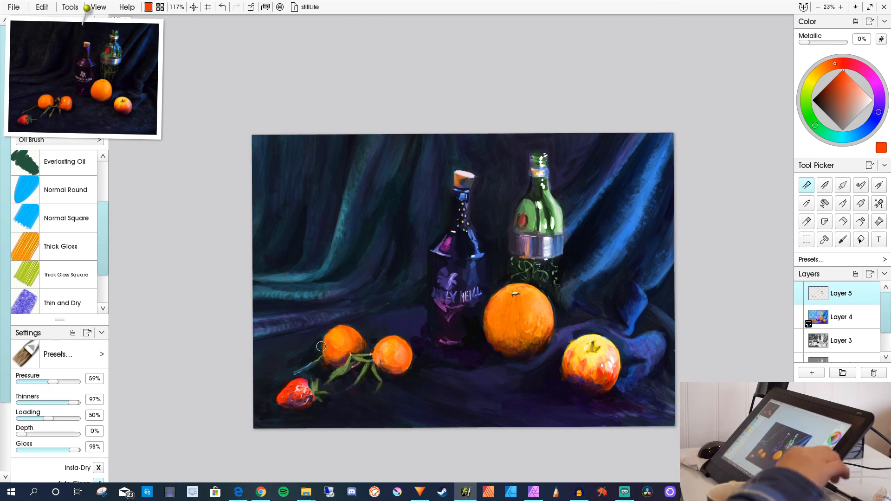
Sample the bright blue of the draped cloth and set the brush to 64% size and 69% thinners.
{"action": "left_click", "coordinate": [610, 257], "text": "alt"}
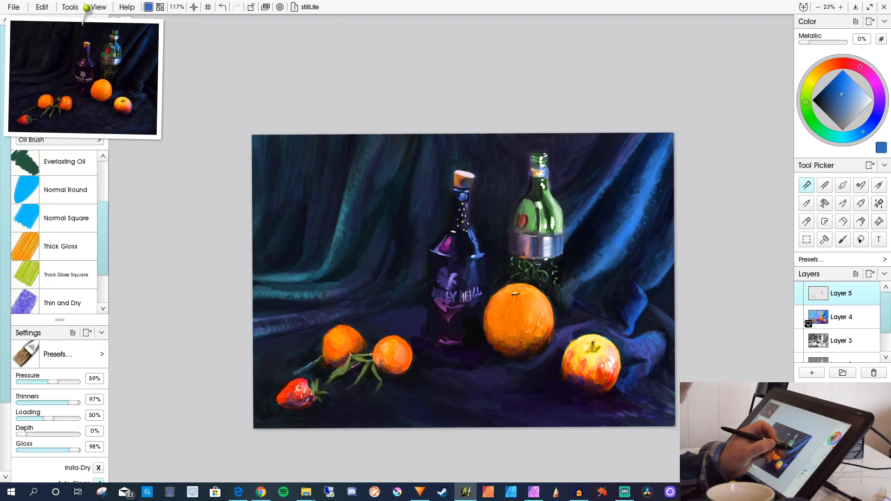
{"action": "key", "text": "["}
{"action": "key", "text": "["}
{"action": "key", "text": "["}
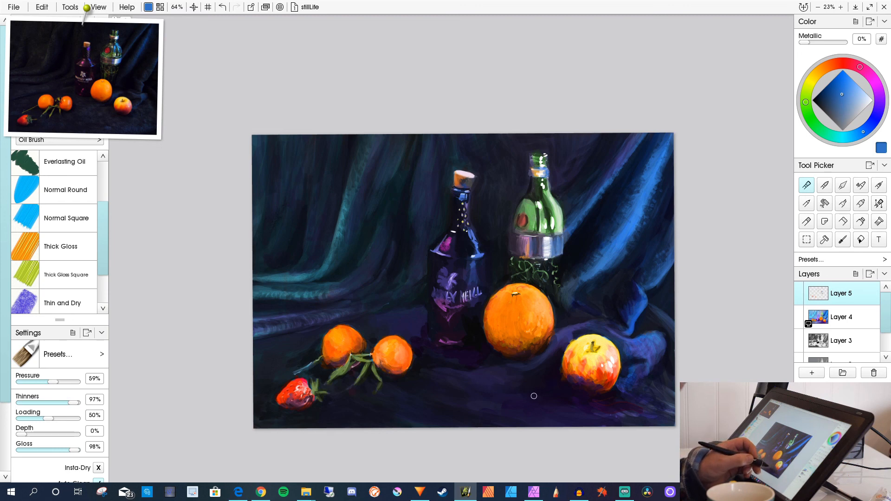
{"action": "left_click_drag", "start_coordinate": [74, 402], "coordinate": [56, 402]}
{"action": "left_click_drag", "start_coordinate": [586, 411], "coordinate": [594, 418]}
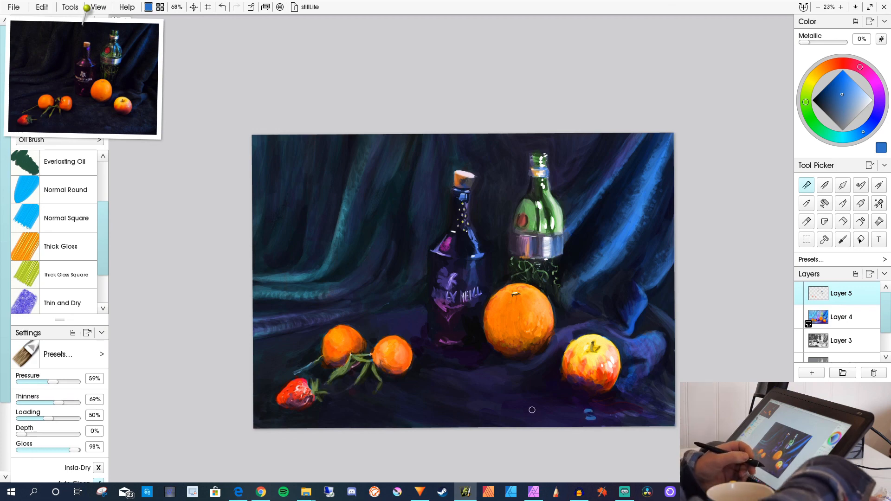
{"action": "key", "text": "ctrl+plus"}
{"action": "left_click_drag", "start_coordinate": [649, 395], "coordinate": [333, 144]}
{"action": "key", "text": "ctrl+z"}
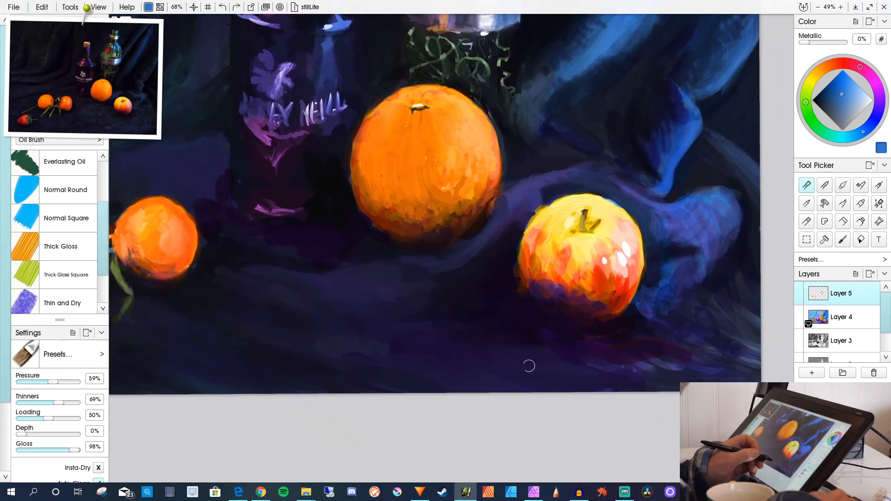
Sign the painting with the artist's name in blue on the dark cloth below the apple, using 46% brush size.
{"action": "key", "text": "bracketleft"}
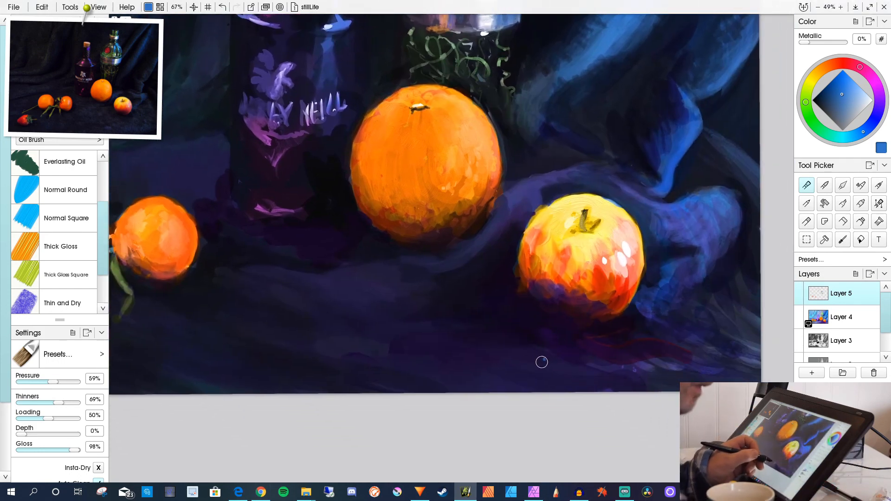
{"action": "key", "text": "bracketleft"}
{"action": "key", "text": "bracketleft"}
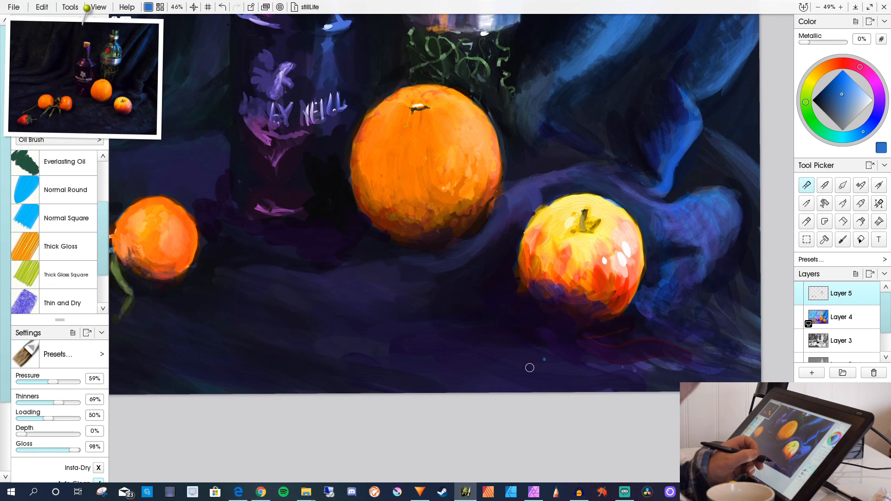
{"action": "mouse_move", "coordinate": [534, 362]}
{"action": "left_mouse_down"}
{"action": "mouse_move", "coordinate": [582, 367]}
{"action": "mouse_move", "coordinate": [594, 378]}
{"action": "mouse_move", "coordinate": [606, 355]}
{"action": "mouse_move", "coordinate": [634, 383]}
{"action": "mouse_move", "coordinate": [648, 371]}
{"action": "mouse_move", "coordinate": [658, 376]}
{"action": "mouse_move", "coordinate": [655, 348]}
{"action": "mouse_move", "coordinate": [668, 357]}
{"action": "left_mouse_up"}
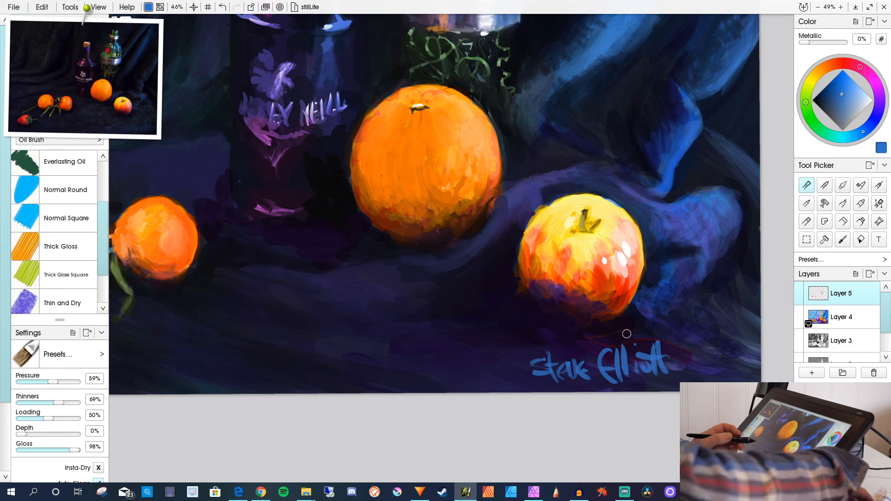
{"action": "scroll", "coordinate": [398, 327], "scroll_direction": "down", "scroll_amount": 5}
{"action": "scroll", "coordinate": [448, 255], "scroll_direction": "down", "scroll_amount": 3}
{"action": "left_click_drag", "start_coordinate": [441, 204], "coordinate": [468, 266]}
{"action": "scroll", "coordinate": [468, 251], "scroll_direction": "up", "scroll_amount": 2}
{"action": "scroll", "coordinate": [447, 242], "scroll_direction": "up", "scroll_amount": 1}
{"action": "left_click_drag", "start_coordinate": [402, 317], "coordinate": [428, 329]}
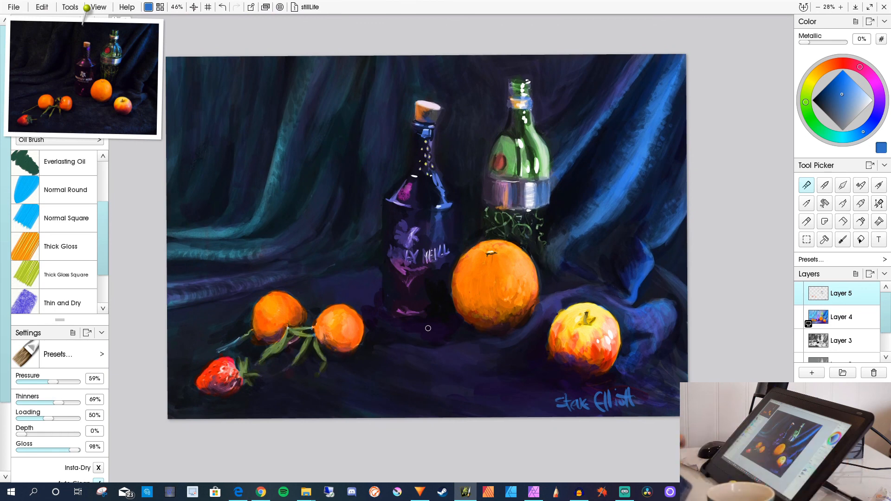